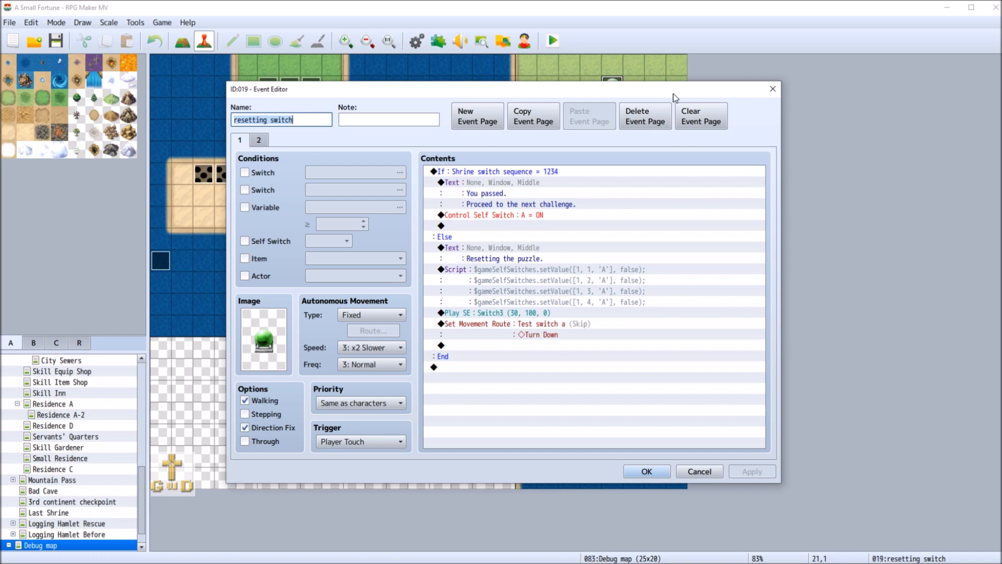
Examine both pages of the resetting switch event and close it without changes
left_click(263, 143)
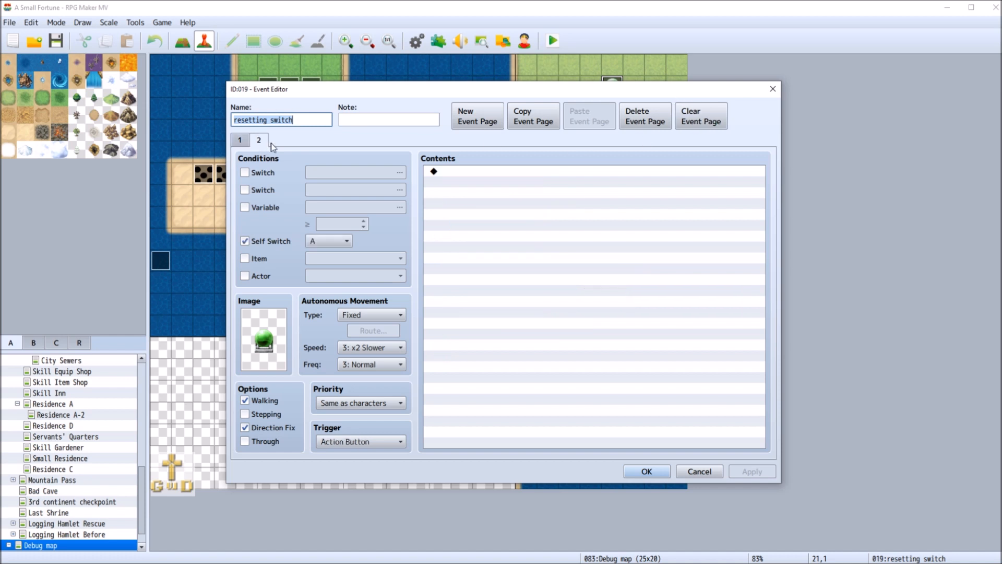
left_click(241, 141)
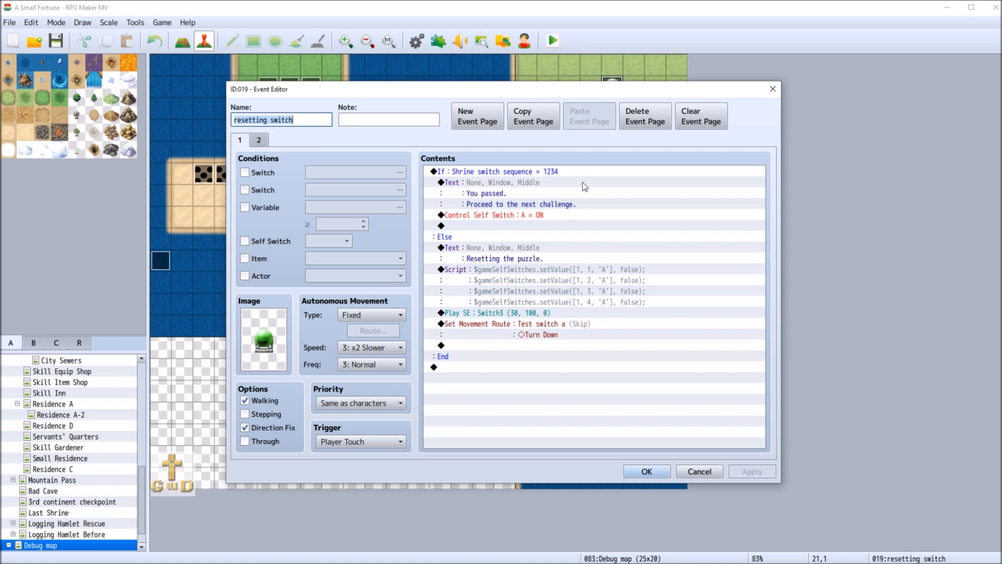
left_click(704, 472)
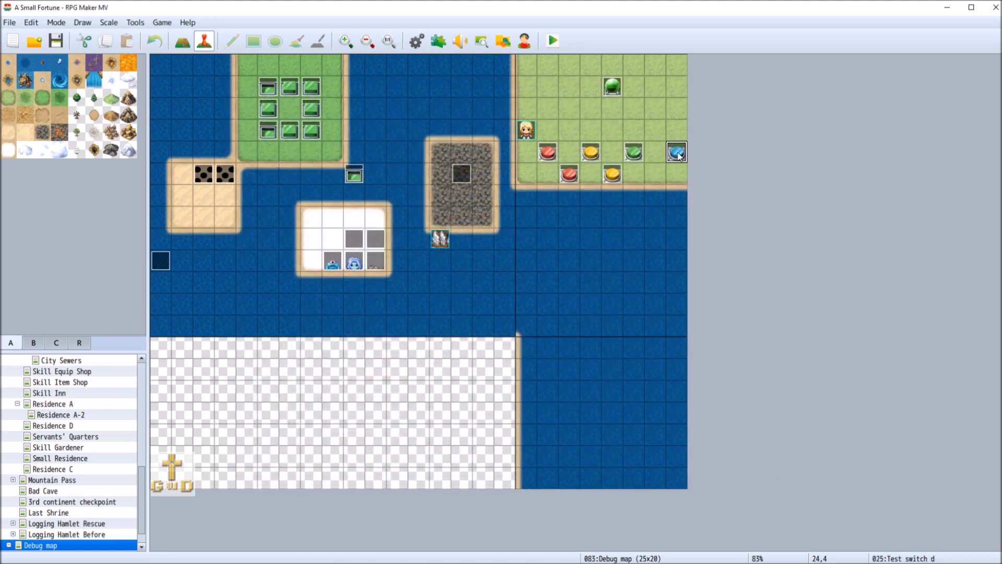
Inspect the self-switch reset script in the resetting switch event and close everything without changes
right_click(618, 92)
left_click(642, 98)
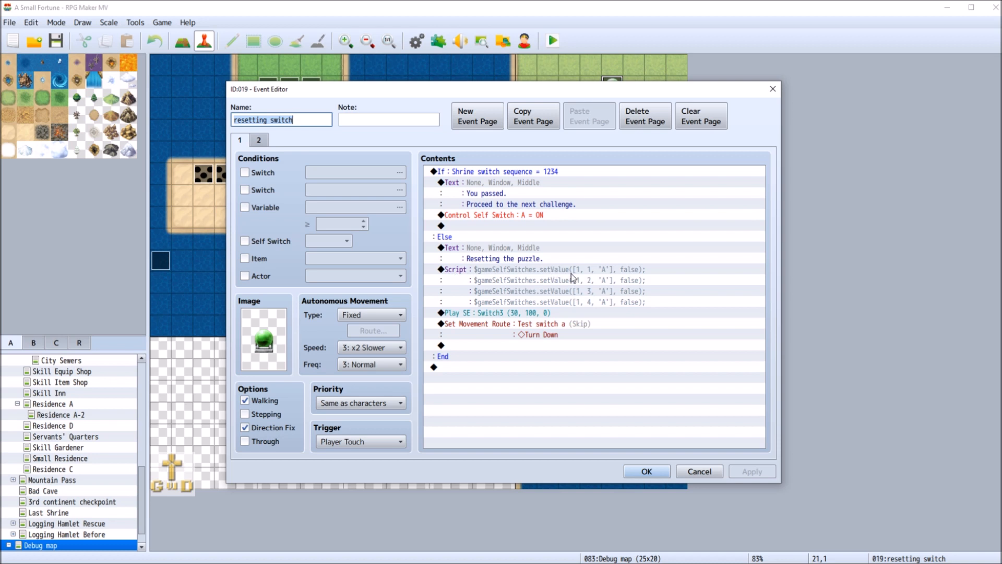
left_click(522, 269)
right_click(522, 270)
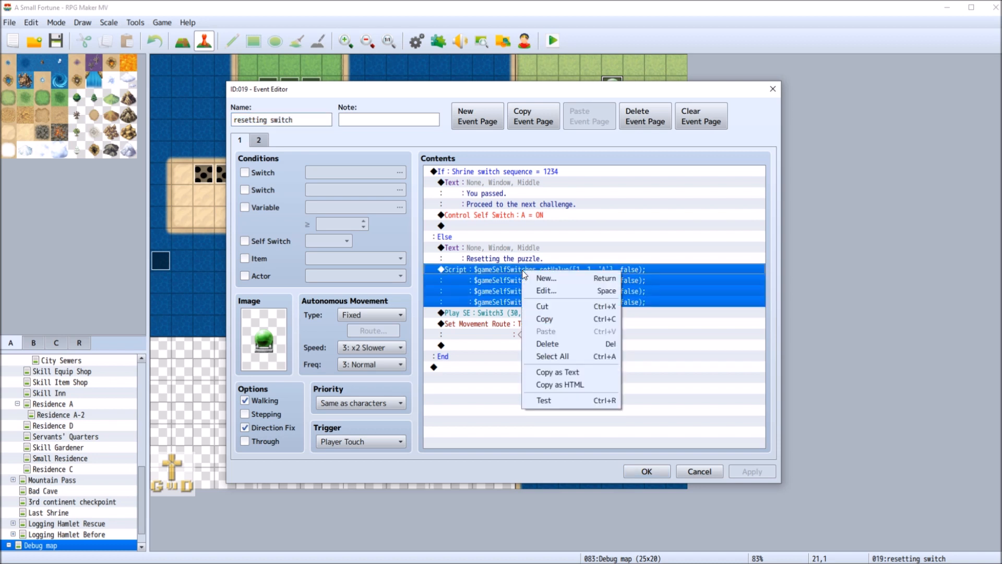
left_click(567, 290)
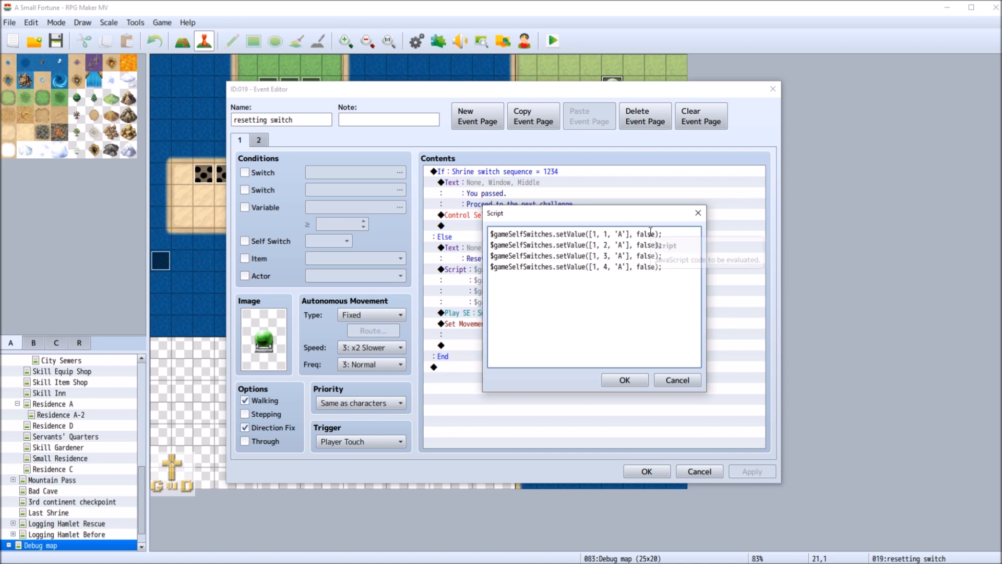
left_click(681, 380)
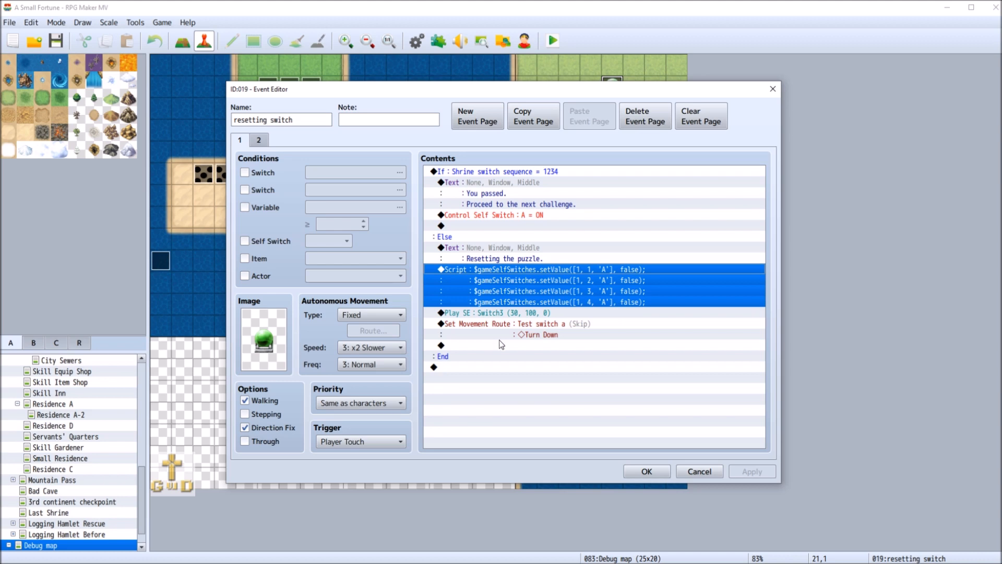
left_click(699, 471)
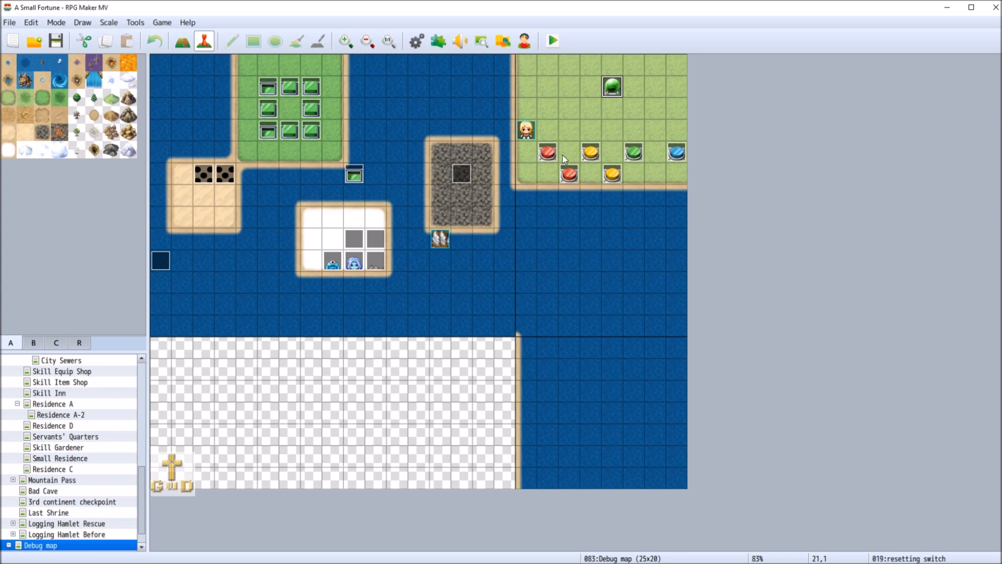
Review the Set Movement Route command for Test switch a in the resetting switch event and leave it unchanged
right_click(609, 90)
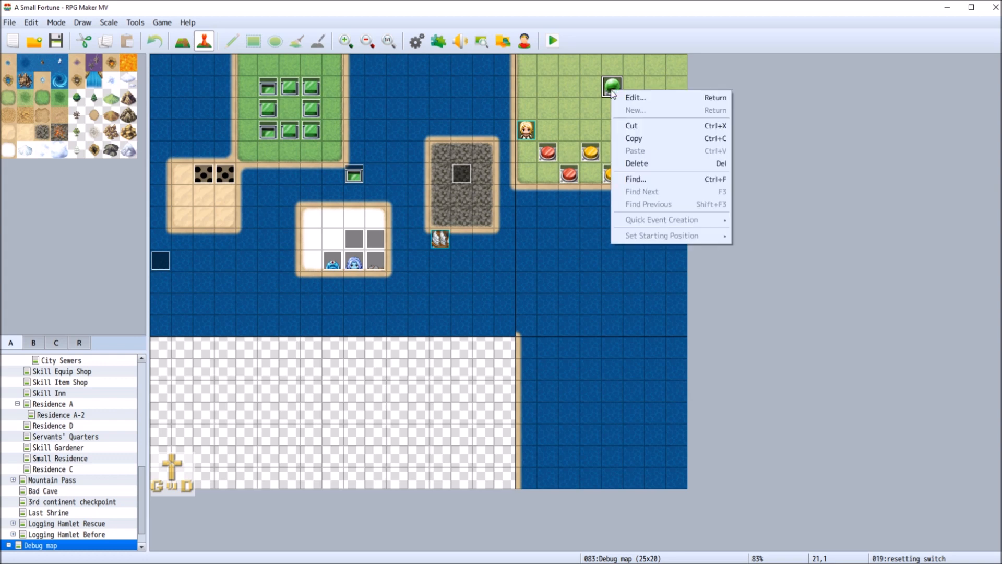
left_click(650, 100)
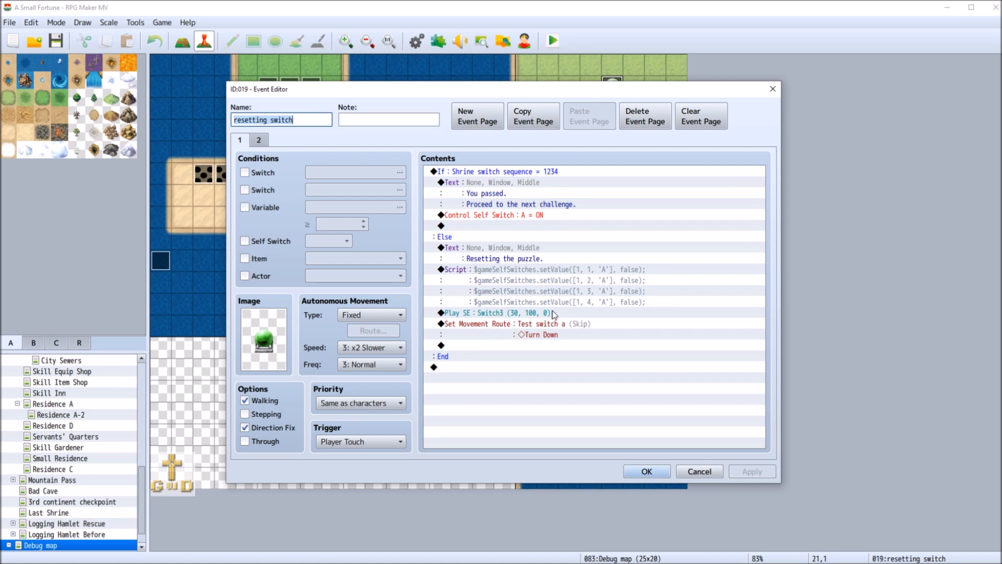
left_click(540, 324)
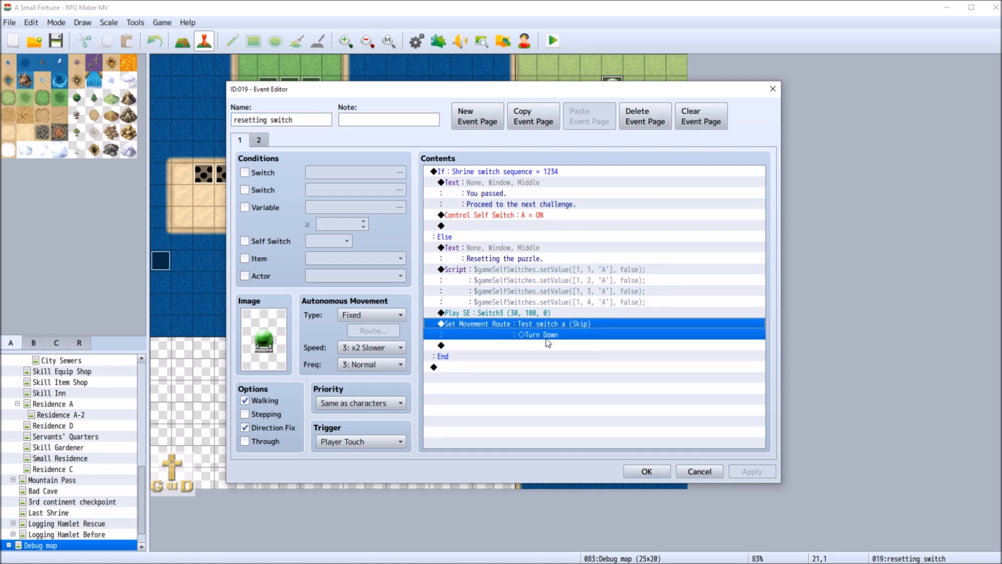
left_click(695, 473)
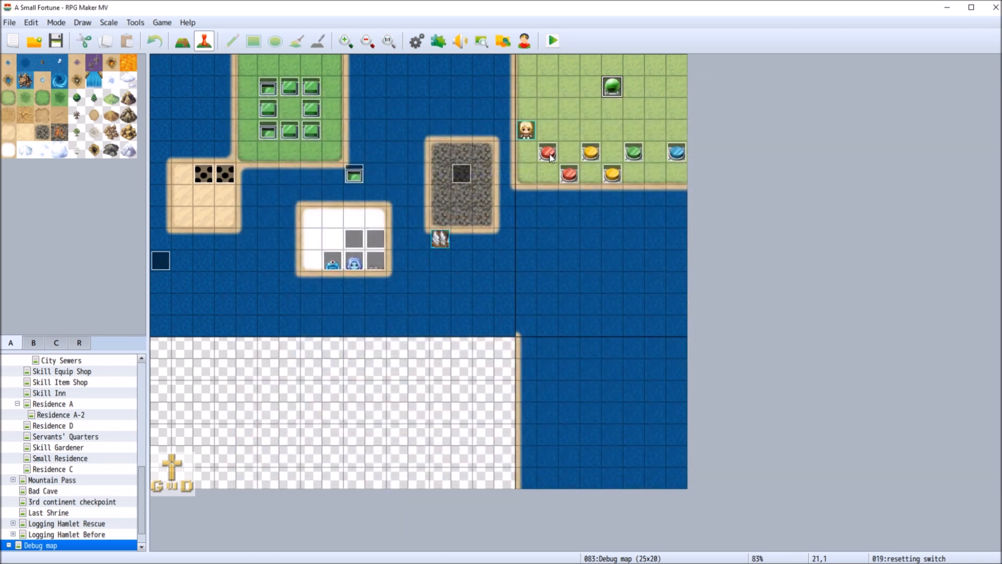
Save the project, launch a playtest and enter the game from the title screen
left_click(56, 41)
left_click(553, 41)
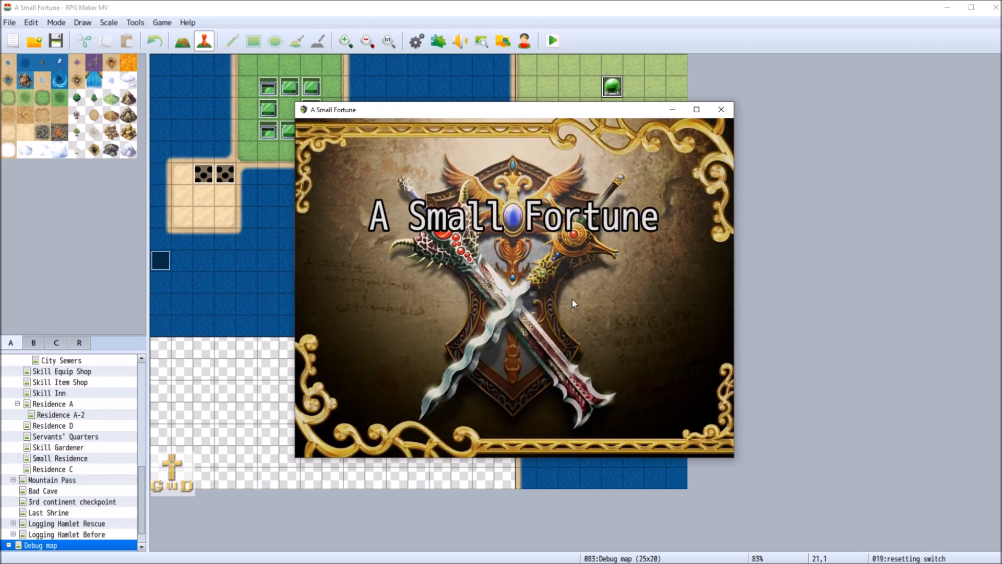
key("Up")
key("Return")
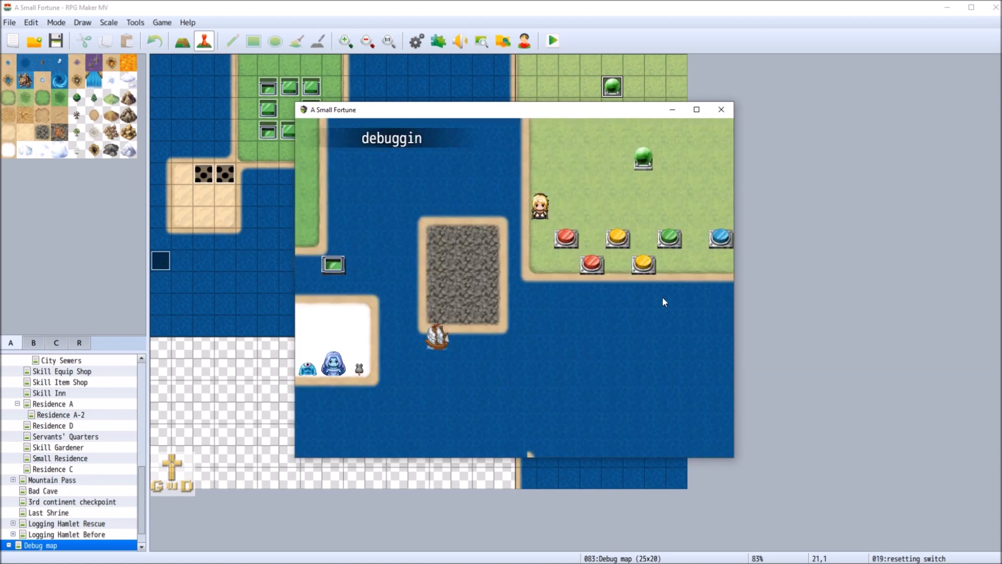
Walk the party over the upper row of coloured switches and the lower yellow switch in the playtest
left_click(596, 211)
left_click(617, 235)
left_click(648, 205)
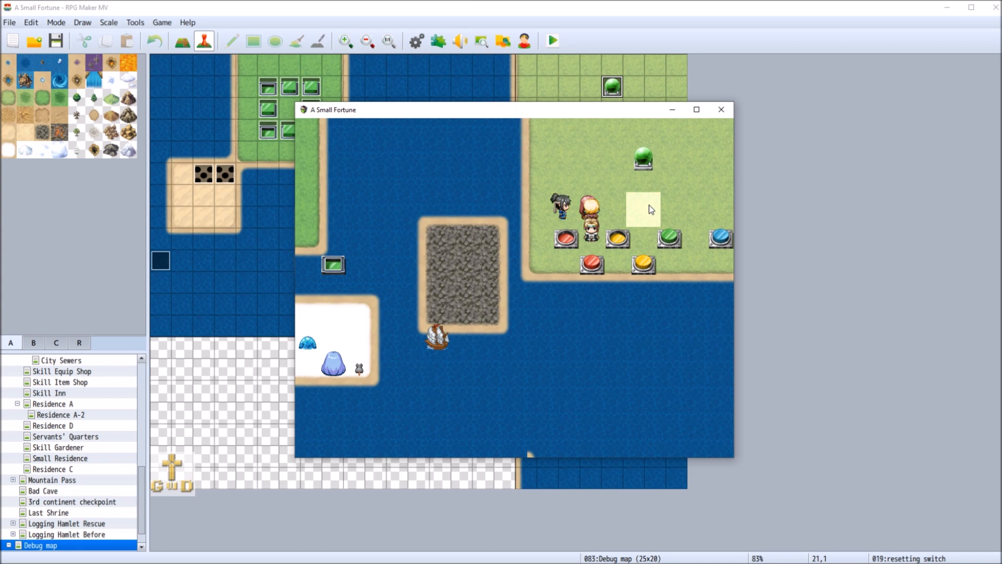
left_click(644, 269)
left_click(694, 223)
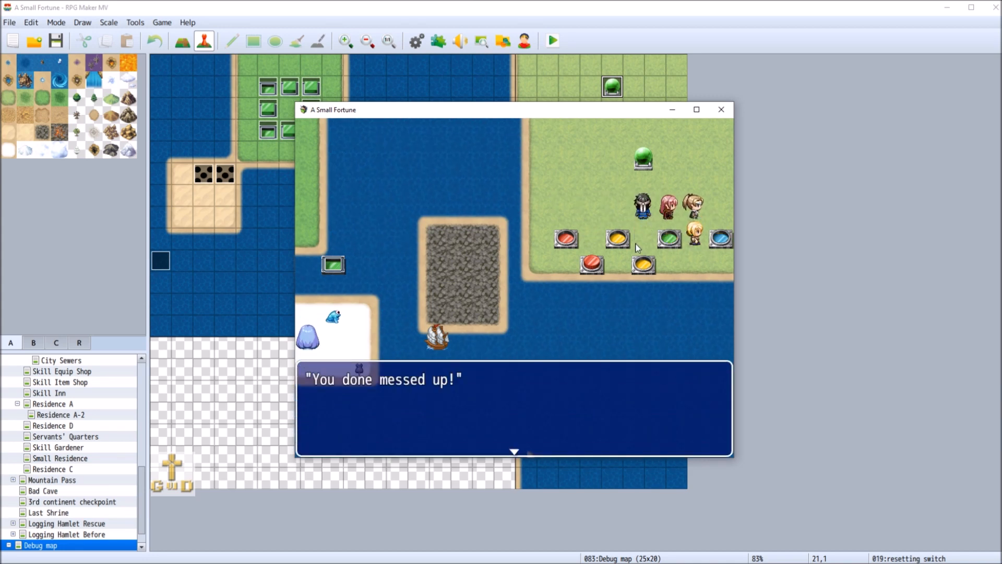
Touch the green resetting switch, return to the upper red switch to check the reset, and end the playtest
left_click(646, 299)
left_click(641, 183)
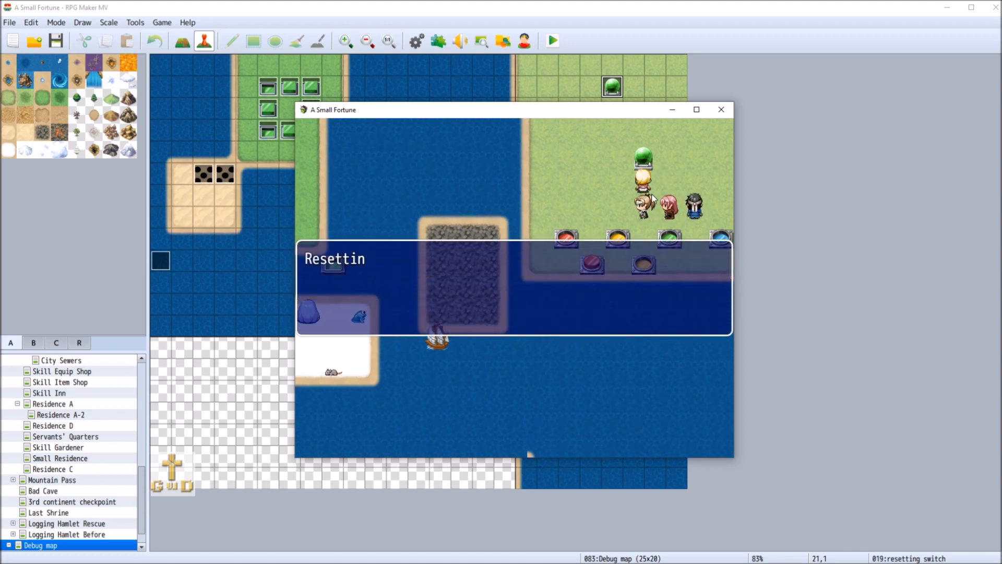
left_click(631, 240)
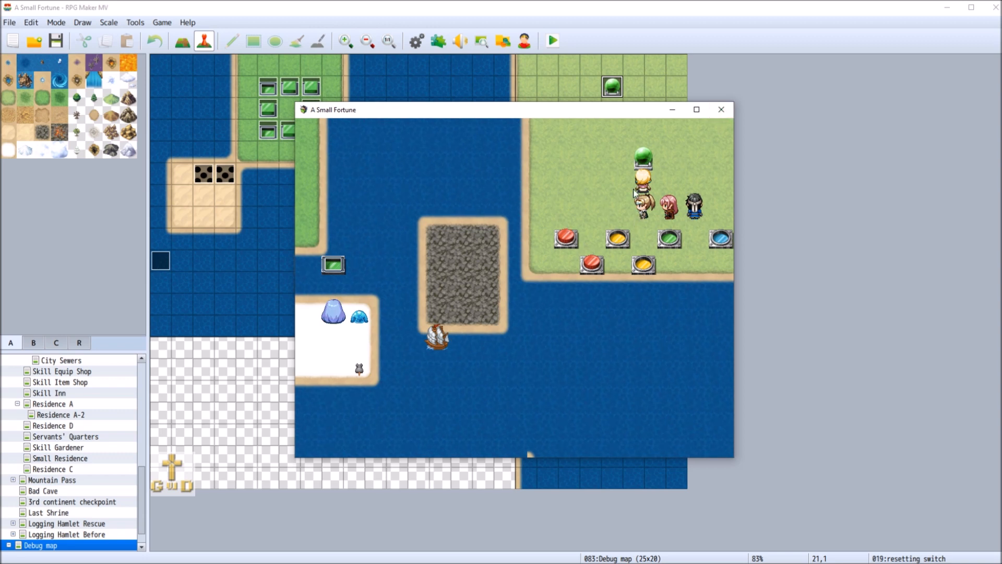
left_click(568, 218)
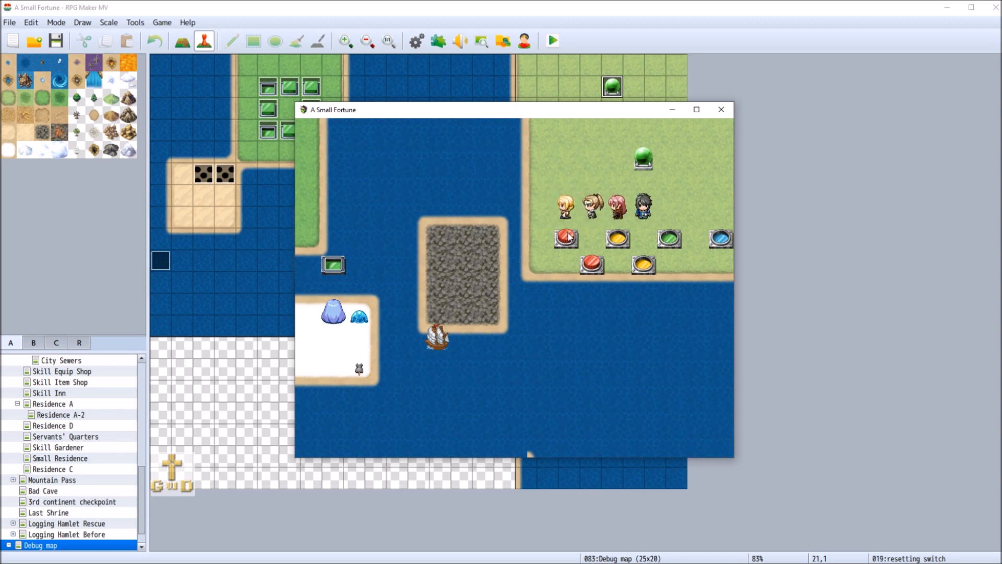
left_click(725, 109)
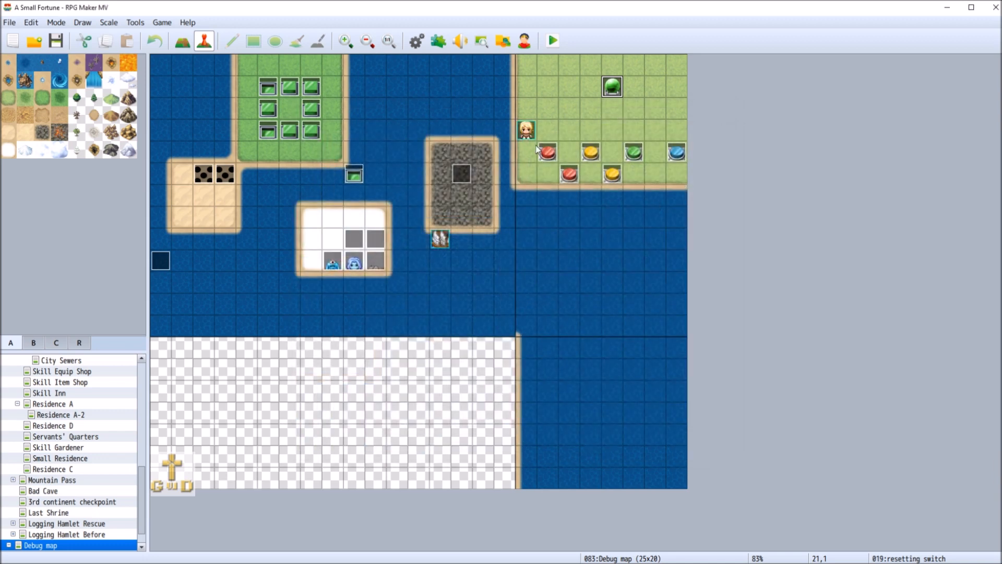
Review the resetting switch event's commands, including the Turn Down routes for test switches a to d and false 1 and 2
right_click(612, 84)
left_click(634, 96)
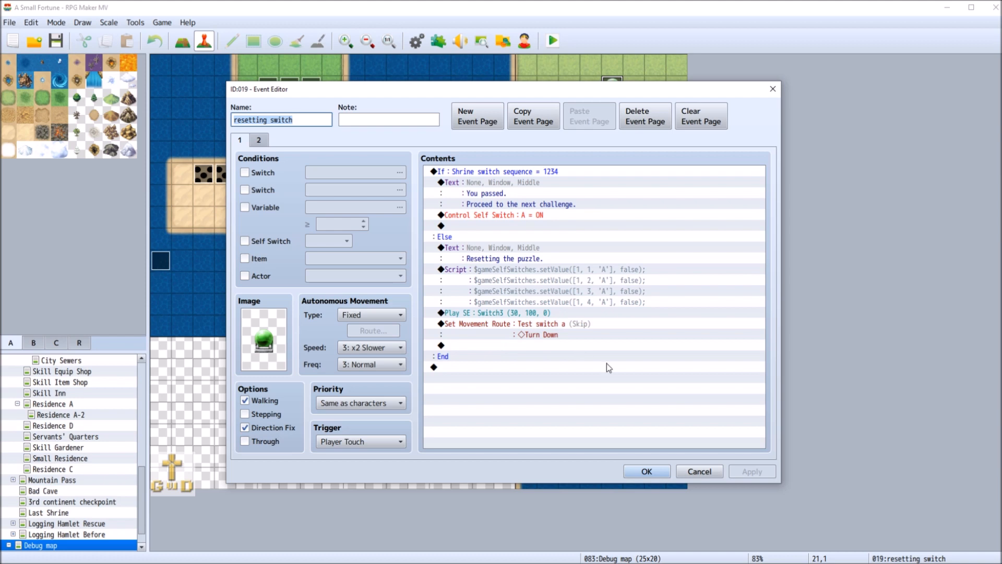
key("Escape")
right_click(602, 82)
left_click(625, 91)
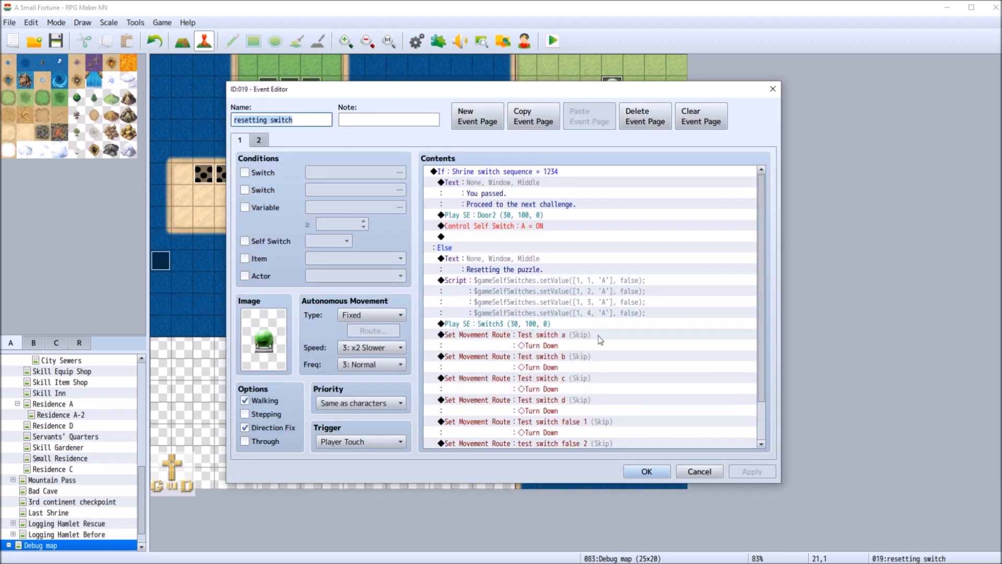
scroll(599, 339, "down", 2)
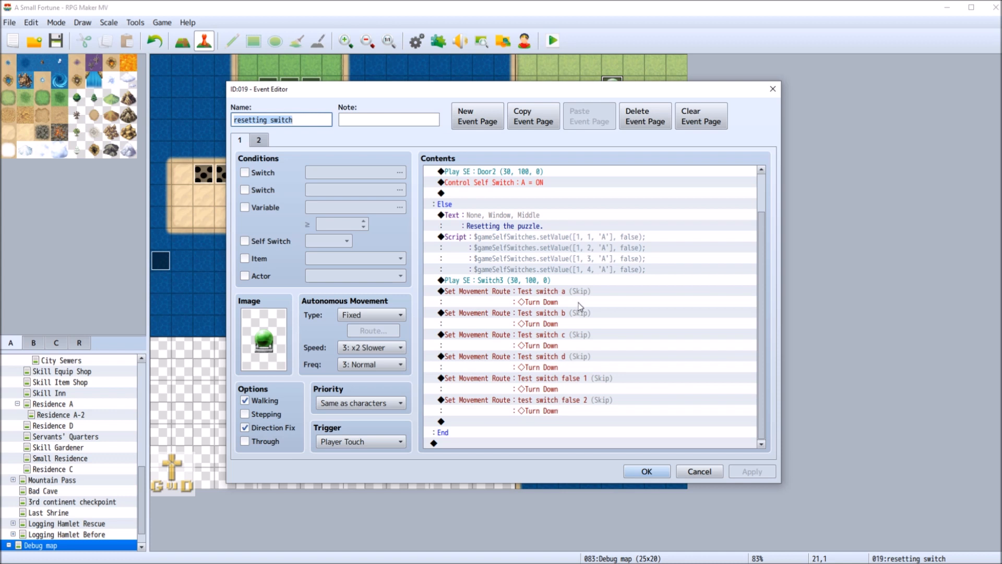
scroll(581, 307, "up", 2)
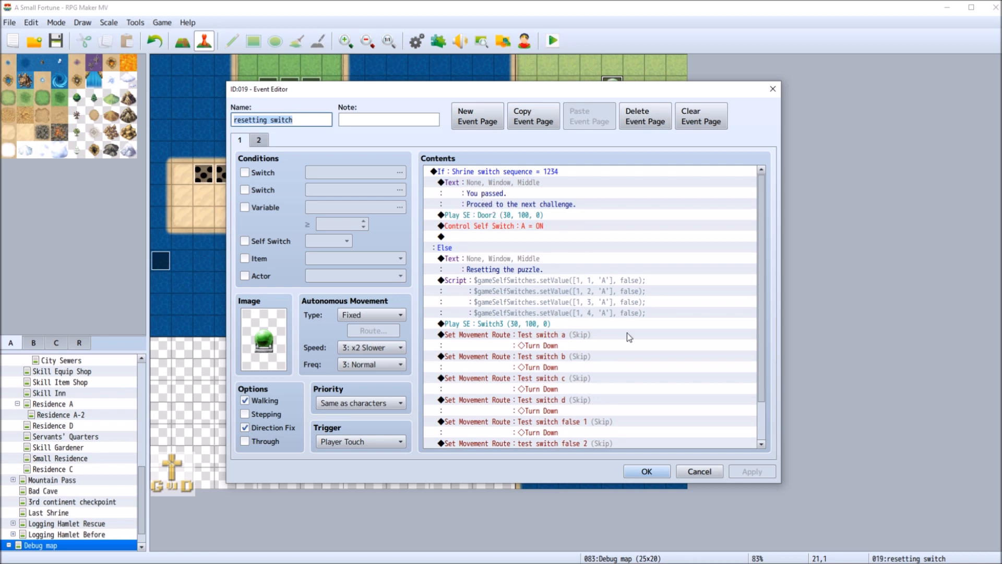
left_click(700, 469)
Save the project and start a new playtest on the debug map
left_click(56, 41)
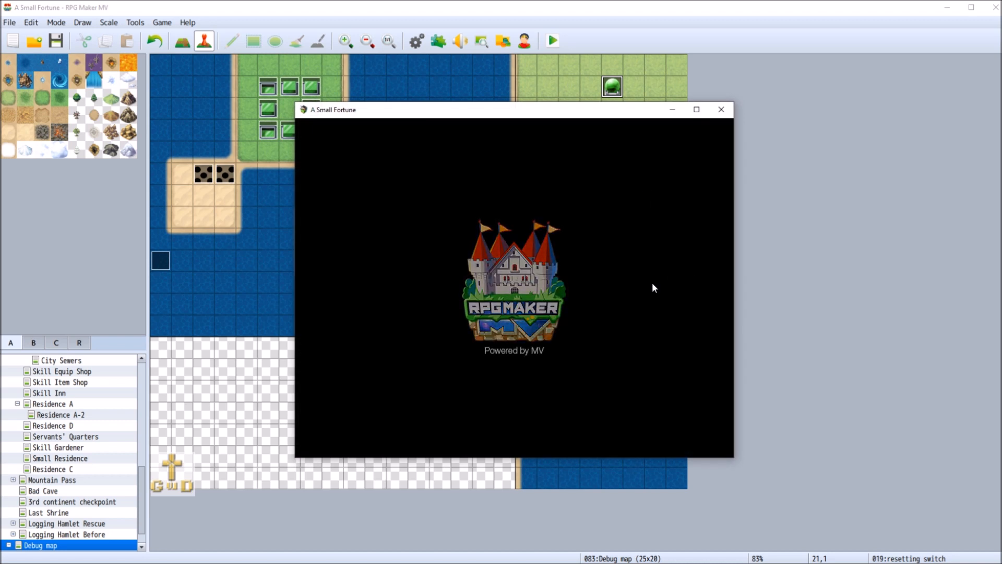
left_click(650, 361)
left_click(650, 361)
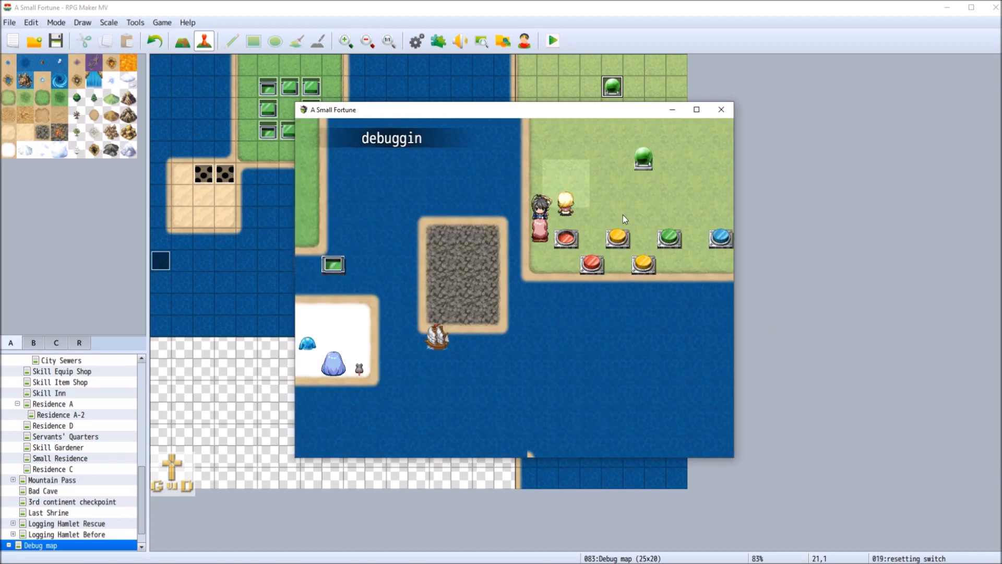
Walk the party over the lower red switch and the upper yellow, green and blue switches
left_click(617, 209)
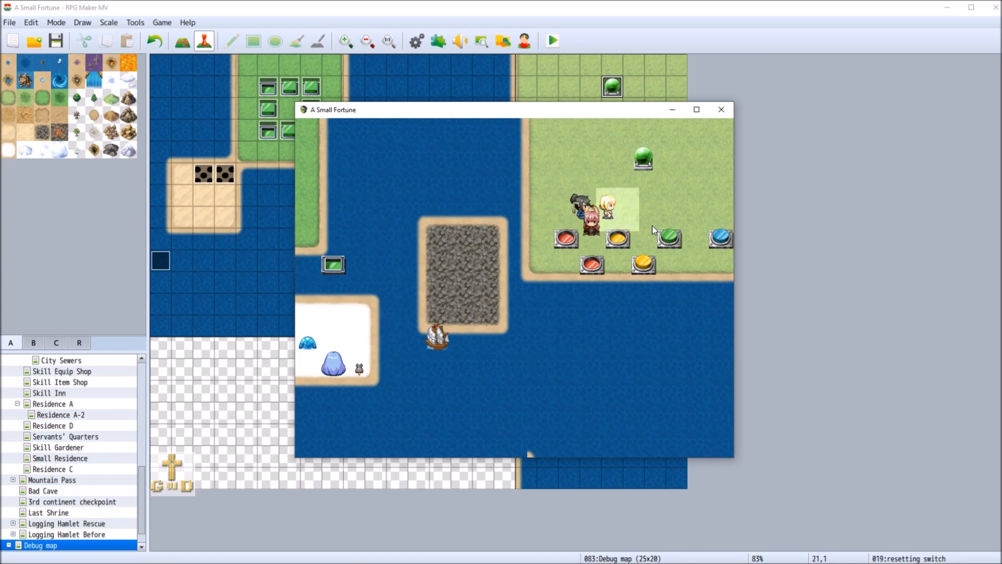
left_click(667, 230)
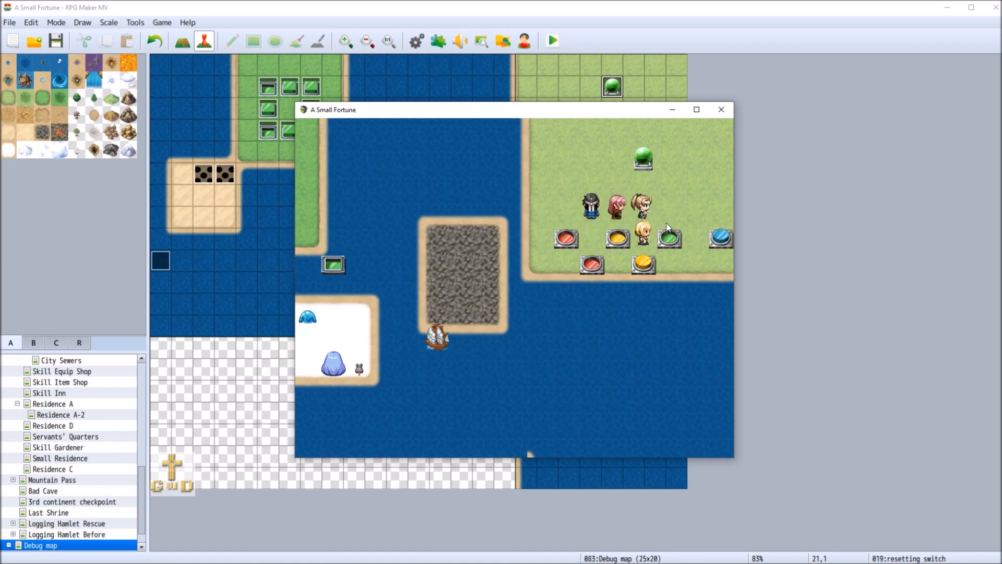
left_click(668, 213)
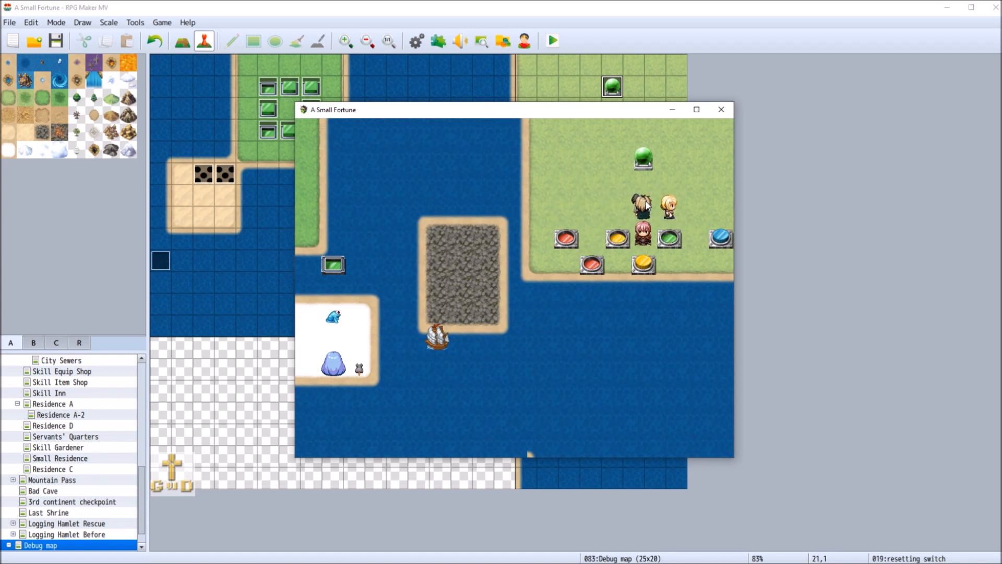
left_click(710, 217)
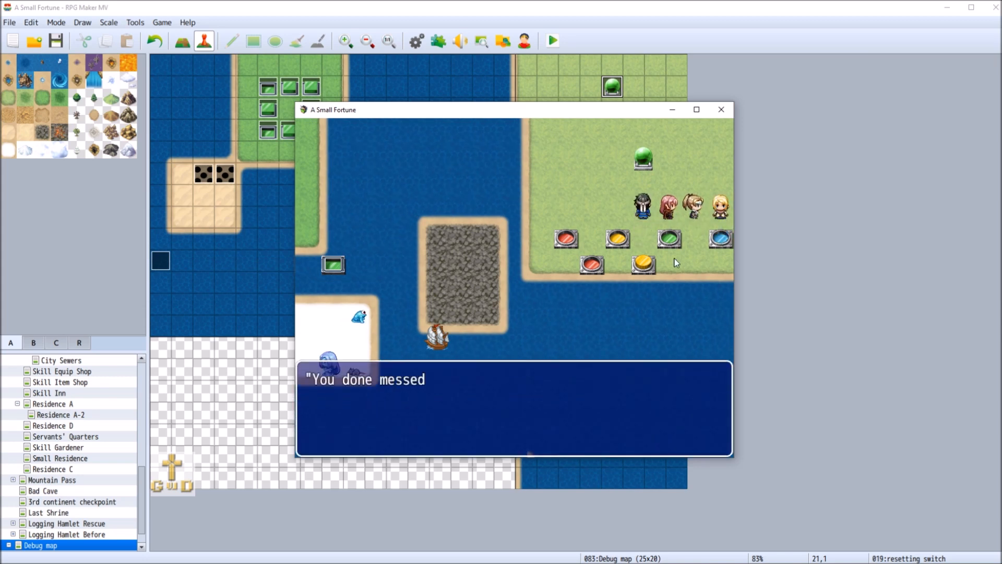
Dismiss the failure message and touch the green resetting switch to test the reset of every switch
left_click(675, 208)
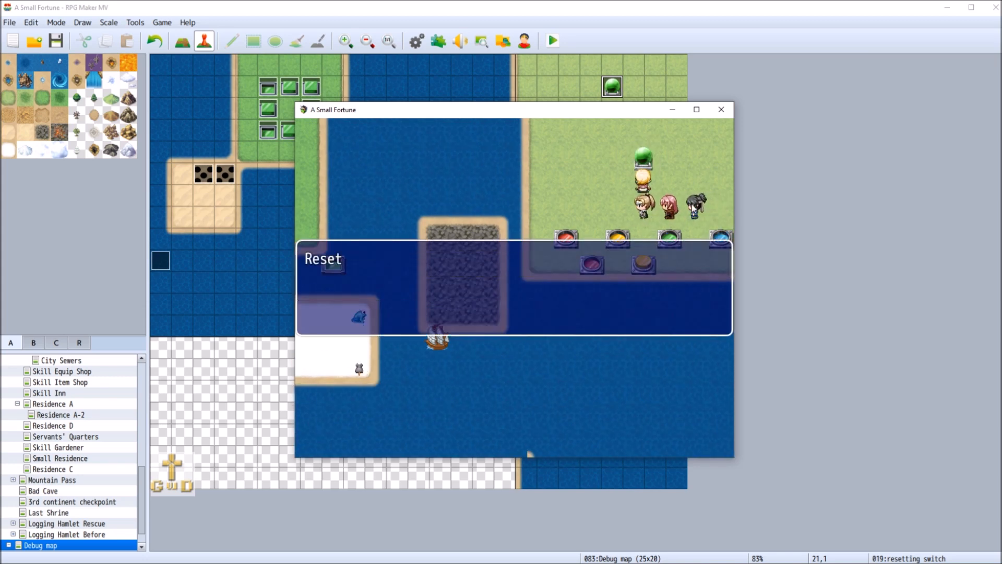
left_click(621, 205)
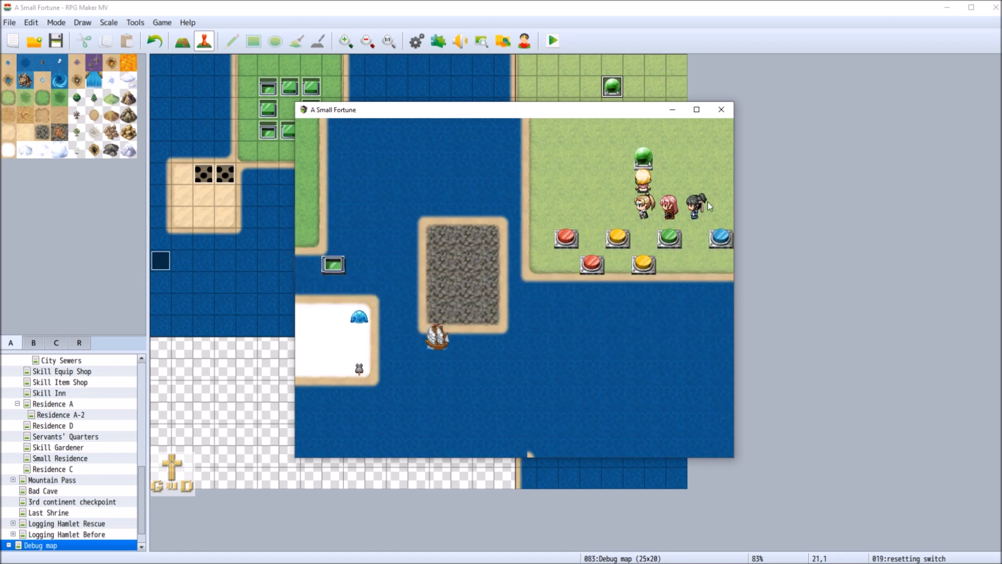
Walk the party to the two red switches and along the upper yellow, green and blue switches to retest them
left_click(600, 206)
left_click(595, 264)
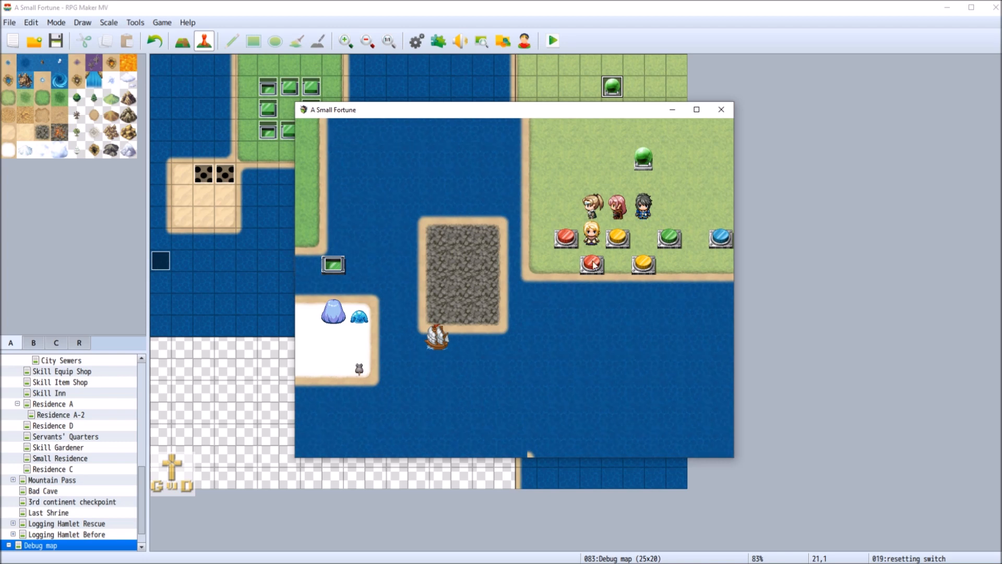
left_click(585, 218)
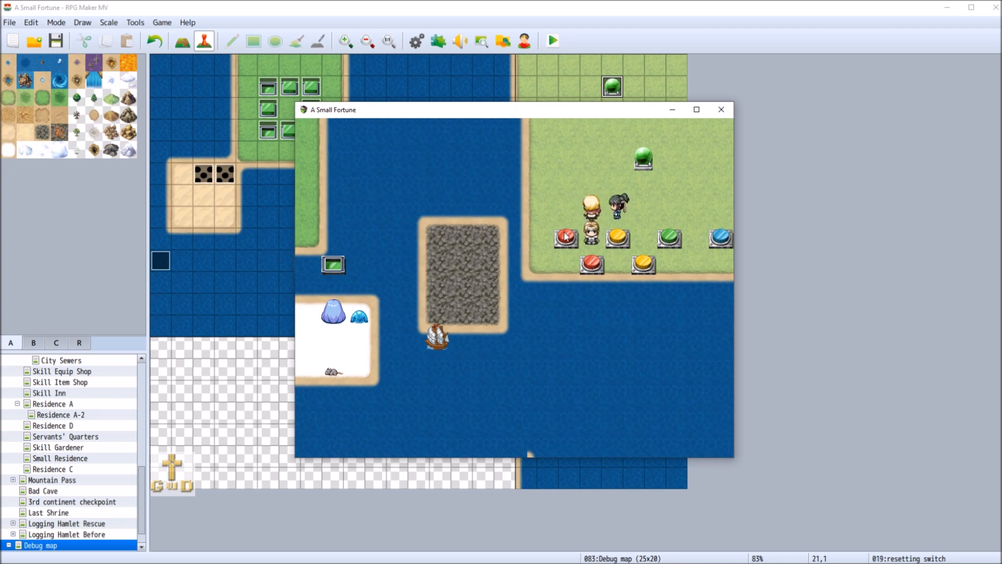
left_click(651, 230)
left_click(704, 227)
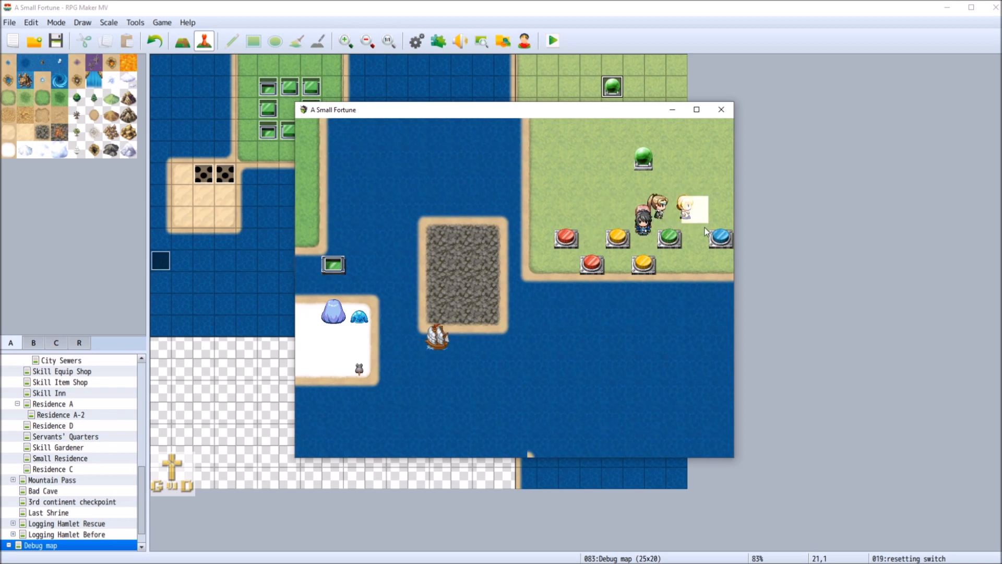
Walk the party to the lower yellow switch and back to the green resetting switch, and close the playtest
left_click(649, 265)
left_click(692, 214)
left_click(649, 186)
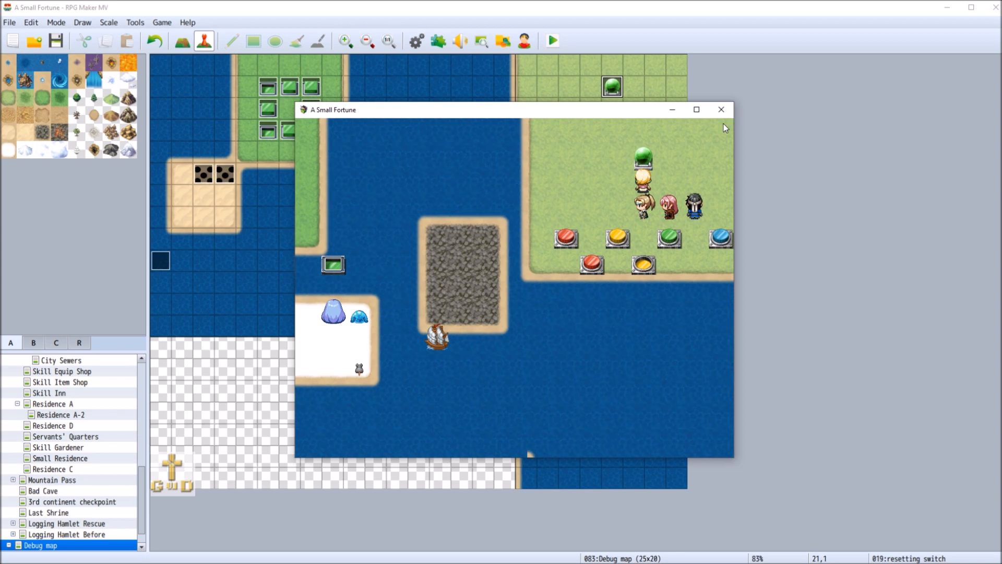
left_click(721, 109)
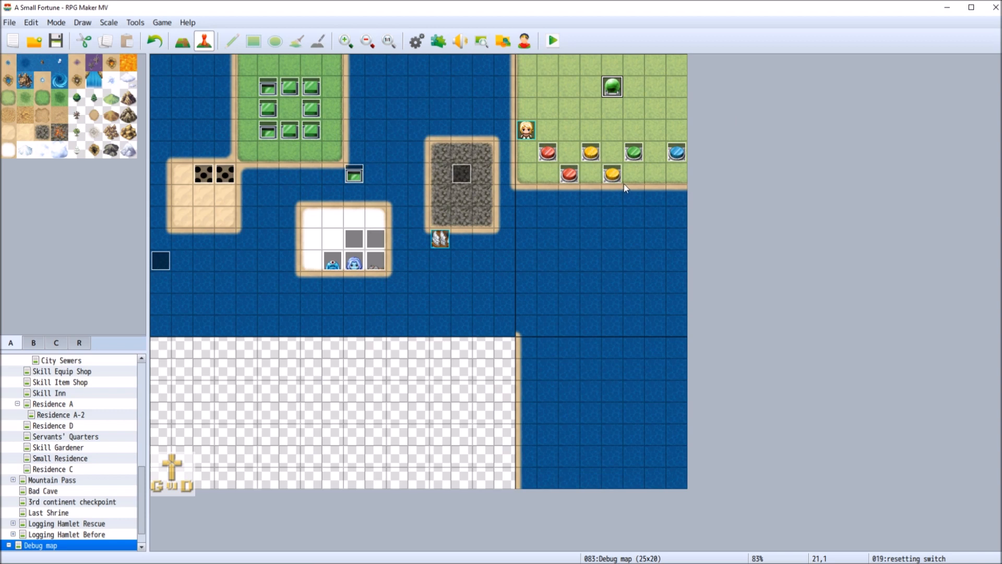
Examine the script command in the resetting switch event that sets self switch A, leaving the event without changes
right_click(614, 84)
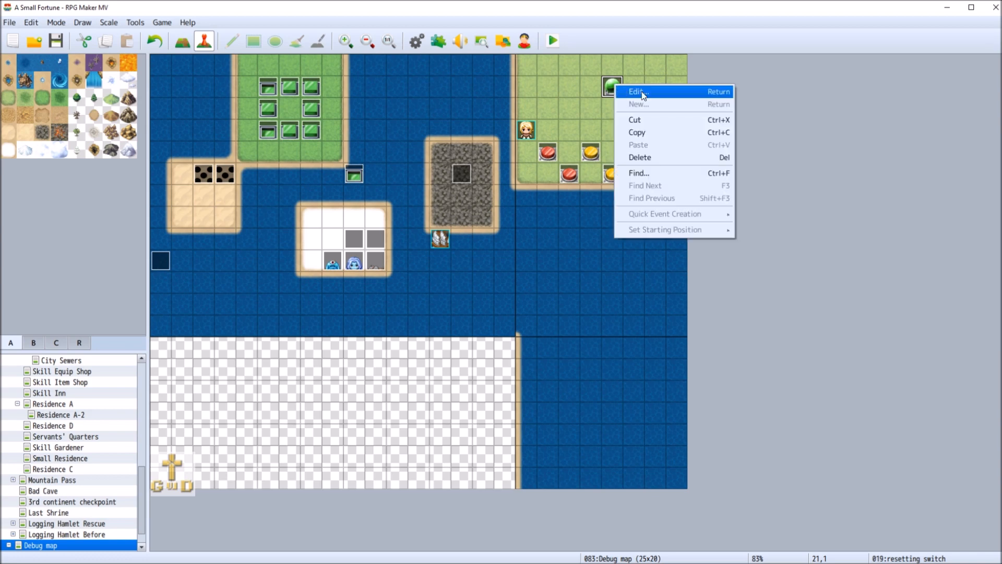
left_click(634, 90)
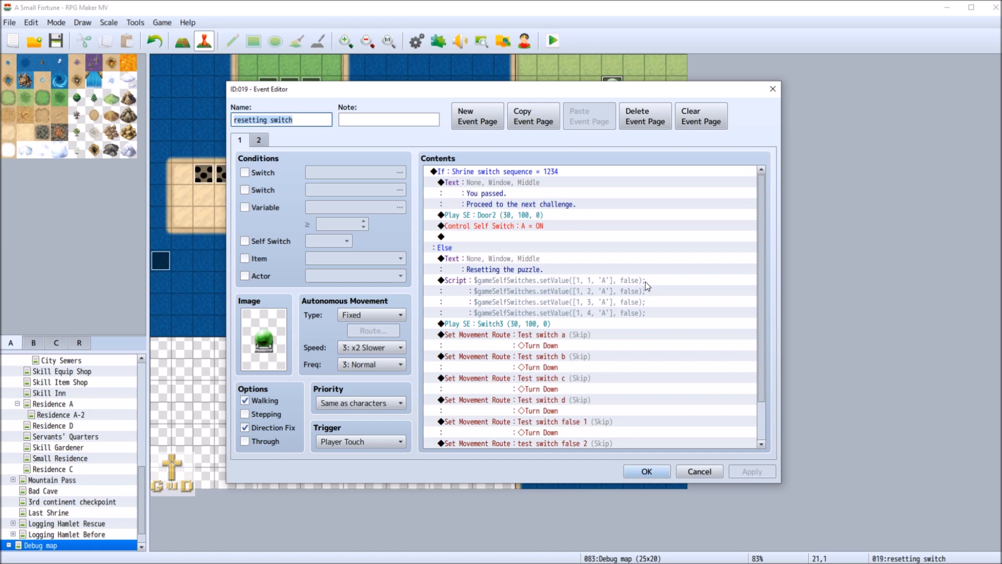
right_click(518, 278)
left_click(438, 294)
left_click(481, 281)
right_click(481, 280)
left_click(517, 298)
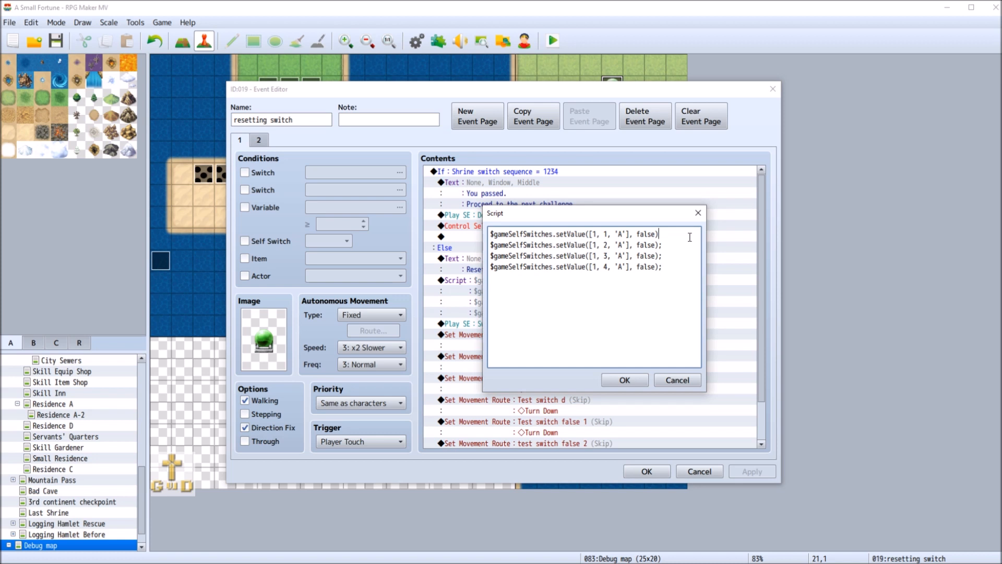
type(";")
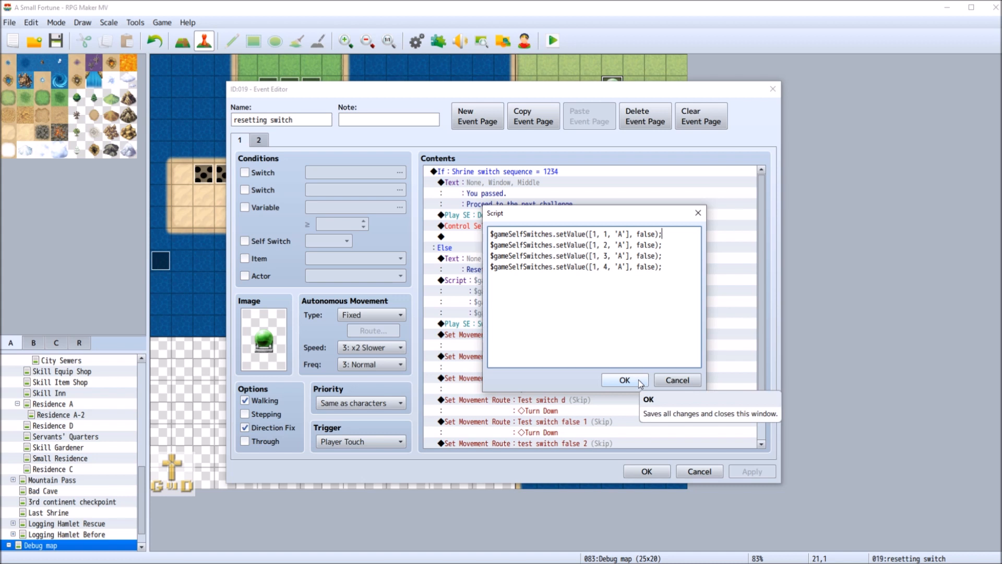
left_click(678, 380)
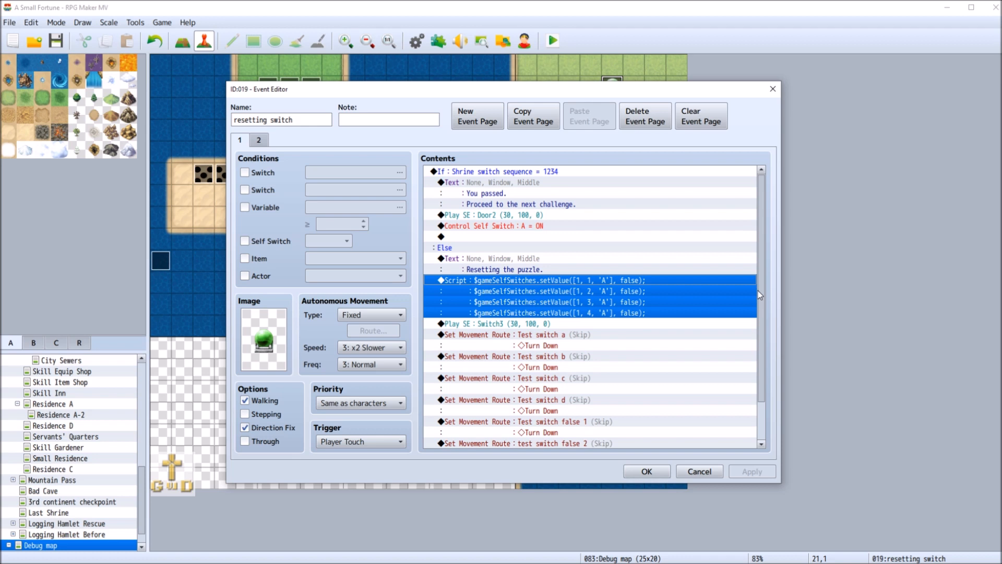
left_click(699, 472)
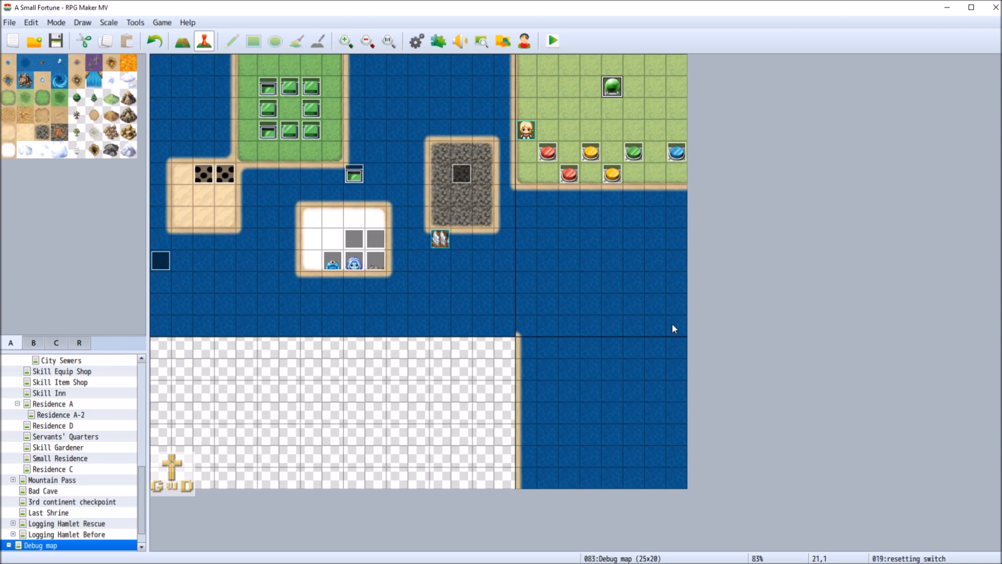
Set the value to true in the first two setValue lines of the resetting switch's script command
right_click(616, 85)
left_click(658, 93)
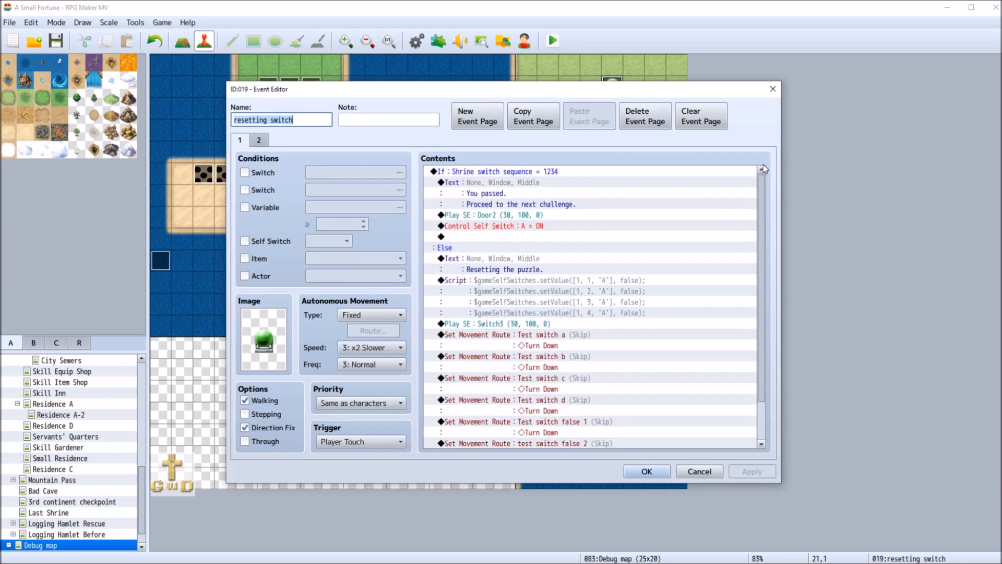
left_click(547, 280)
right_click(547, 280)
left_click(580, 303)
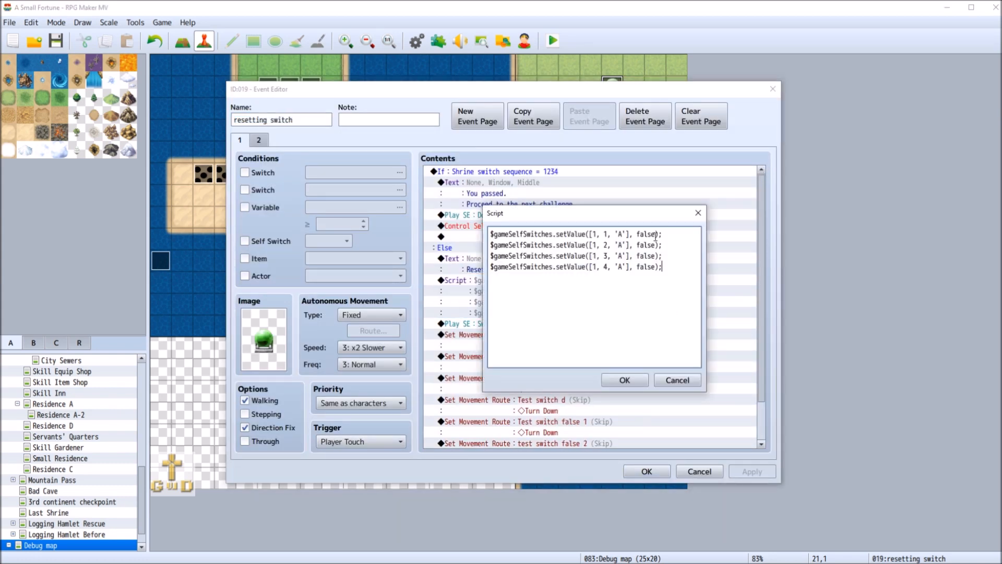
left_click(656, 234)
key("BackSpace")
key("BackSpace")
key("BackSpace")
key("BackSpace")
key("BackSpace")
type("true")
left_click(655, 245)
key("BackSpace")
key("BackSpace")
key("BackSpace")
key("BackSpace")
key("BackSpace")
type("true")
Set the third and fourth setValue lines of the script to true and accept the edited resetting switch event
left_click(656, 255)
key("BackSpace")
key("BackSpace")
key("BackSpace")
key("BackSpace")
key("BackSpace")
type("true")
left_click(655, 267)
key("BackSpace")
key("BackSpace")
key("BackSpace")
key("BackSpace")
key("BackSpace")
type("true")
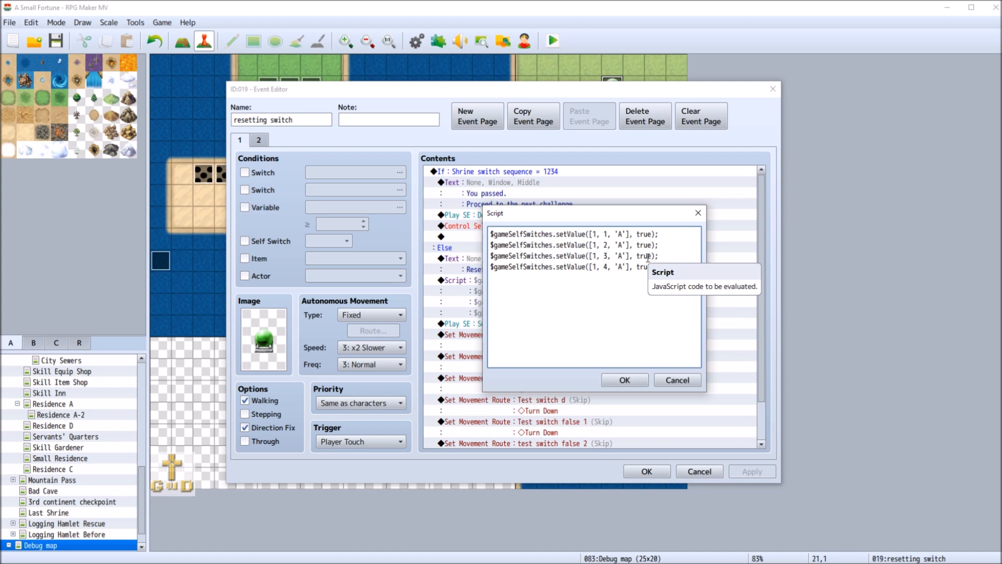
left_click(625, 380)
left_click(760, 471)
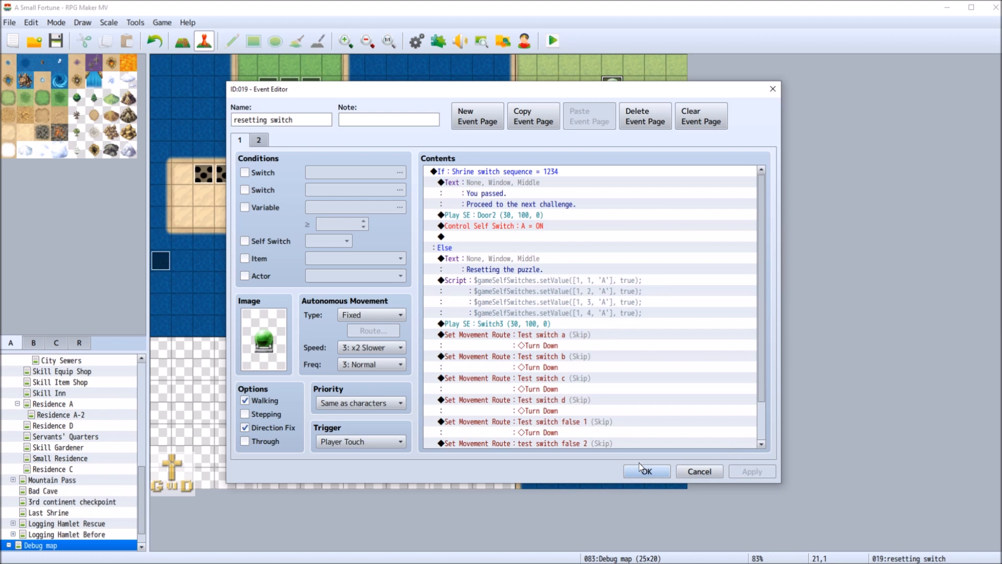
left_click(643, 470)
Save the project and start a new playtest with the changed script values
left_click(56, 40)
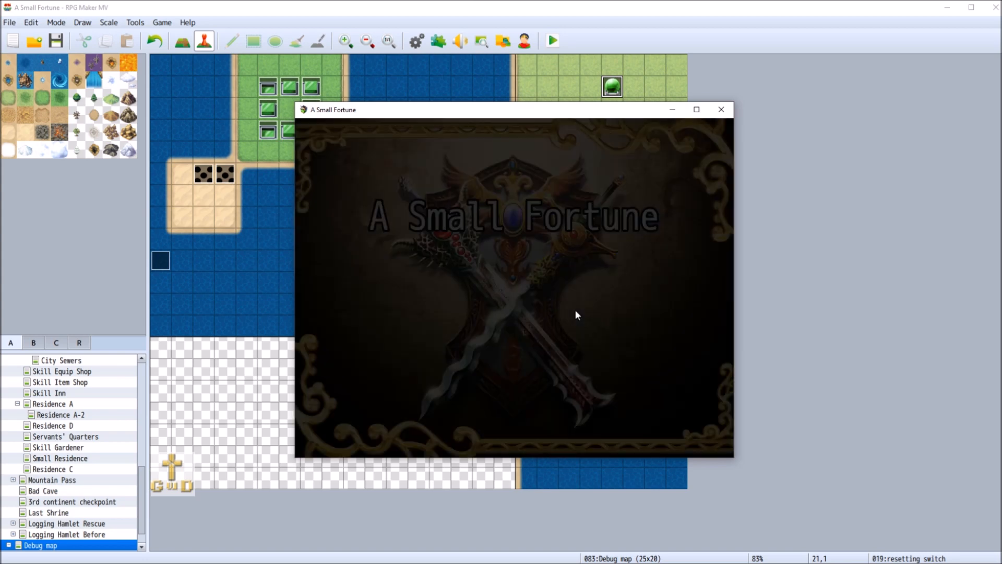
double_click(603, 365)
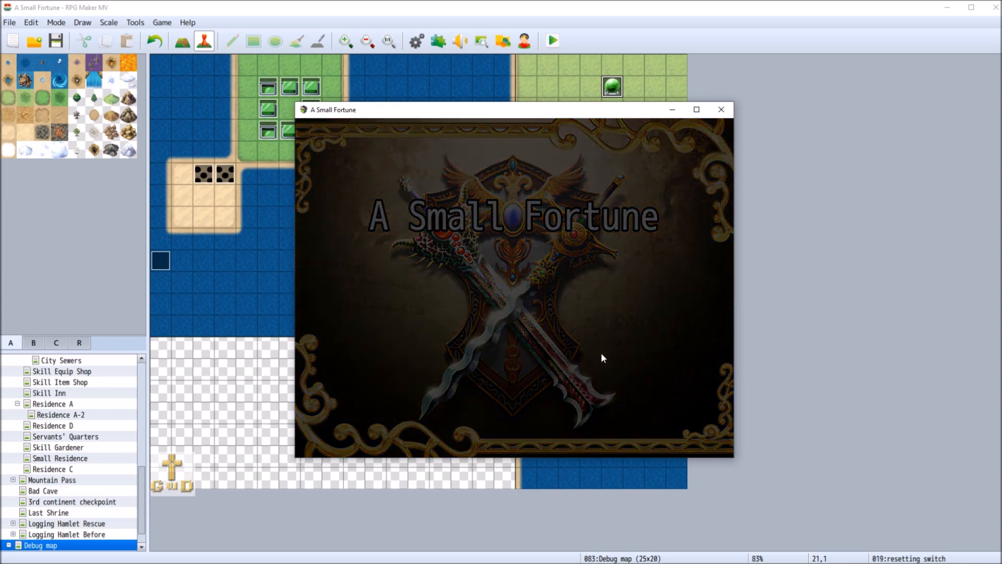
Walk the party over the red, upper yellow, green and blue switches and touch the green resetting switch
left_click(566, 237)
left_click(599, 227)
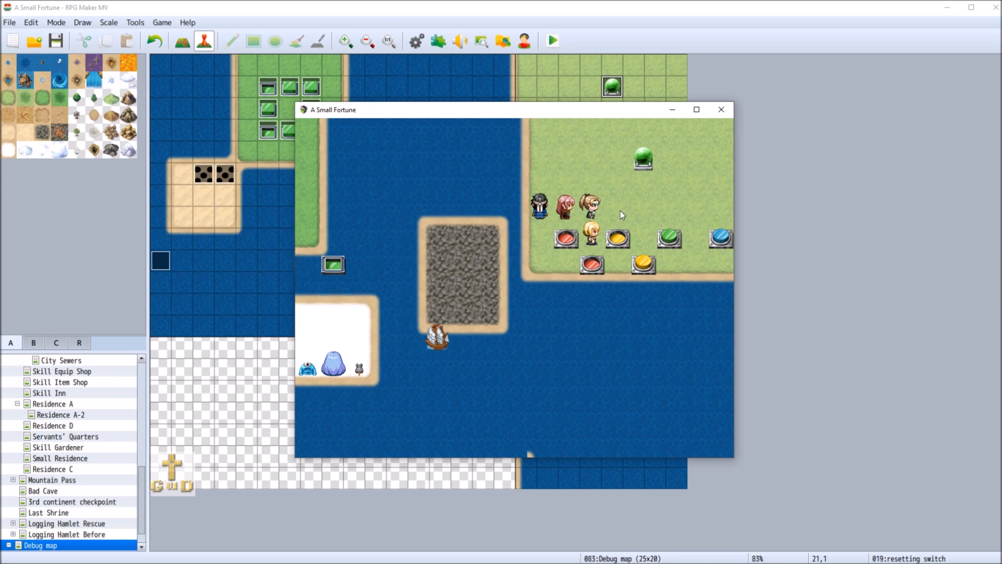
left_click(671, 236)
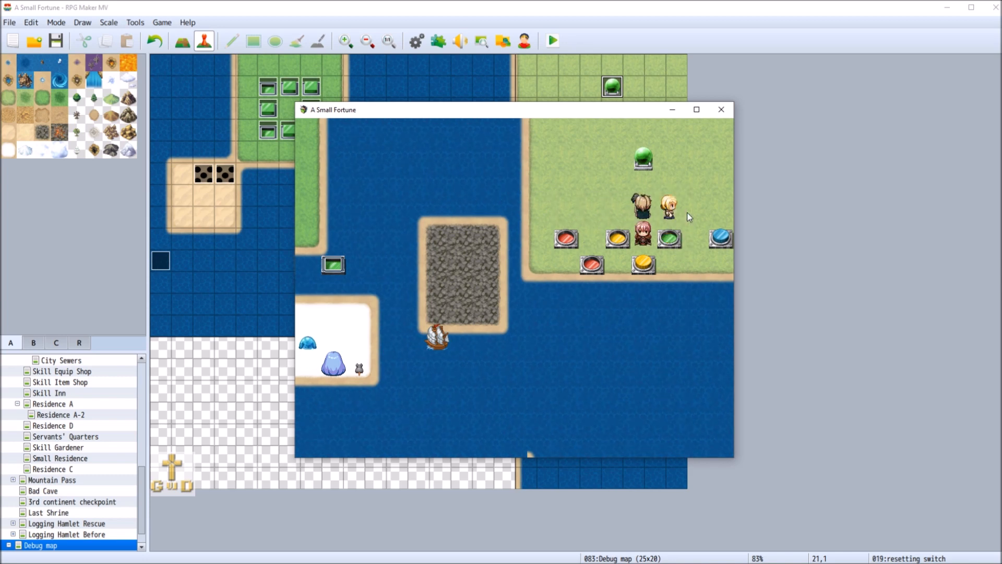
left_click(719, 238)
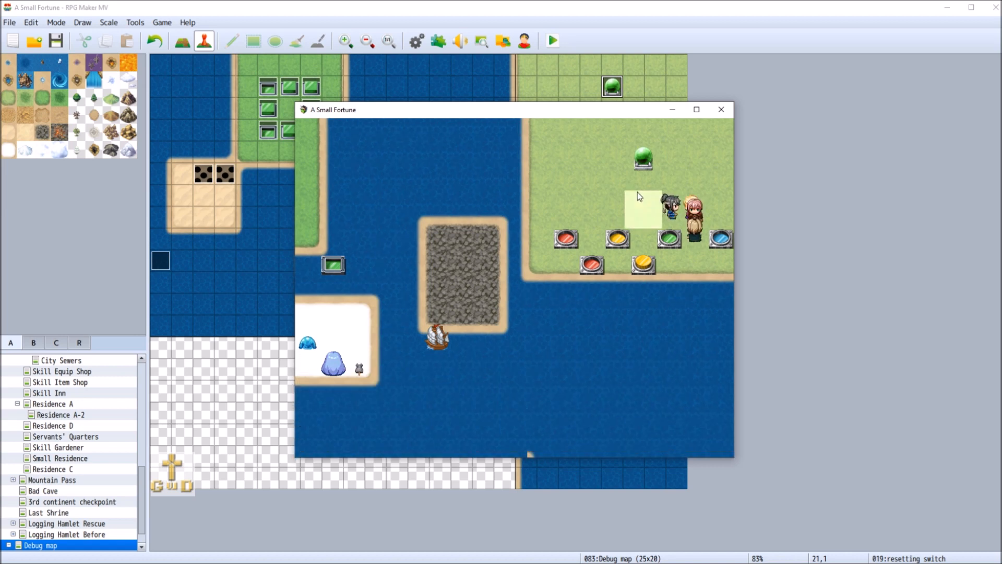
left_click(701, 204)
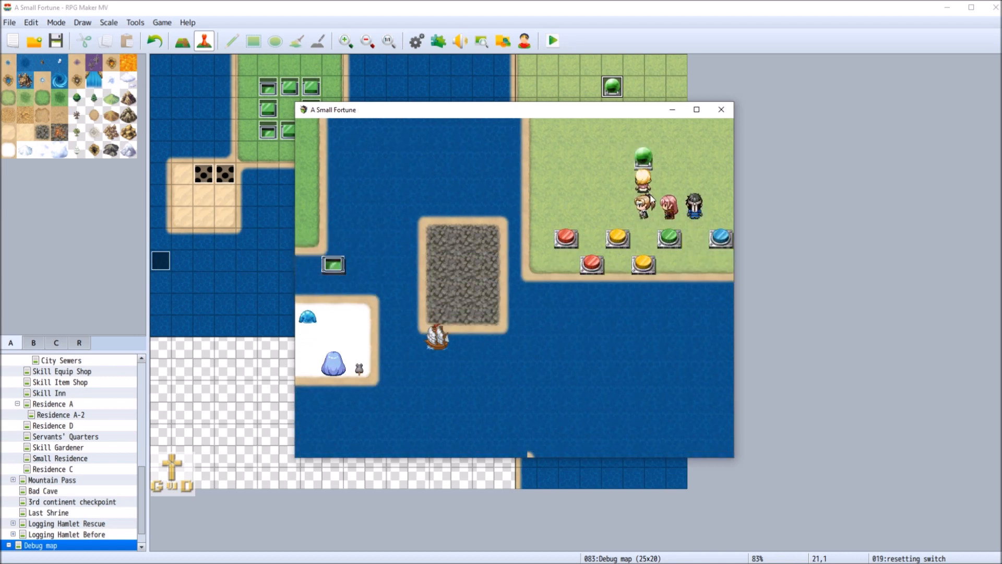
Retest the coloured switches with the party, touch the green resetting switch and dismiss its message
left_click(575, 221)
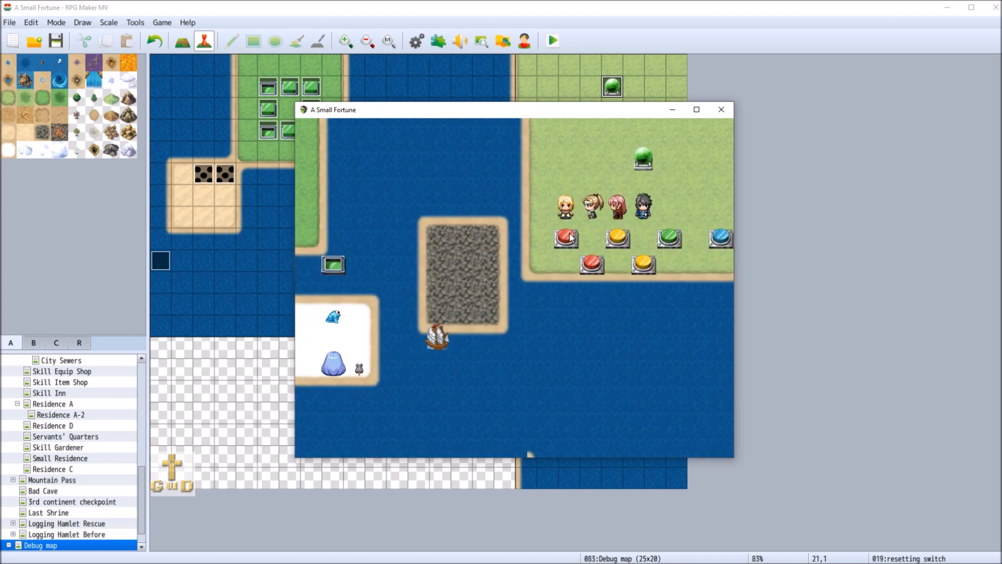
left_click(598, 262)
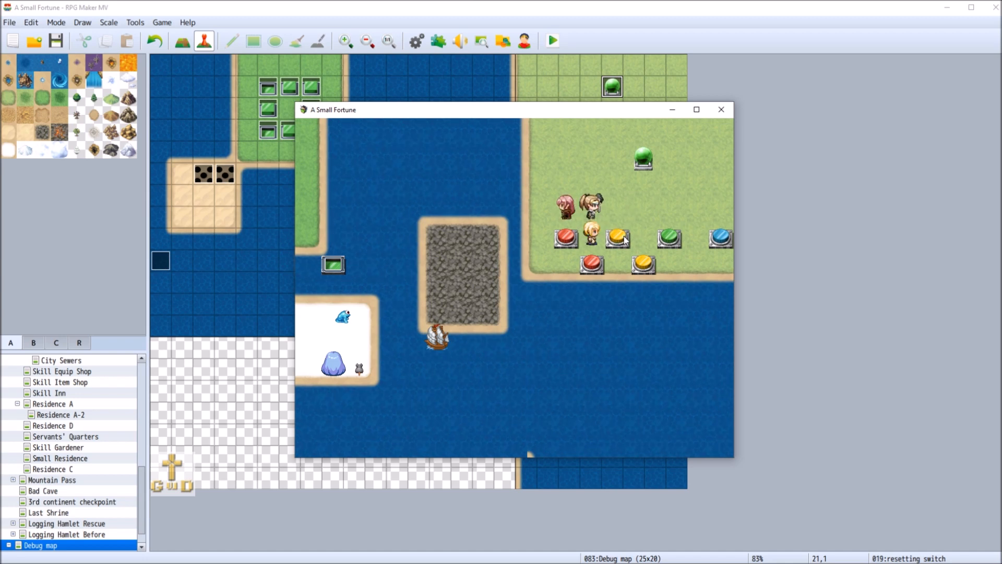
left_click(647, 220)
left_click(678, 221)
left_click(707, 238)
left_click(652, 182)
left_click(653, 165)
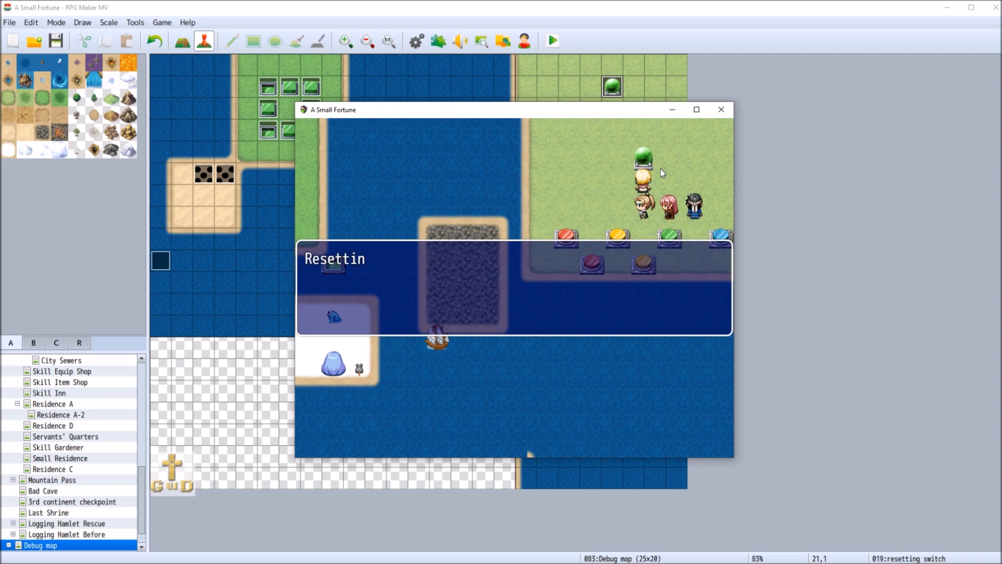
left_click(660, 168)
Walk the party beside the upper red switch and close the playtest
left_click(540, 235)
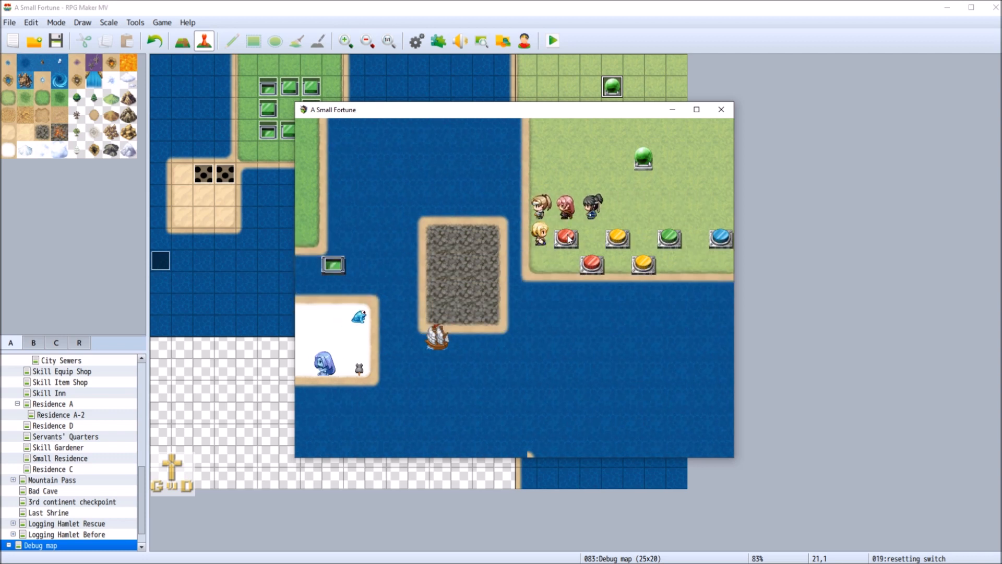
left_click(642, 208)
left_click(721, 109)
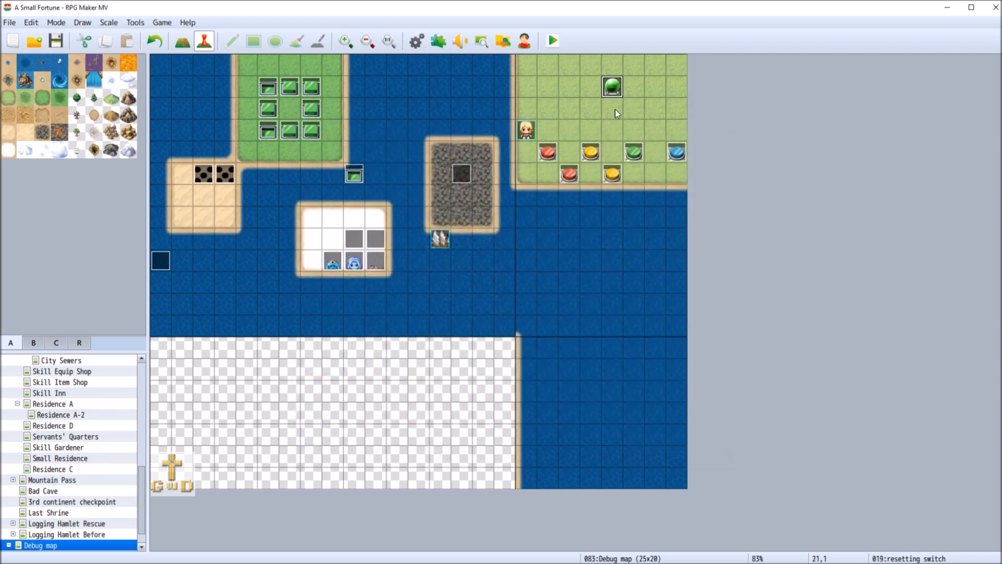
Check the four script lines in the resetting switch event and leave it without changes
right_click(618, 100)
left_click(632, 99)
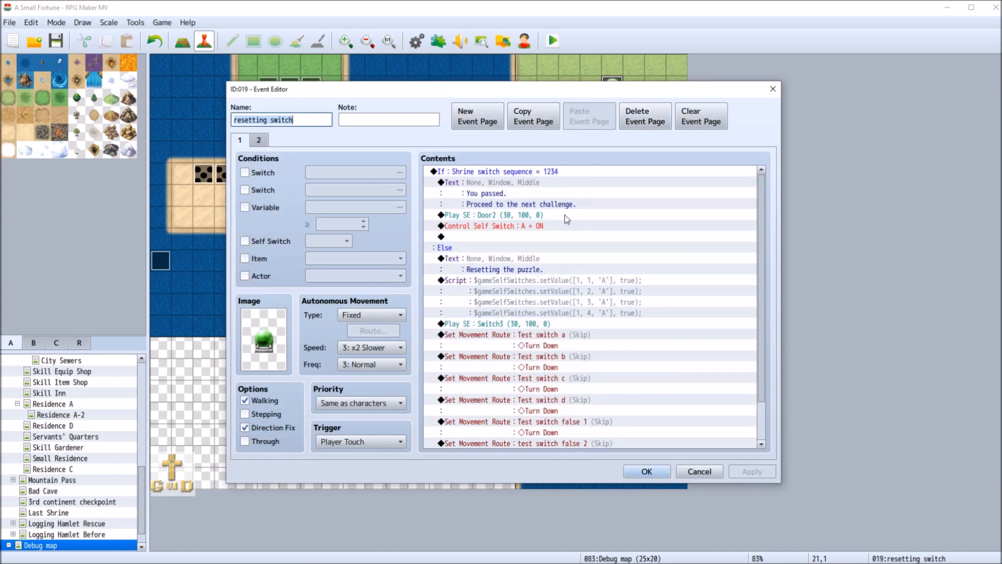
left_click(630, 283)
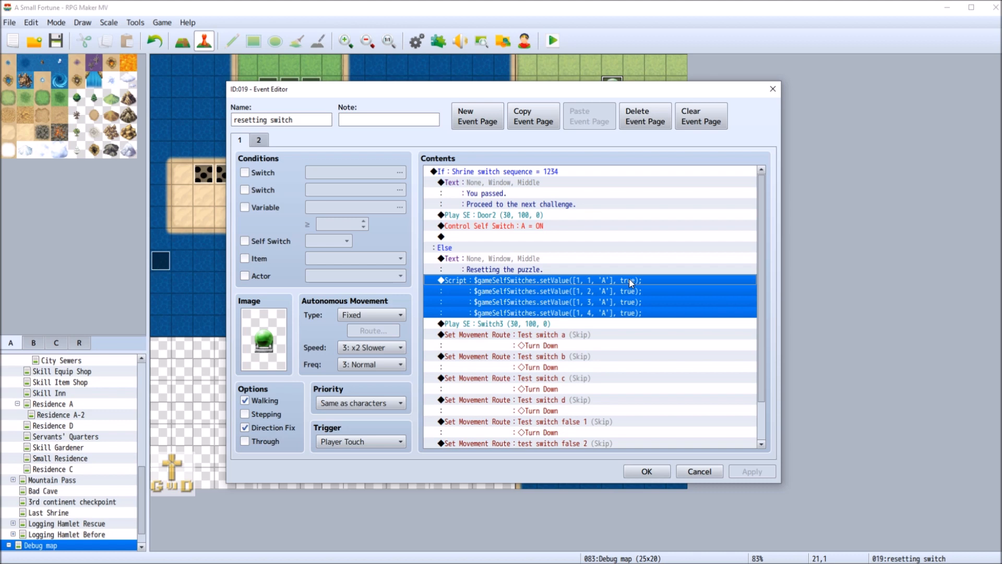
left_click(696, 471)
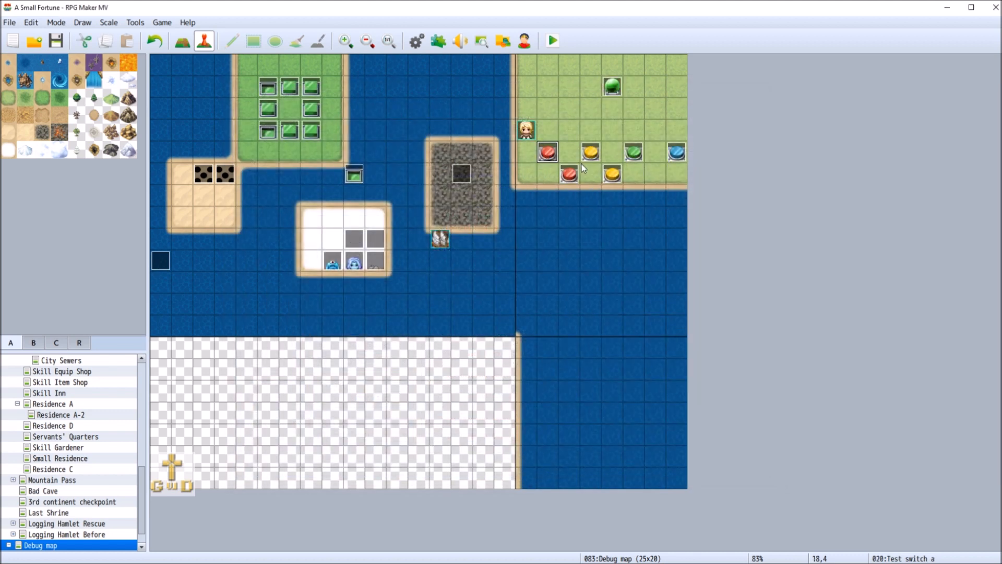
Review both event pages of Test switch a, including its self switch A condition and command list
double_click(547, 152)
left_click(259, 140)
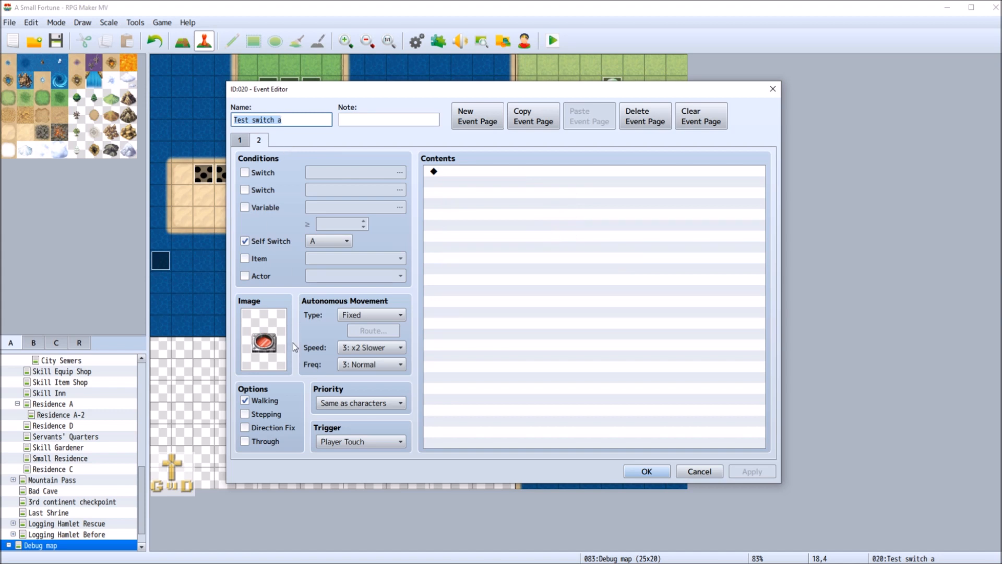
left_click(241, 141)
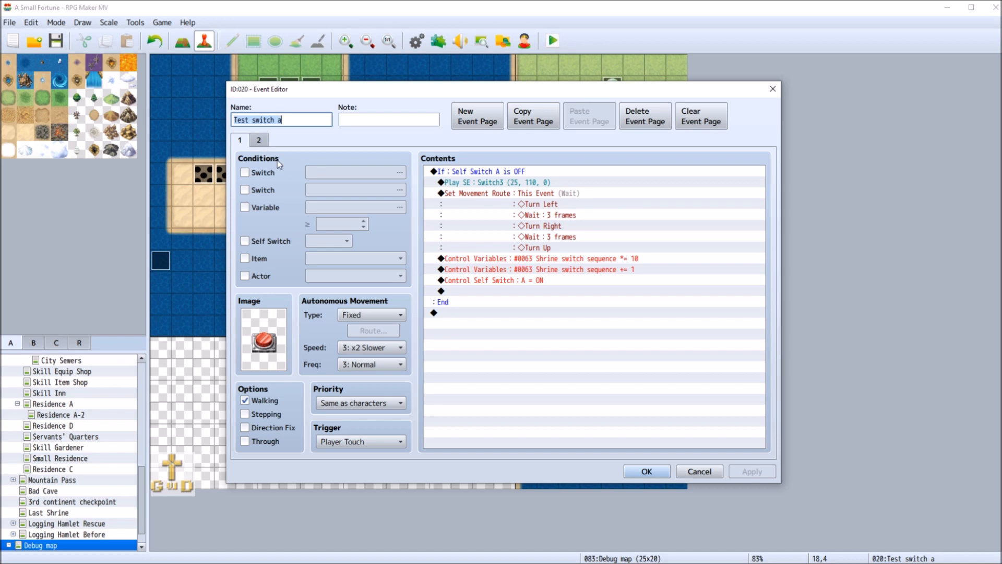
left_click(699, 471)
Set the value back to false in the first two setValue lines of the resetting switch's script command
right_click(611, 85)
left_click(628, 88)
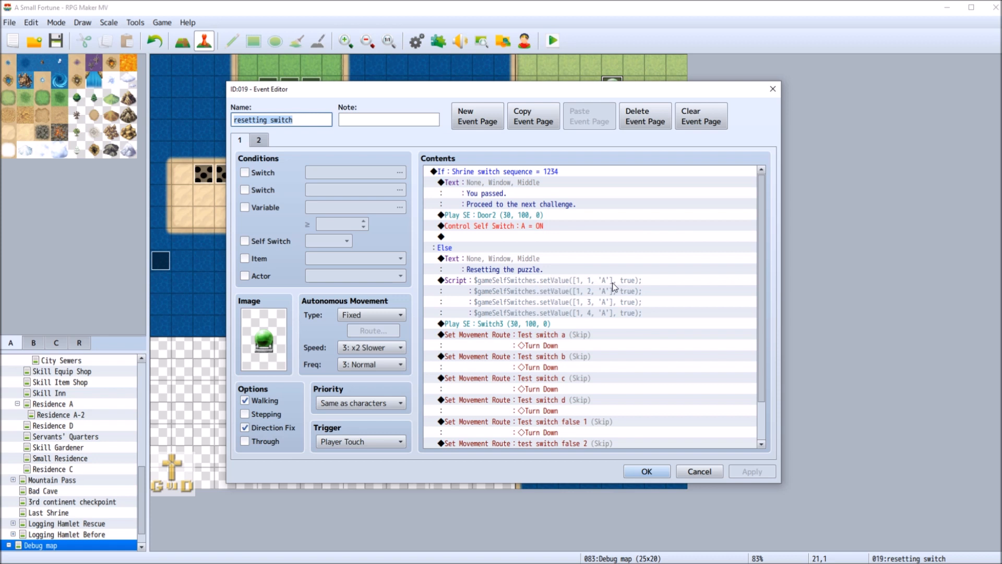
left_click(637, 282)
right_click(637, 282)
left_click(646, 290)
left_click(652, 234)
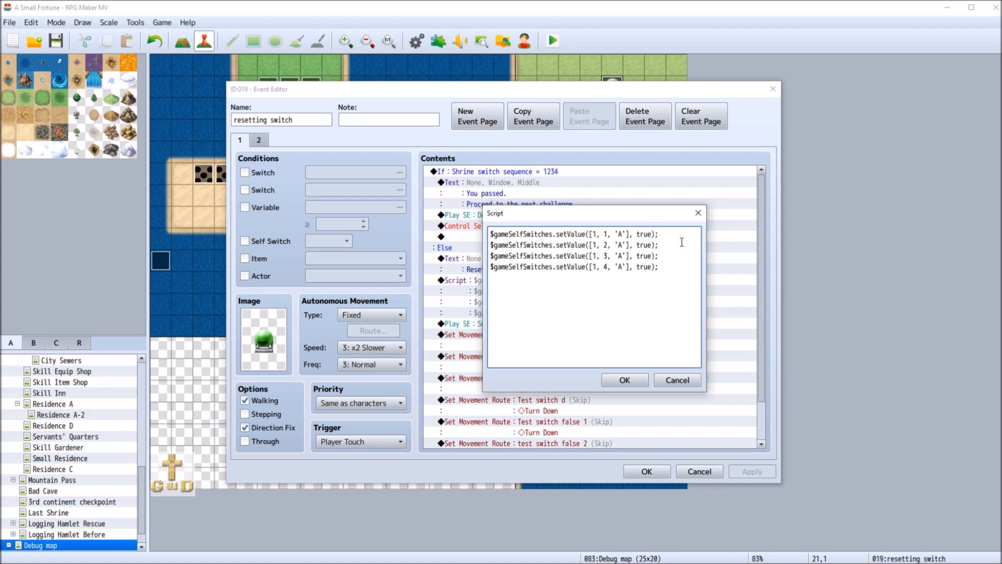
key("BackSpace")
key("BackSpace")
key("BackSpace")
key("BackSpace")
type("false")
left_click(652, 245)
key("BackSpace")
key("BackSpace")
key("BackSpace")
key("BackSpace")
type("false")
Set the third and fourth setValue lines of the script to false and apply the resetting switch event's changes
left_click(651, 256)
key("BackSpace")
key("BackSpace")
key("BackSpace")
key("BackSpace")
type("false")
left_click(651, 268)
key("BackSpace")
key("BackSpace")
key("BackSpace")
key("BackSpace")
type("false")
left_click(625, 380)
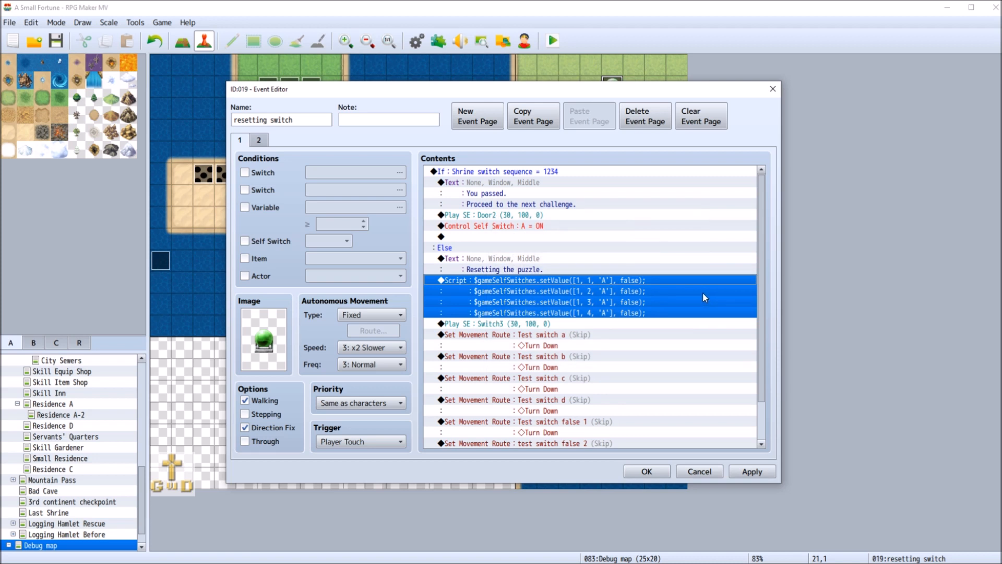
left_click(749, 471)
left_click(647, 472)
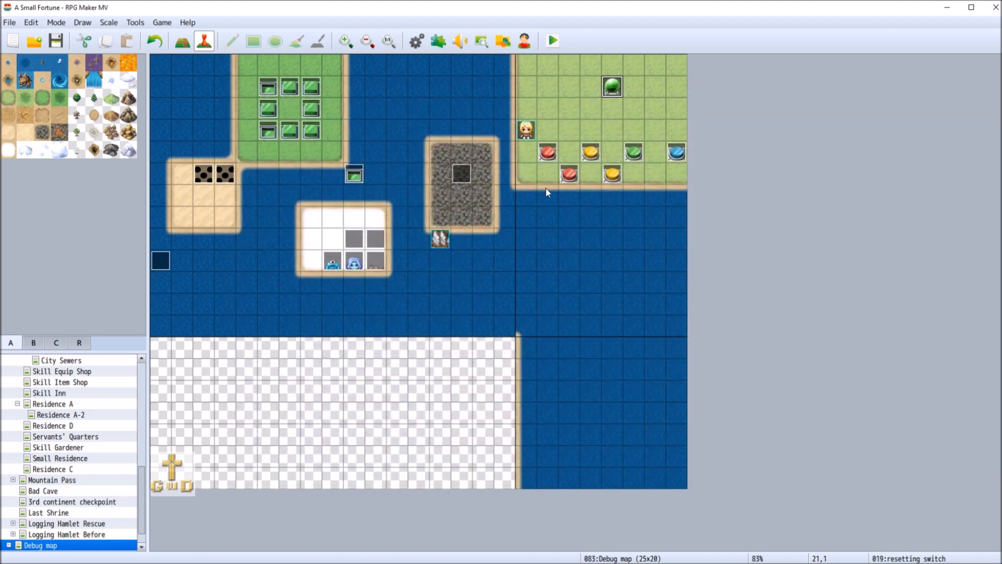
Reopen the Test switch a event and compare the settings of its two event pages
right_click(548, 152)
left_click(656, 154)
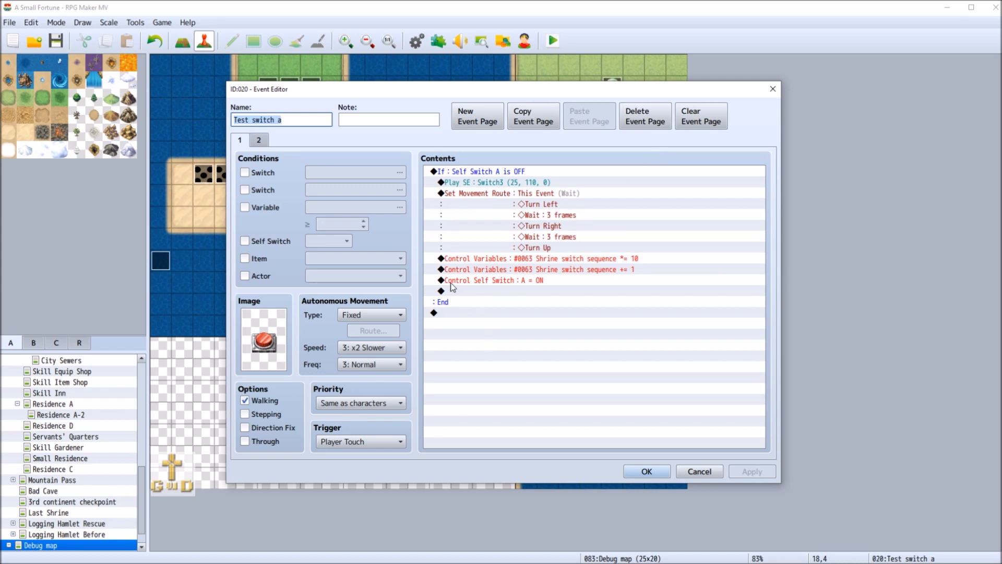
left_click(260, 140)
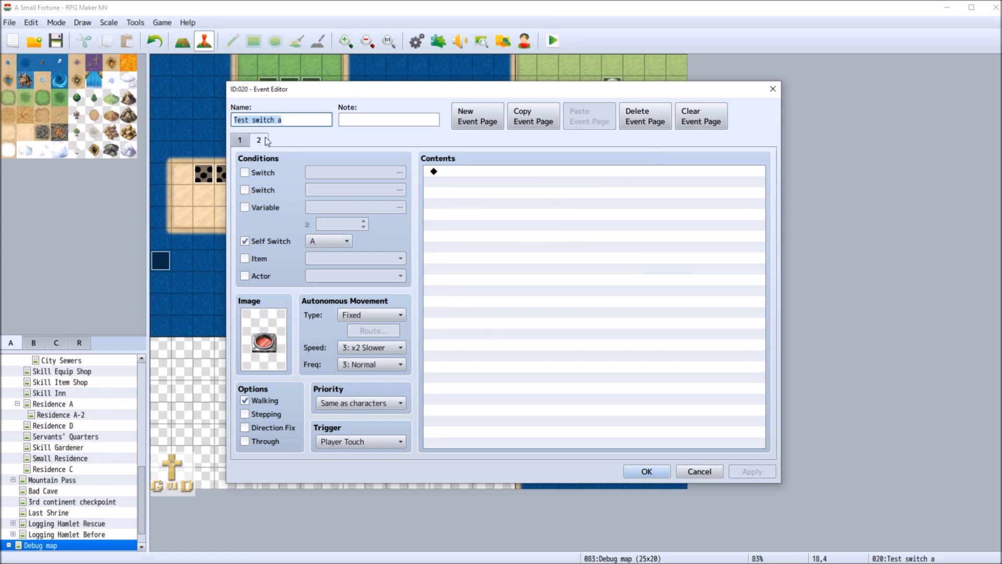
left_click(241, 140)
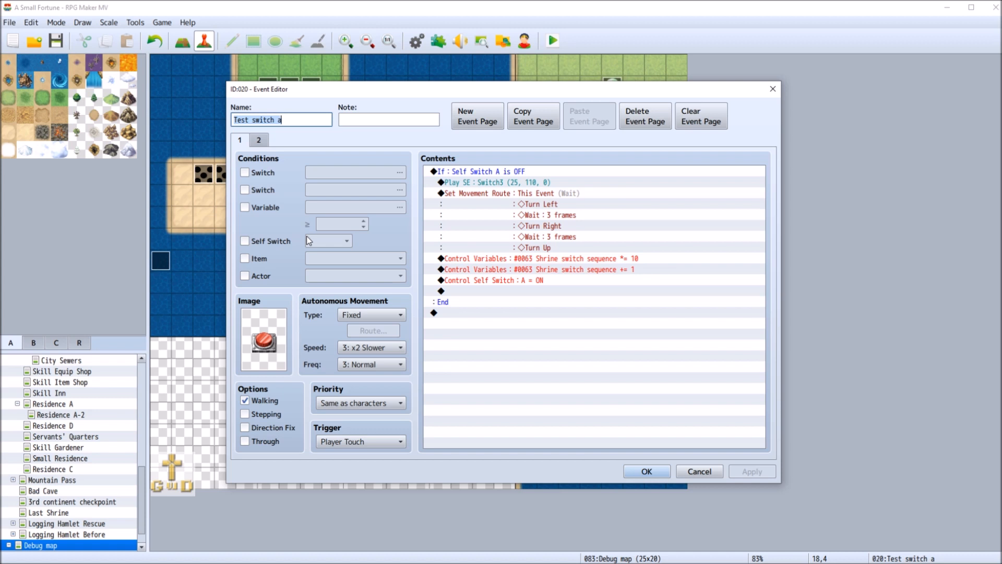
Enable a Switch condition on page 1 of Test switch a, browse switches 0021 to 0040, and discard the event's changes
left_click(245, 172)
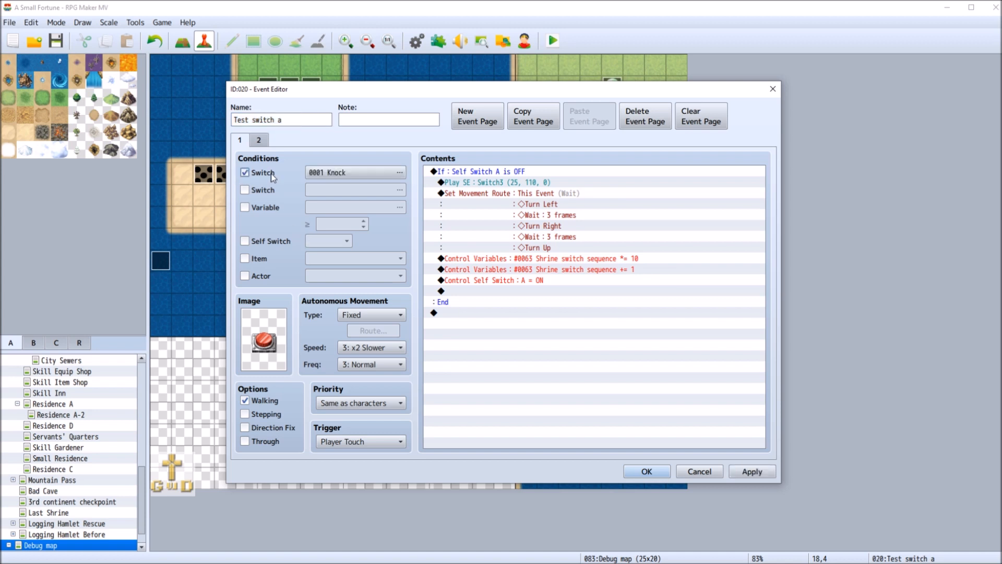
left_click(353, 176)
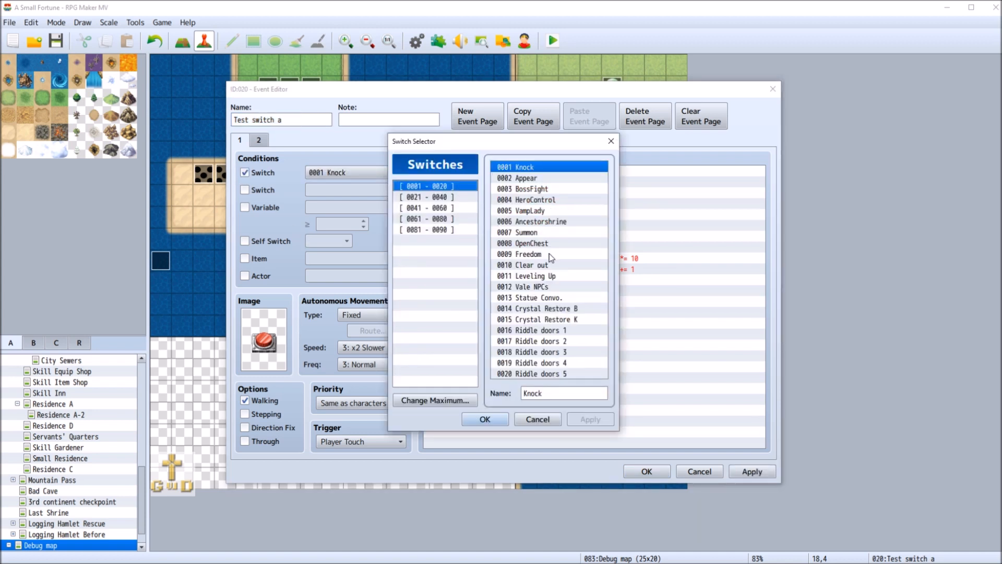
left_click(428, 198)
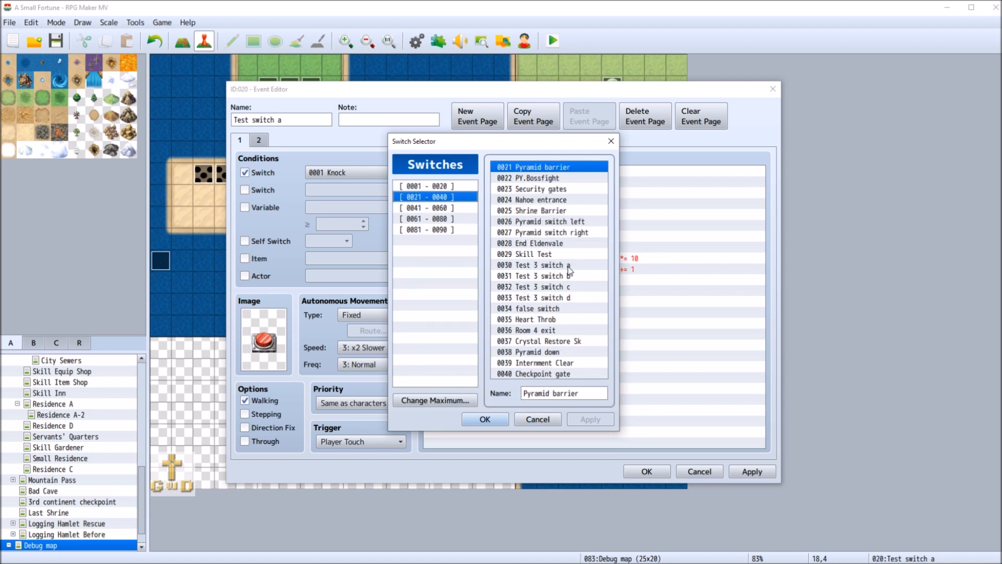
left_click(538, 421)
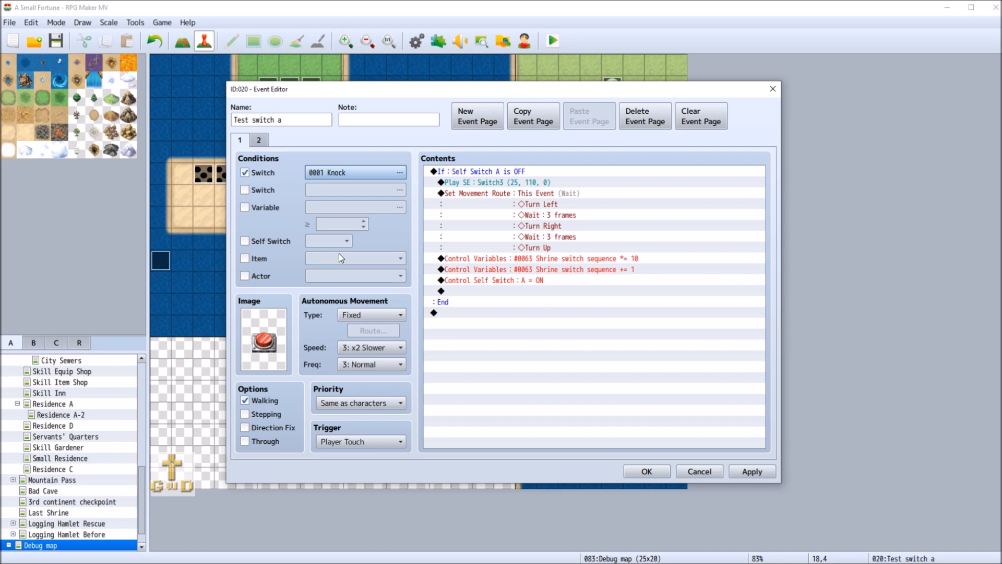
left_click(699, 472)
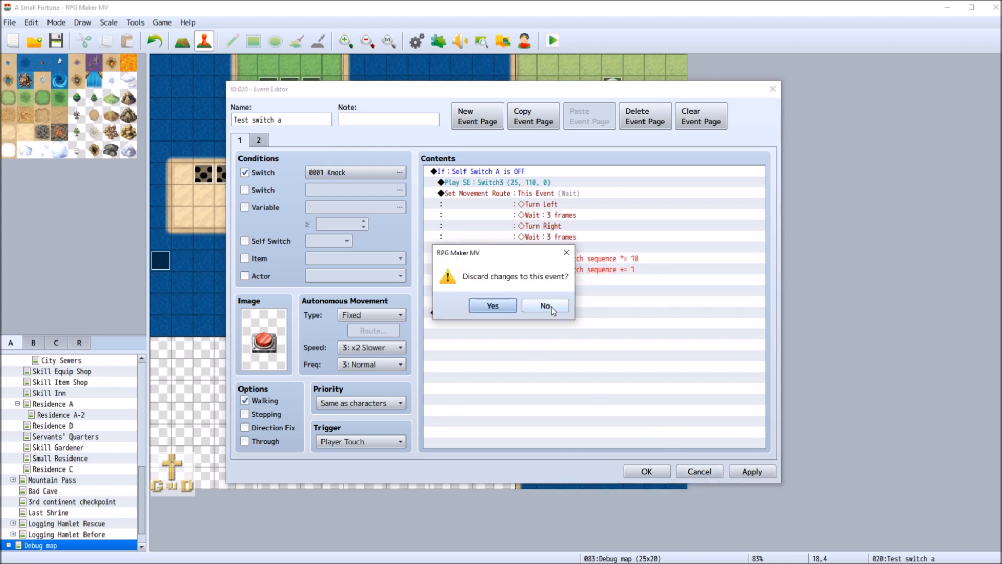
left_click(496, 304)
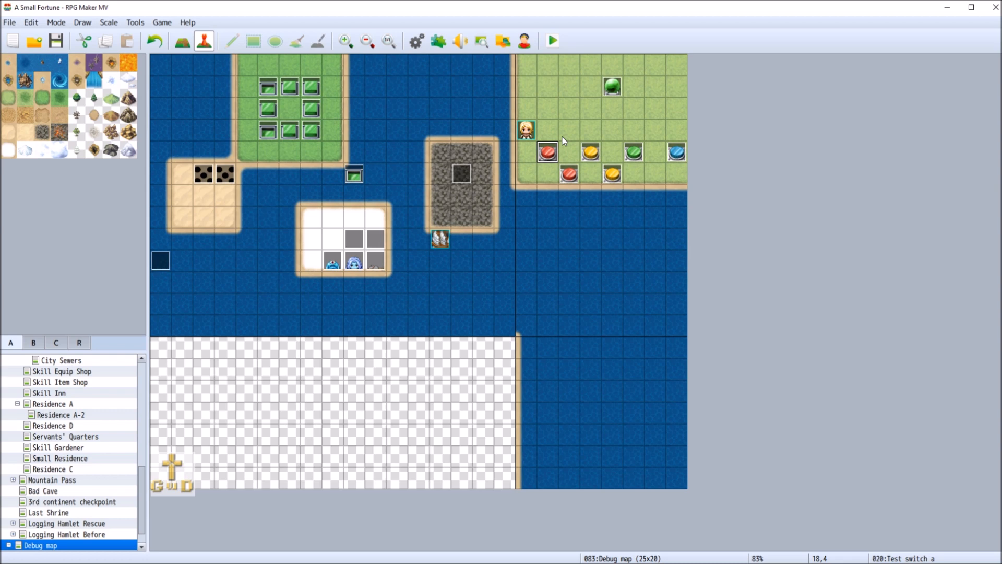
Review the setValue script lines in the resetting switch event and leave it without changes
right_click(611, 85)
left_click(634, 94)
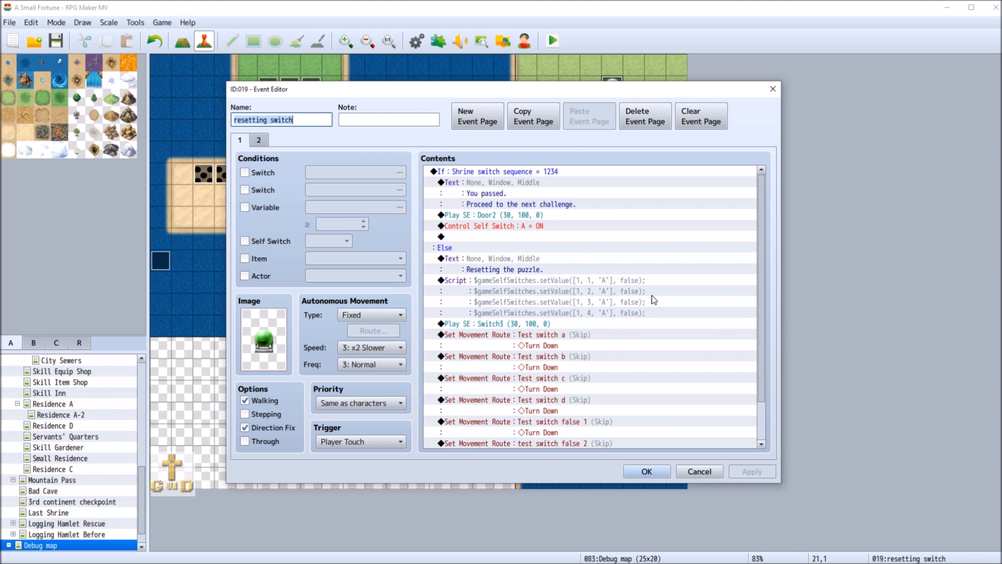
left_click(699, 472)
Examine the If condition, self switch and trigger across both pages of Test switch a and leave it without changes
right_click(544, 156)
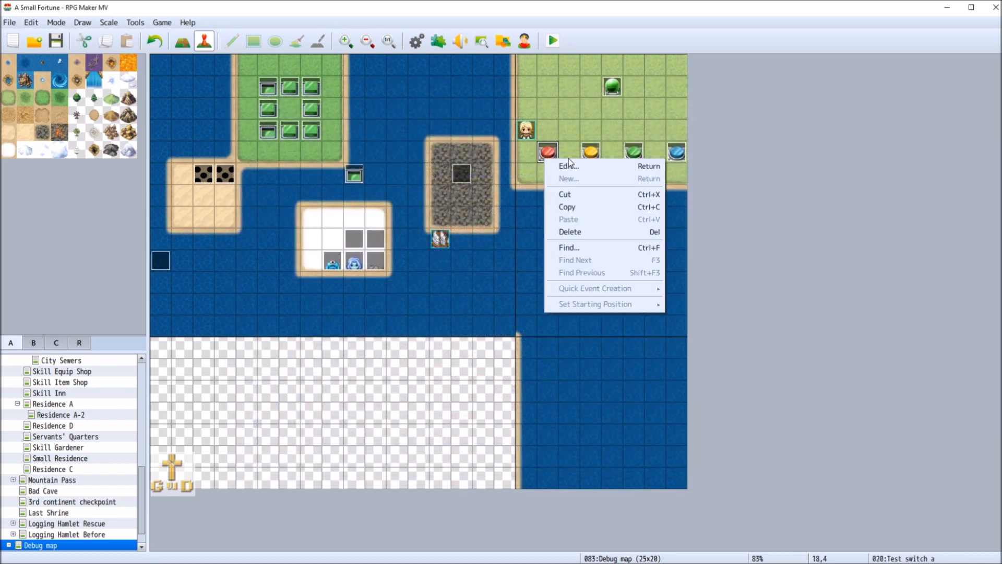
left_click(579, 166)
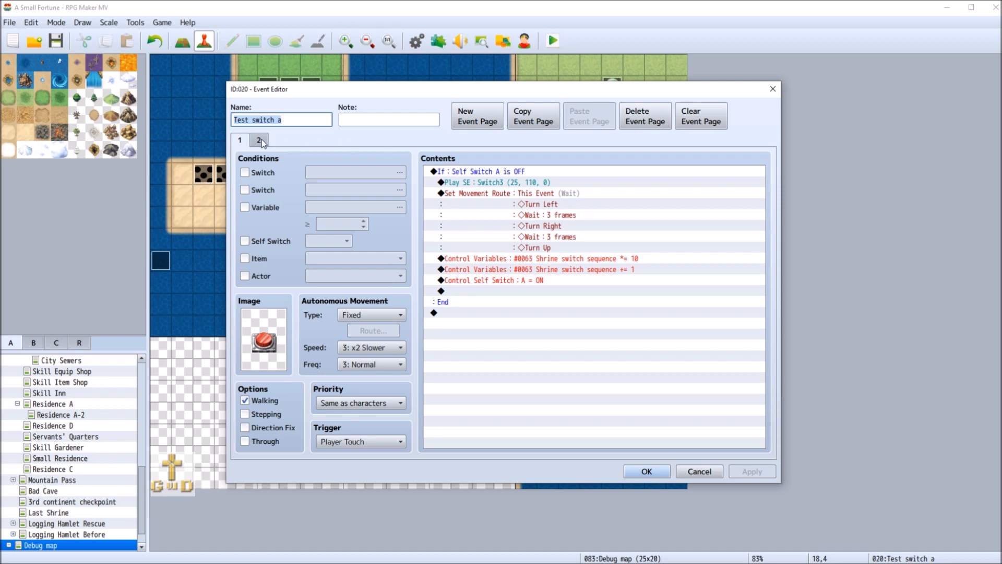
left_click(259, 140)
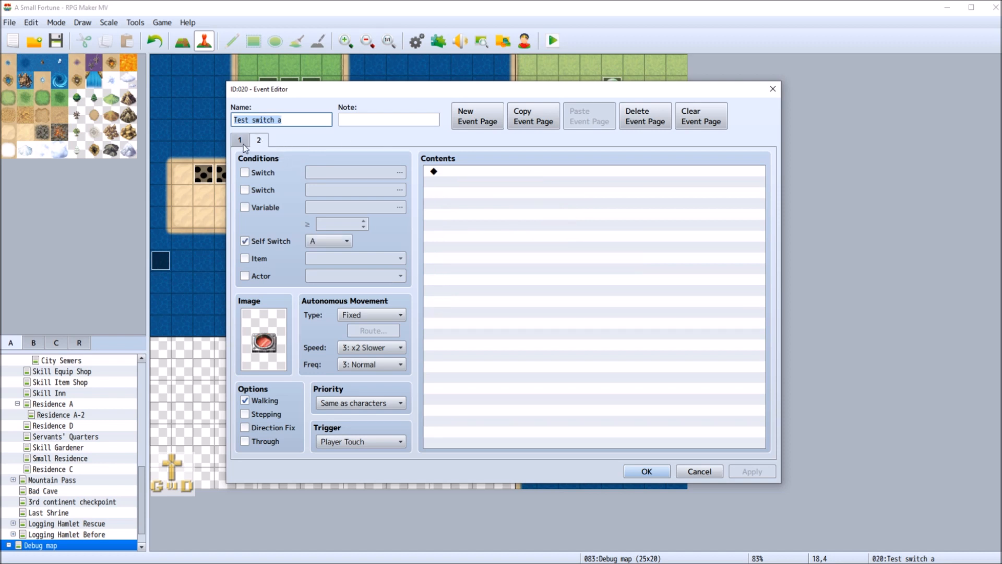
left_click(241, 140)
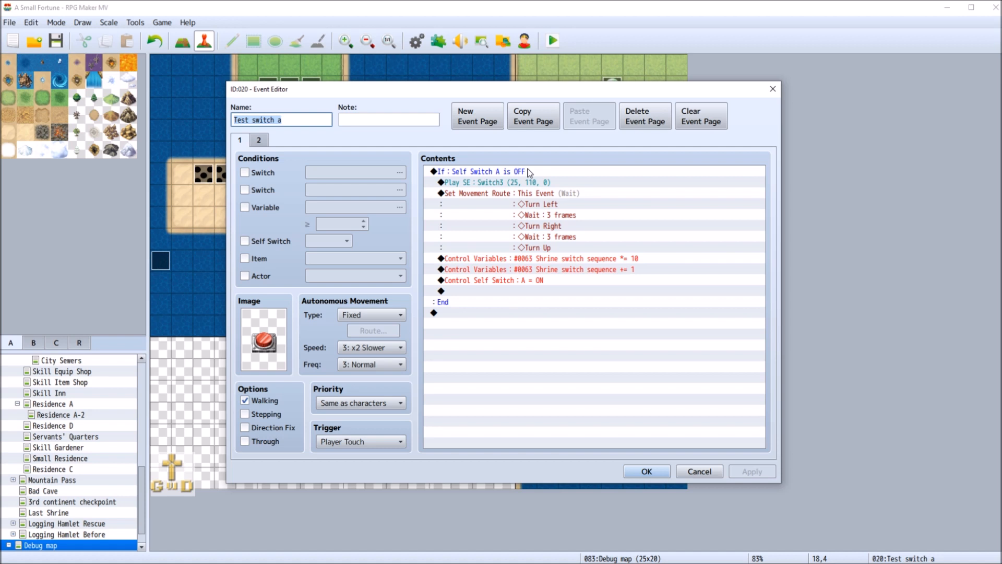
left_click(258, 140)
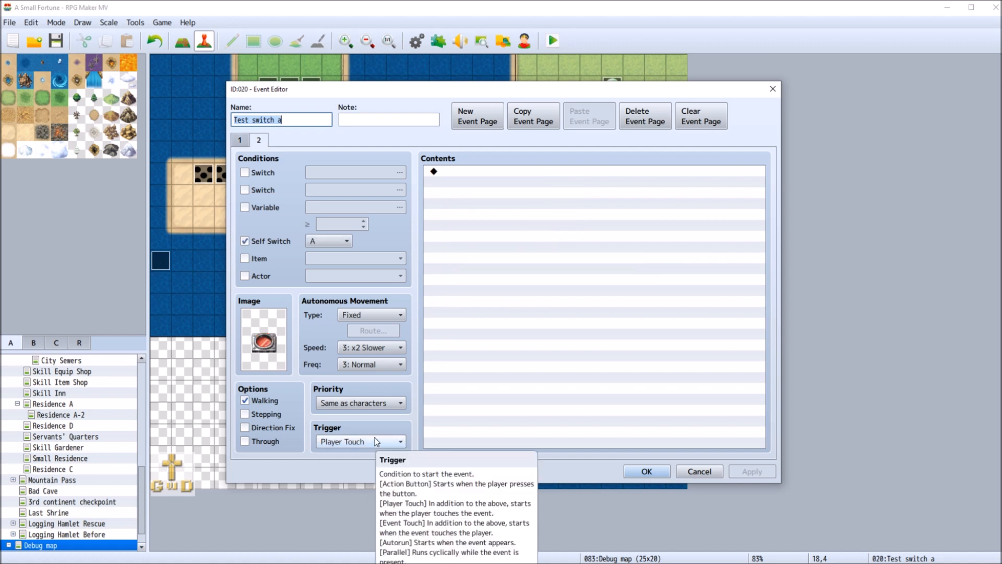
left_click(241, 141)
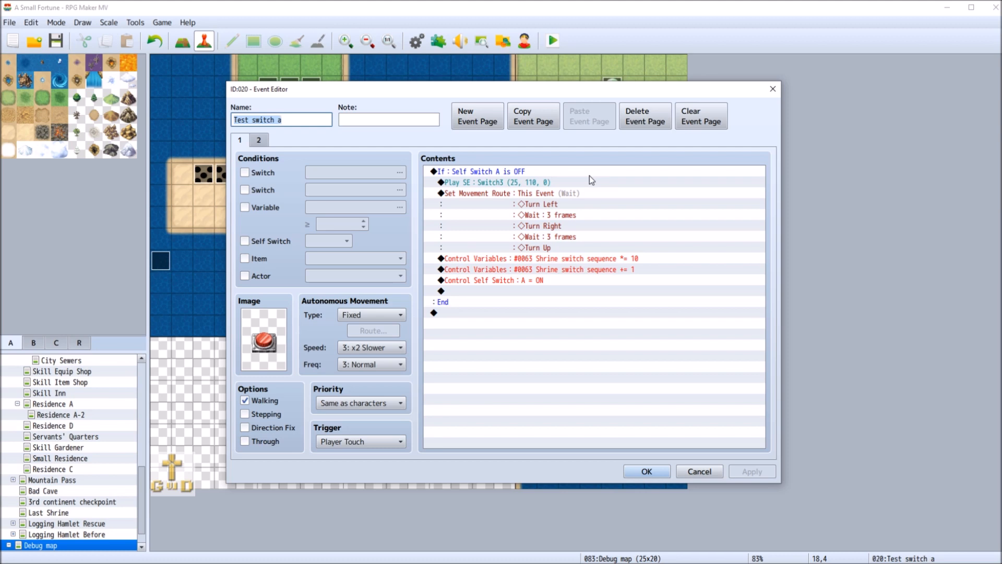
left_click(699, 471)
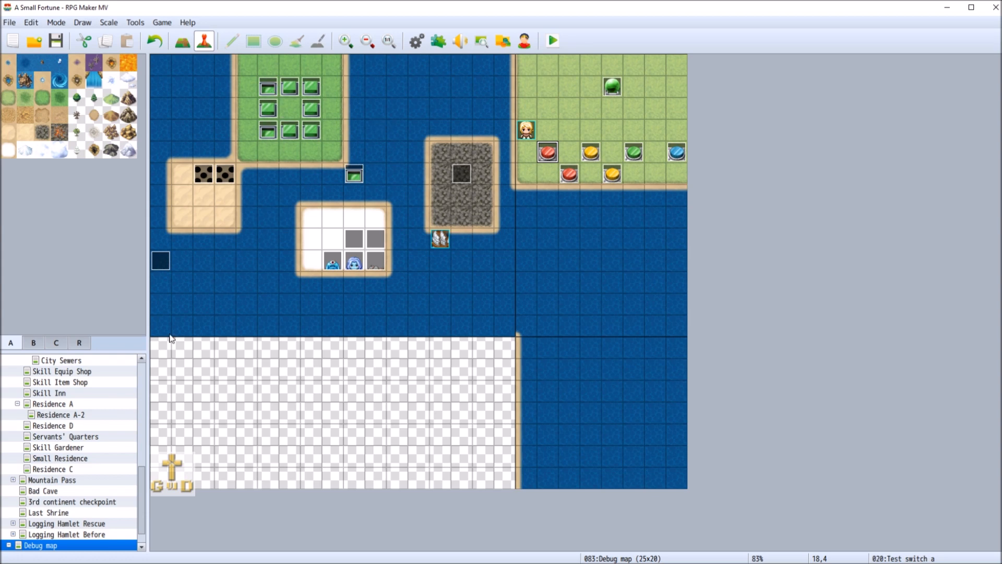
Open the Test of Skill - room 3 map and bring its upper switch area with the exit door into view
scroll(64, 441, "up", 5)
scroll(63, 441, "up", 1)
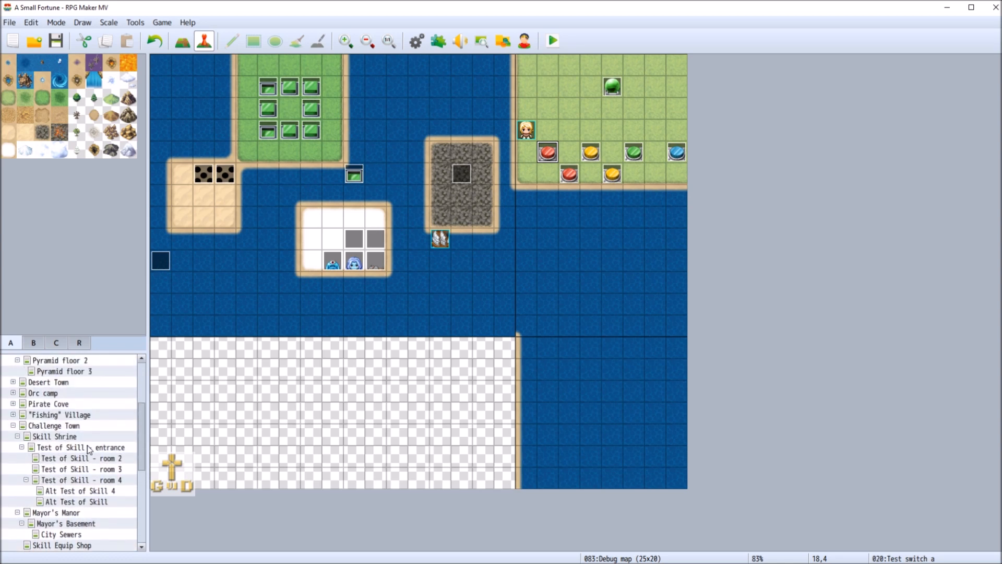
right_click(89, 470)
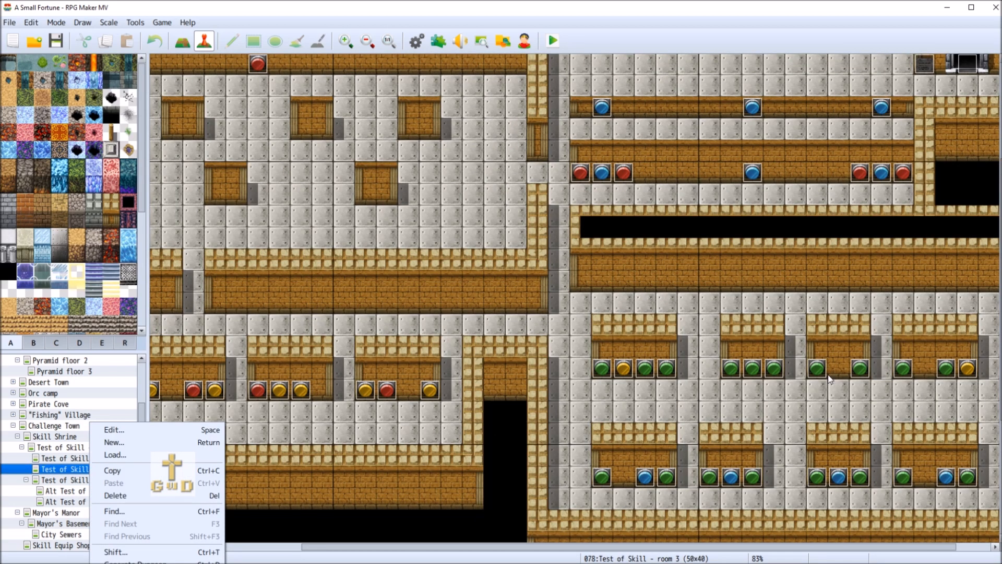
scroll(730, 368, "up", 1)
scroll(729, 366, "up", 3)
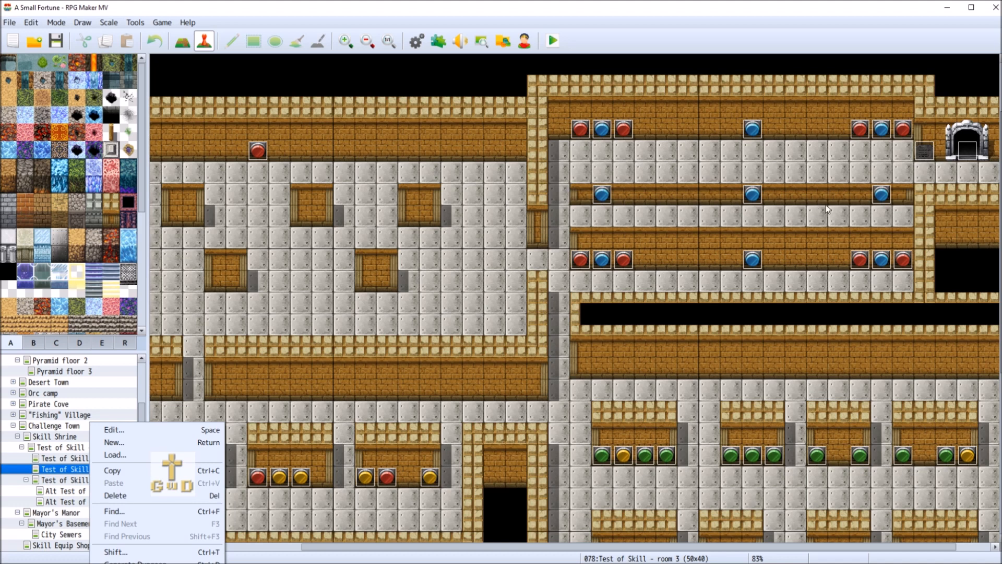
Rename the event beside the door in room 3 as "Skill Shrine Riddle" and apply the change
right_click(922, 154)
left_click(927, 160)
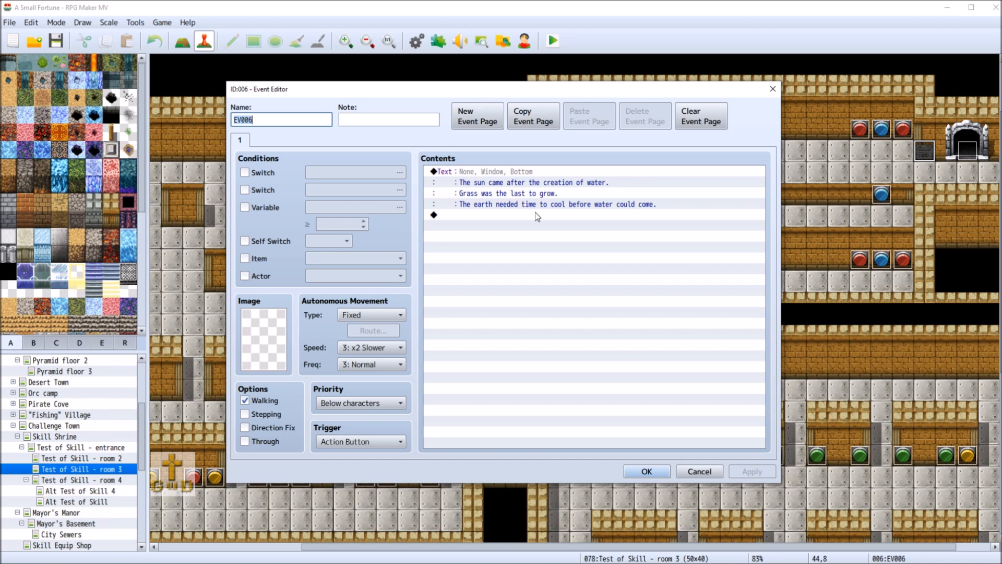
type("S")
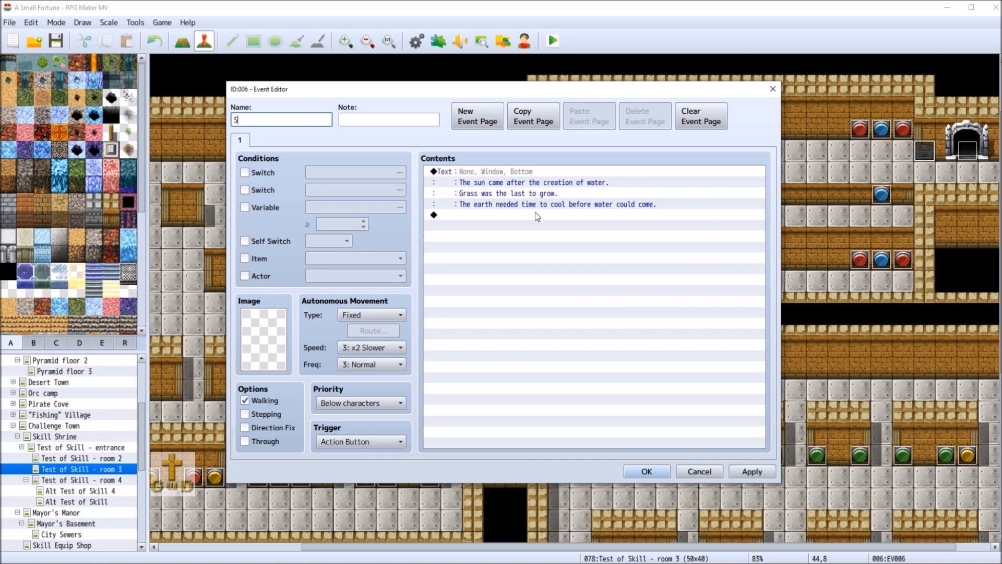
type("kill test riddle")
left_click(271, 119)
key("BackSpace")
key("BackSpace")
key("BackSpace")
key("BackSpace")
type("Shrine")
key("Right")
key("Right")
key("BackSpace")
type("R")
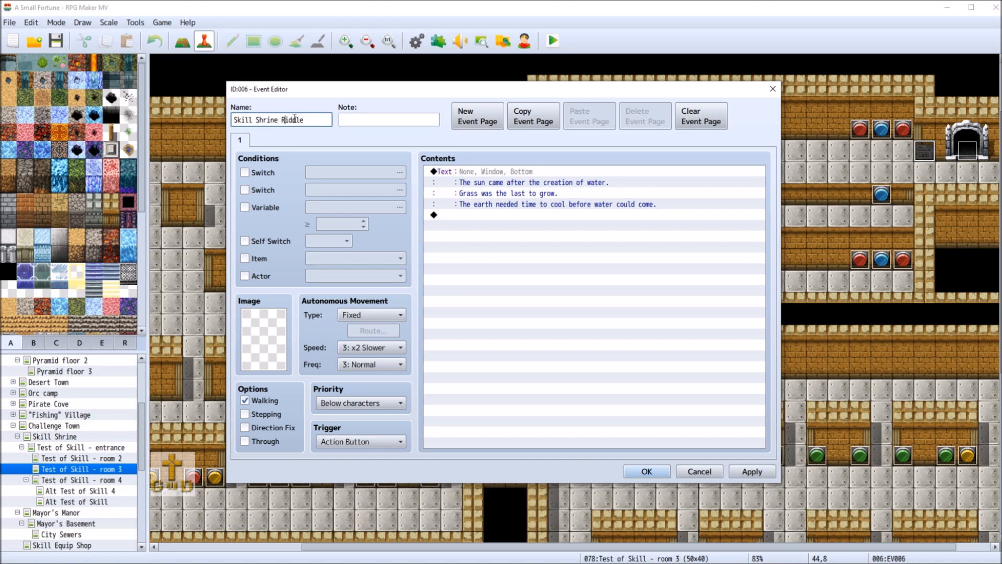
left_click(753, 471)
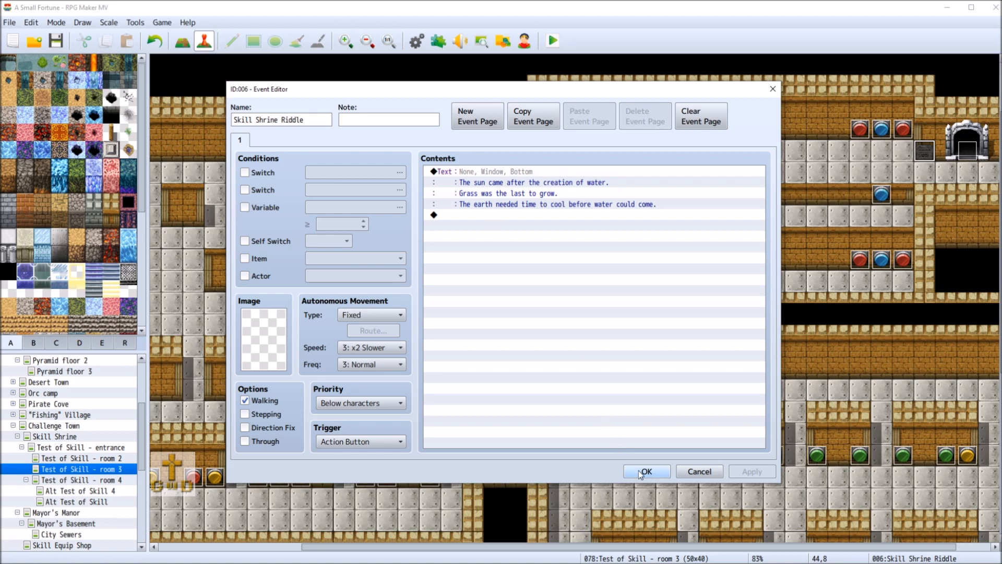
left_click(638, 471)
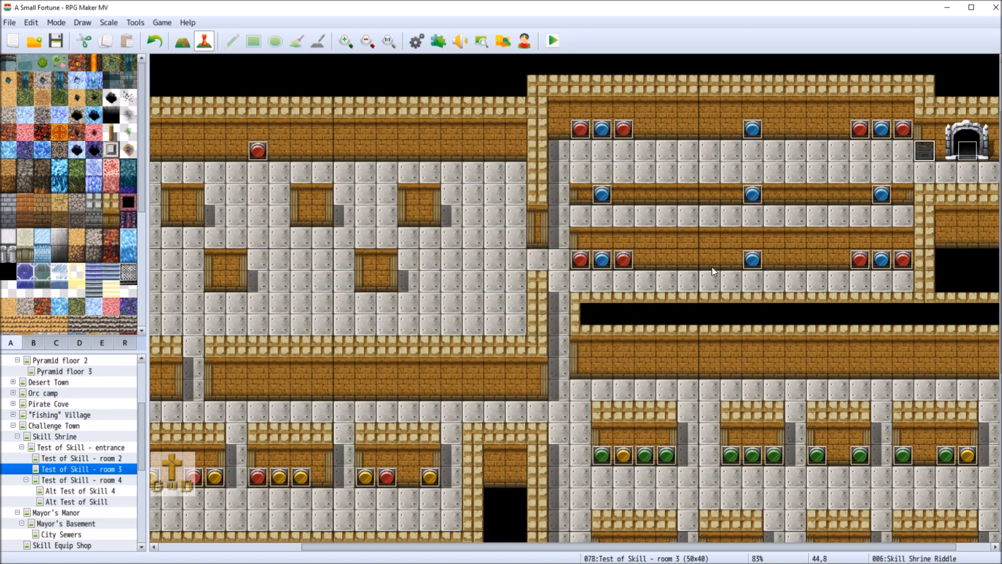
Look over room 3's switch layout and set the Skill Shrine Riddle event's trigger to Player Touch
scroll(662, 372, "down", 3)
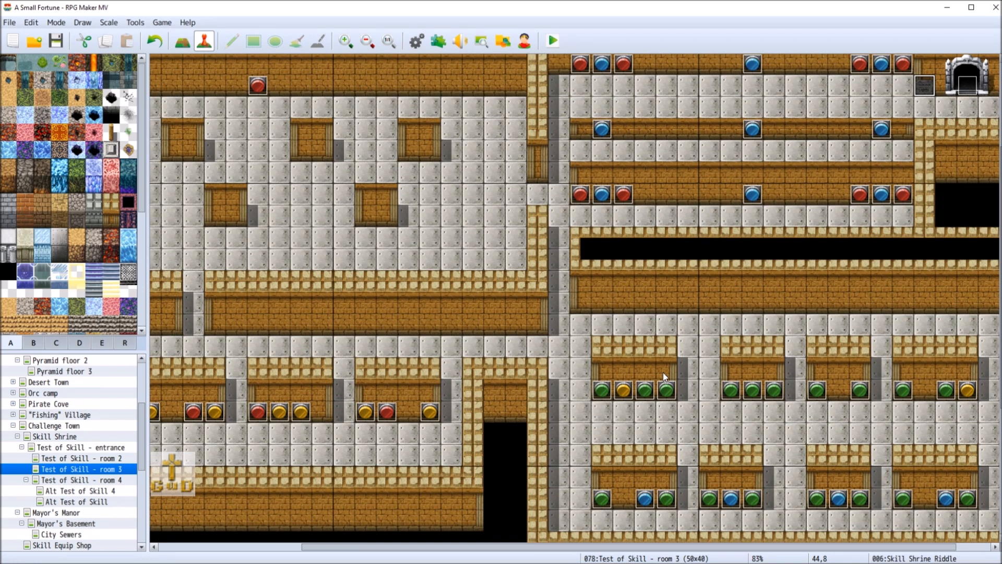
scroll(663, 371, "up", 2)
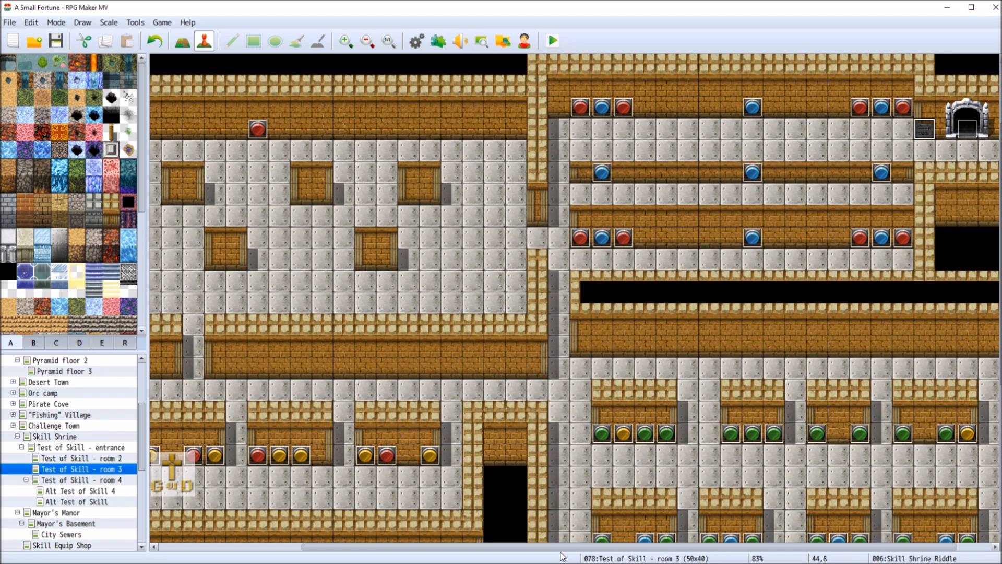
mouse_move(562, 547)
left_mouse_down()
mouse_move(384, 548)
mouse_move(562, 547)
left_mouse_up()
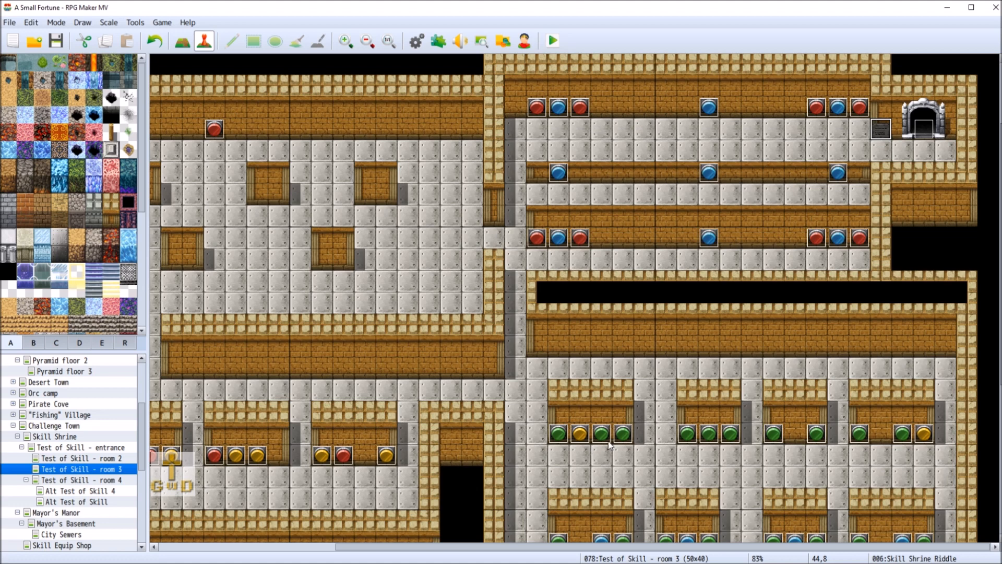
right_click(877, 133)
left_click(887, 139)
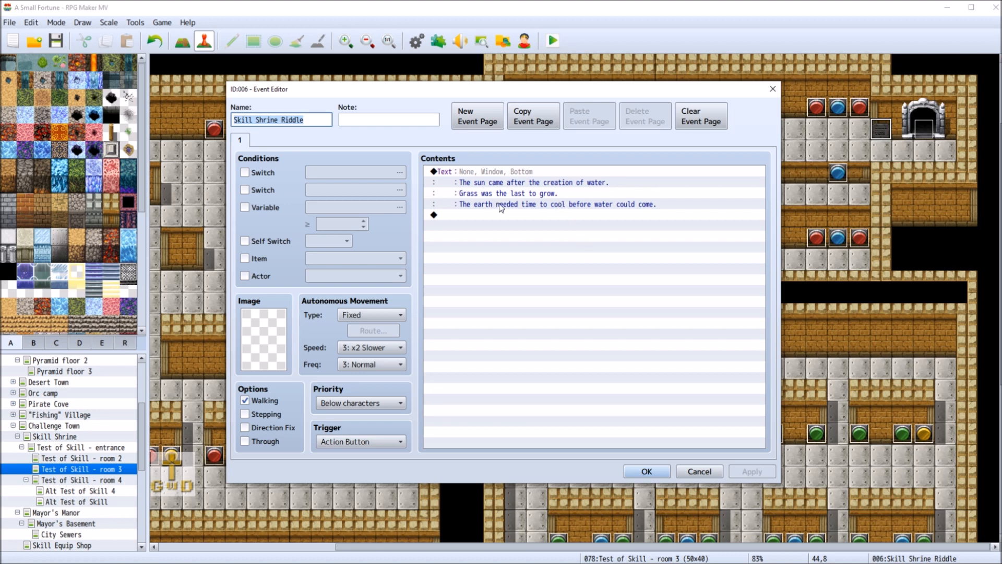
left_click(361, 442)
left_click(365, 465)
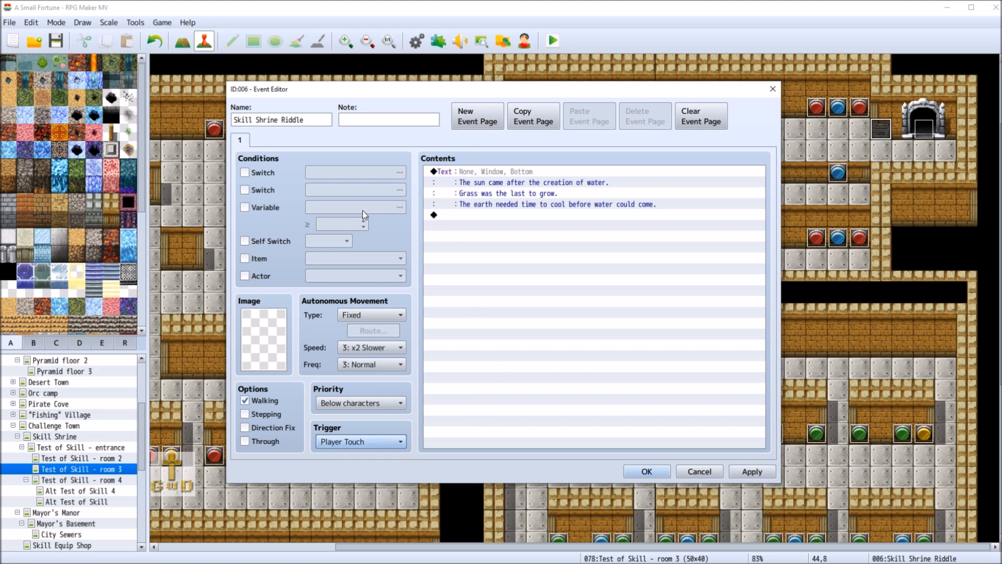
Set the riddle text's window position to Middle and apply the event's changes
right_click(510, 175)
left_click(533, 193)
left_click(608, 331)
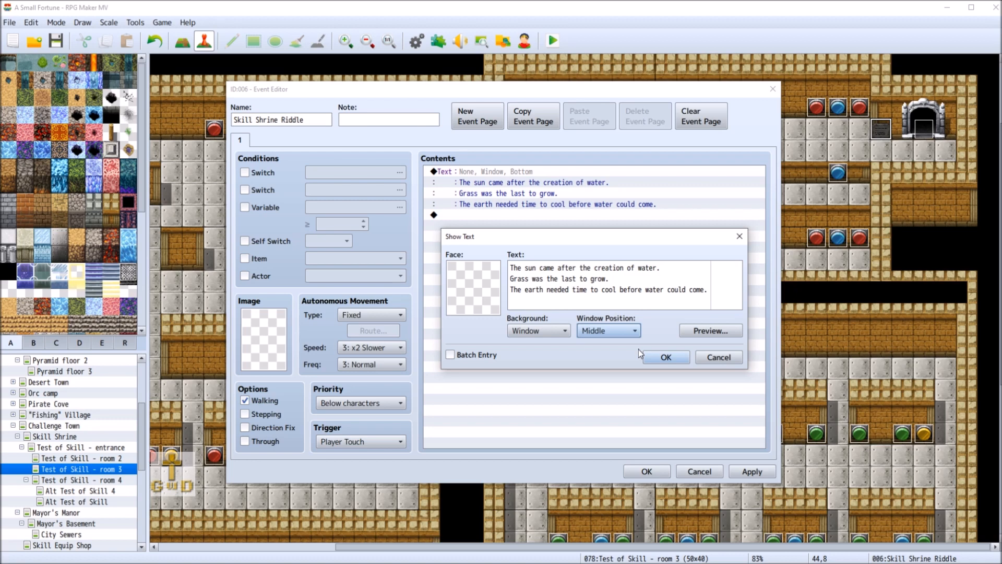
left_click(673, 357)
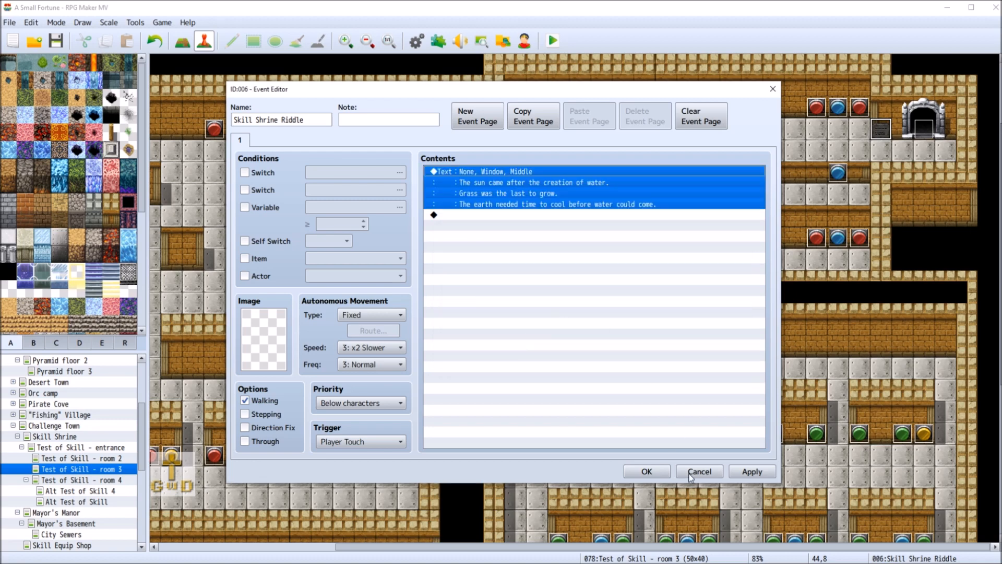
left_click(752, 471)
left_click(647, 471)
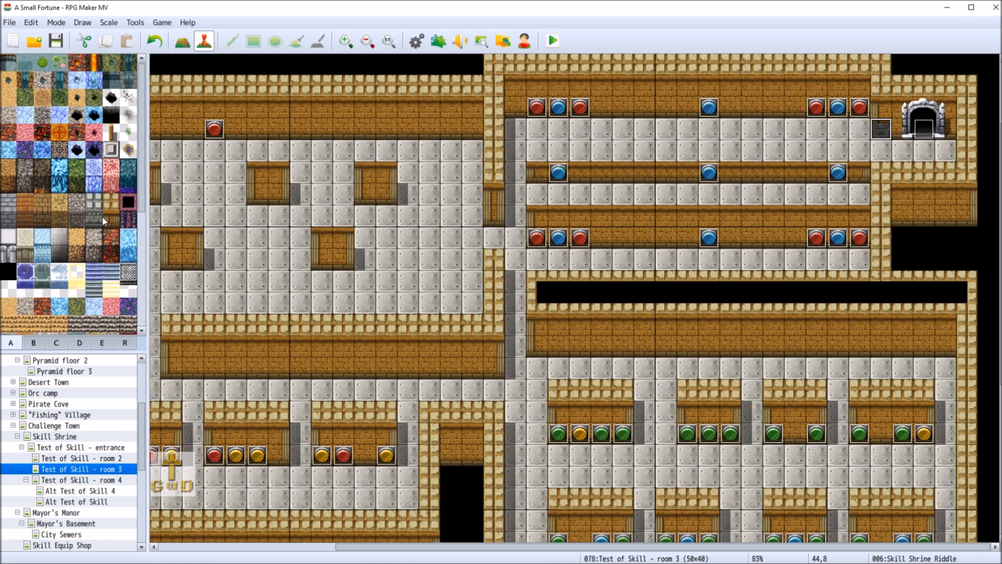
Fill the western part of room 3's upper-left chamber, including its walls, with the blank black tile using rectangles
left_click(10, 273)
left_click(183, 41)
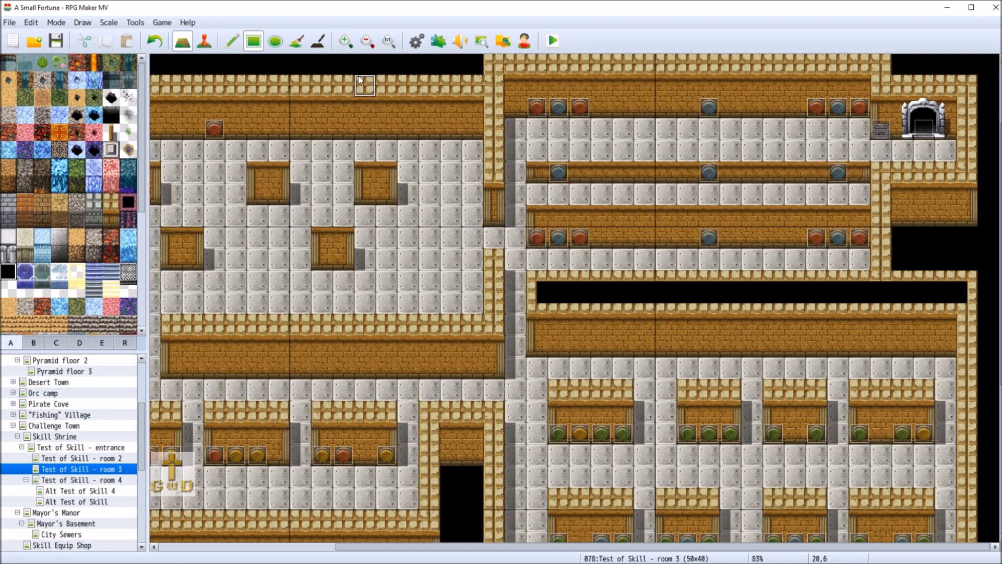
left_click_drag(169, 64, 315, 359)
left_click_drag(392, 546, 263, 546)
mouse_move(183, 66)
left_mouse_down()
mouse_move(272, 163)
mouse_move(325, 364)
left_mouse_up()
left_click_drag(409, 547, 346, 545)
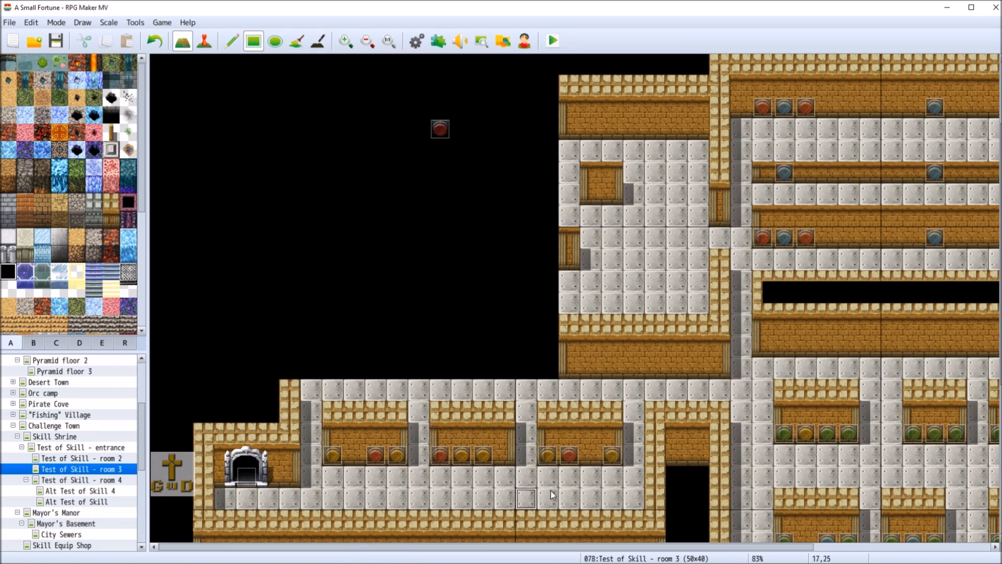
left_click(204, 41)
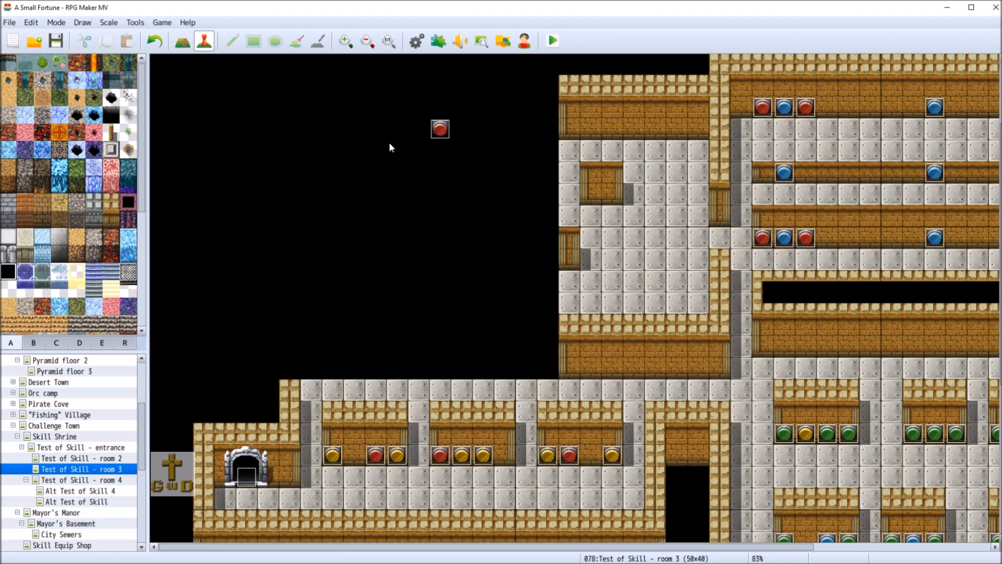
right_click(292, 473)
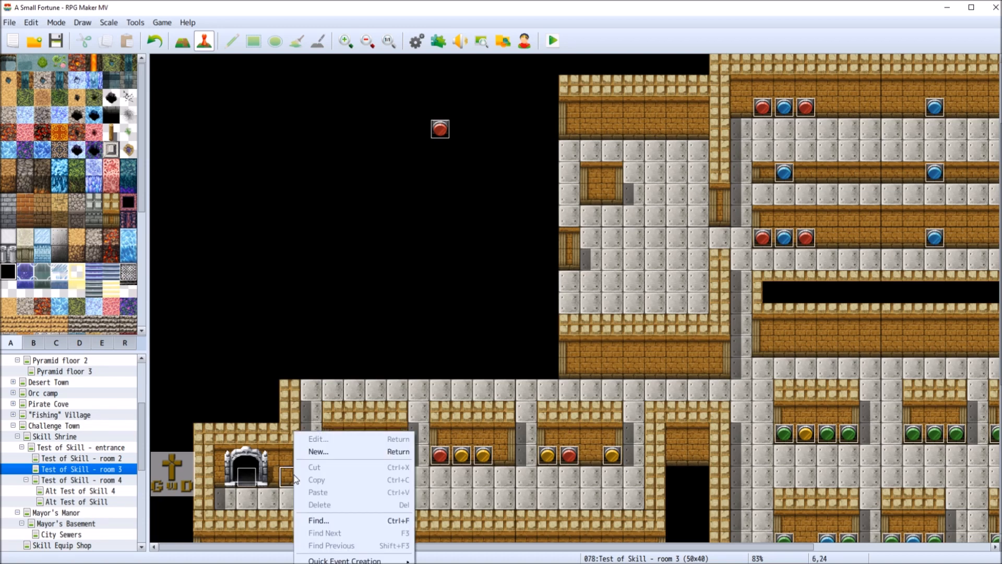
left_click(225, 390)
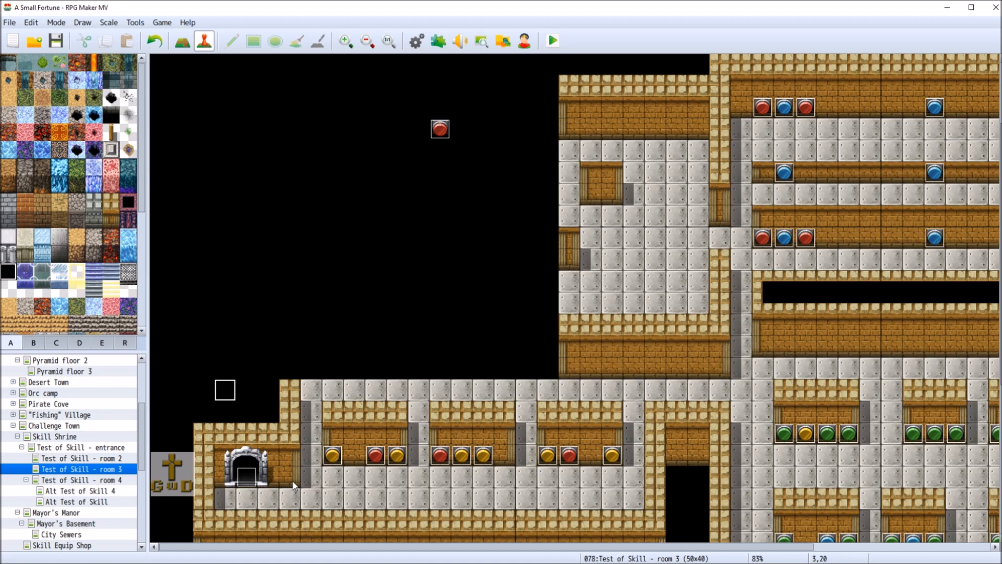
left_click(290, 471)
left_click(181, 42)
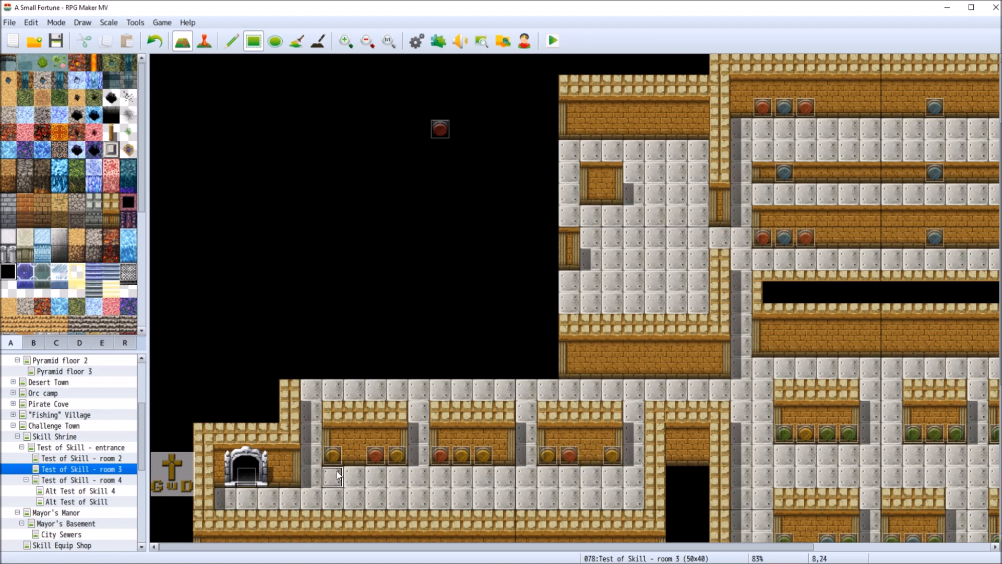
Open the Skill Shrine Riddle event beside the upper exit door and begin inserting a command below the riddle text
left_click_drag(449, 547, 626, 547)
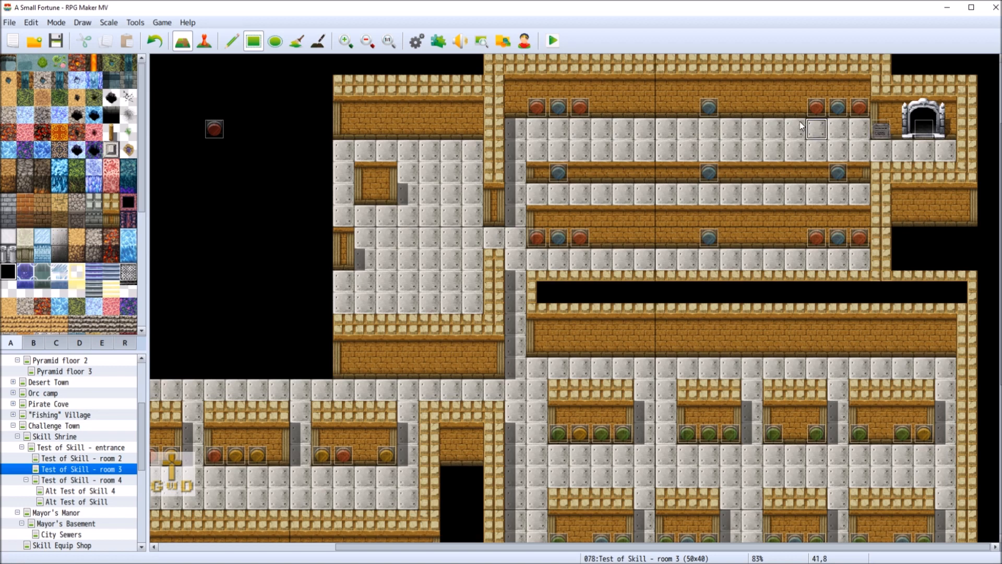
left_click(204, 41)
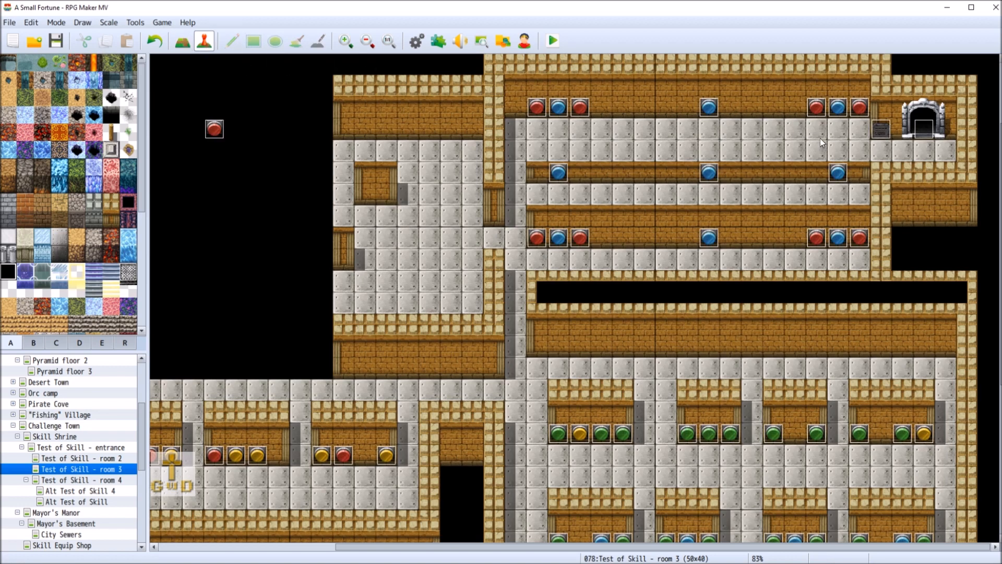
right_click(876, 121)
left_click(890, 131)
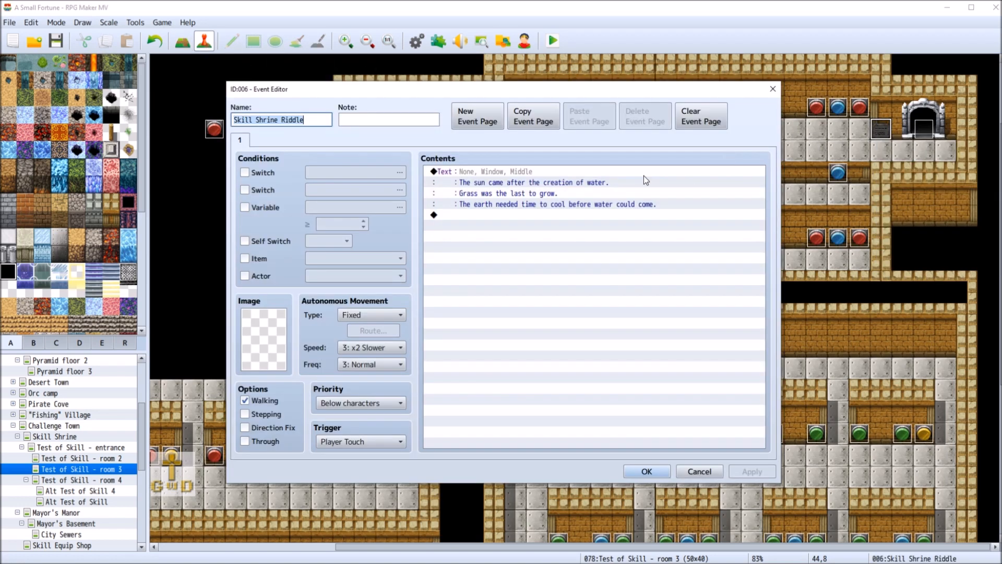
double_click(475, 215)
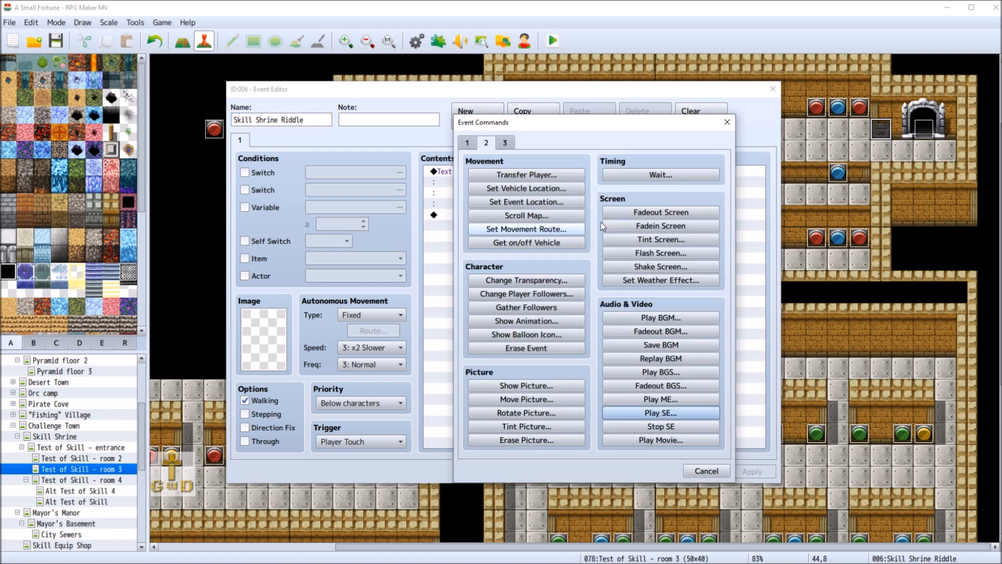
left_click(467, 142)
left_click(527, 174)
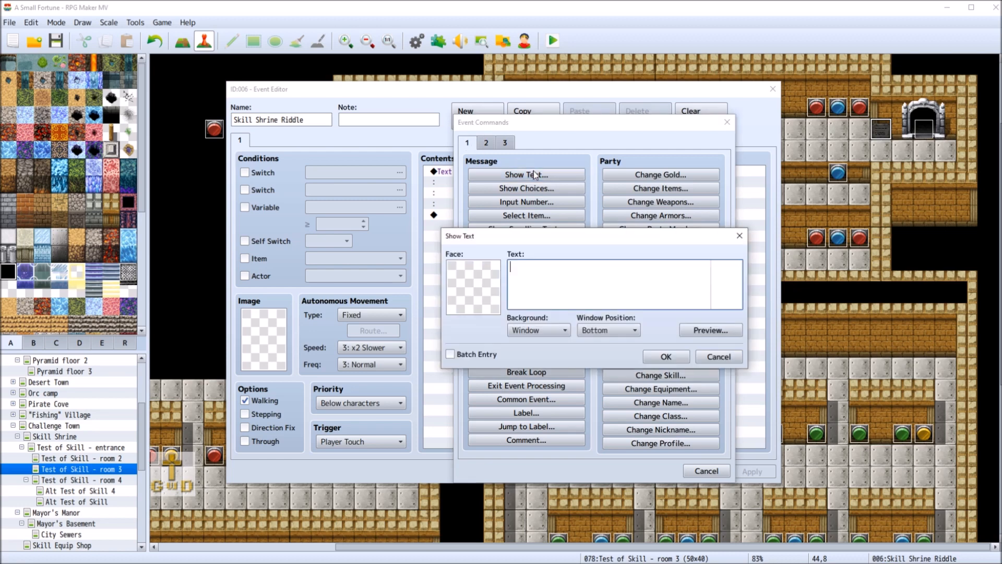
left_click(730, 355)
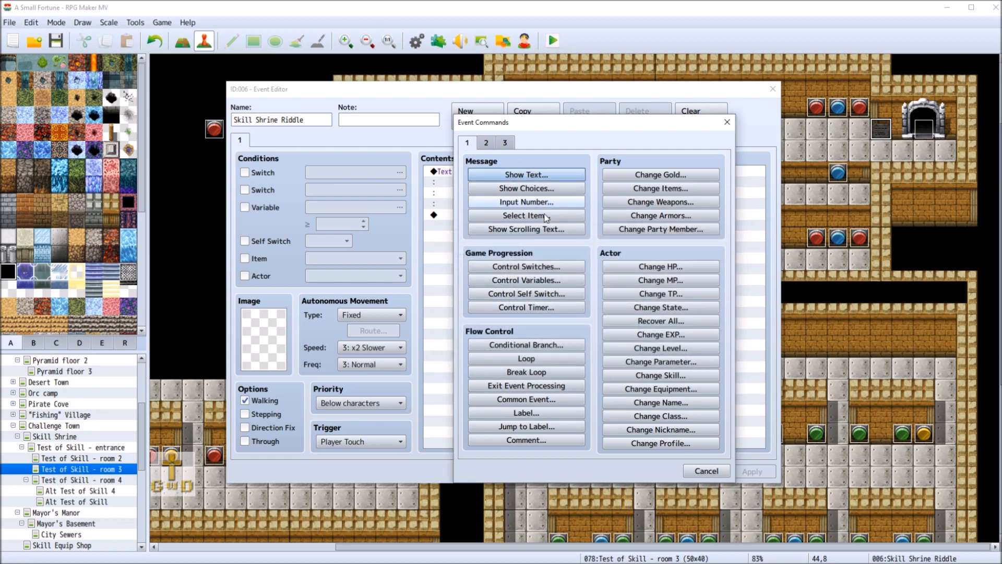
Start a conditional branch with an Else branch that tests the variable 0063 Shrine switch sequence
left_click(526, 345)
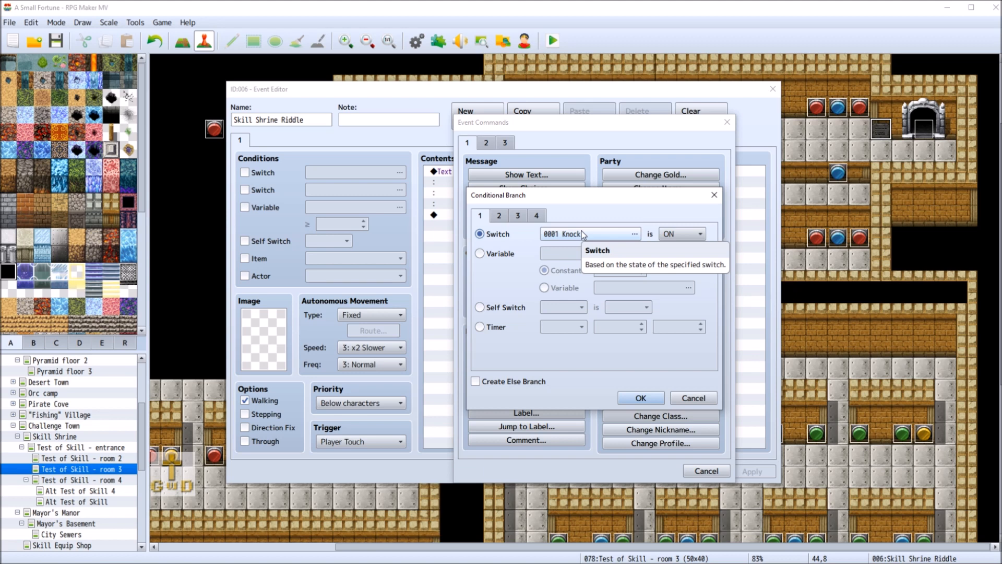
left_click(476, 382)
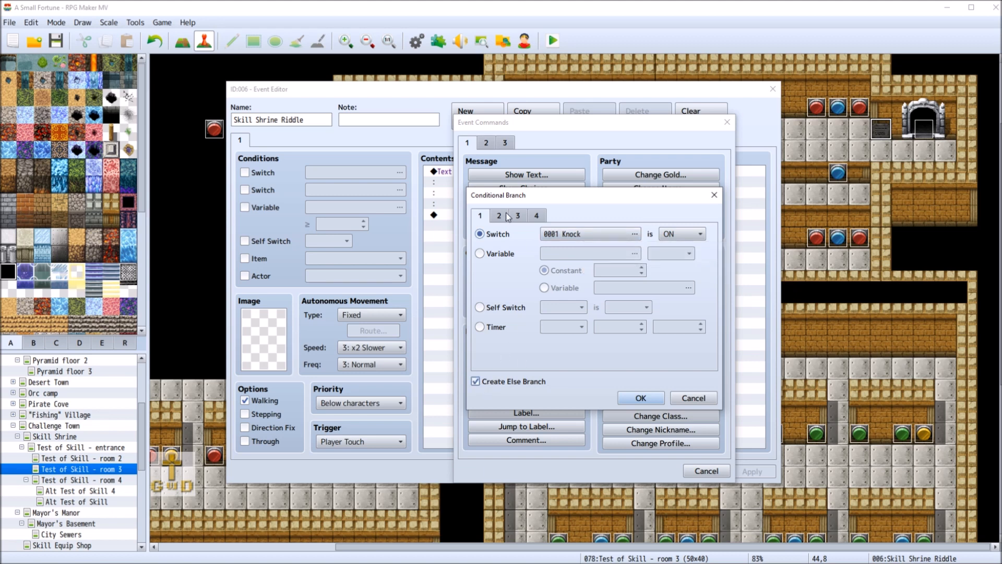
left_click(501, 254)
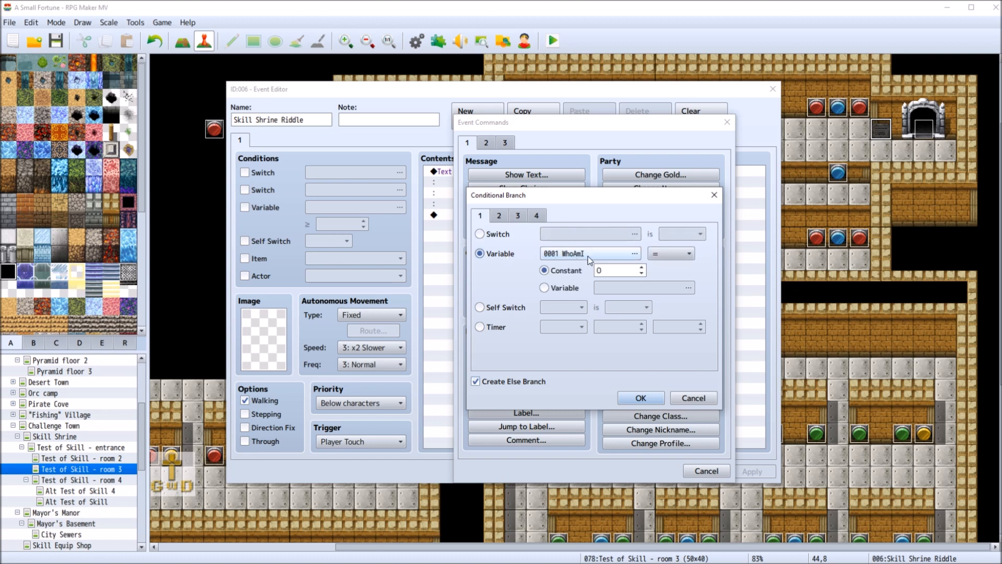
left_click(588, 254)
left_click(522, 213)
left_click(525, 224)
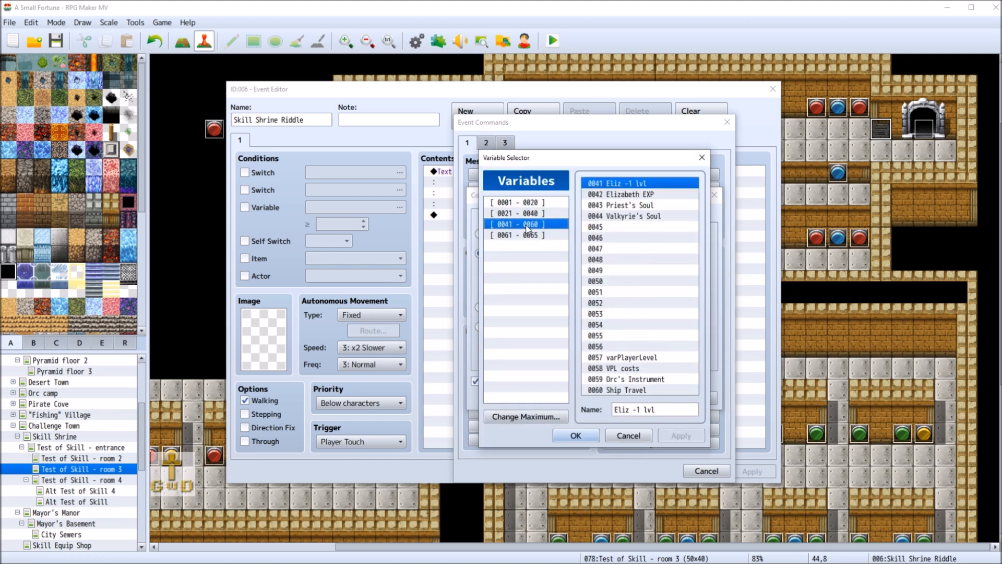
left_click(528, 236)
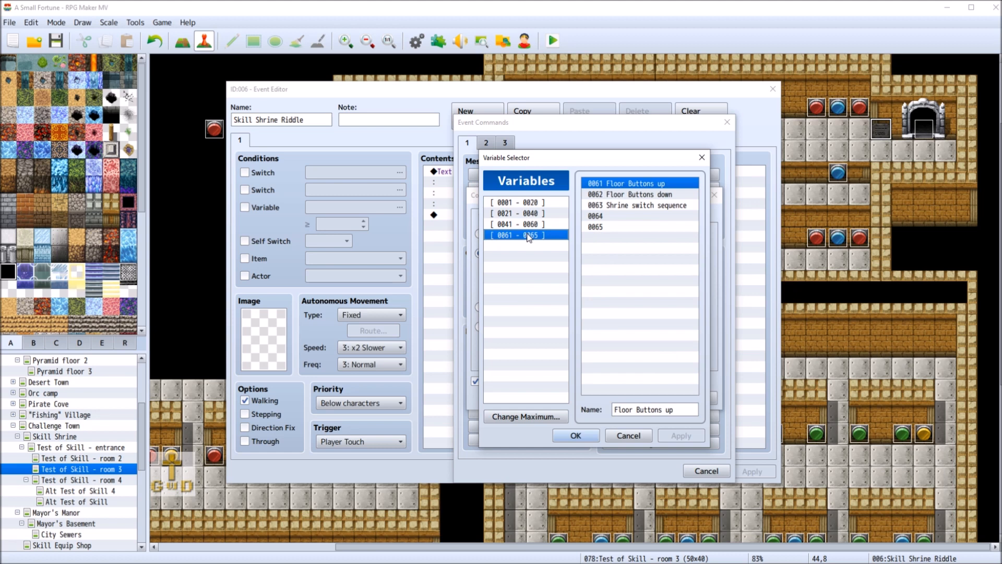
left_click(653, 206)
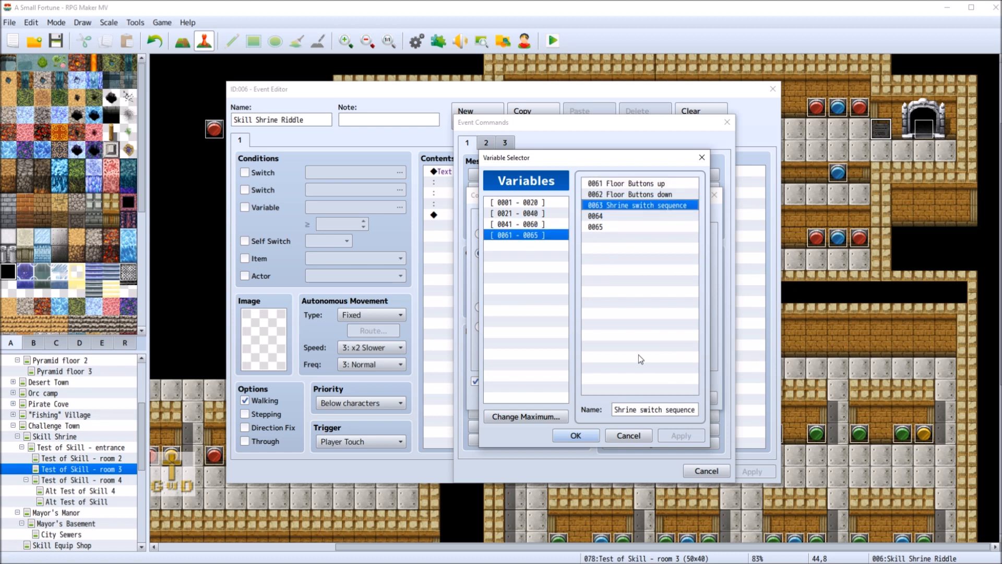
left_click(574, 437)
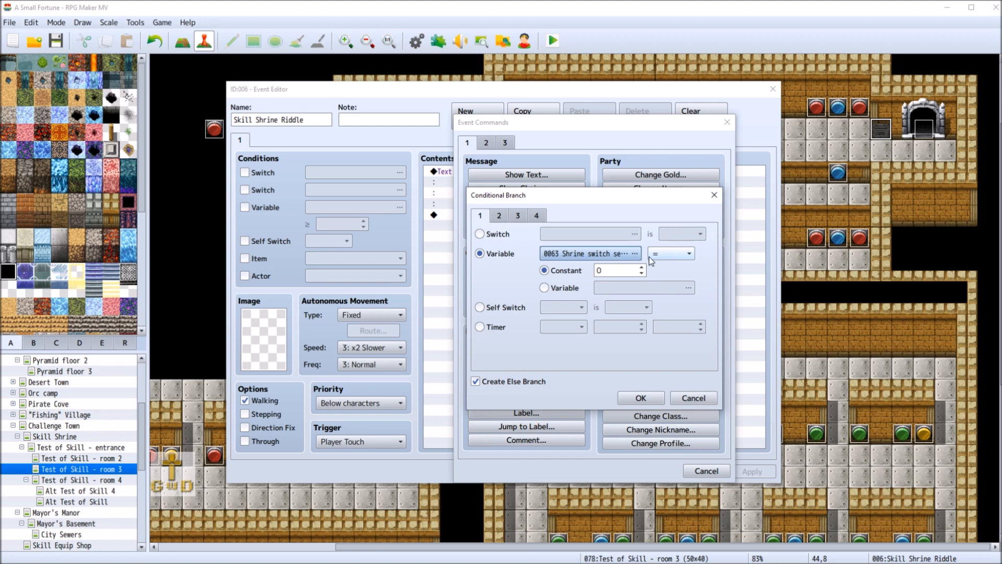
Set the branch condition to equal the constant 1234 and insert the branch into the event
left_click(608, 271)
key("BackSpace")
type("1234")
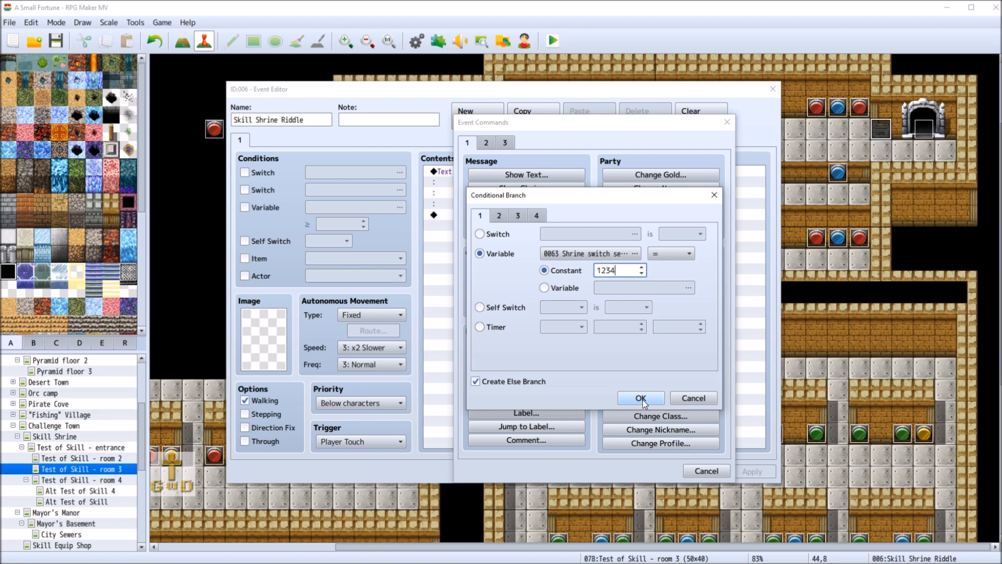
left_click(642, 398)
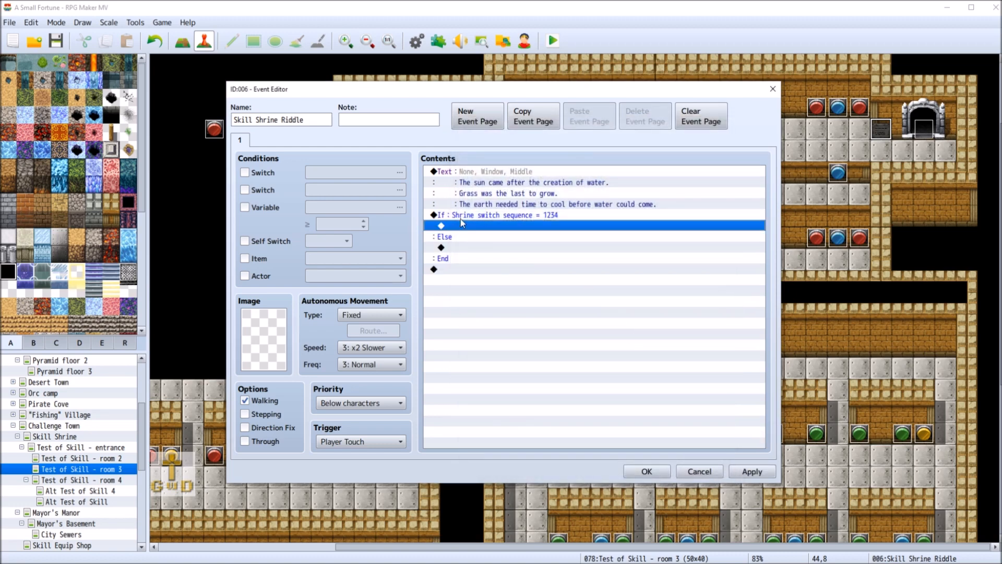
Add the If-branch message "Congratulations, You have successfully solved the riddle. You may proceed to the next room." on three lines, window position Middle
double_click(512, 229)
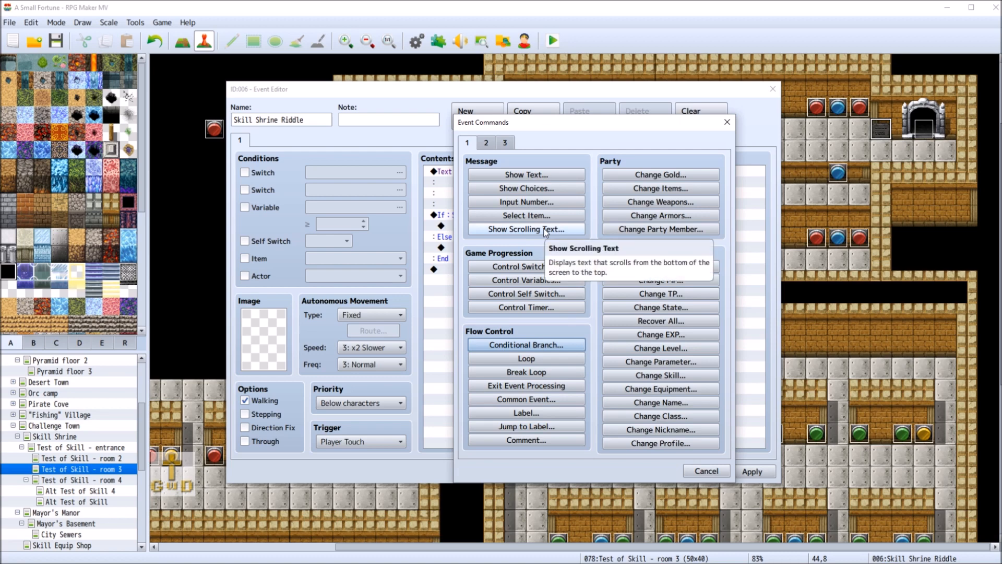
left_click(553, 175)
type("Congratulations, You have successfully solved the riddle. You may proceed to the next room.")
left_click(666, 356)
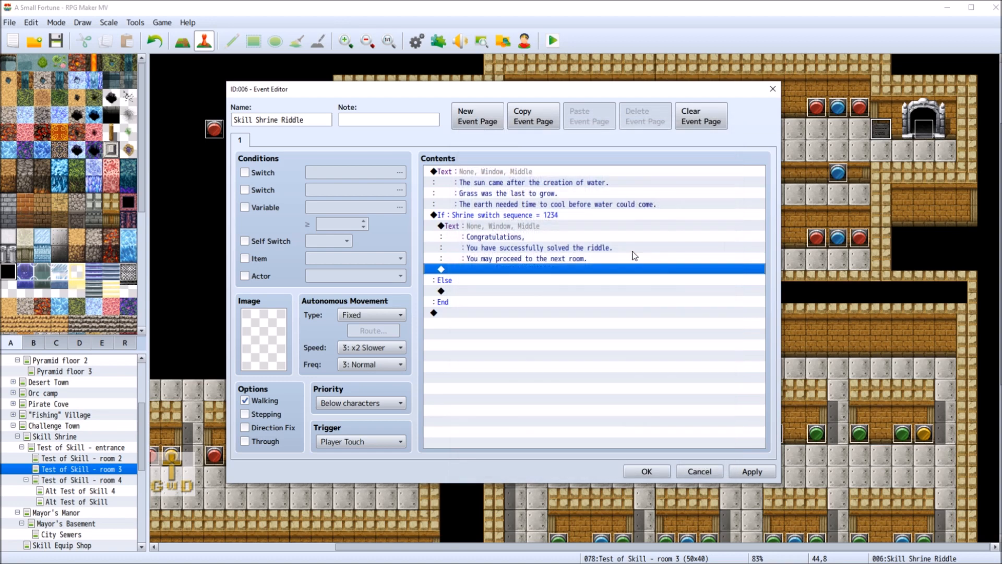
Add the two-line message "You are wrong! Start from the beginning." to the Else branch with window position Middle
left_click(514, 291)
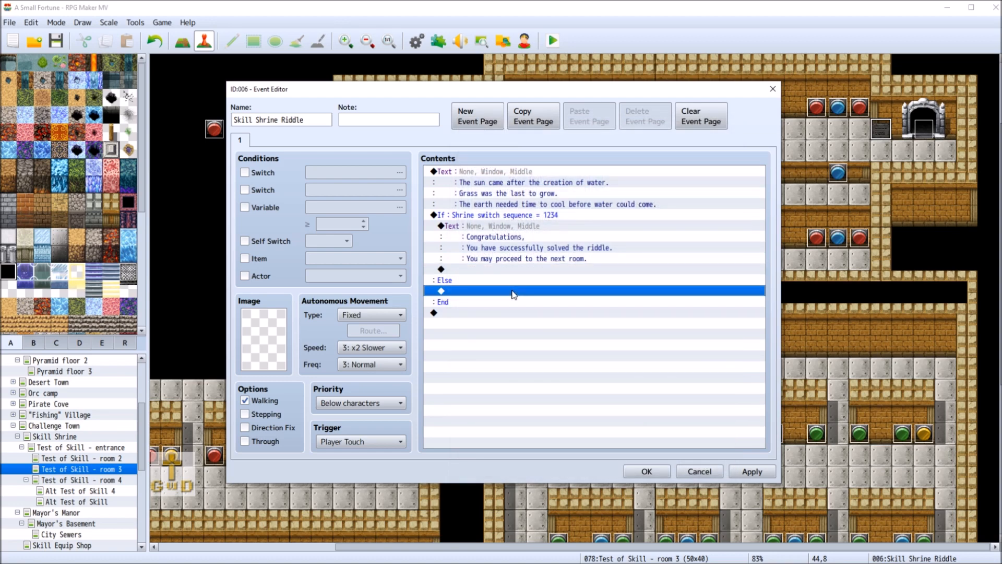
double_click(514, 290)
left_click(526, 175)
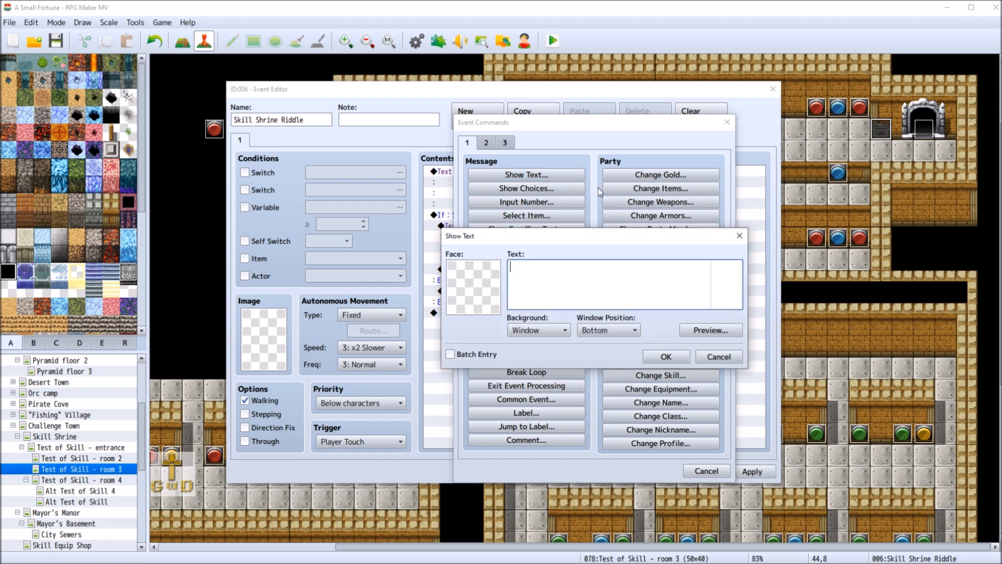
left_click(622, 329)
left_click(605, 354)
left_click(568, 282)
type("You are ")
type("wrong")
type("Start ")
type("from")
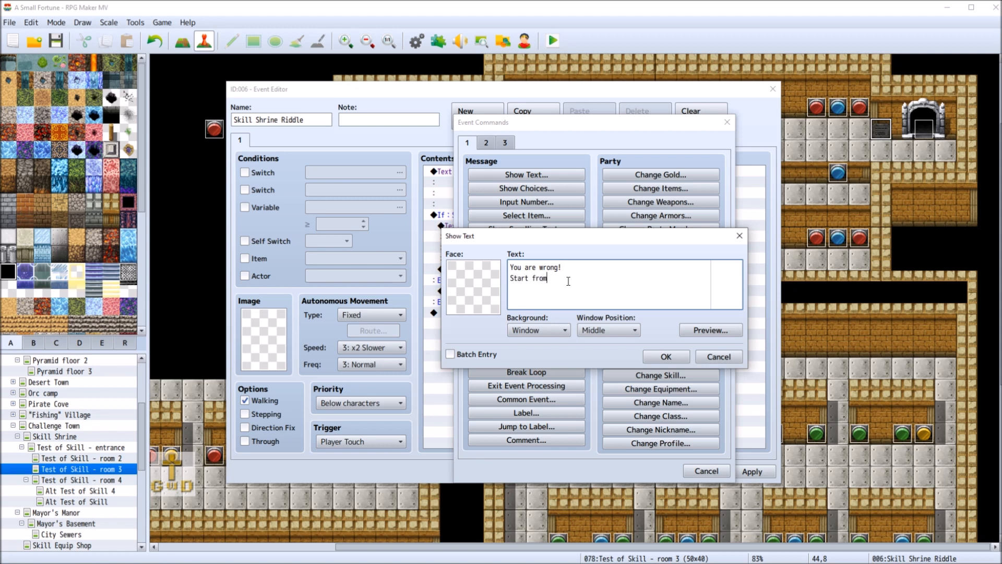
type(" the beginning.")
left_click(666, 356)
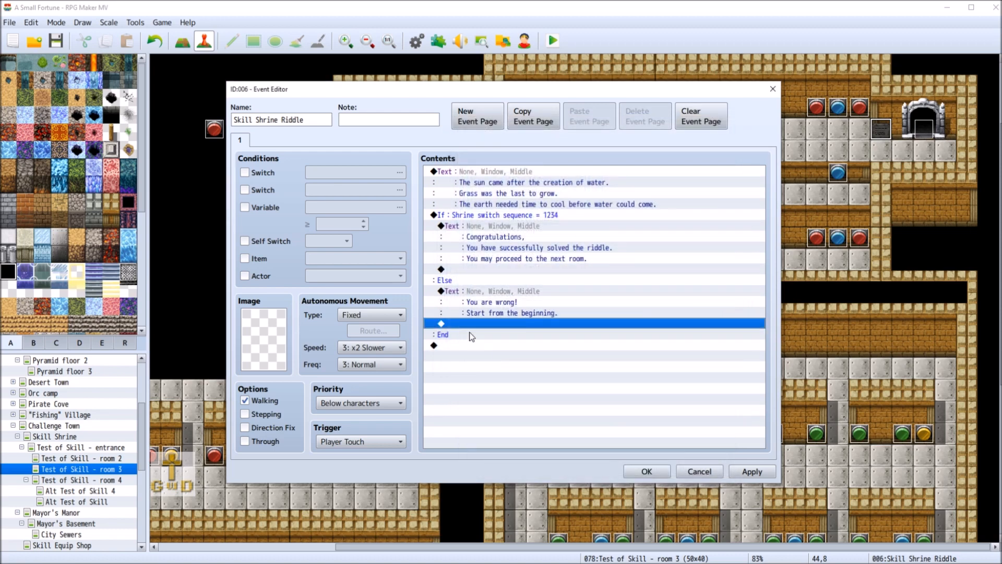
double_click(479, 322)
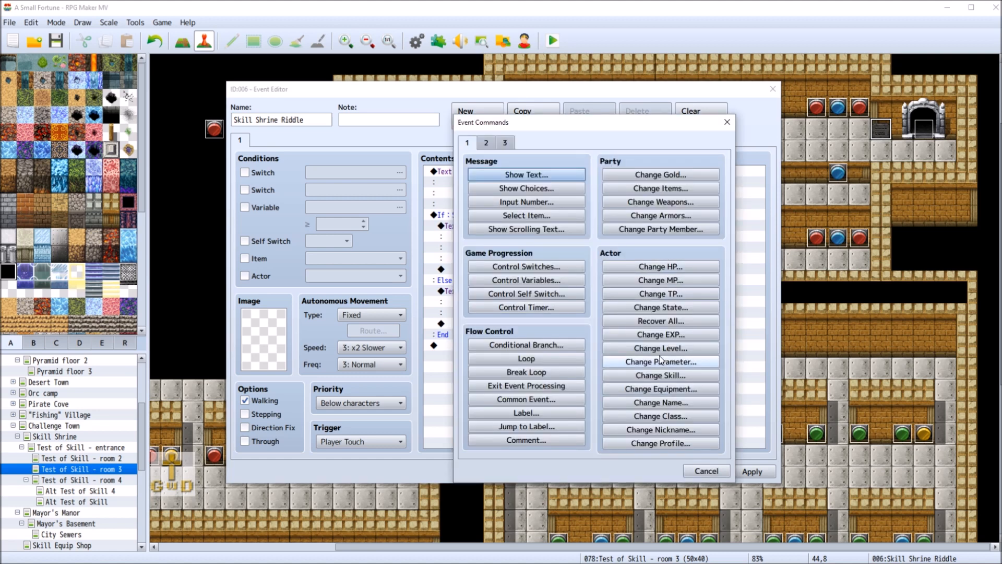
left_click(489, 145)
left_click(660, 413)
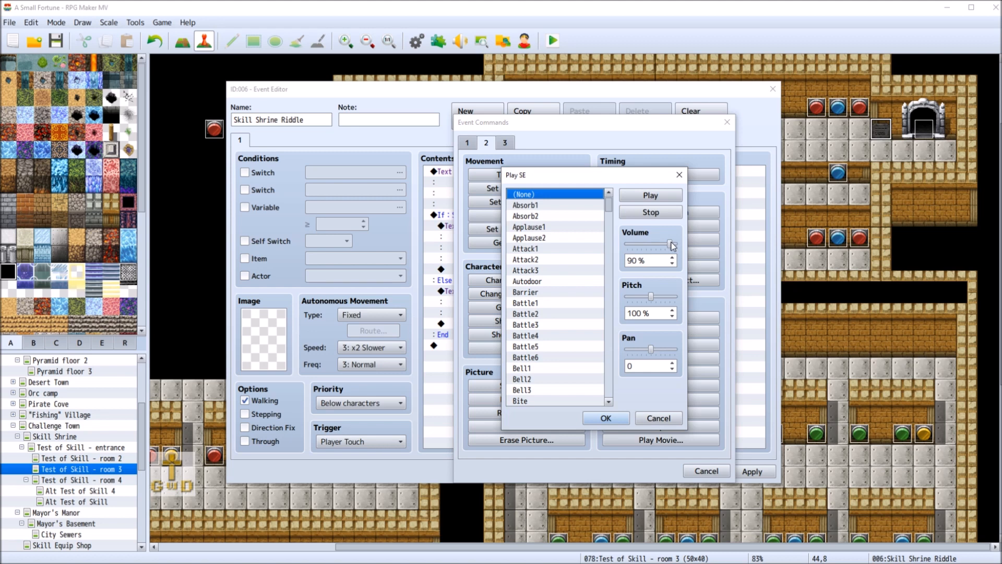
left_click_drag(670, 244, 643, 246)
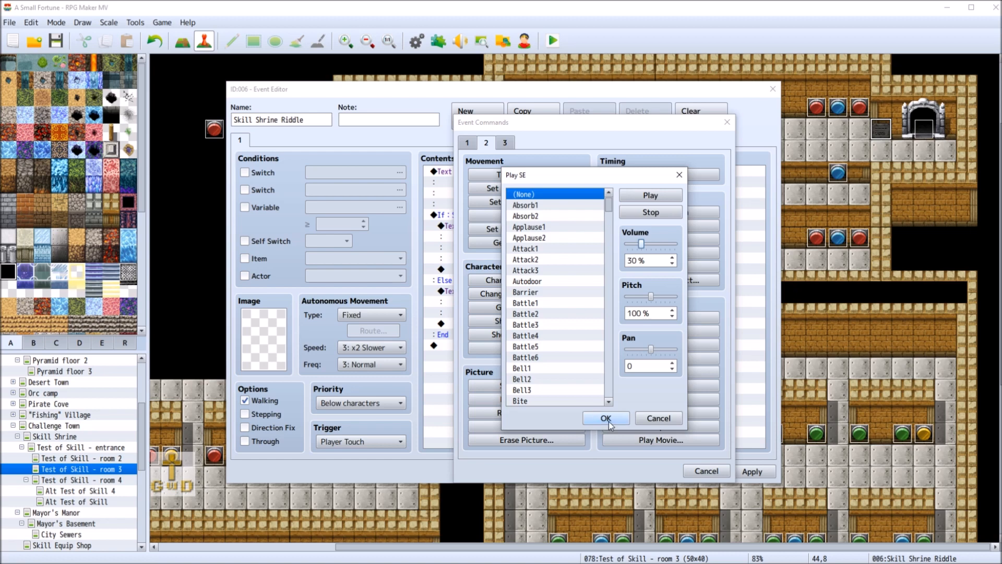
left_click(658, 418)
left_click(707, 472)
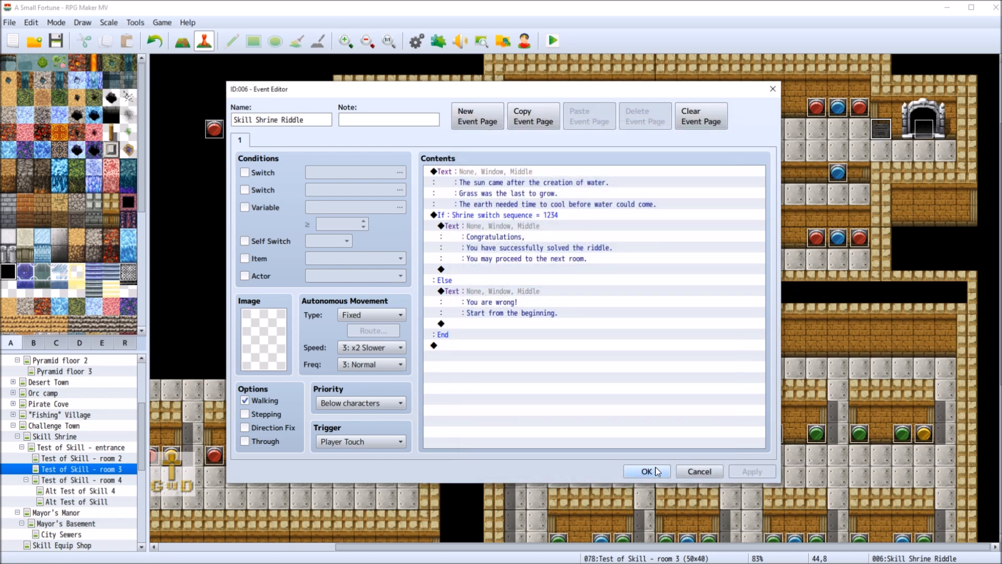
Close the riddle event and open the "resetting switch" event on the Debug map to consult its commands
left_click(699, 472)
scroll(96, 460, "down", 3)
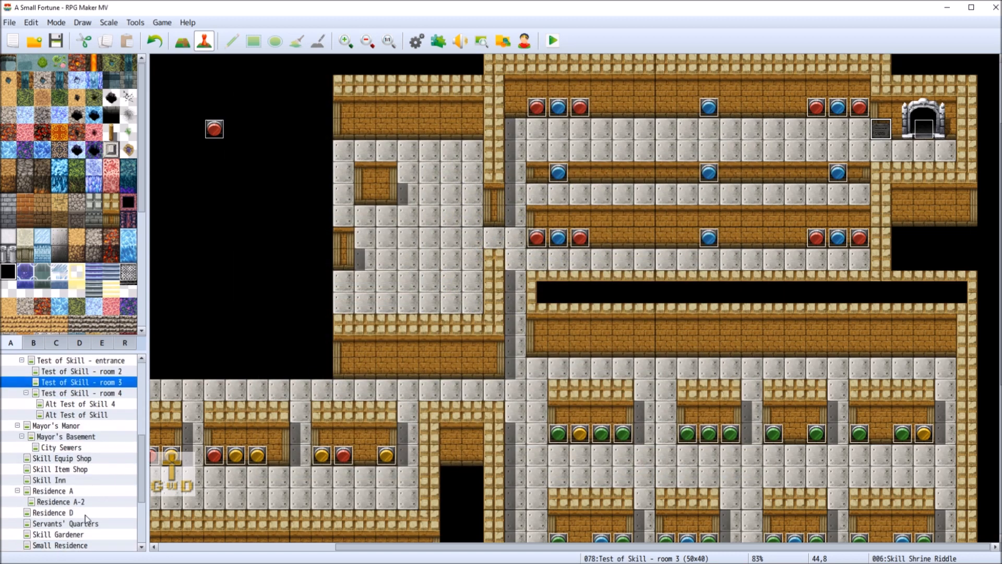
scroll(141, 445, "down", 3)
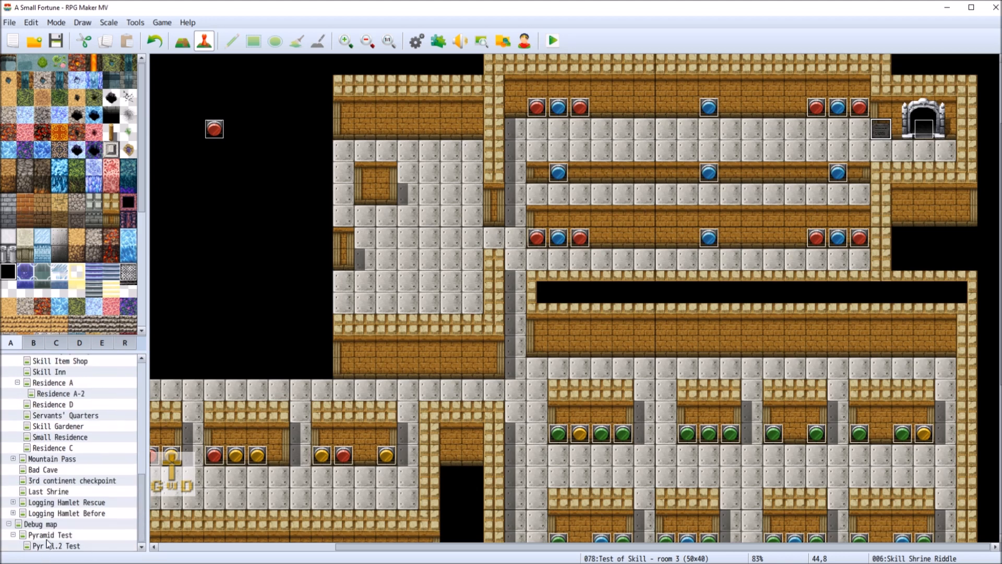
left_click(47, 523)
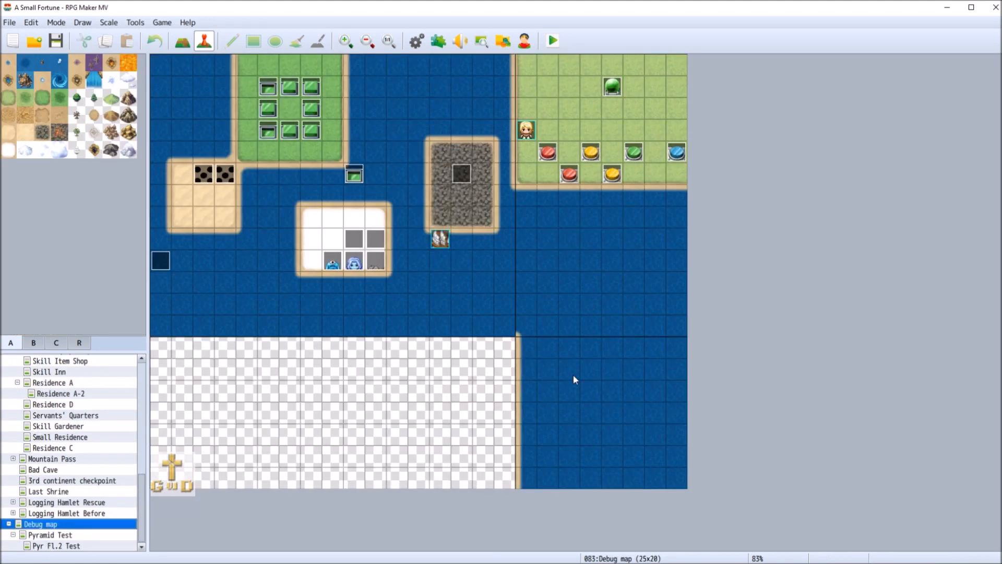
right_click(609, 85)
left_click(638, 94)
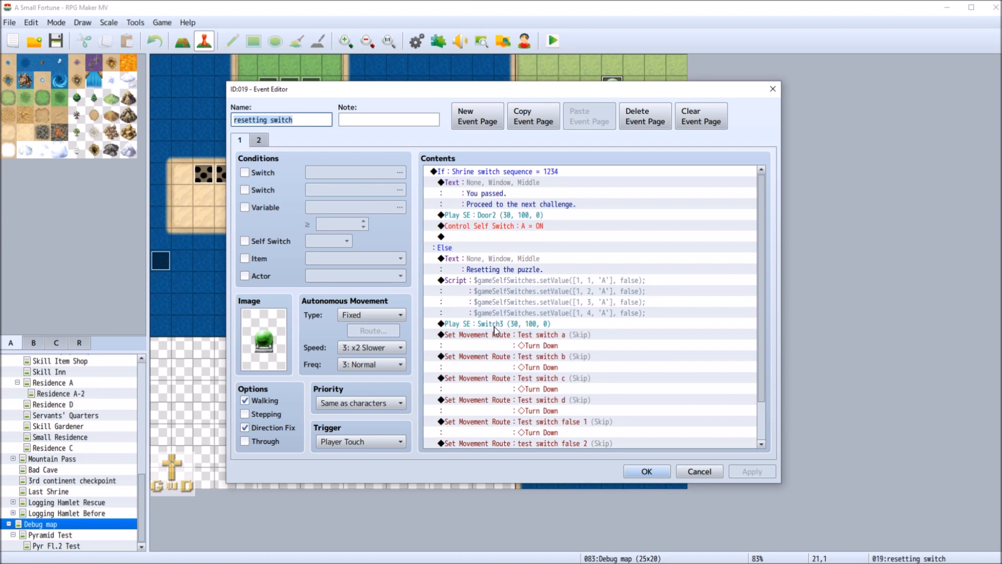
Close the reference event, play the Door2 sound effect at 30% volume after the riddle event's If-branch message, and save the riddle event
left_click(687, 483)
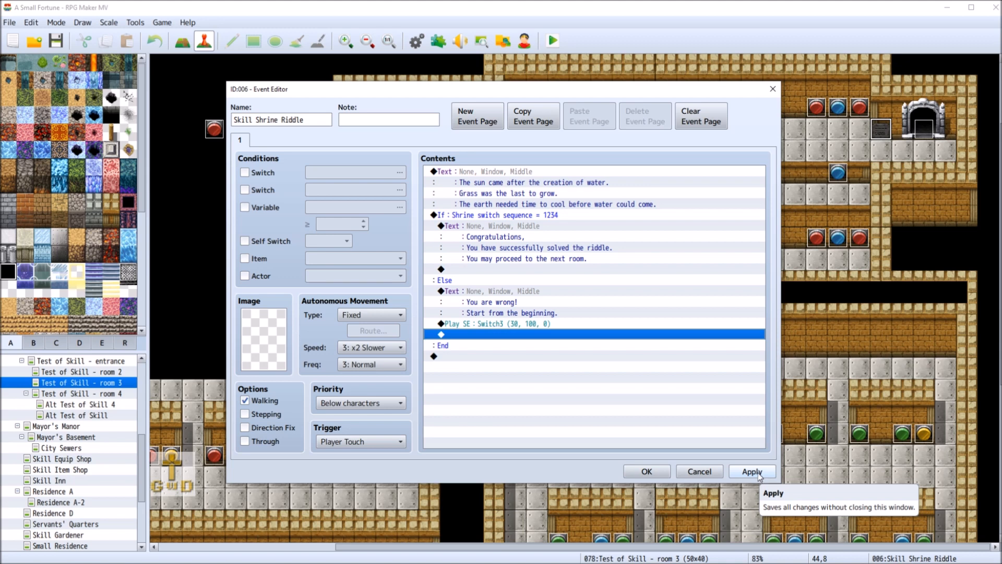
double_click(494, 270)
left_click(659, 415)
left_click(644, 243)
left_click_drag(609, 205, 614, 259)
left_click(549, 260)
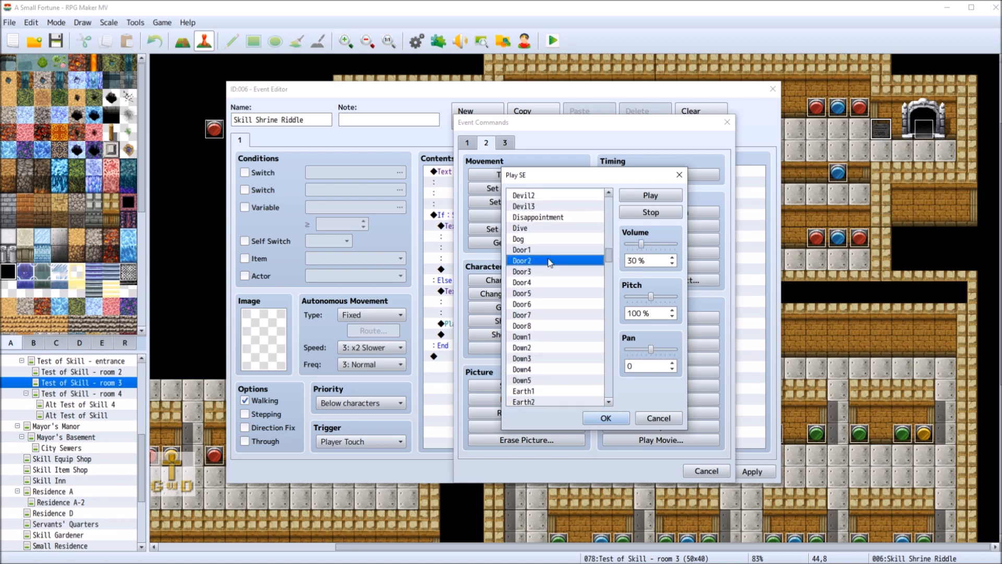
left_click(605, 417)
left_click(753, 473)
left_click(660, 473)
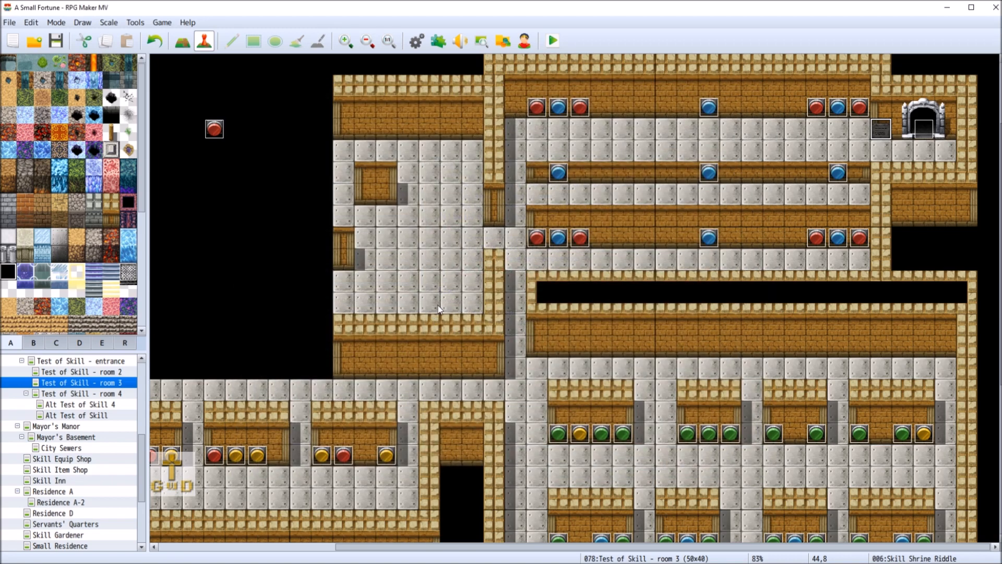
Erase the western room and the southeastern part of the upper switch room by filling them with Darkness tiles
key("F5")
mouse_move(324, 82)
left_mouse_down()
mouse_move(431, 262)
mouse_move(473, 363)
left_mouse_up()
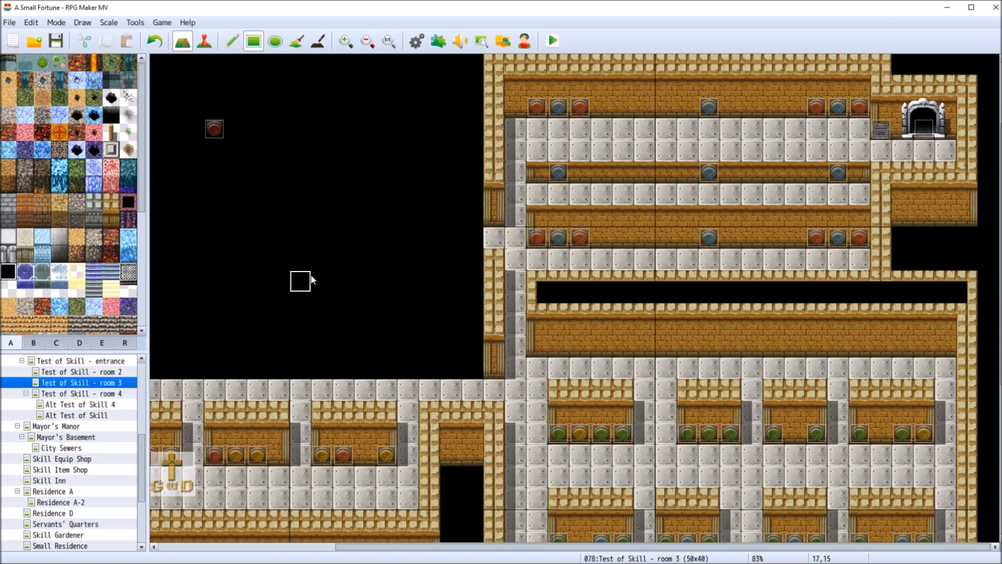
scroll(450, 250, "up", 2)
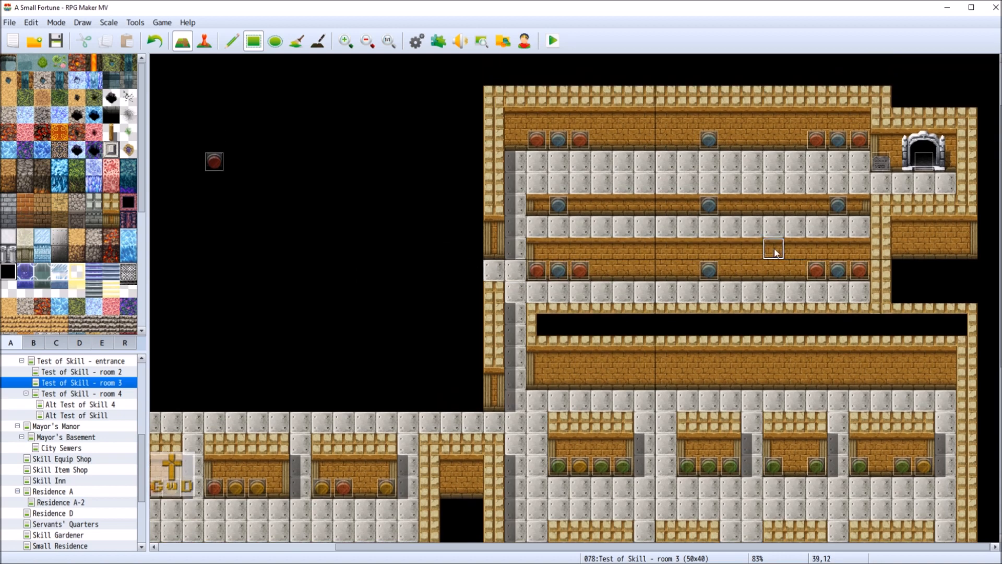
mouse_move(728, 224)
left_mouse_down()
mouse_move(884, 308)
mouse_move(895, 295)
mouse_move(895, 312)
left_mouse_up()
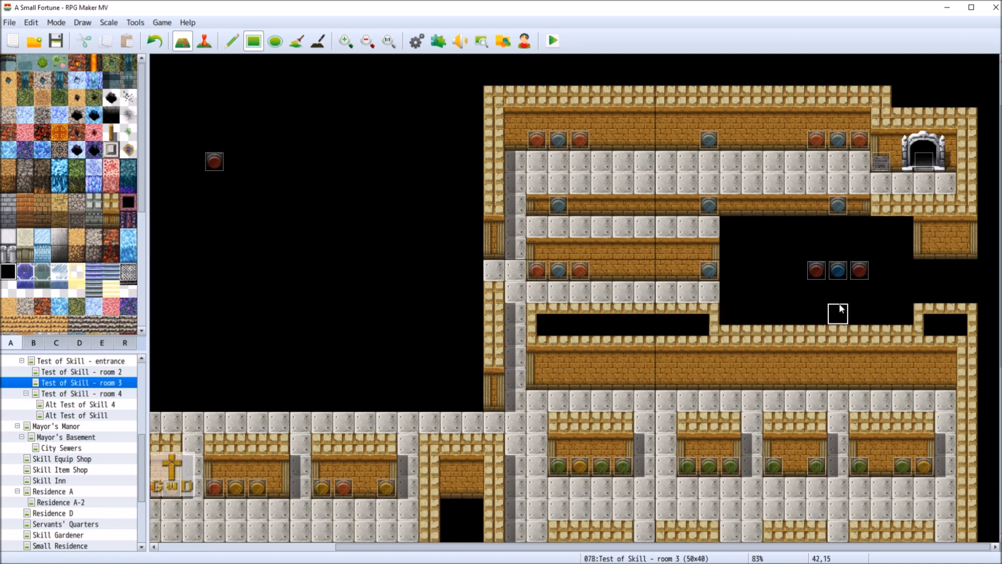
left_click_drag(831, 308, 968, 316)
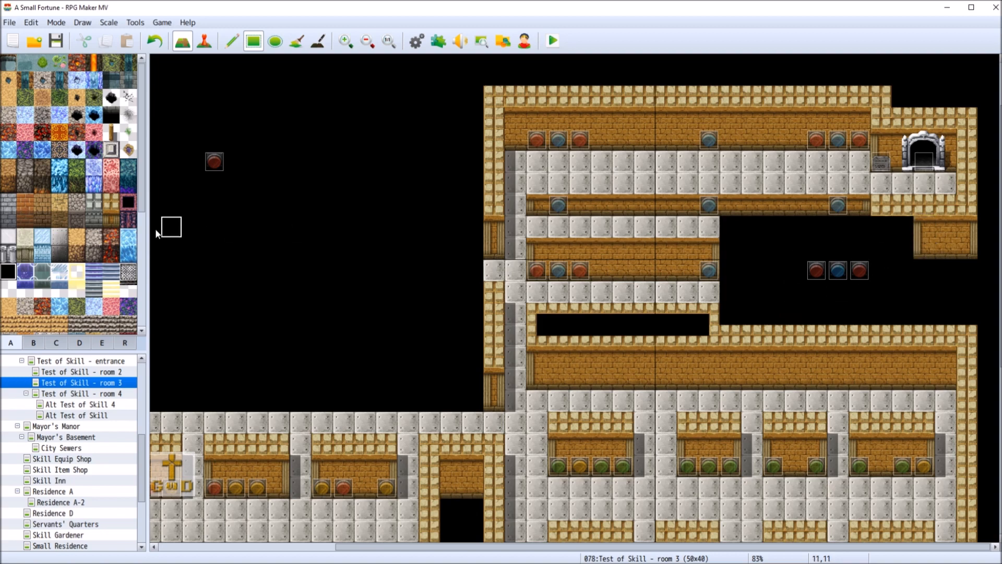
Patch the missing section of brown wall face below the shrine alcove so it spans the alcove's full width
left_click(111, 219)
left_click(882, 226)
left_click_drag(886, 224, 903, 249)
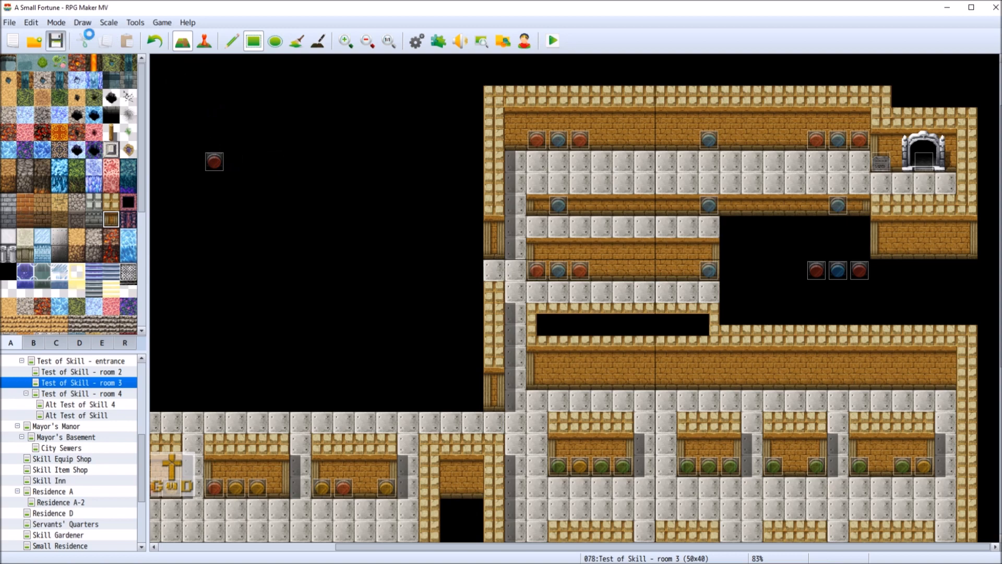
left_click(205, 43)
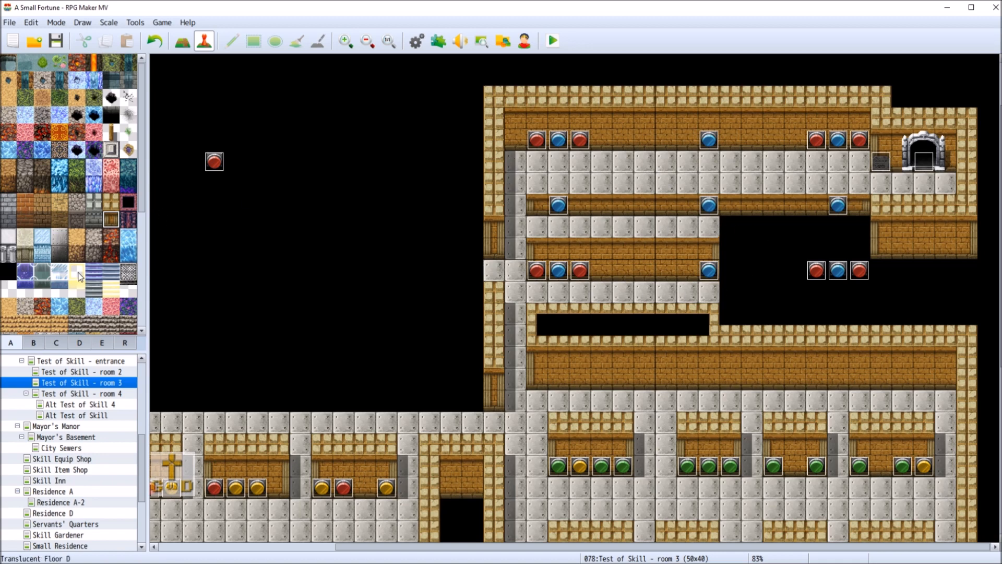
Extend the two lower corridors east with metal floor tiles, join them at the end, and fill the enclosed gap with brown wall
key("F5")
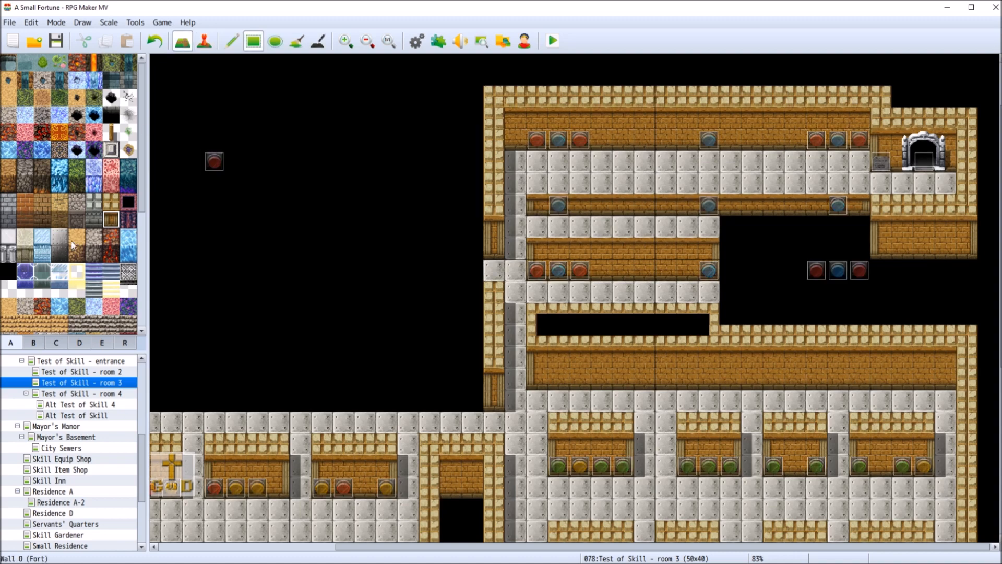
scroll(62, 252, "down", 4)
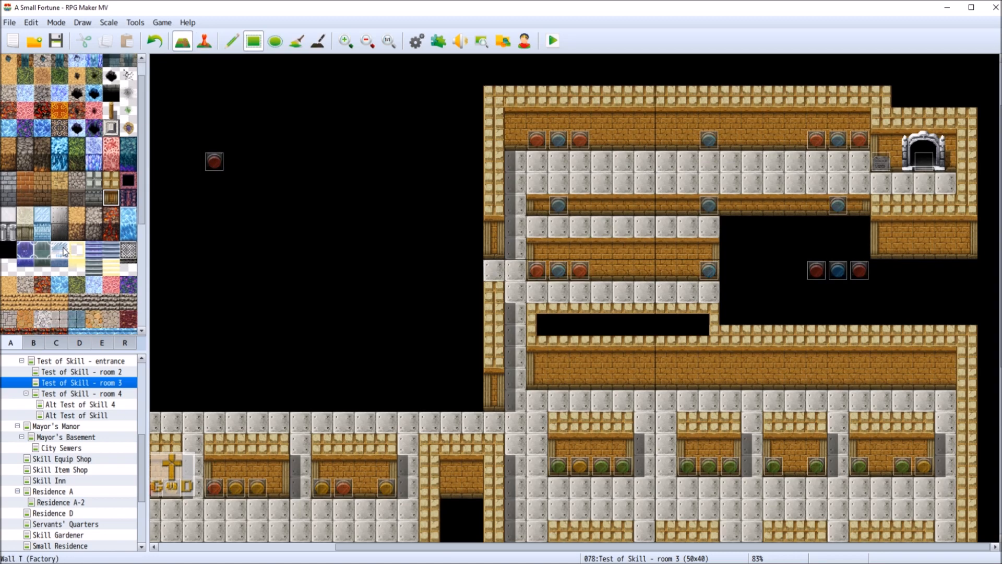
left_click(25, 299)
mouse_move(727, 231)
left_mouse_down()
mouse_move(742, 237)
mouse_move(749, 267)
mouse_move(736, 234)
mouse_move(752, 236)
mouse_move(752, 292)
mouse_move(736, 296)
left_mouse_up()
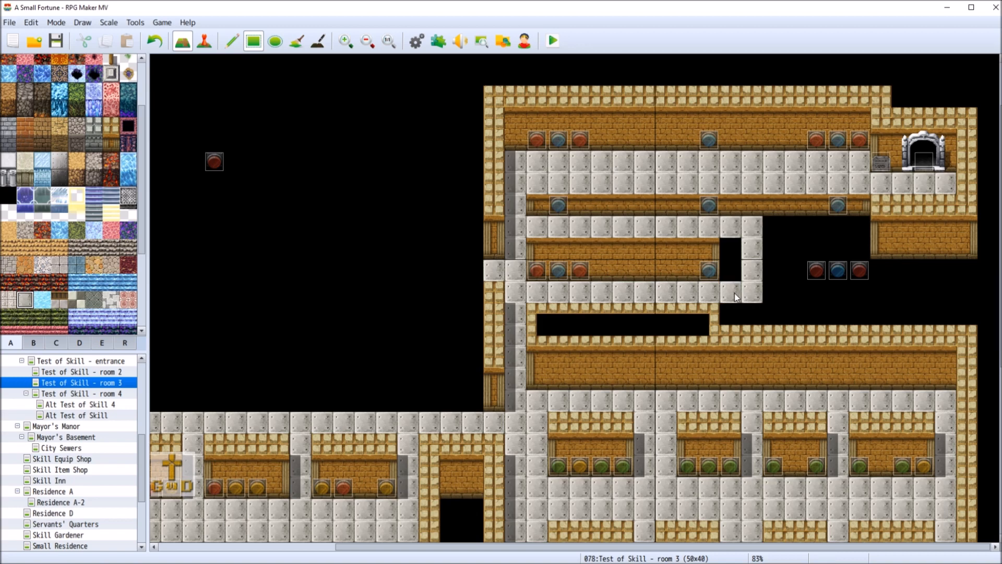
left_click(110, 150)
left_click(729, 269)
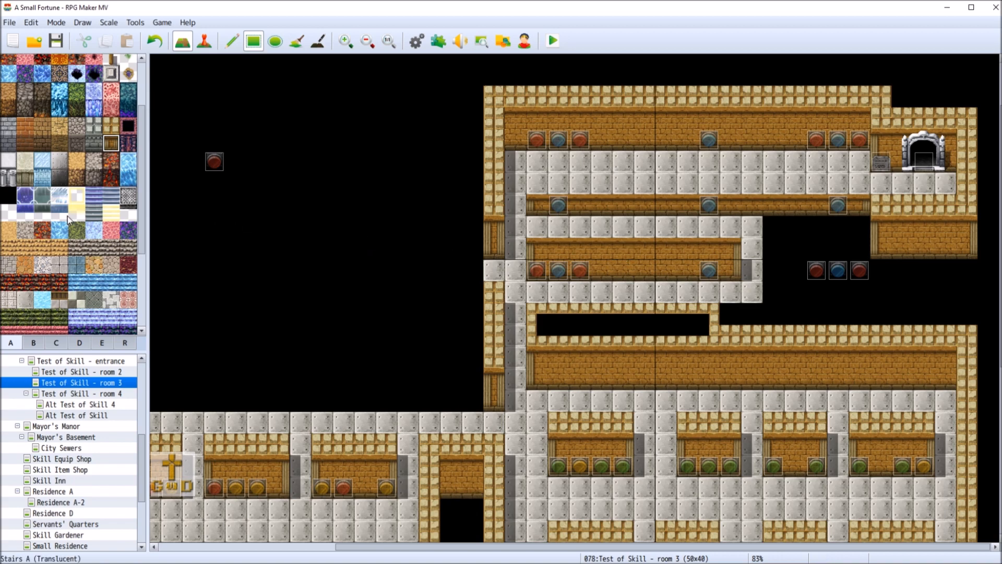
Redraw the upper room's walls with wall-top tiles along the corridor partitions, and restore the northern border's wall face and top
left_click(110, 126)
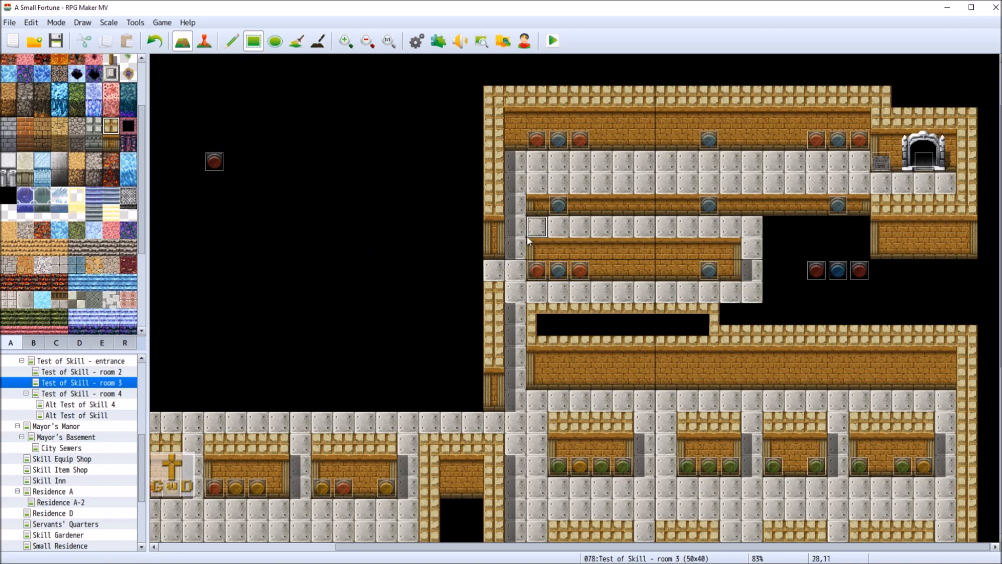
left_click_drag(531, 244, 631, 266)
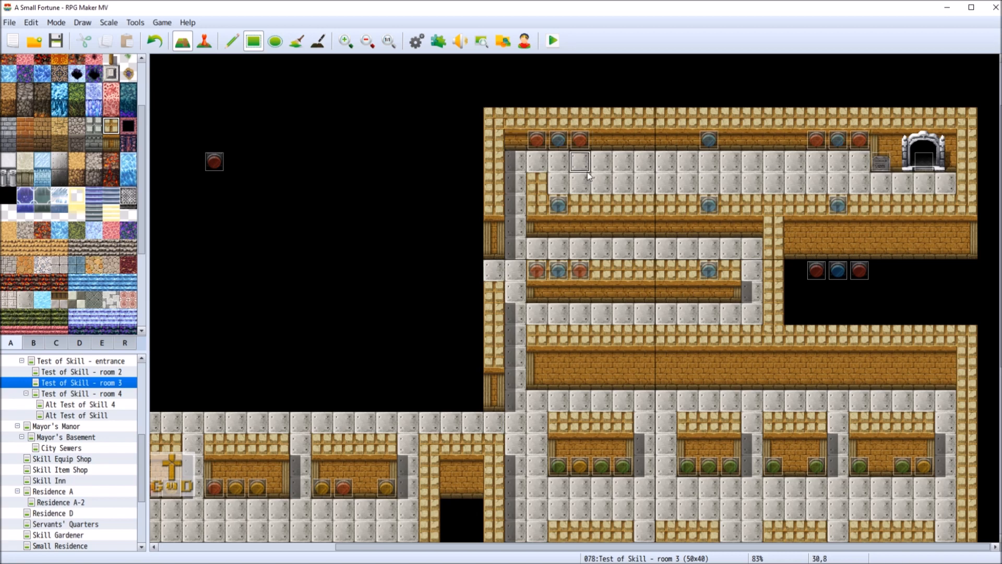
left_click(111, 143)
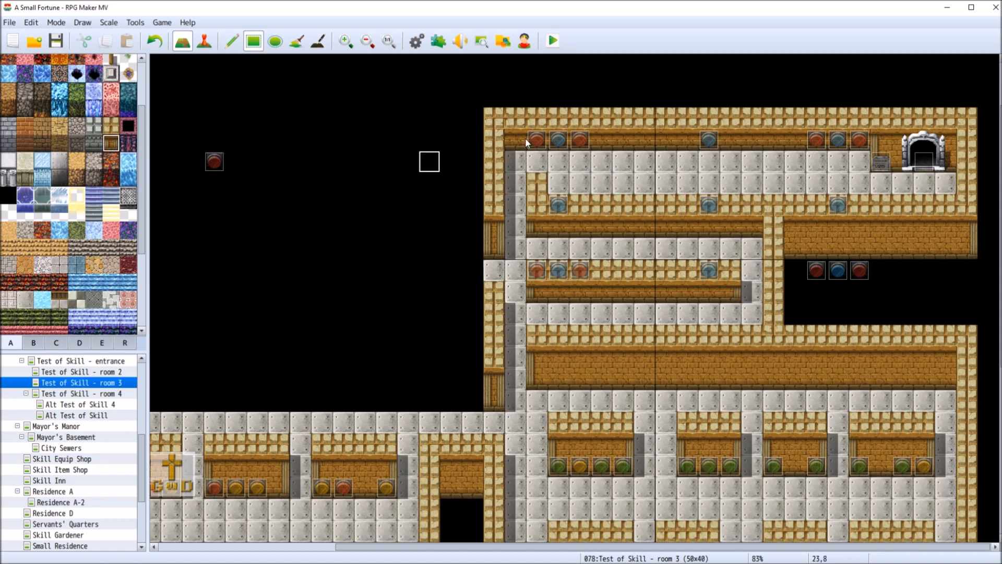
left_click_drag(516, 119, 859, 119)
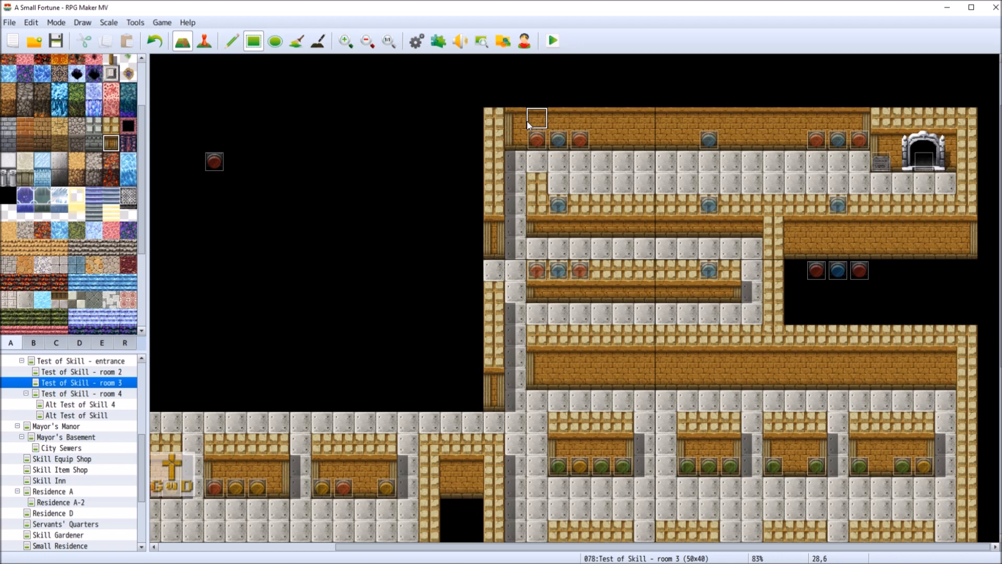
left_click(110, 125)
left_click_drag(511, 108, 876, 101)
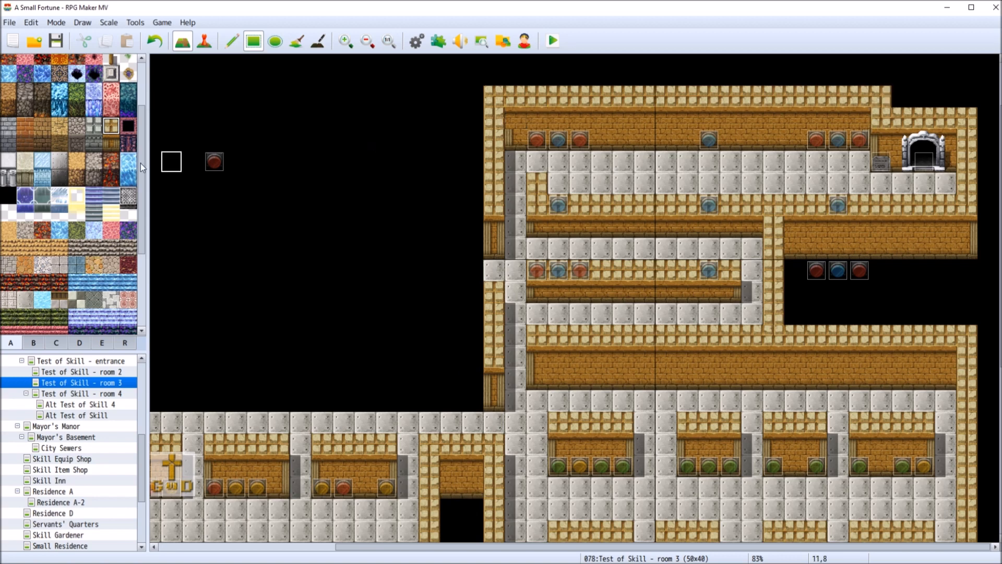
left_click(111, 143)
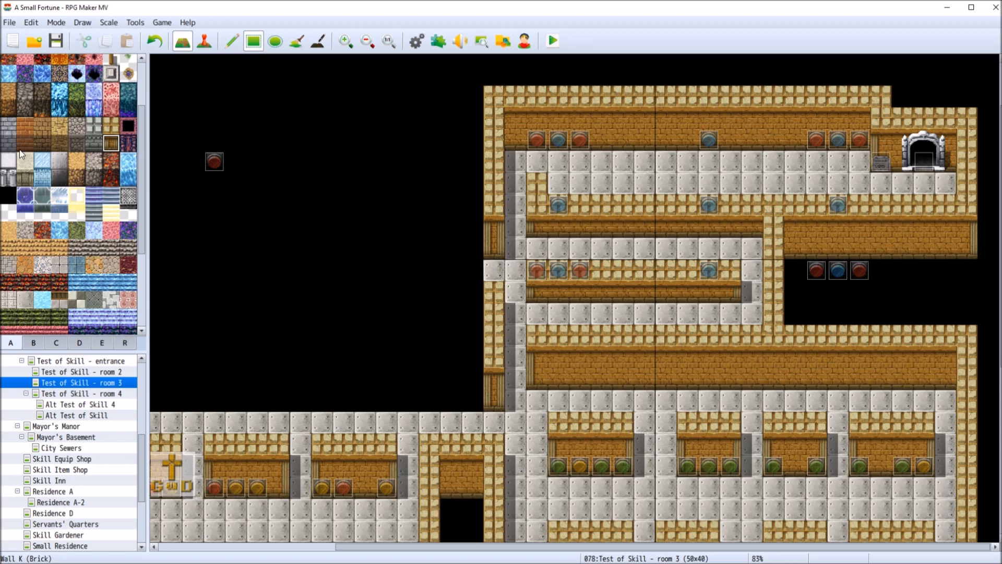
left_click(206, 43)
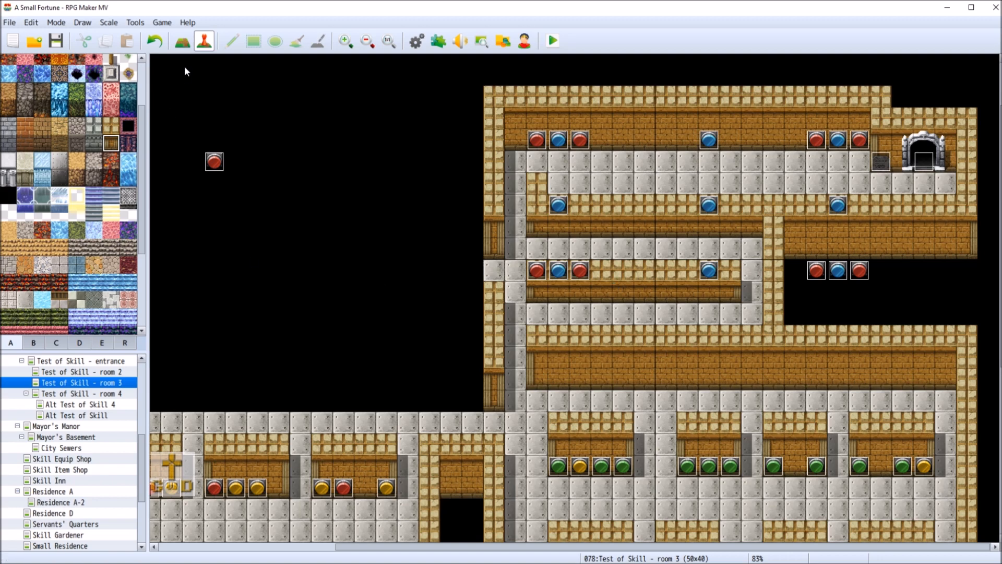
Cut one-tile-wide floor passages through the upper room's partitions and south wall, and replace the lower hall's inner walls with floor
left_click(182, 41)
left_click(11, 192)
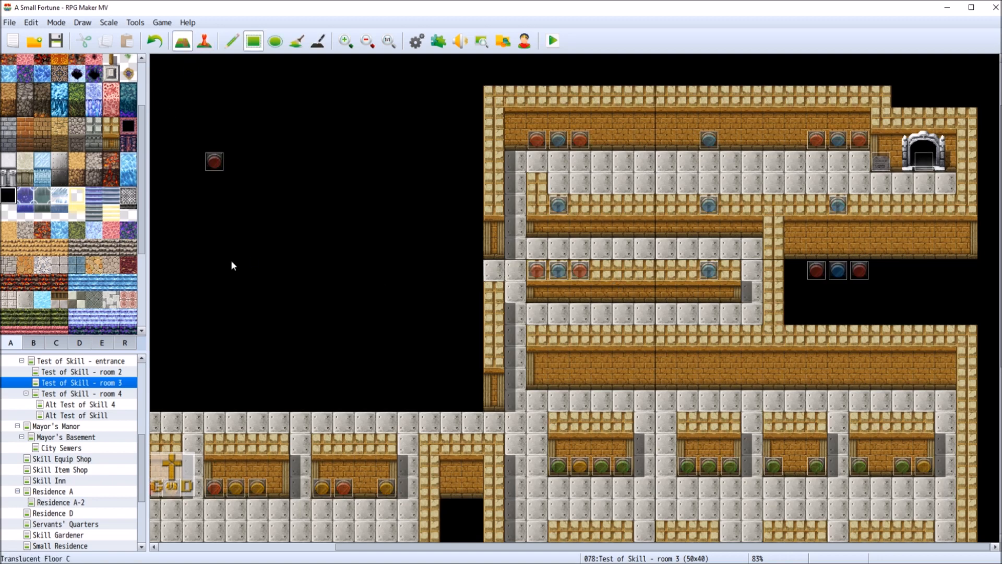
left_click_drag(664, 335, 663, 379)
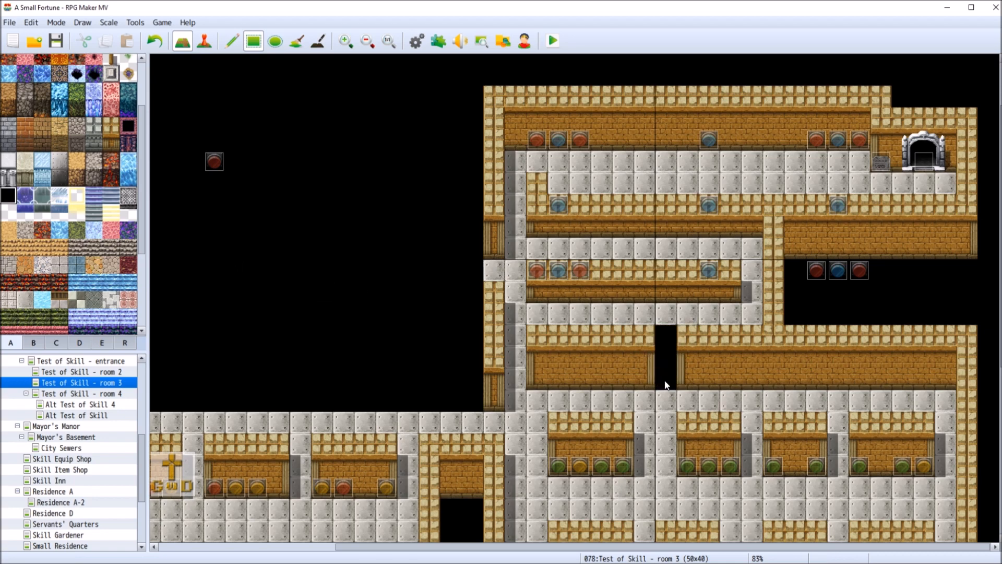
left_click(25, 299)
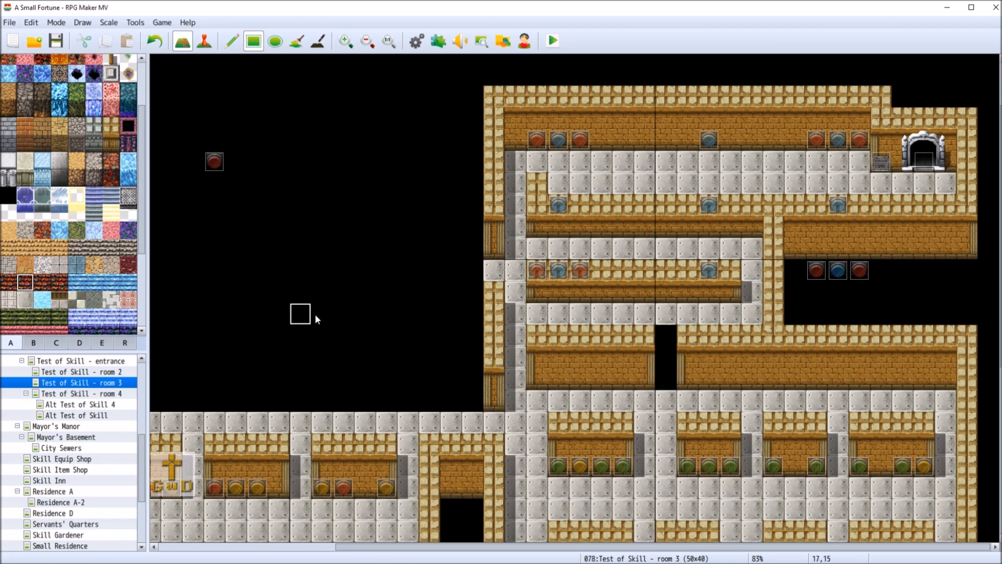
left_click_drag(665, 335, 665, 379)
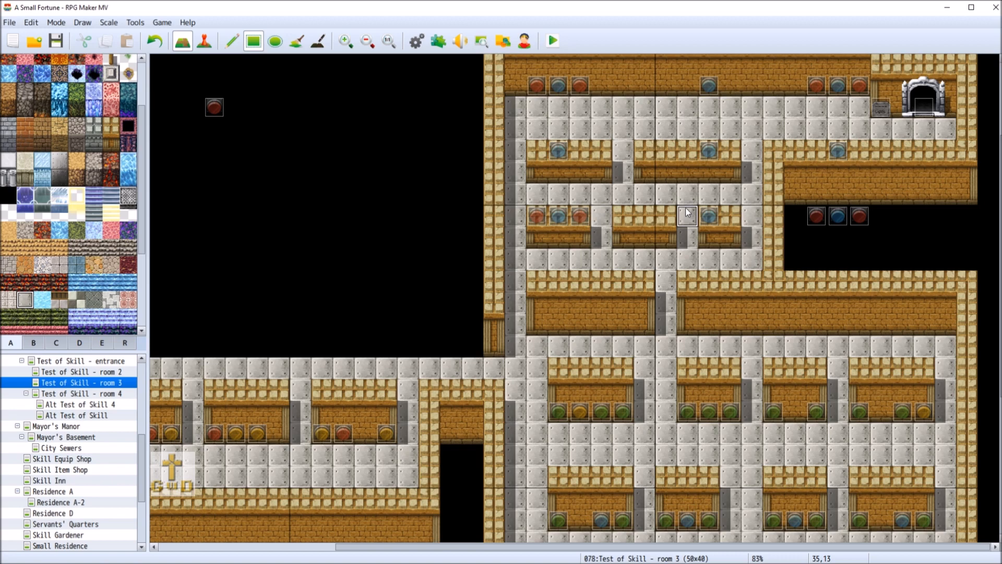
scroll(773, 368, "down", 1)
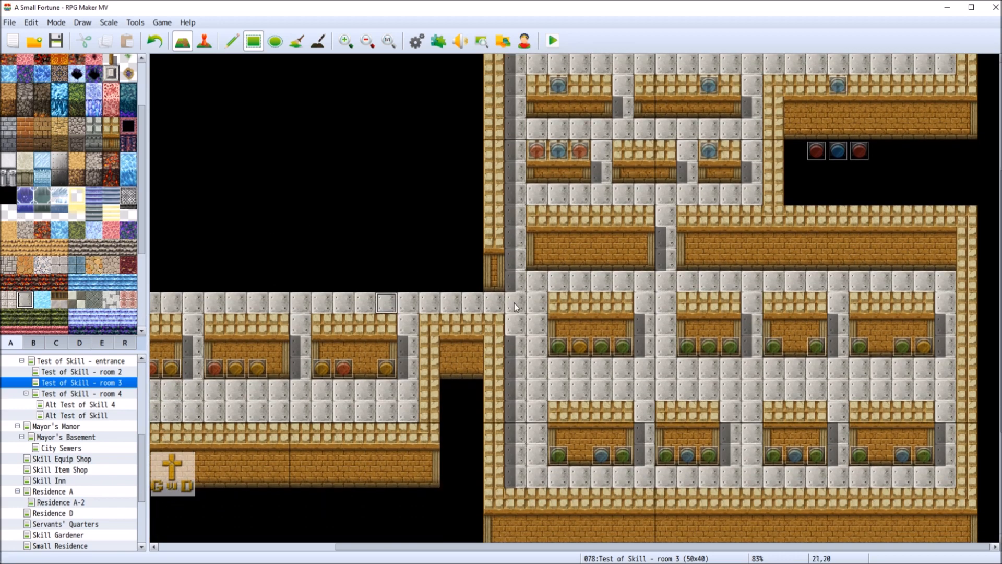
left_click_drag(539, 297, 934, 457)
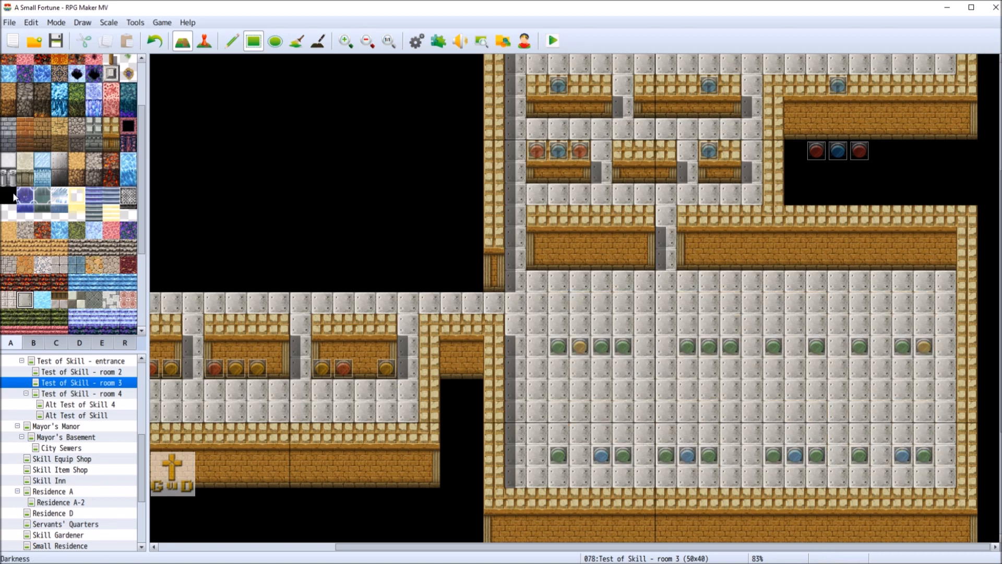
Give the lower hall an irregular outline by filling its eastern edge and southwestern corner with Darkness tiles
mouse_move(809, 211)
left_mouse_down()
mouse_move(975, 275)
mouse_move(966, 297)
left_mouse_up()
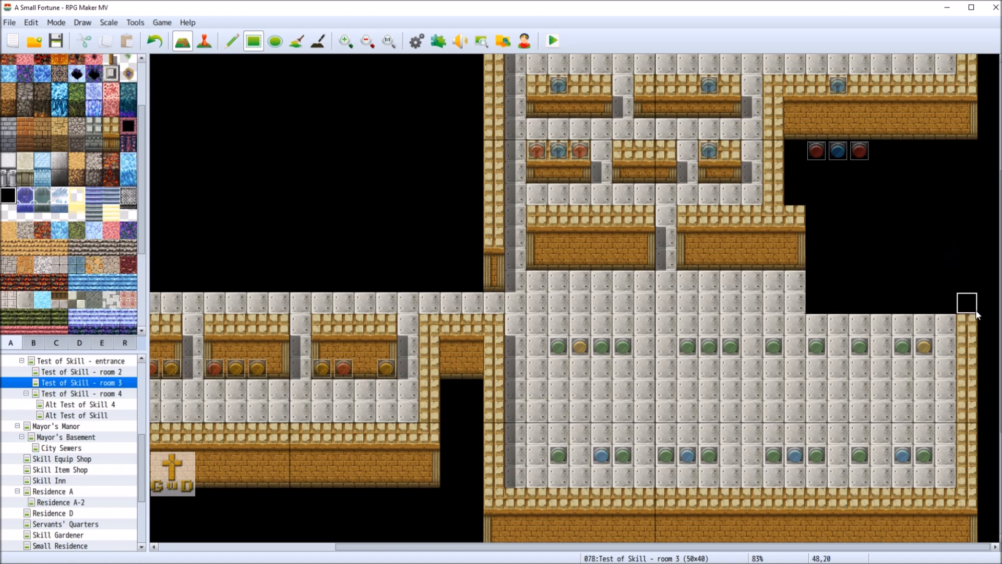
mouse_move(902, 302)
left_mouse_down()
mouse_move(937, 383)
mouse_move(967, 412)
left_mouse_up()
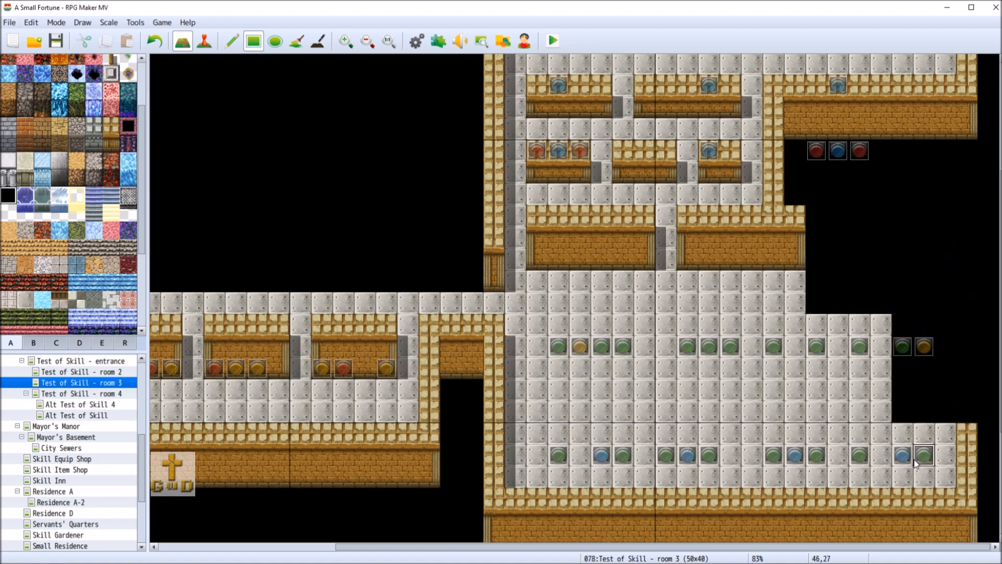
scroll(886, 522, "down", 1)
left_click_drag(882, 532, 961, 494)
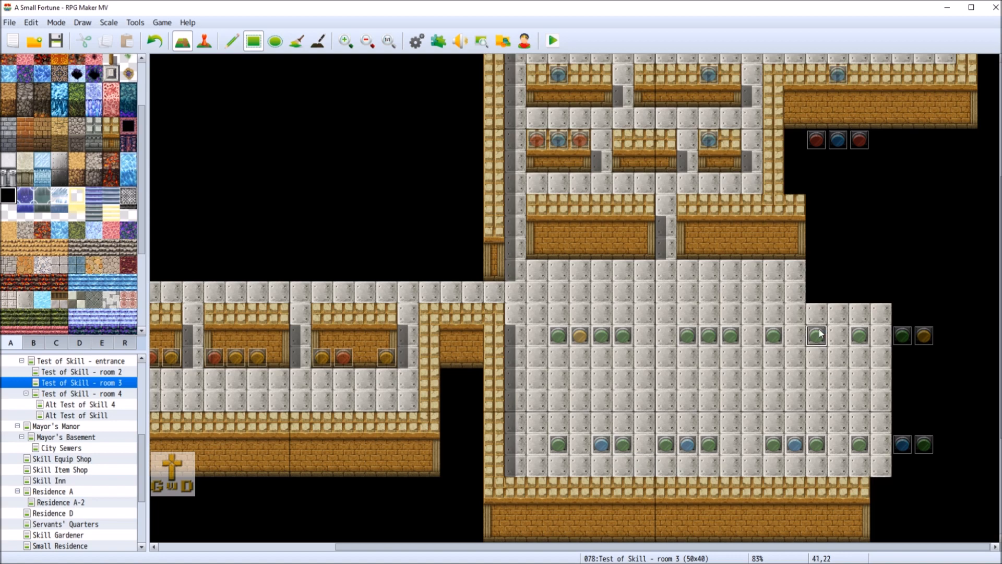
mouse_move(491, 444)
left_mouse_down()
mouse_move(503, 466)
mouse_move(575, 520)
left_mouse_up()
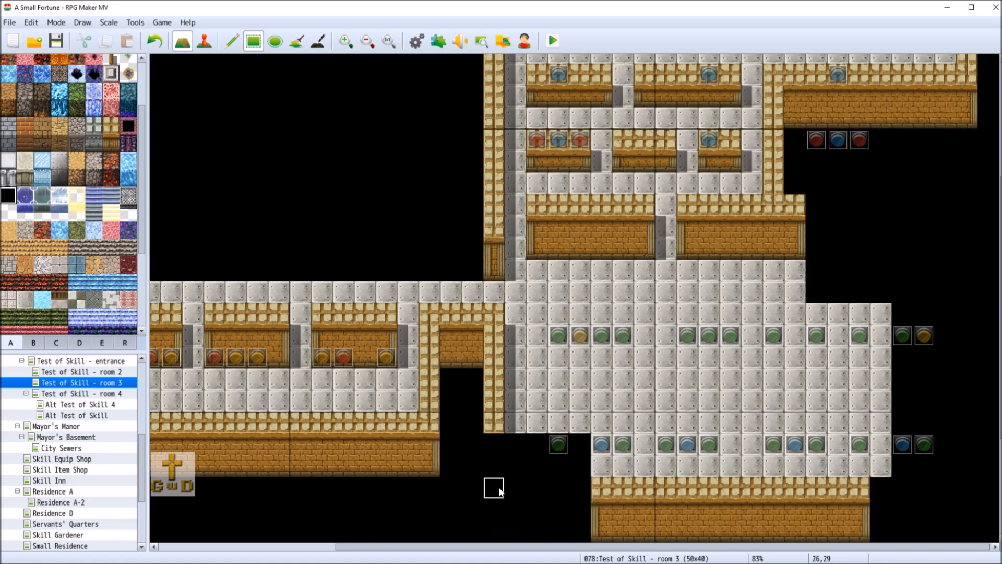
mouse_move(490, 376)
left_mouse_down()
mouse_move(487, 400)
mouse_move(509, 435)
mouse_move(529, 436)
left_mouse_up()
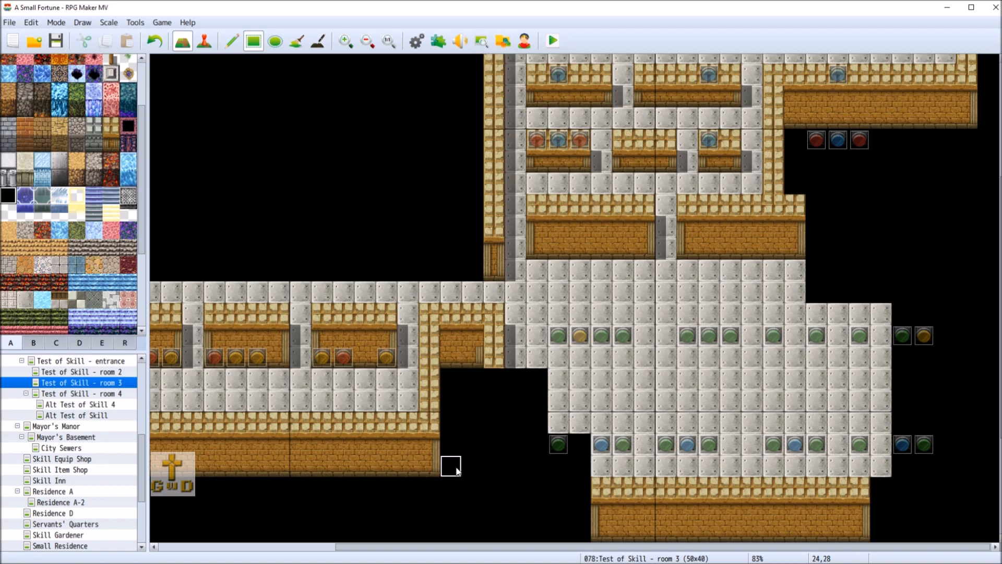
Switch to event editing and examine where the switches sit across the upper corridors and the reshaped lower hall
scroll(512, 431, "up", 4)
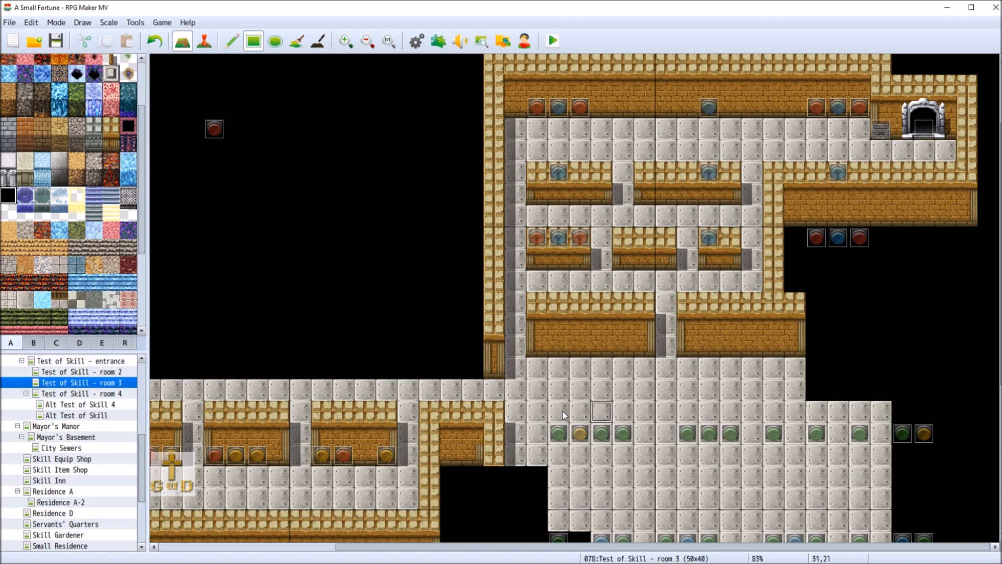
left_click(205, 42)
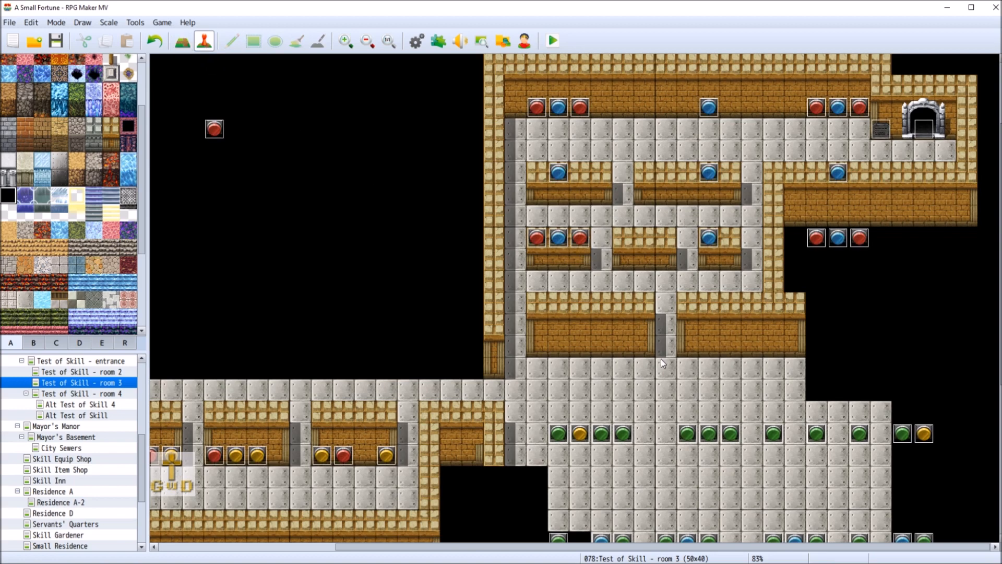
scroll(662, 359, "down", 4)
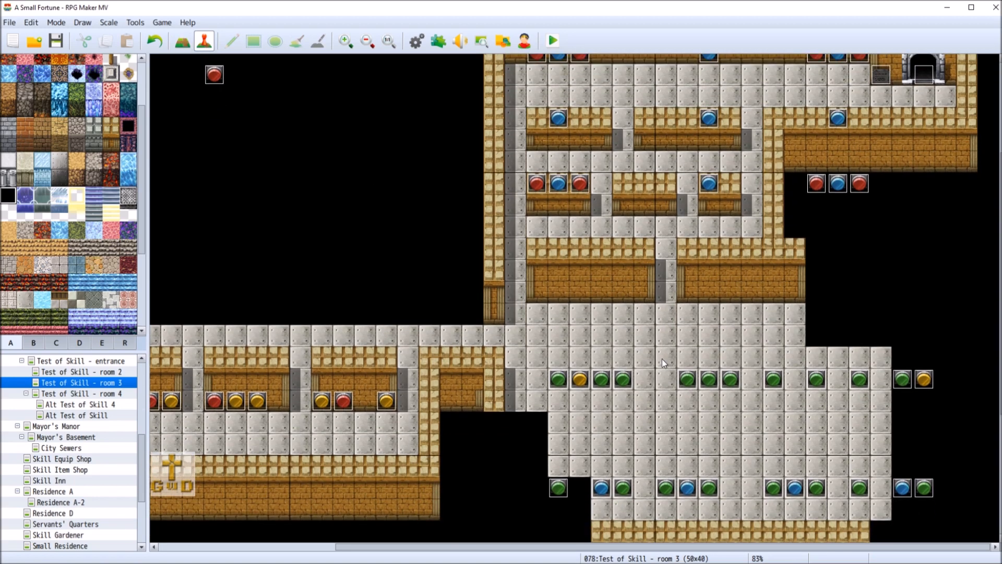
scroll(366, 389, "up", 1)
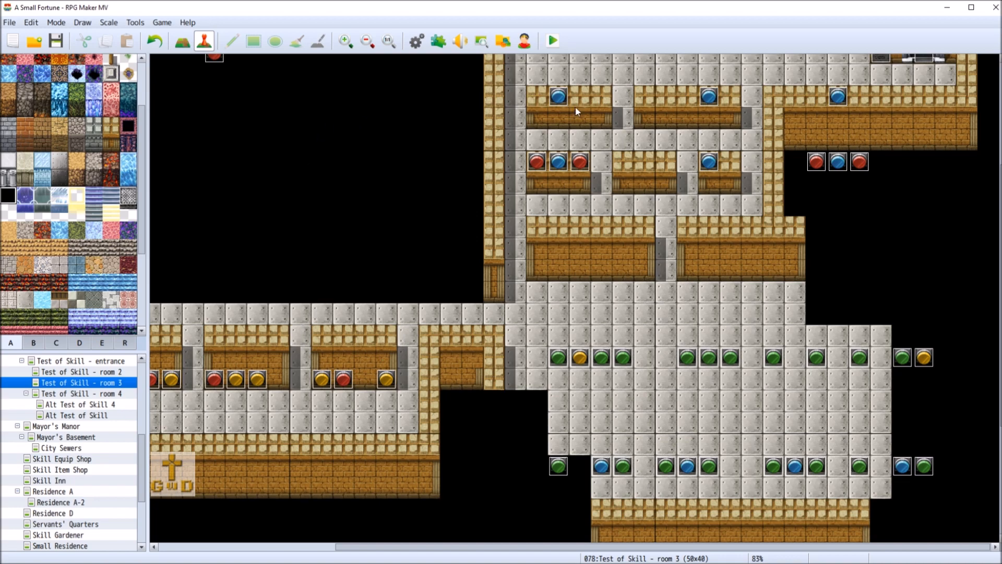
Open the upper room's west wall with a floor corridor branching south, and lay an eight-by-eight floor room at its western end
scroll(342, 274, "up", 3)
left_click(26, 299)
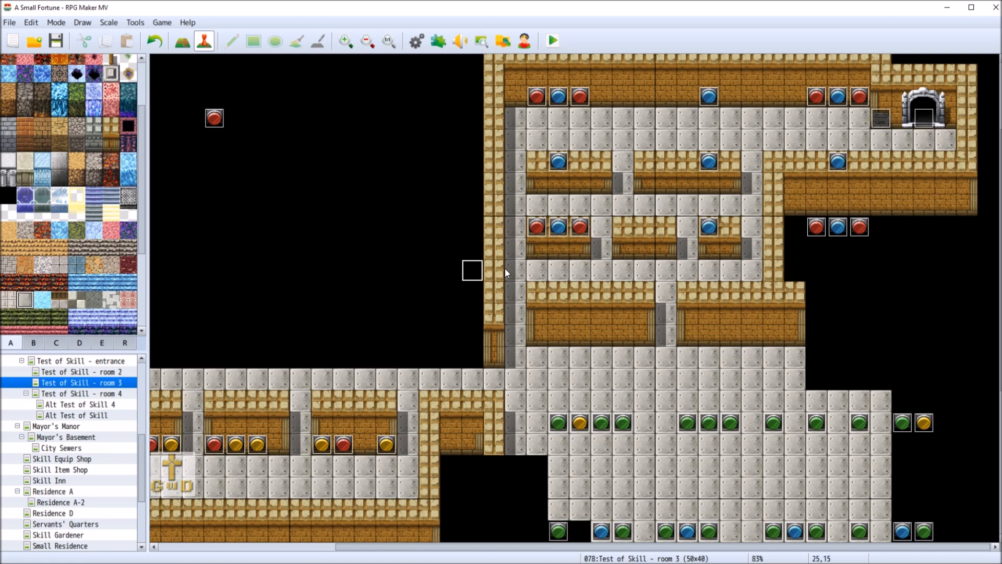
key("F5")
left_click_drag(503, 271, 472, 270)
mouse_move(403, 269)
left_mouse_down()
mouse_move(366, 270)
mouse_move(385, 365)
left_mouse_up()
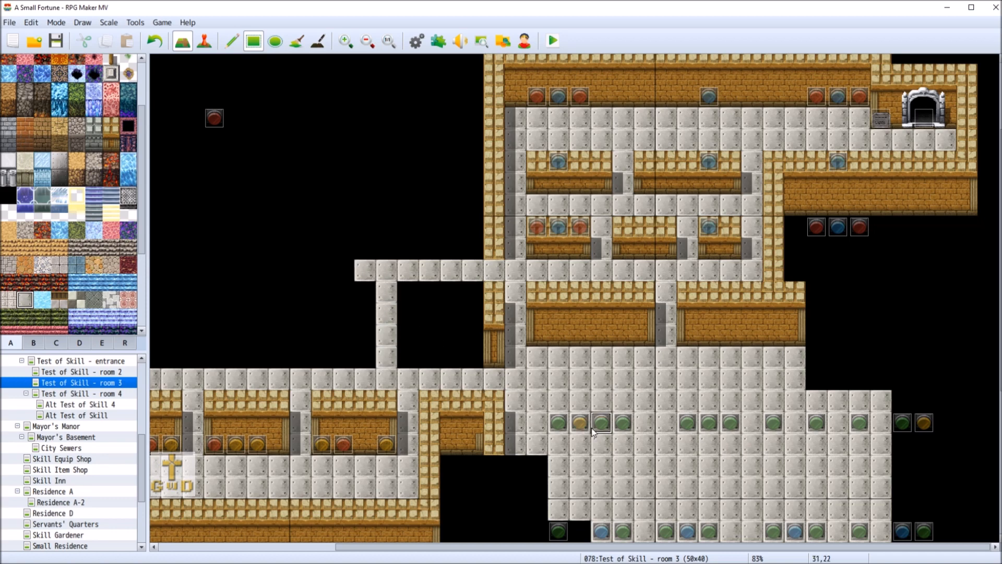
scroll(653, 340, "down", 1)
left_click_drag(214, 106, 365, 260)
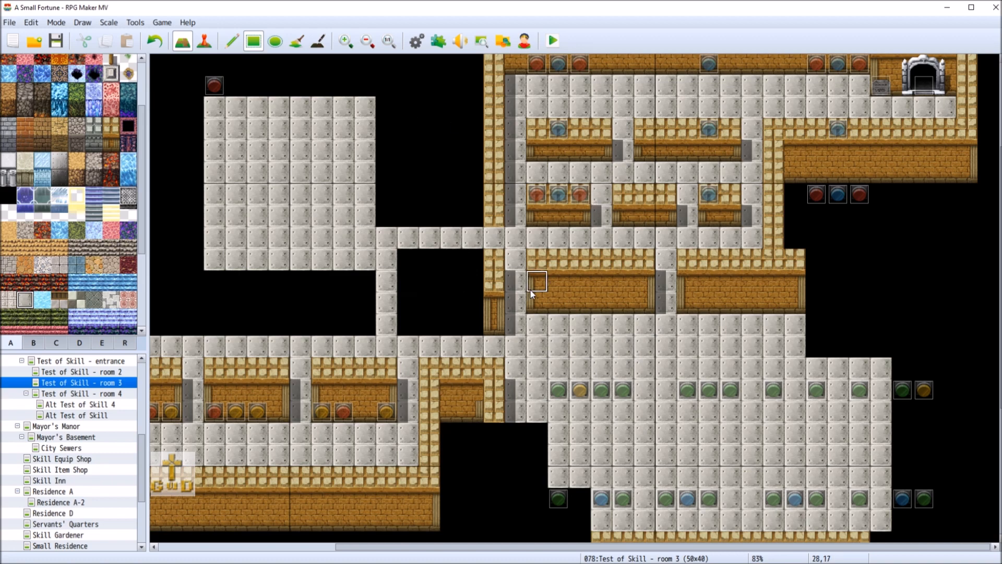
Narrow the northern corridor to one tile by lowering its wall face and wall top, and replace the old border with Darkness
scroll(600, 347, "up", 5)
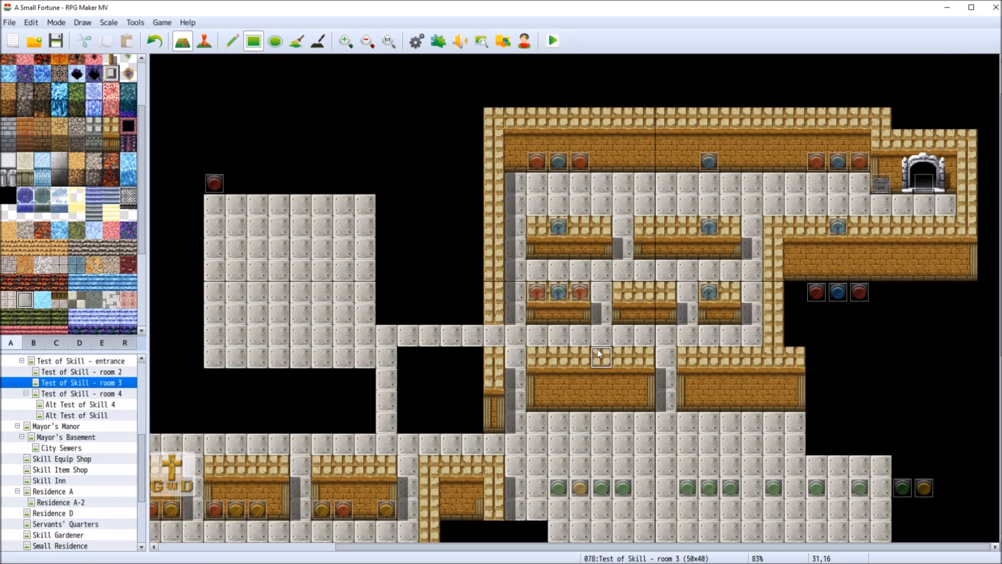
left_click(110, 143)
left_click_drag(516, 183, 842, 182)
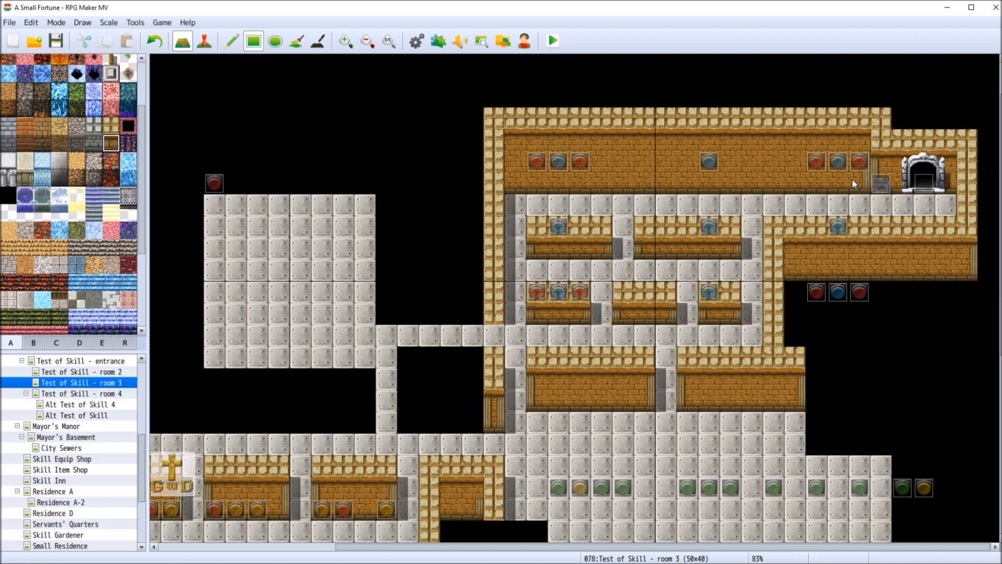
left_click(862, 180)
left_click(110, 126)
left_click_drag(511, 143, 859, 140)
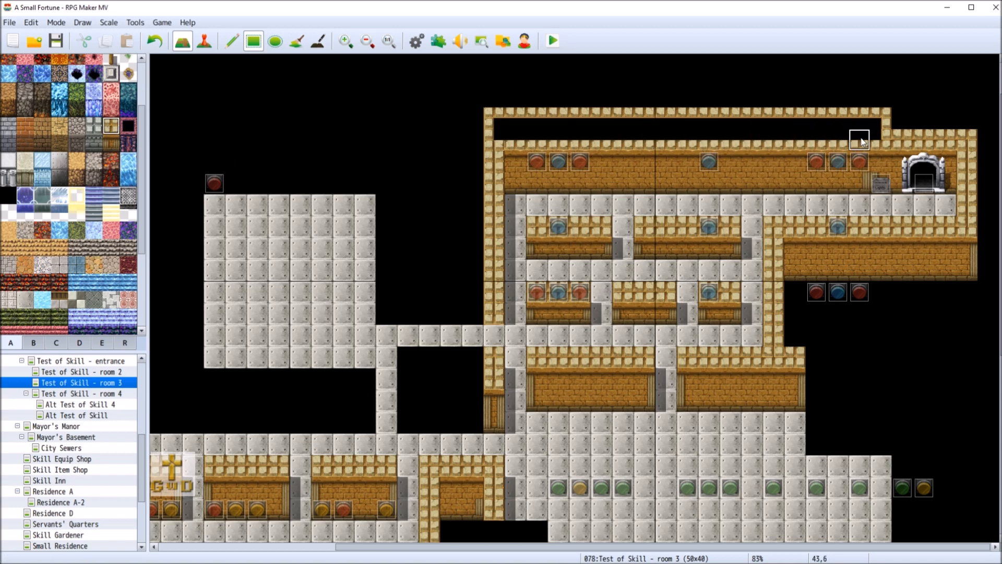
left_click(7, 195)
mouse_move(473, 116)
left_mouse_down()
mouse_move(637, 124)
mouse_move(856, 115)
mouse_move(830, 115)
left_mouse_up()
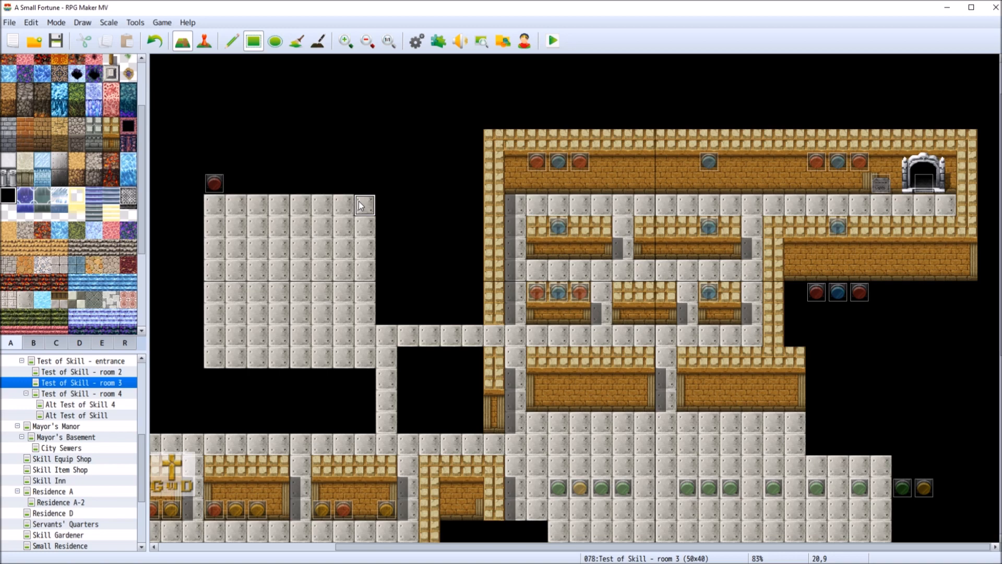
Extend the northern corridor's floor west to the new room, and put a wall face at the upper room's northwest corner
scroll(412, 210, "down", 1)
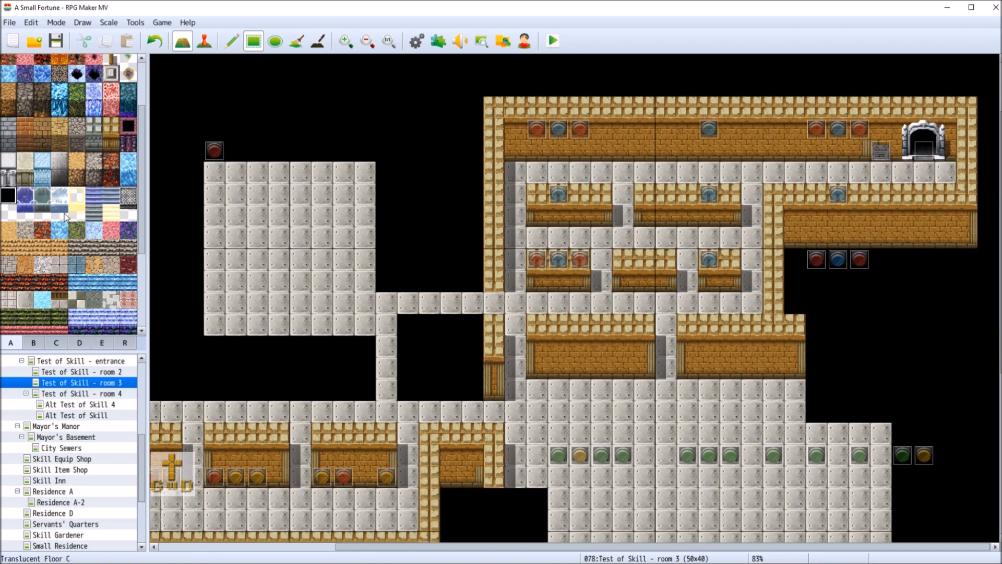
left_click(25, 299)
left_click_drag(389, 174, 514, 172)
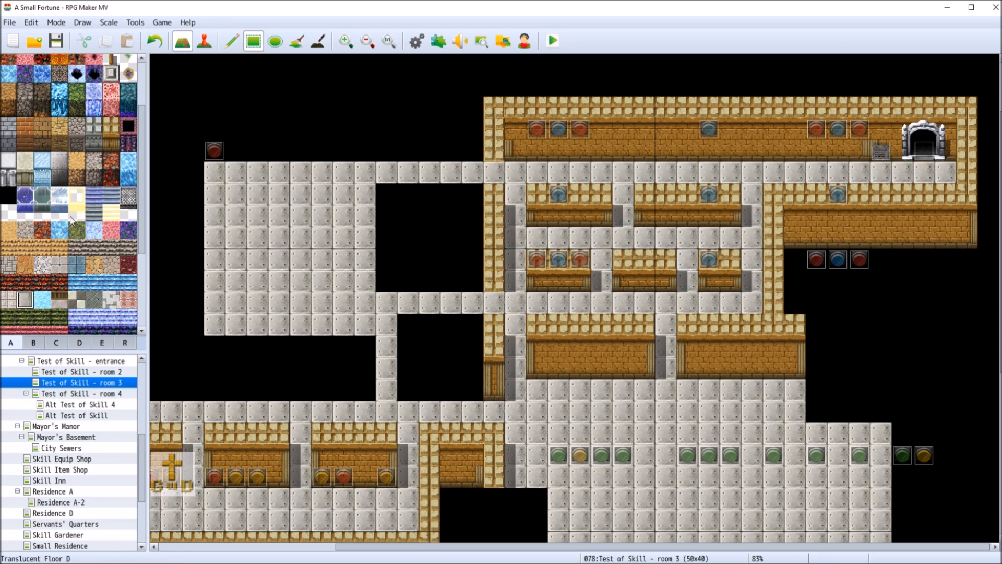
left_click(110, 143)
left_click(495, 137)
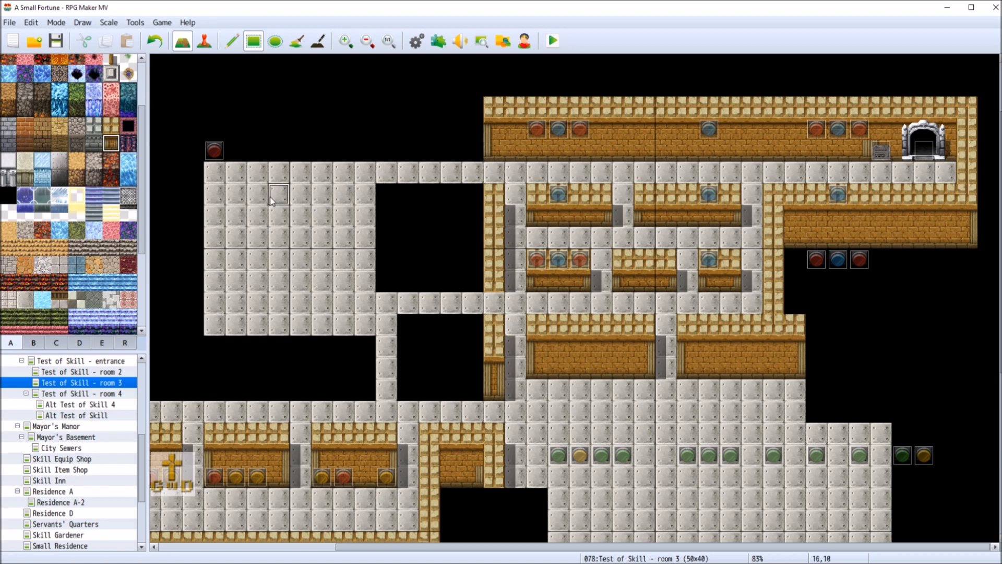
Wall up the central passage in the upper room's south wall and cut a one-tile-wide floor passage further east
scroll(272, 202, "down", 1)
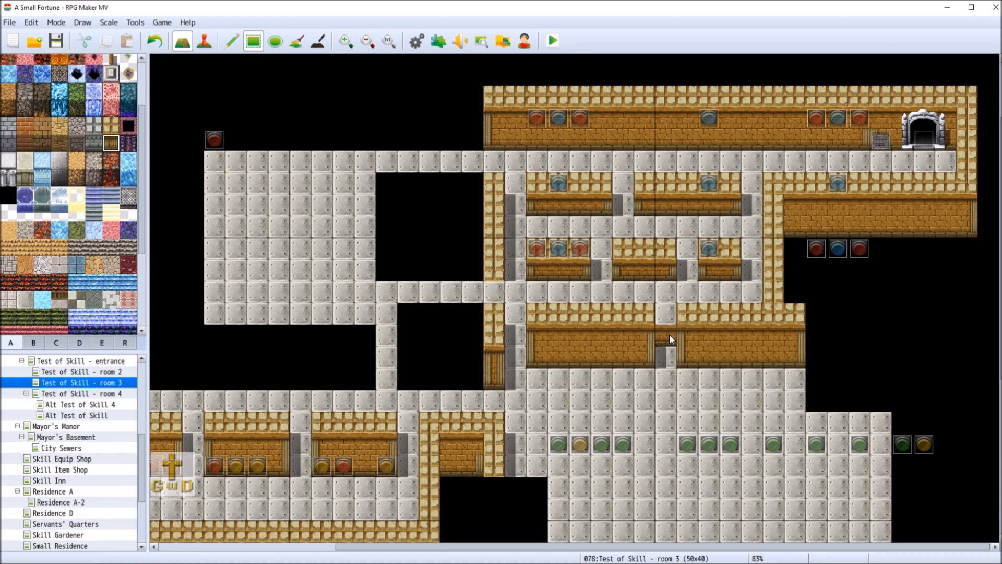
left_click_drag(671, 338, 671, 358)
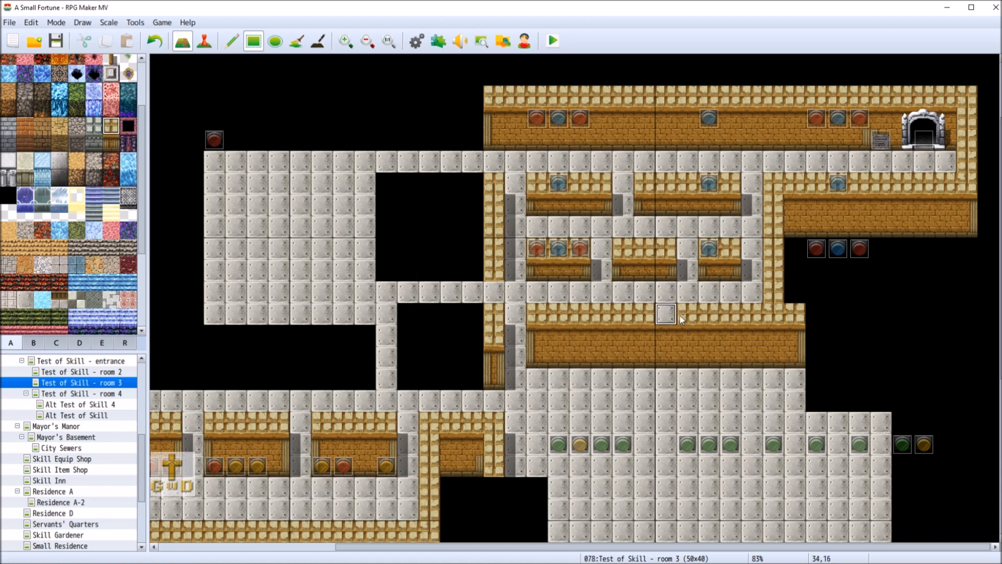
left_click(25, 299)
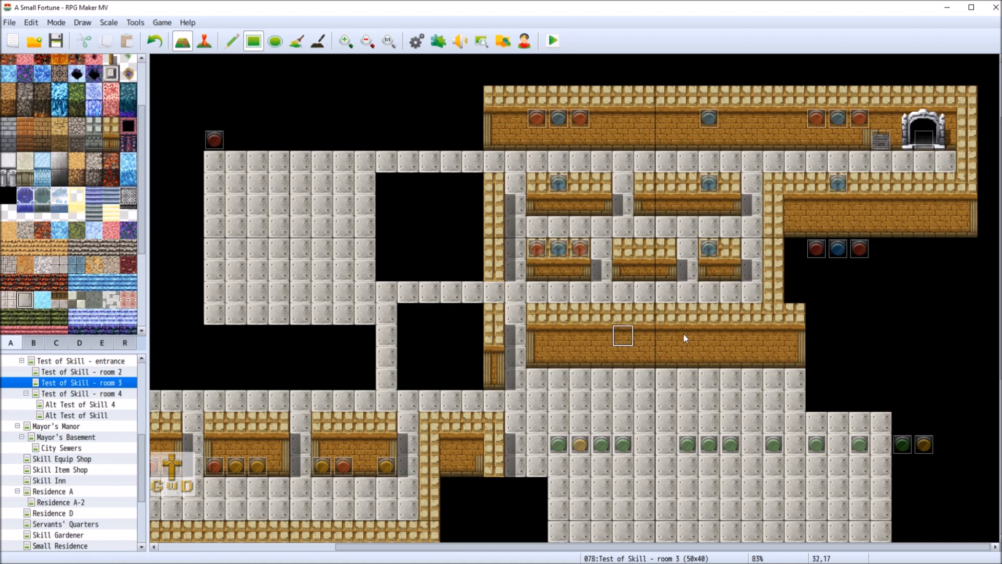
left_click_drag(752, 292, 752, 358)
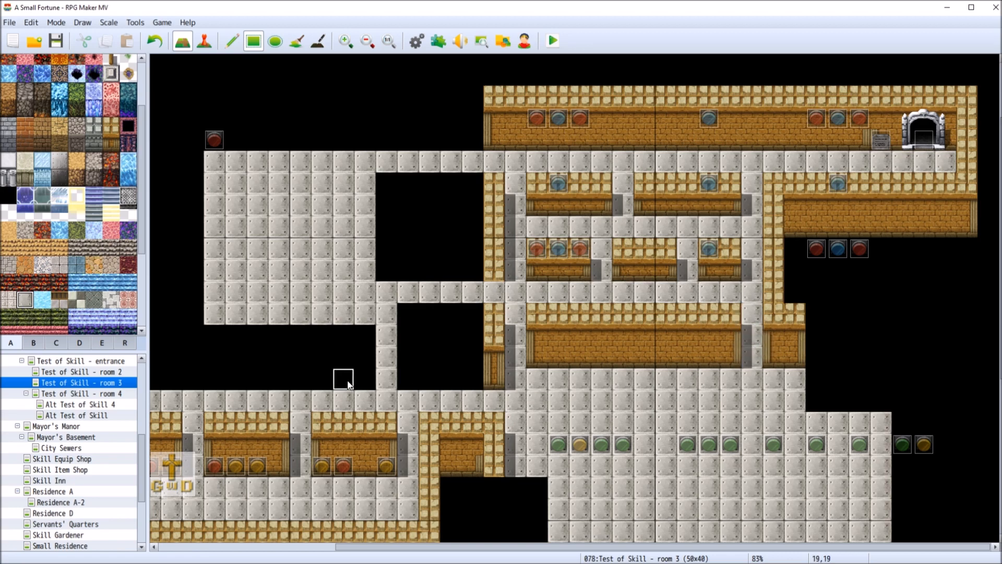
Add a second one-tile-wide floor passage from the northwest room's southwestern part down to the corridor below
scroll(365, 355, "down", 5)
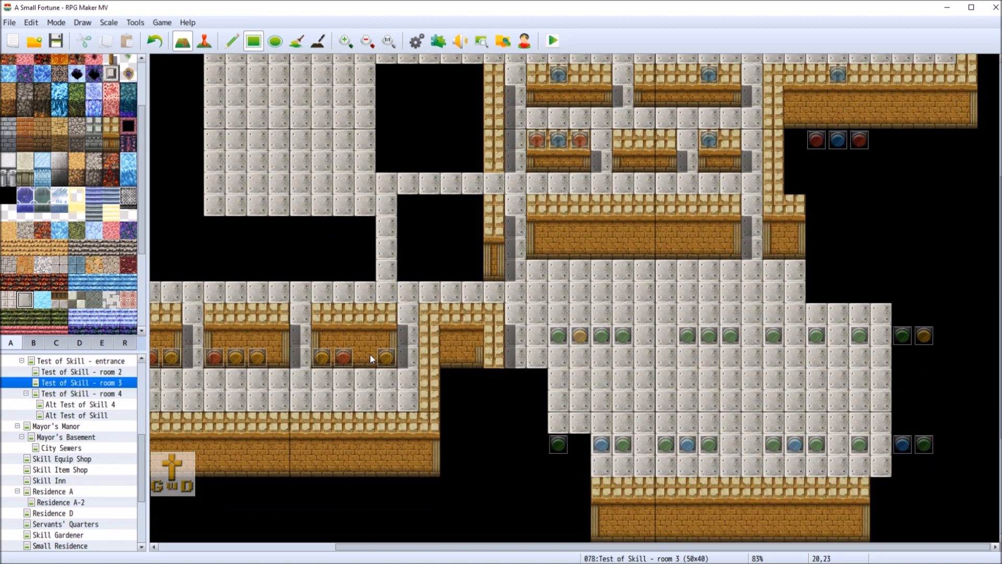
scroll(370, 355, "down", 2)
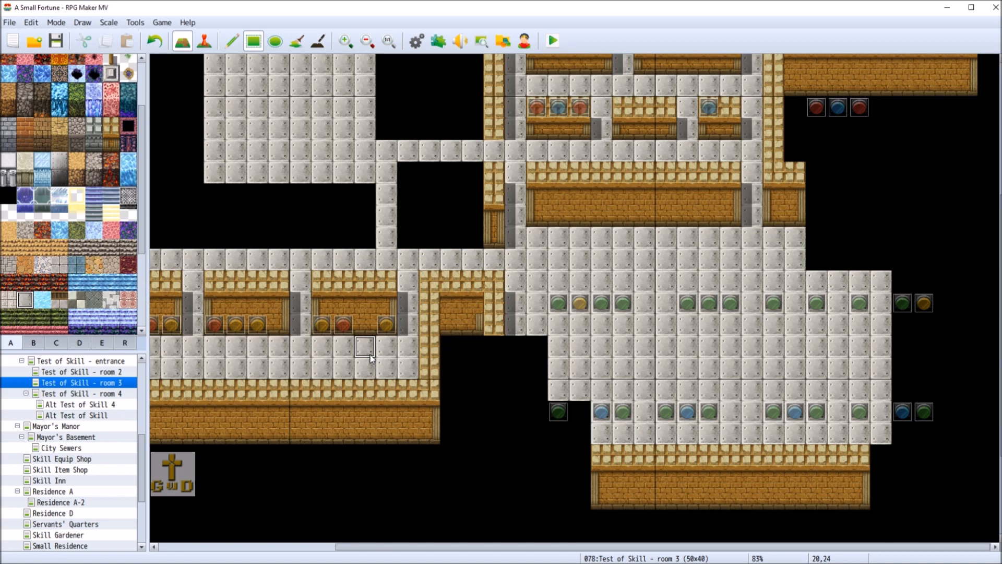
scroll(370, 355, "up", 3)
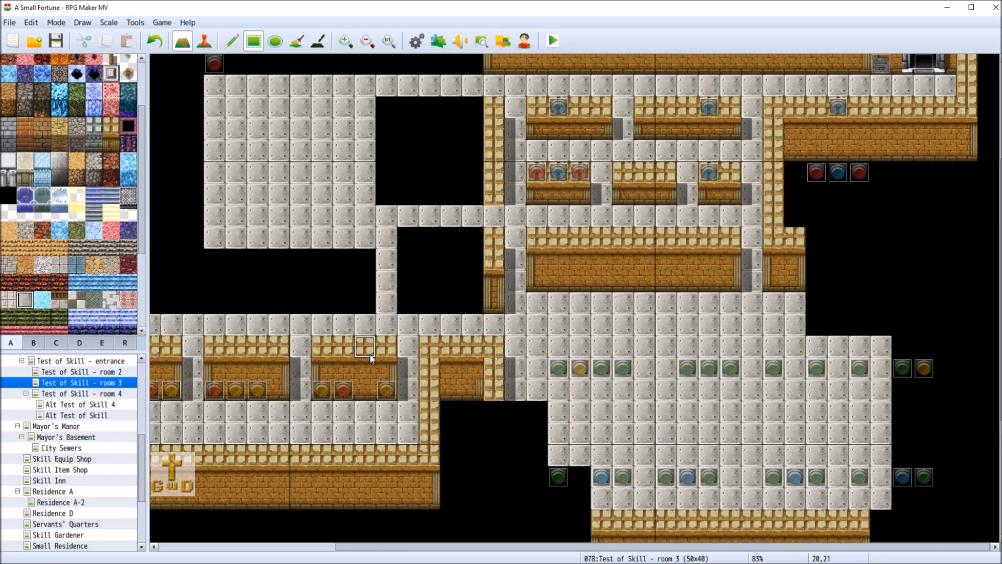
scroll(370, 353, "down", 1)
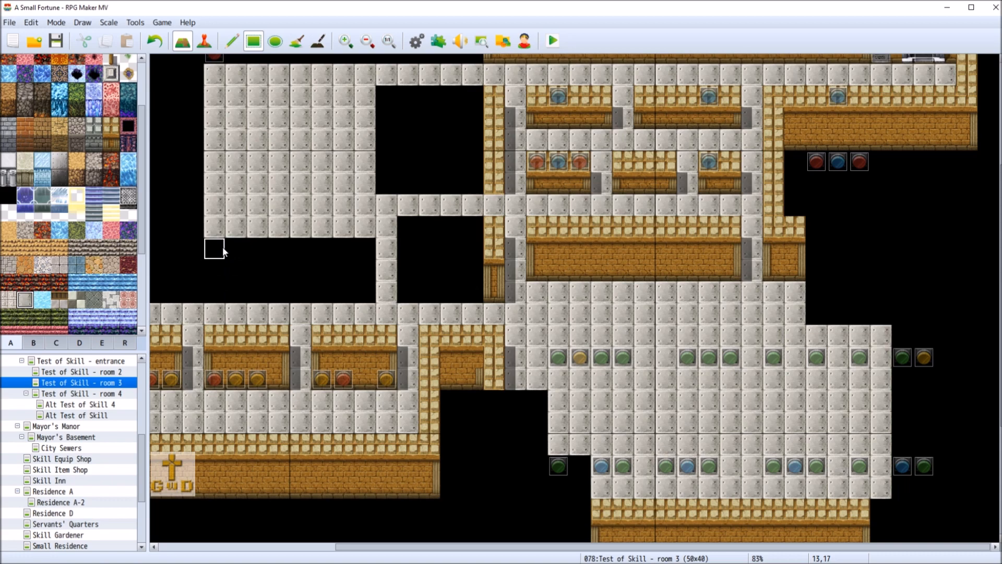
left_click_drag(235, 248, 235, 301)
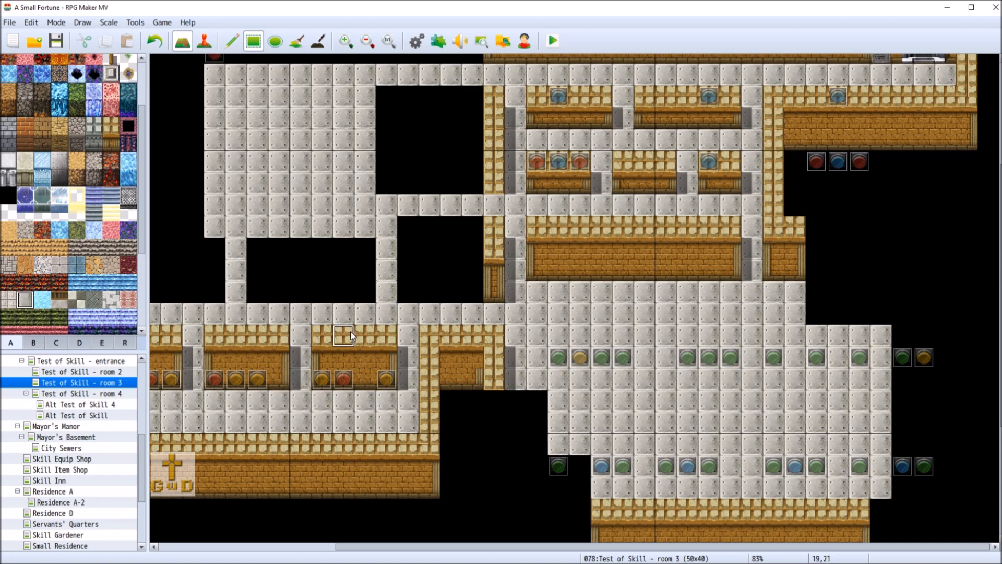
Run a one-tile-high floor strip beneath the small wall block to link the southwestern corridor with the lower hall
scroll(357, 330, "down", 2)
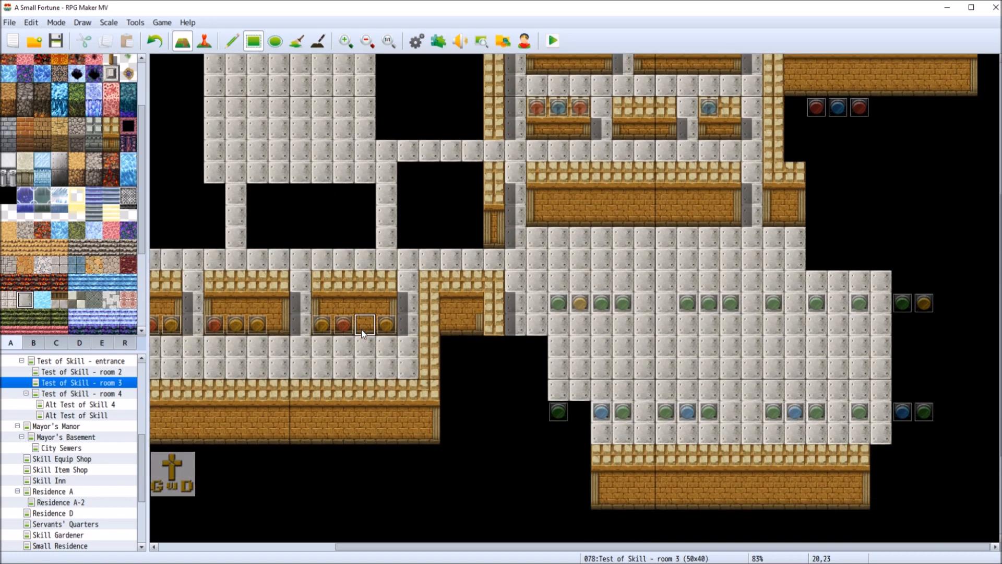
scroll(362, 332, "up", 5)
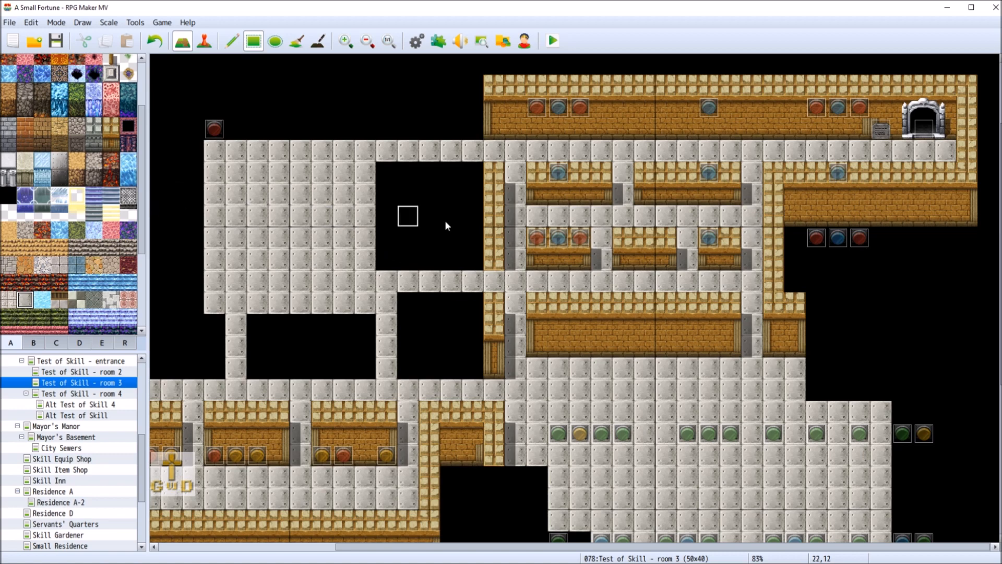
scroll(452, 220, "down", 3)
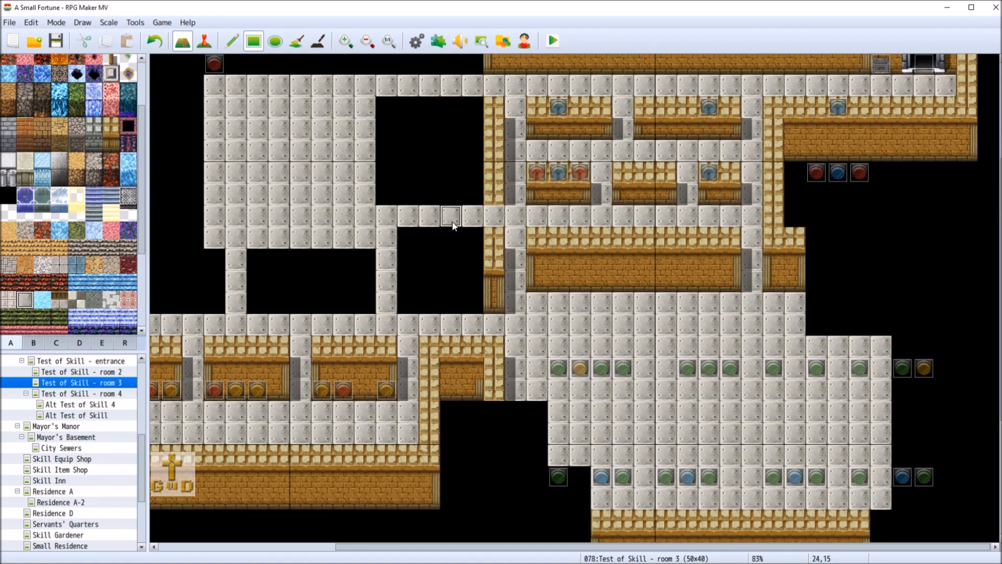
left_click_drag(429, 412, 527, 415)
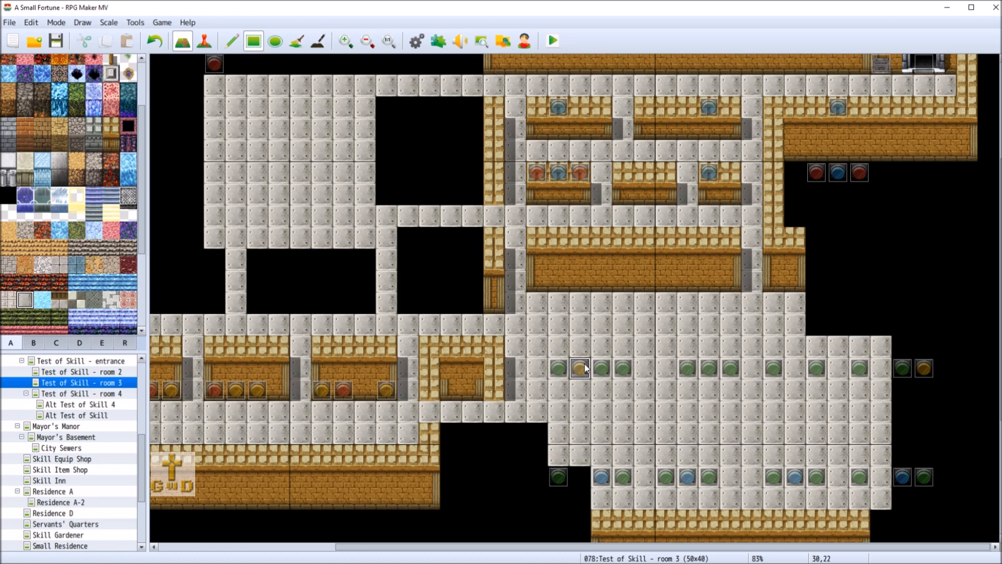
Examine the connected layout and, in event editing, where the switches sit across the rooms
scroll(600, 358, "up", 2)
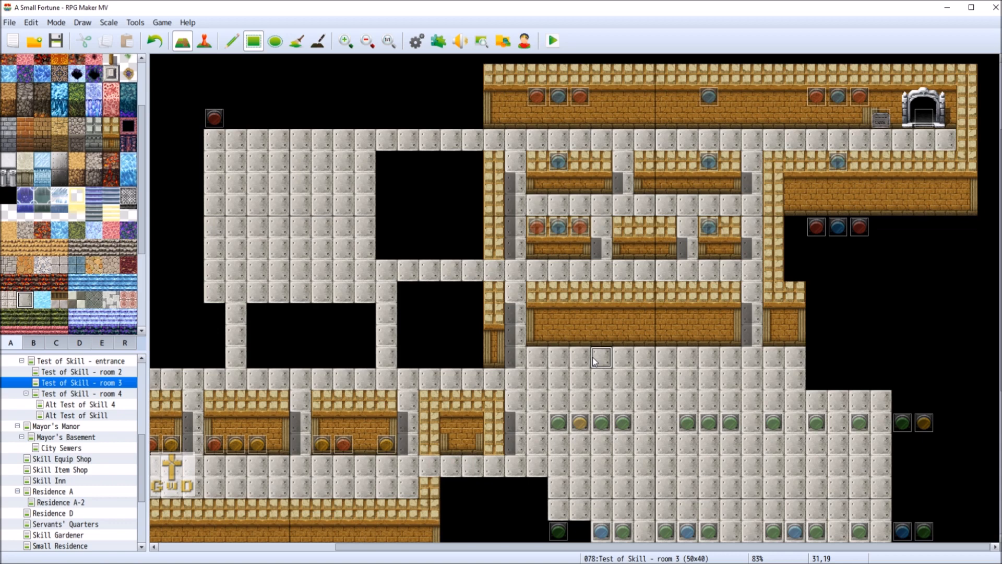
scroll(594, 360, "up", 1)
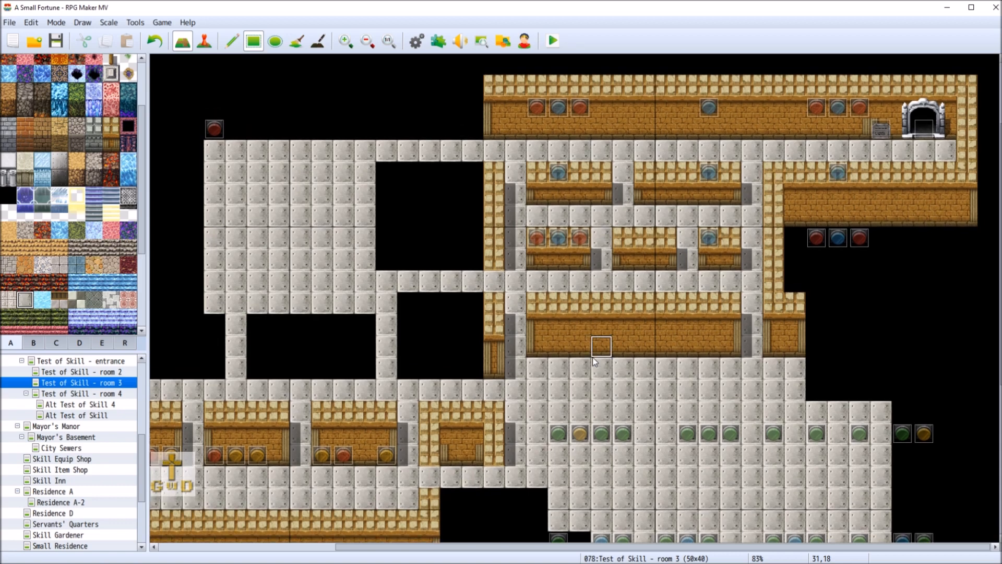
scroll(593, 360, "down", 1)
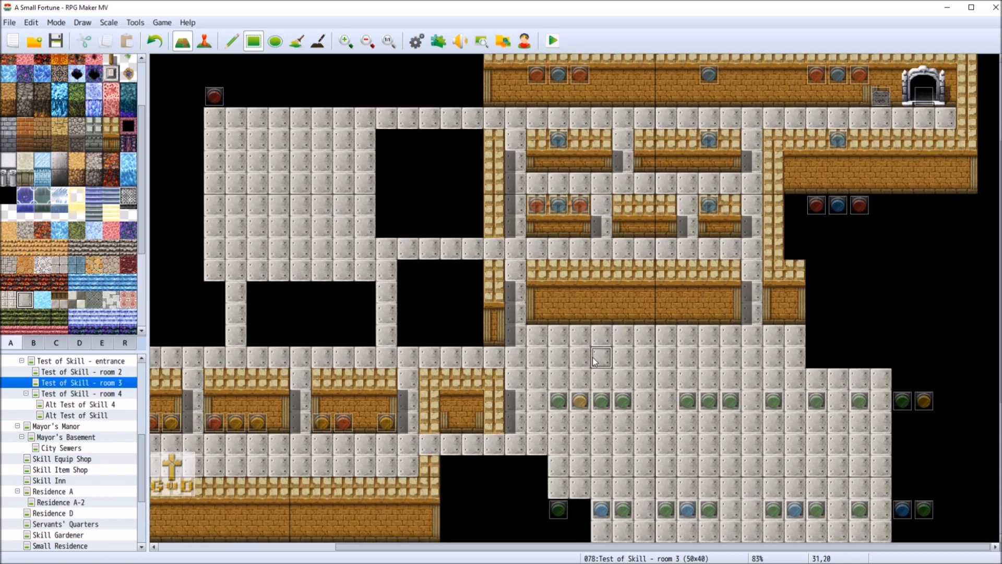
scroll(593, 357, "down", 1)
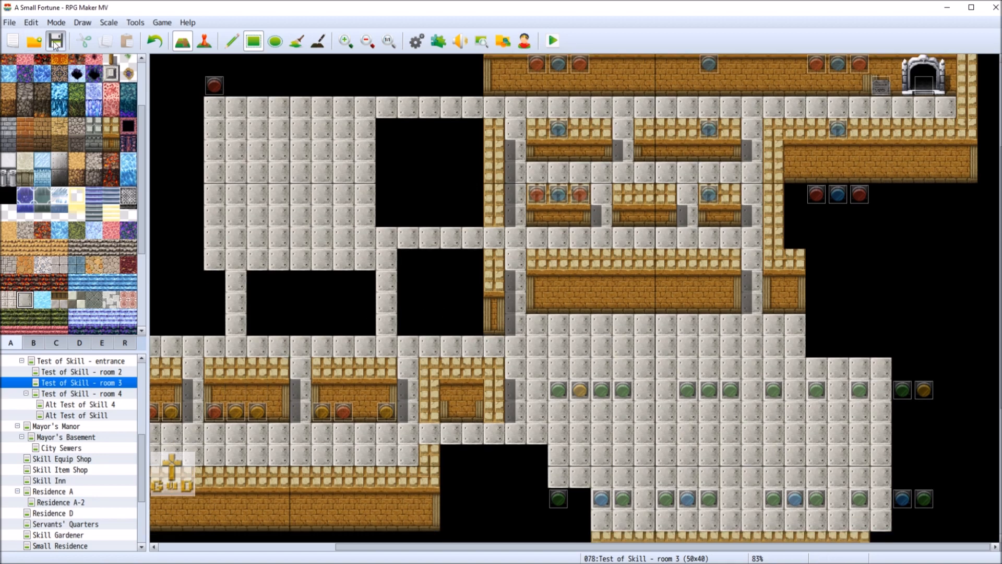
scroll(574, 307, "up", 5)
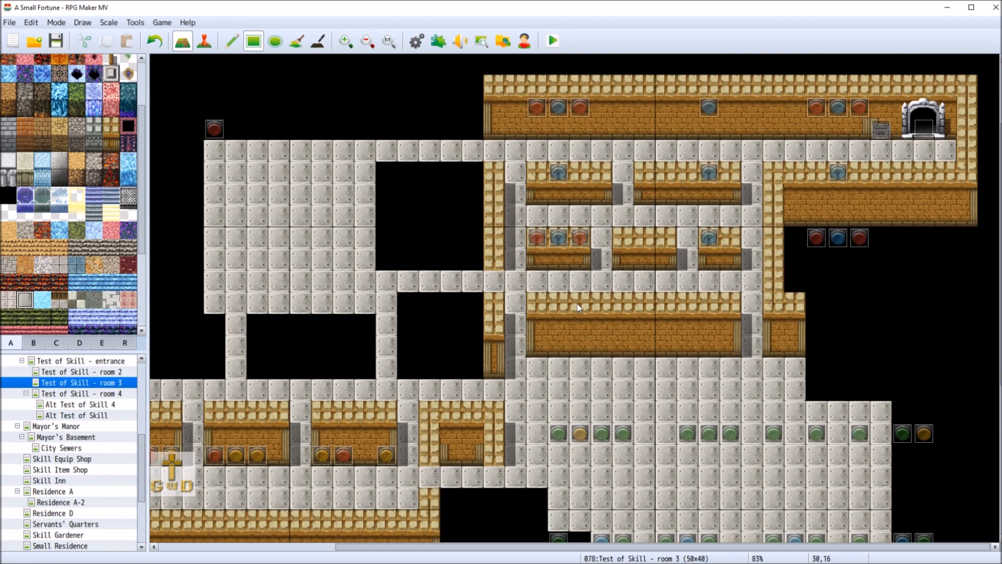
key("F6")
scroll(728, 300, "down", 3)
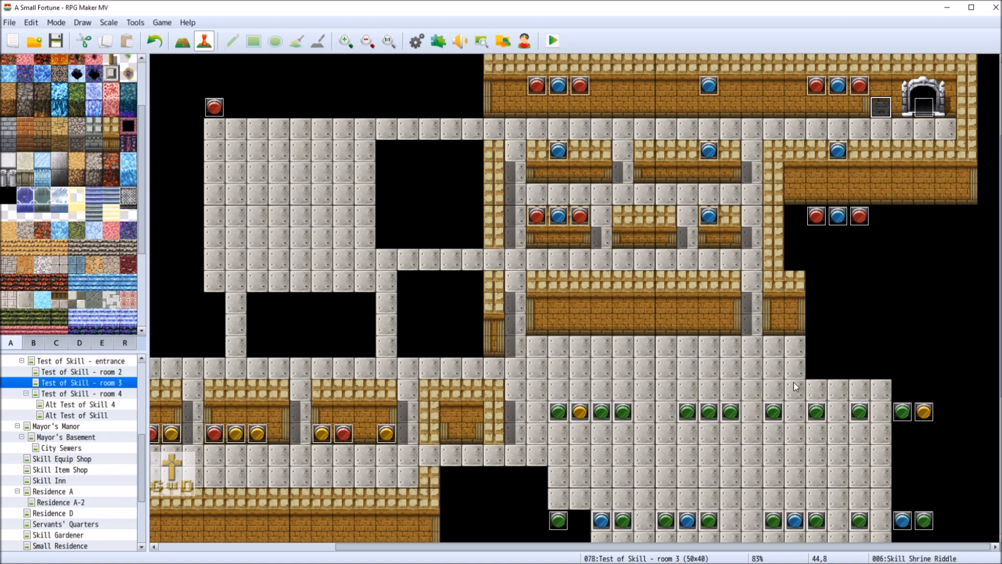
scroll(797, 388, "up", 3)
Clear the upper room's partitions, south wall and west wall and the whole northwest room with Darkness tiles
left_click(14, 198)
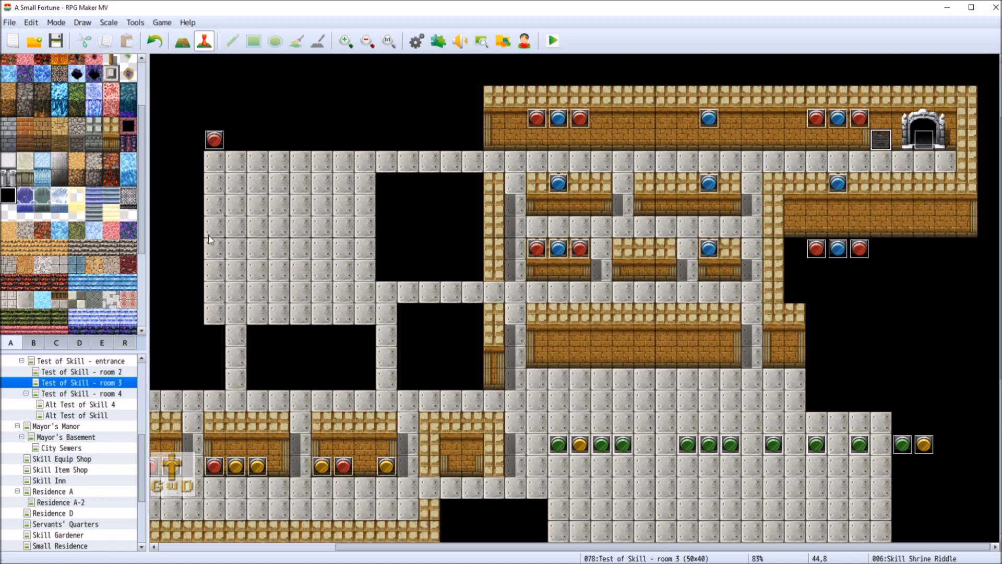
left_click(182, 41)
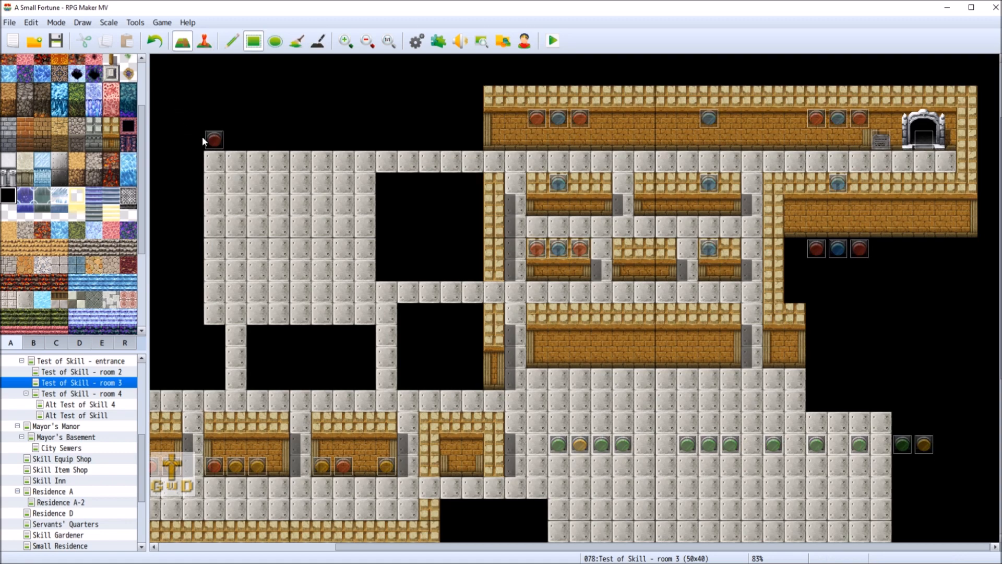
left_click_drag(213, 160, 369, 299)
key("ctrl+z")
left_click_drag(537, 183, 788, 365)
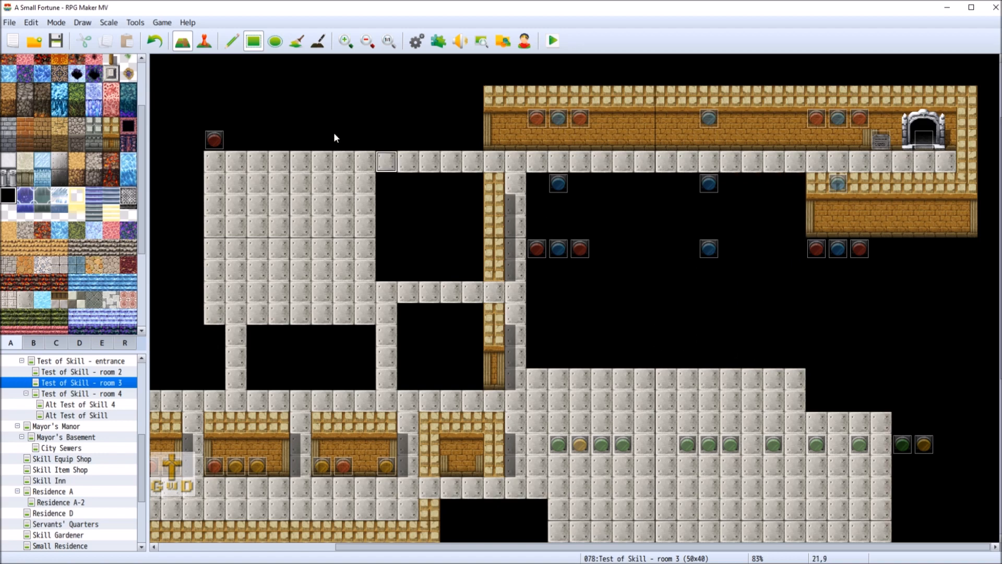
mouse_move(170, 140)
left_mouse_down()
mouse_move(500, 355)
mouse_move(507, 386)
left_mouse_up()
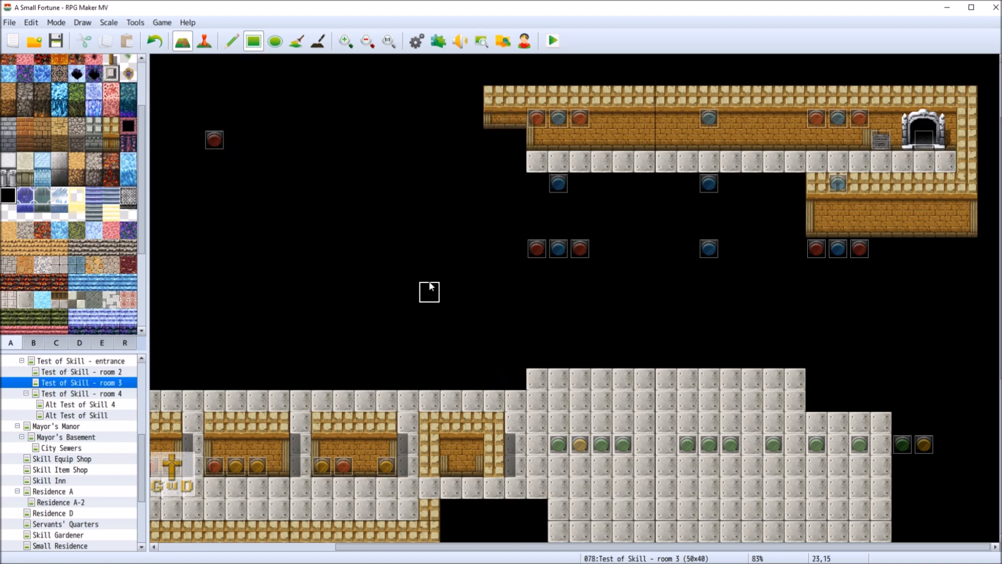
Clear the lower hall and most of the southwestern corridors with Darkness tiles, leaving the switch events in place
scroll(428, 280, "down", 3)
mouse_move(228, 272)
left_mouse_down()
mouse_move(626, 459)
mouse_move(899, 517)
mouse_move(898, 527)
left_mouse_up()
left_click_drag(605, 535, 869, 541)
scroll(988, 371, "down", 1)
scroll(574, 298, "down", 5)
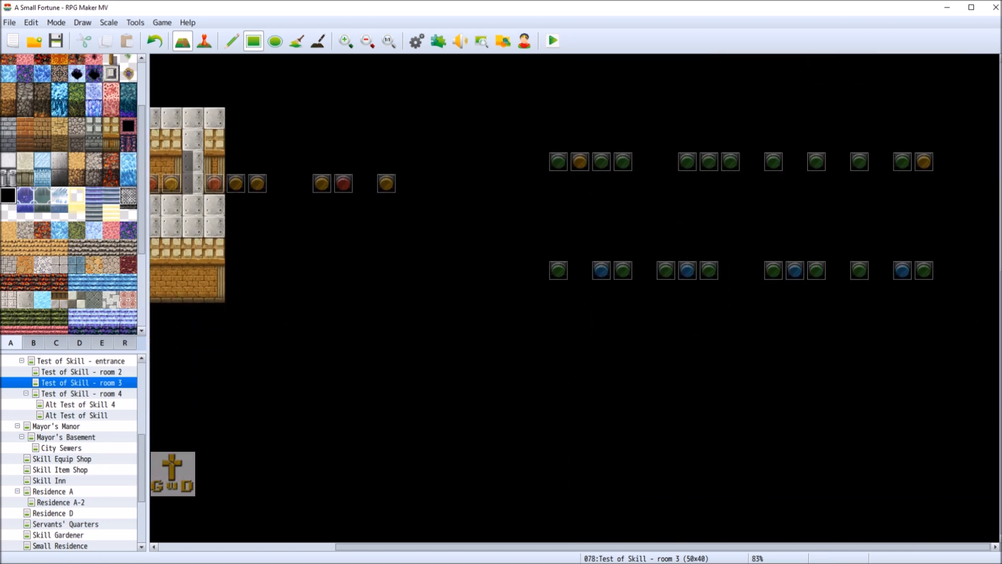
scroll(975, 399, "up", 12)
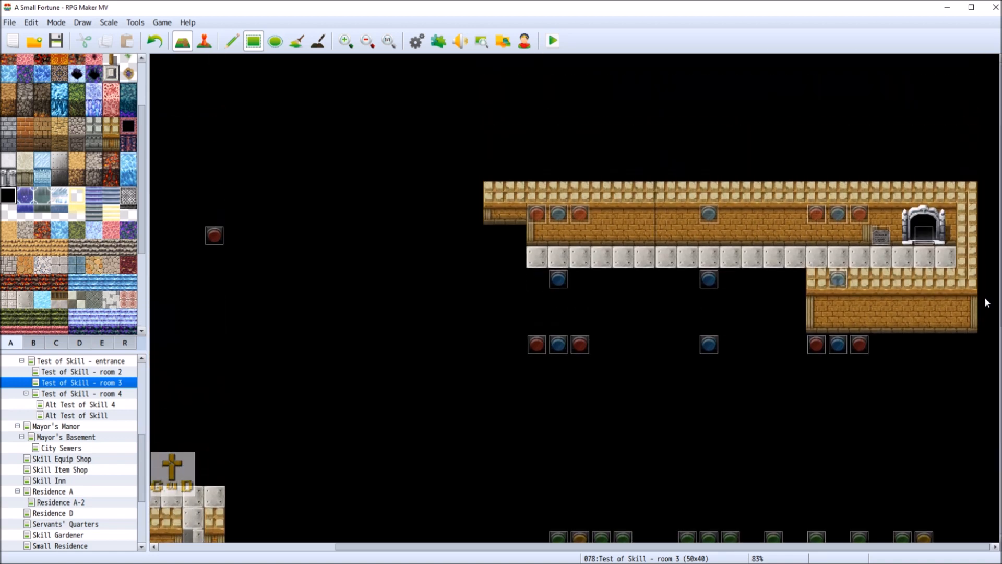
Save the project, then cut the isolated western red switch event and the westernmost red switch in the lower row
left_click(61, 40)
left_click(204, 41)
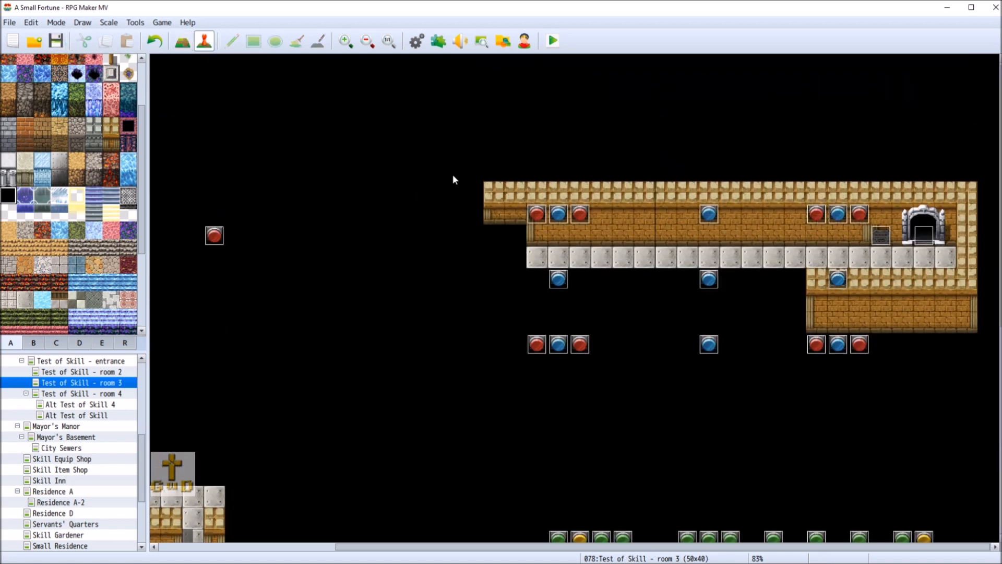
right_click(221, 240)
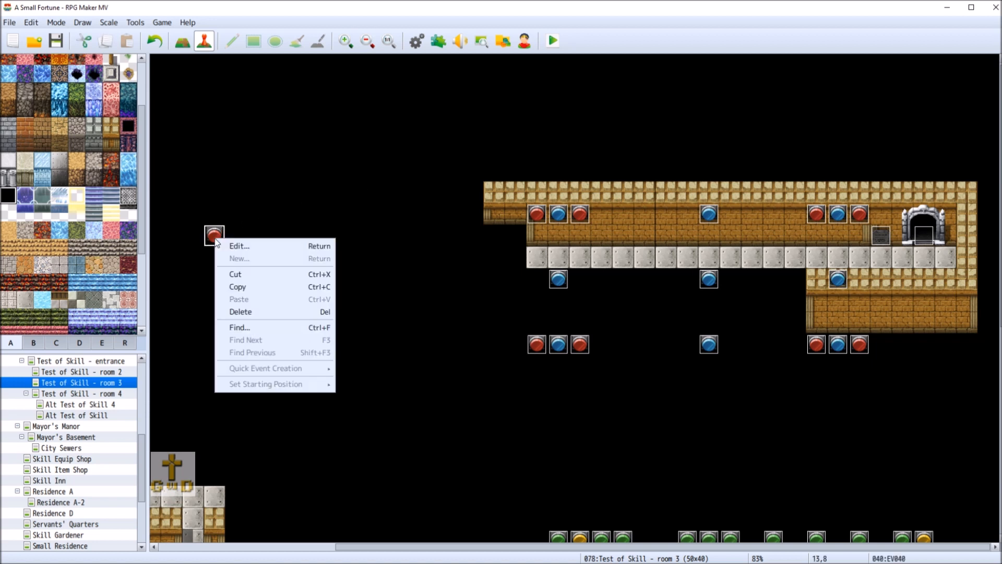
left_click(254, 275)
left_click(537, 344)
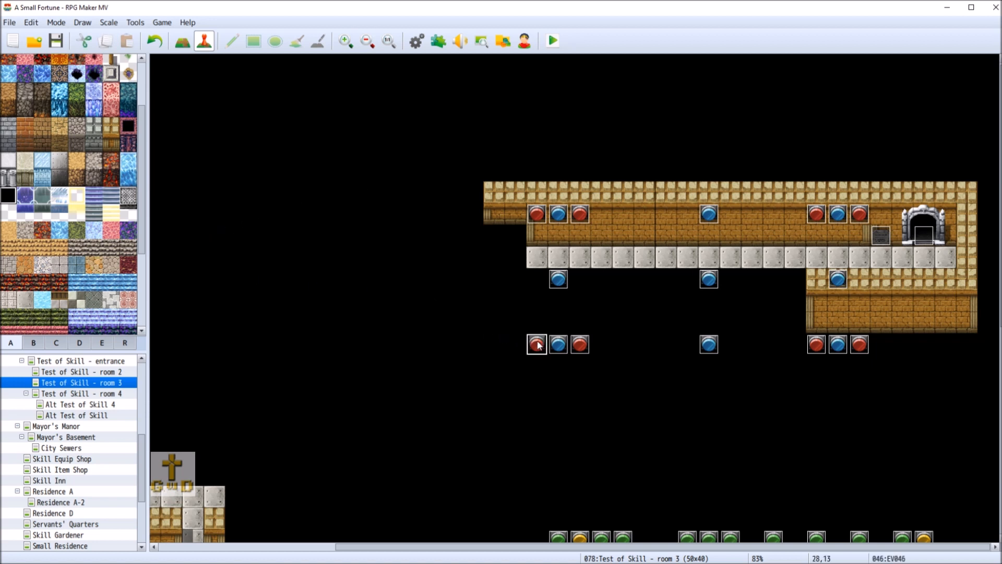
right_click(539, 344)
left_click(560, 381)
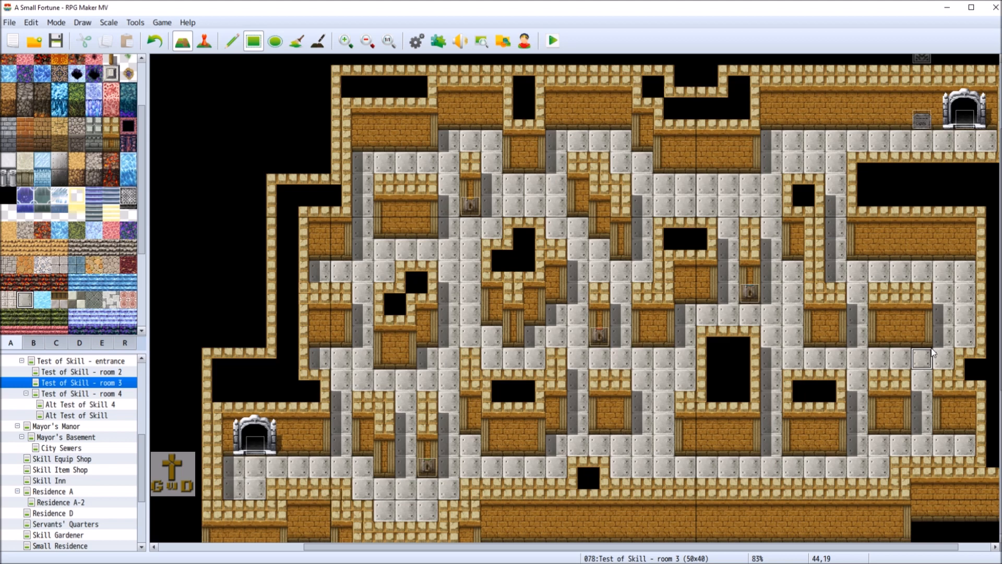
Create an event named "decoy yellow a" on the wall tile at 19,24, just west of the existing southwestern lever
left_click_drag(538, 546, 574, 550)
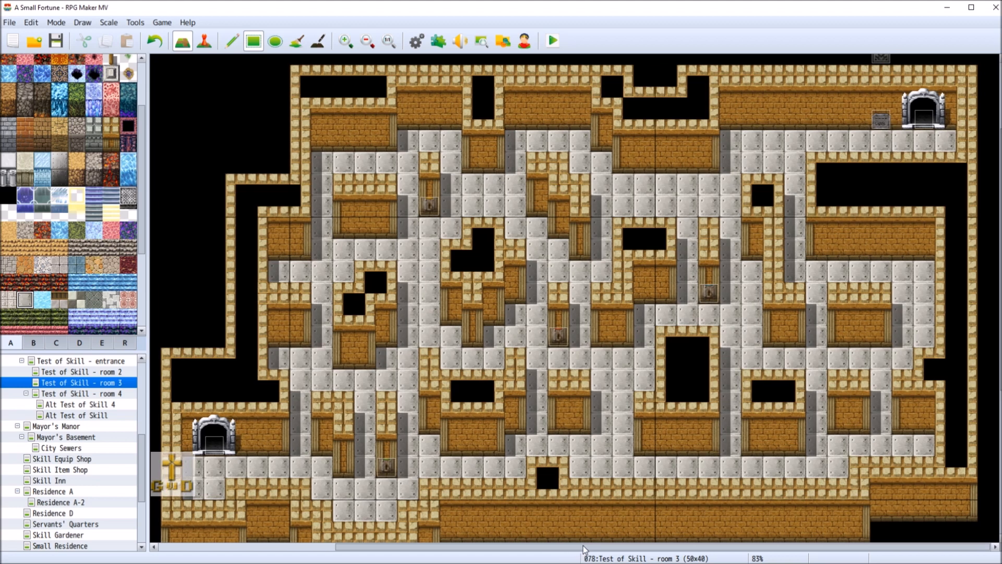
left_click(204, 41)
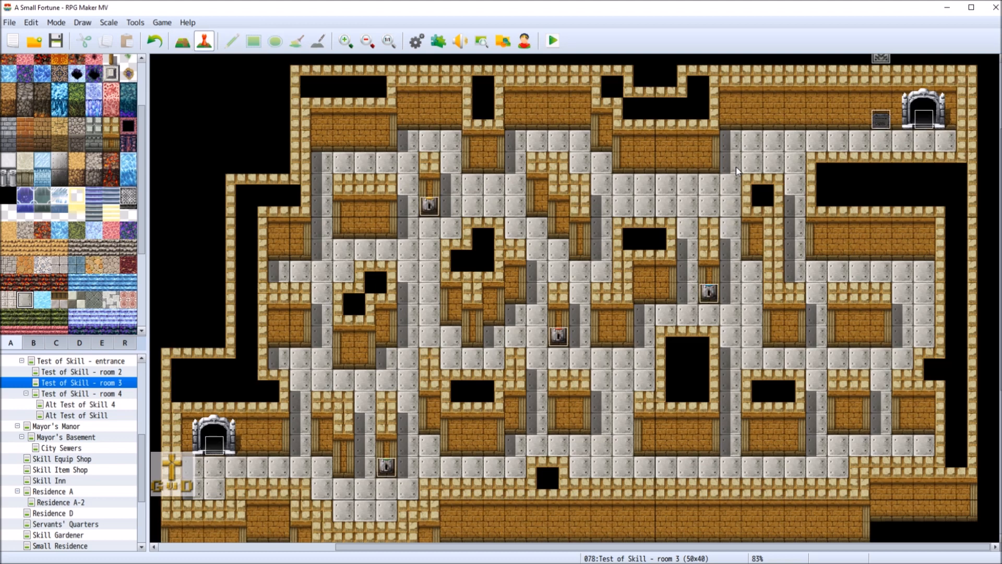
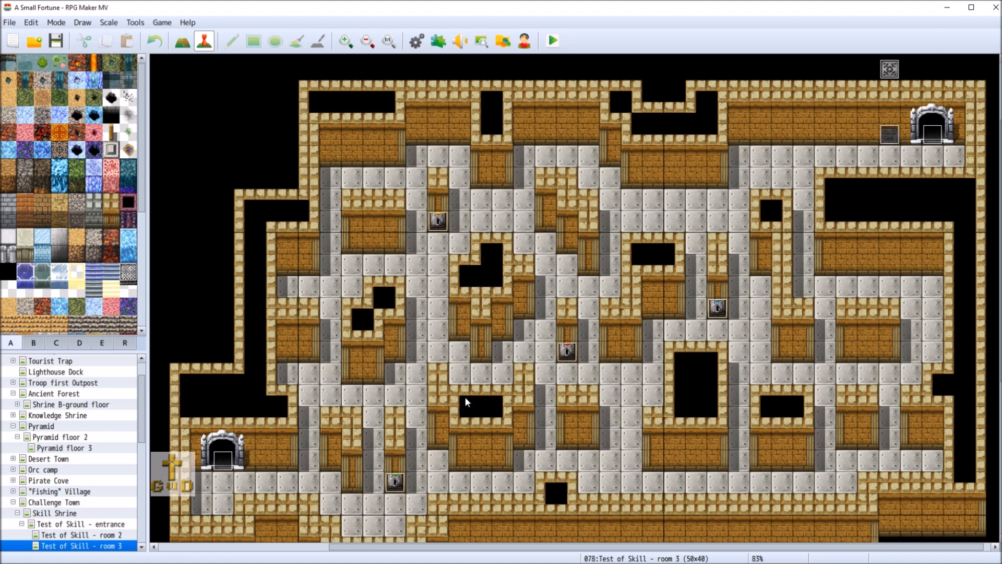
right_click(352, 482)
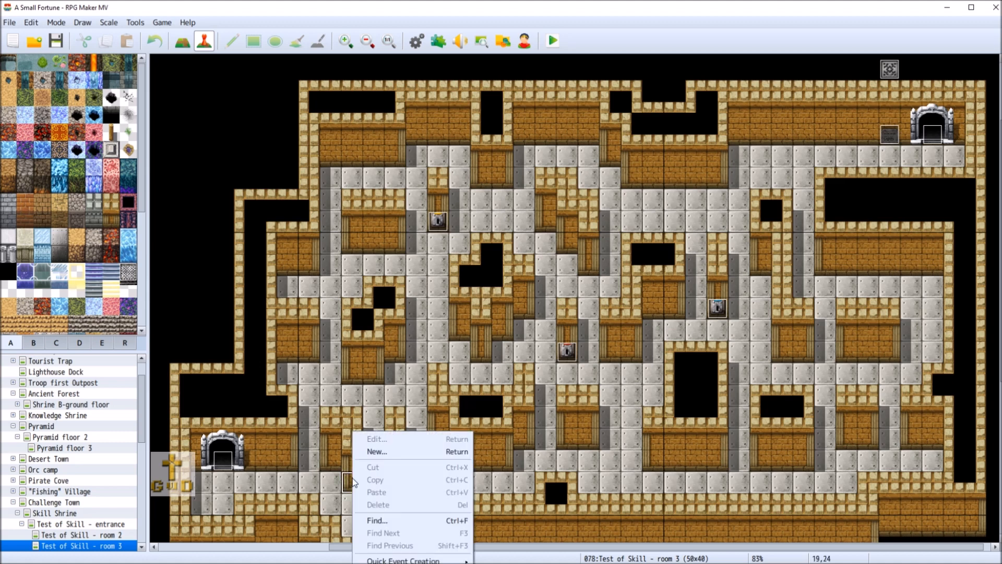
left_click(377, 452)
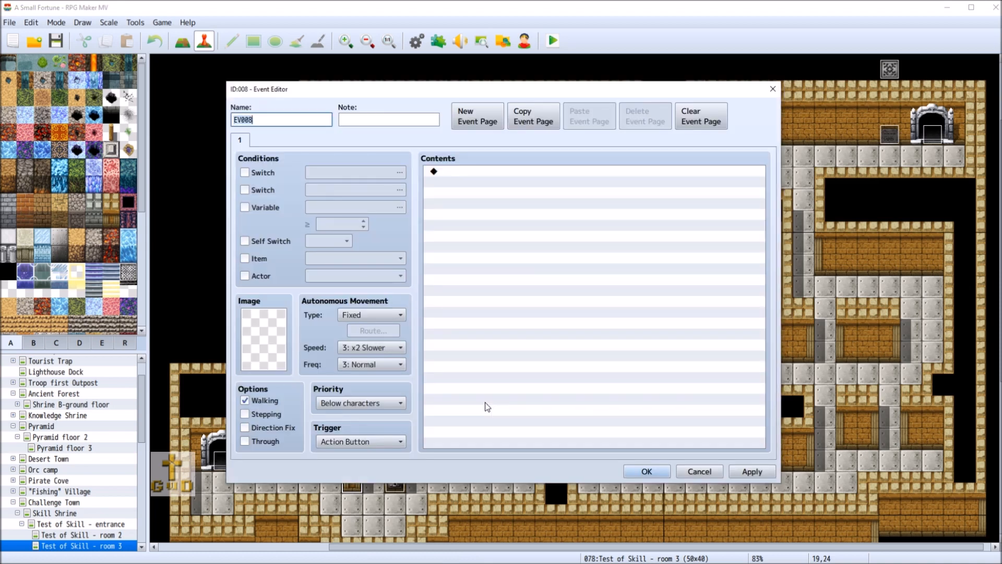
type("decoy yellow a")
Give the decoy event the yellow lever graphic from !Switch2 and set its trigger to Player Touch
double_click(246, 361)
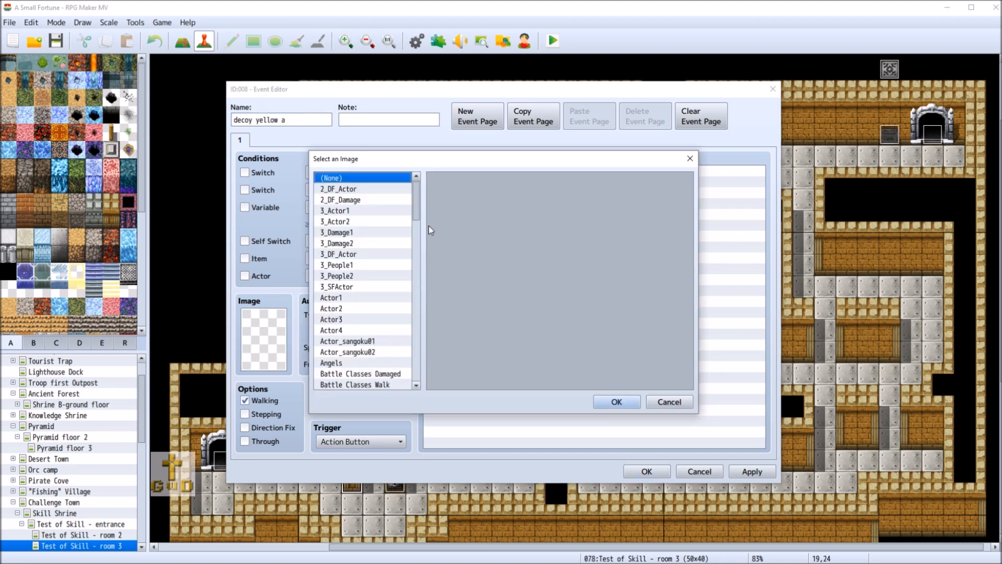
left_click_drag(415, 189, 418, 327)
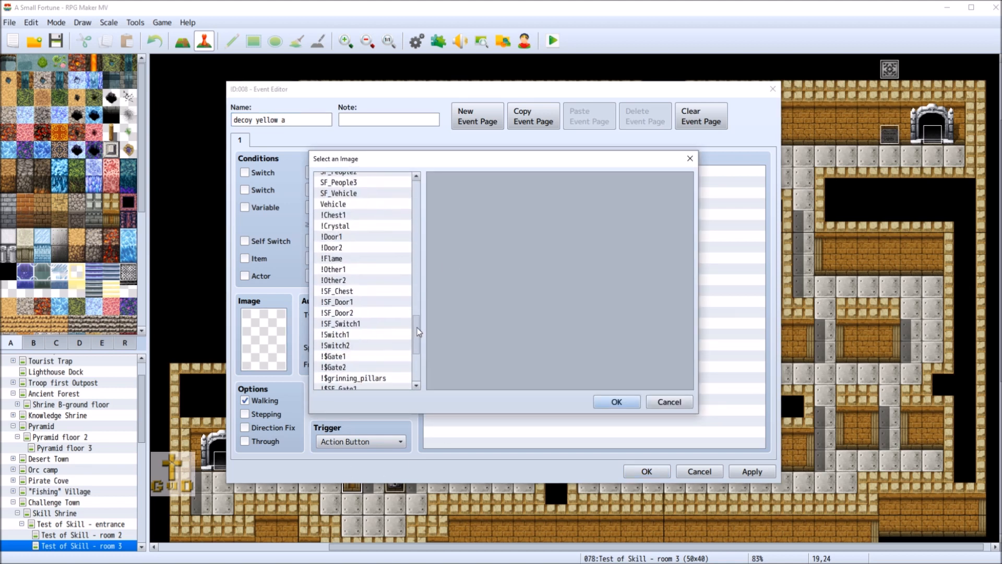
scroll(408, 328, "down", 1)
left_click(368, 331)
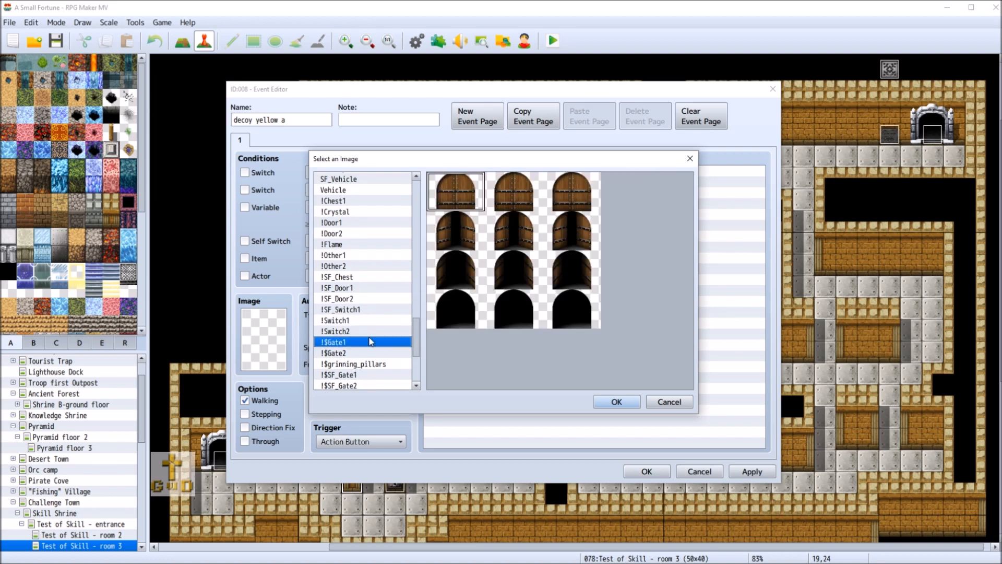
left_click(513, 180)
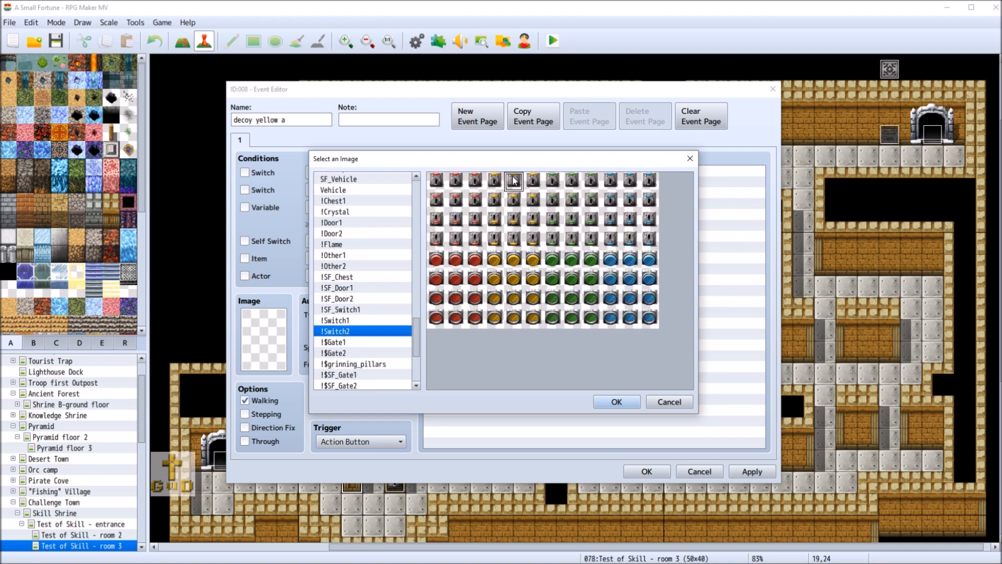
double_click(513, 180)
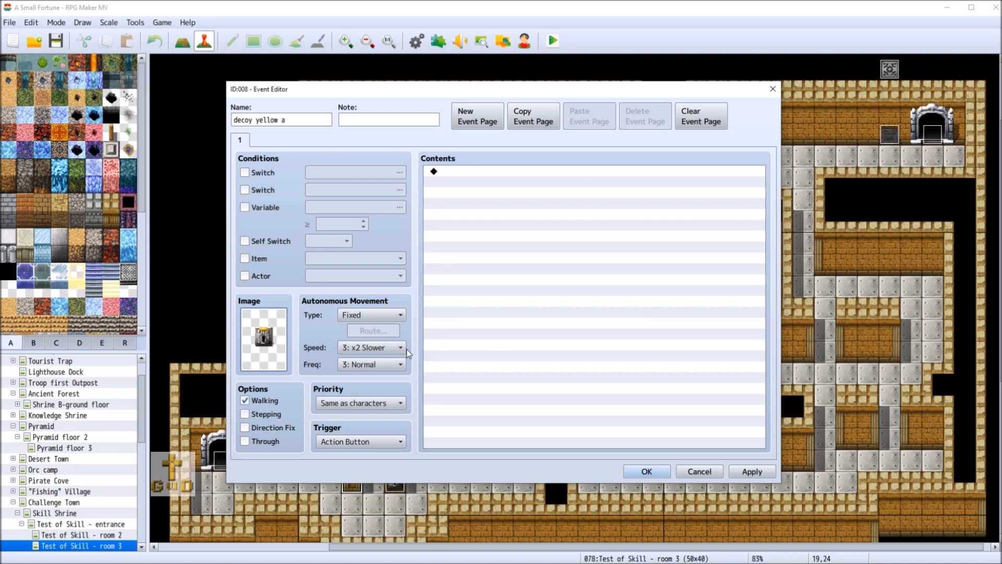
left_click(363, 442)
left_click(336, 466)
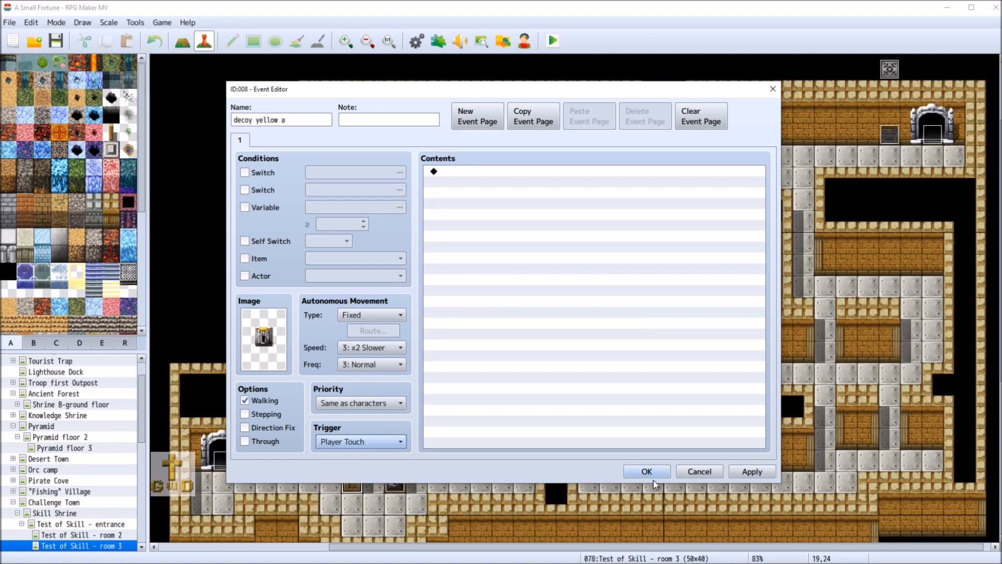
Save the decoy yellow a event and review the contents of the Skill Shrine Riddle event
left_click(647, 472)
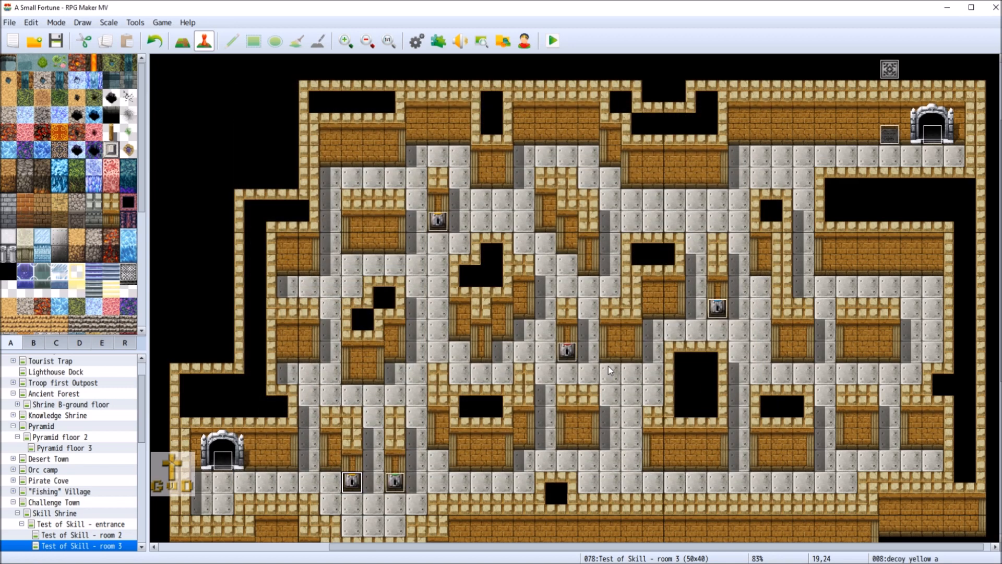
right_click(898, 136)
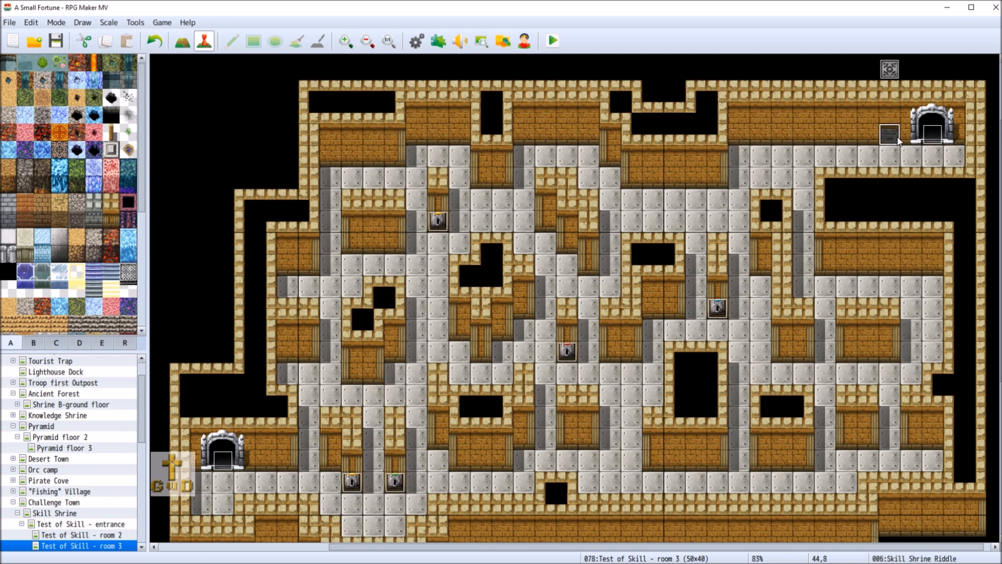
left_click(919, 146)
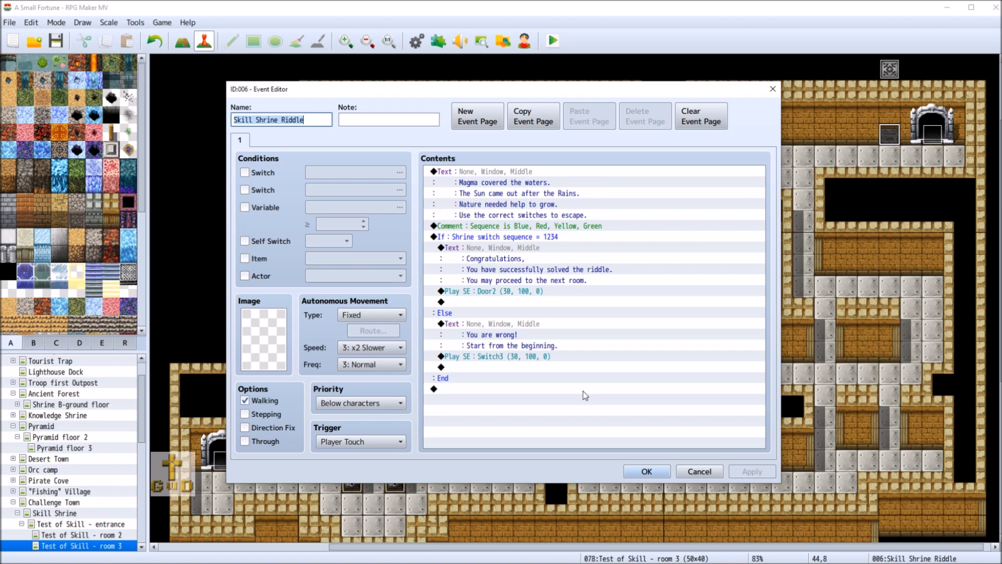
left_click(699, 472)
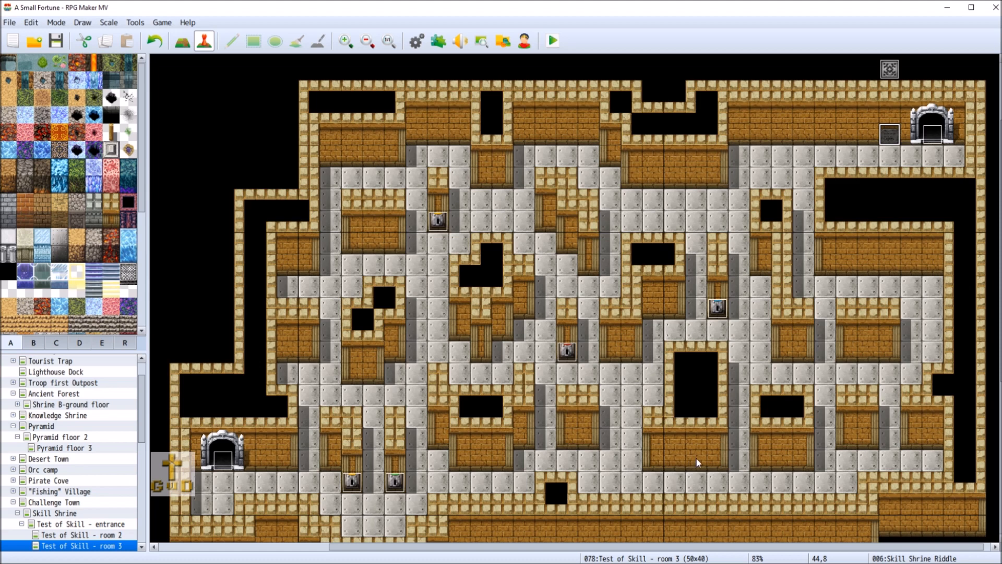
Copy the decoy yellow a switch event onto the wall tile at 34,23
right_click(678, 460)
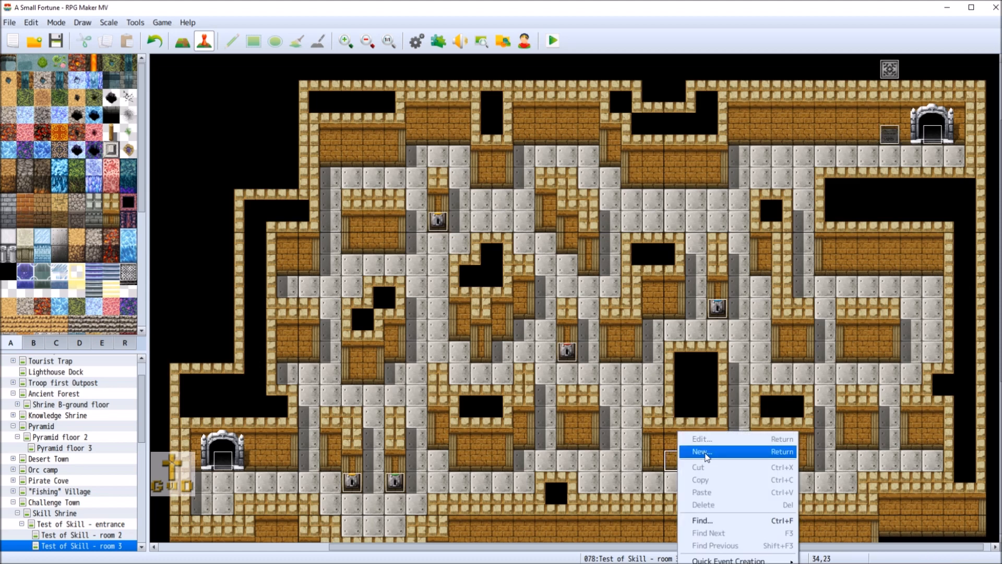
right_click(351, 482)
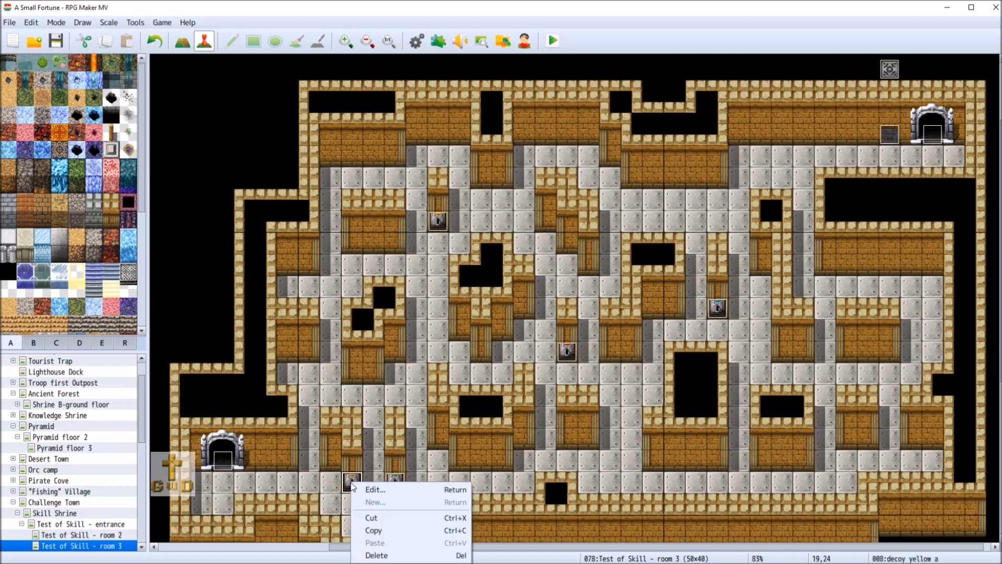
left_click(383, 531)
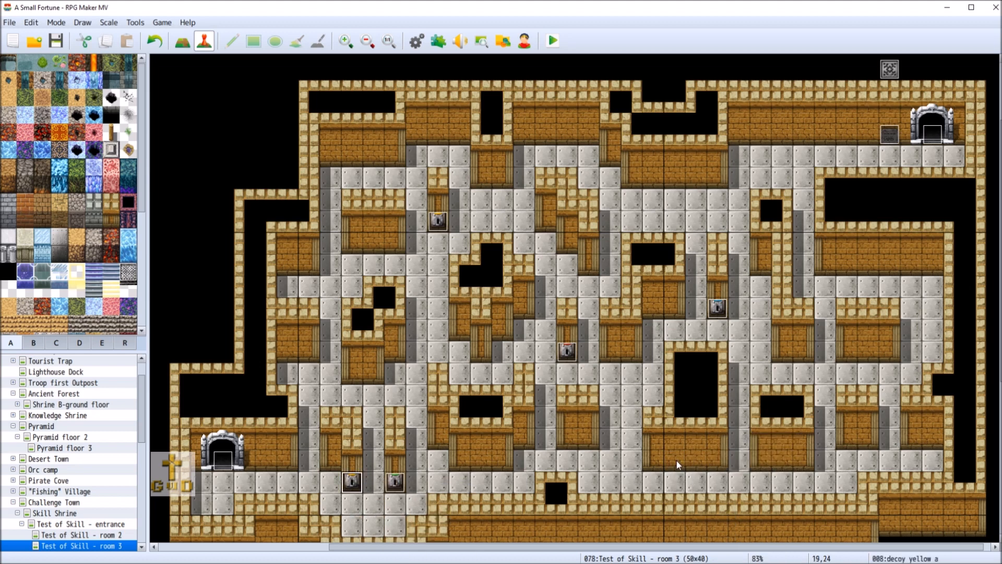
right_click(677, 461)
left_click(704, 495)
Rename the copied switch event at tile 34,23 to decoy yellow b and save it
right_click(680, 461)
left_click(699, 440)
left_click(298, 119)
key("BackSpace")
type("b")
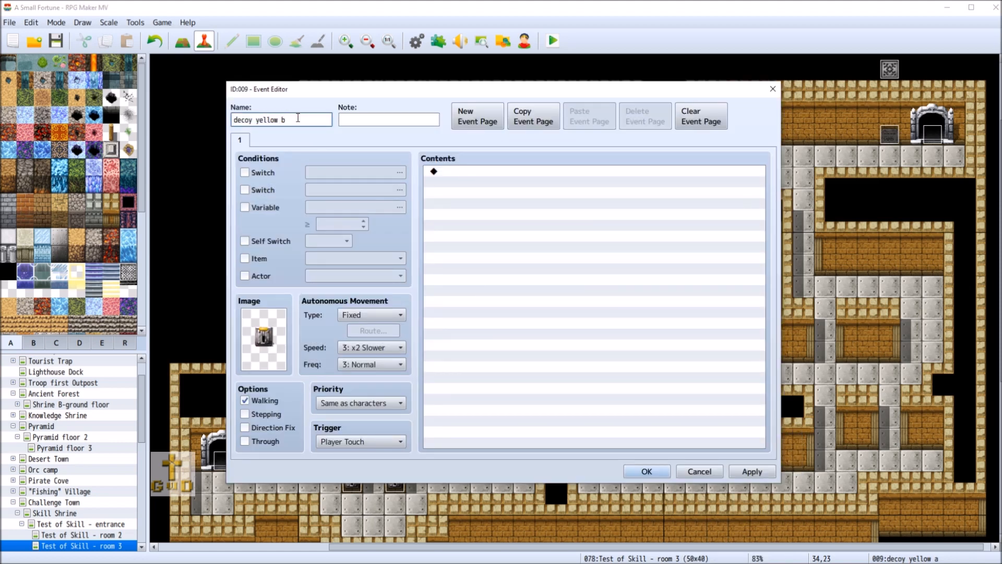
left_click(648, 474)
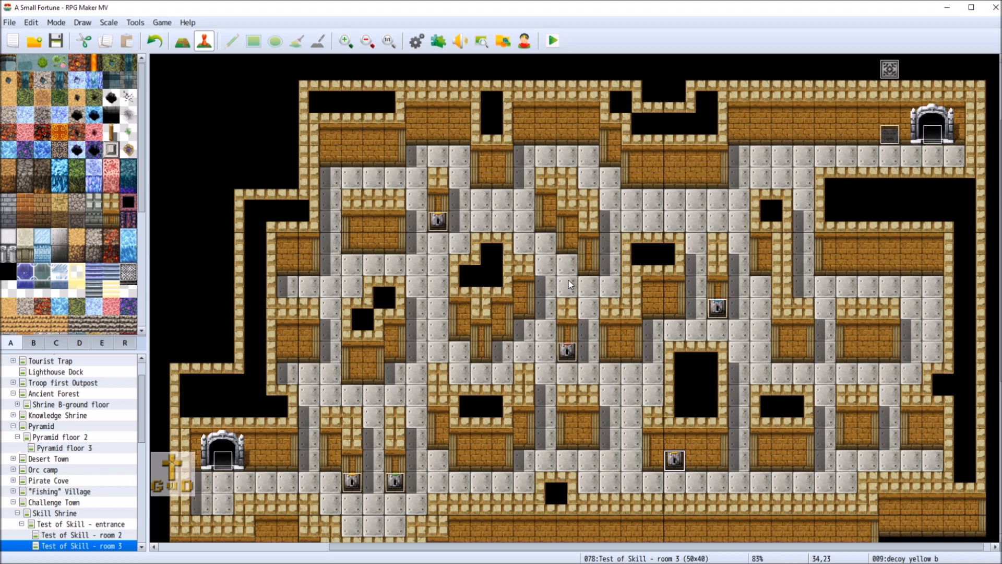
Paste another copy of the yellow decoy switch at tile 27,16 and rename it decoy yellow c
right_click(526, 309)
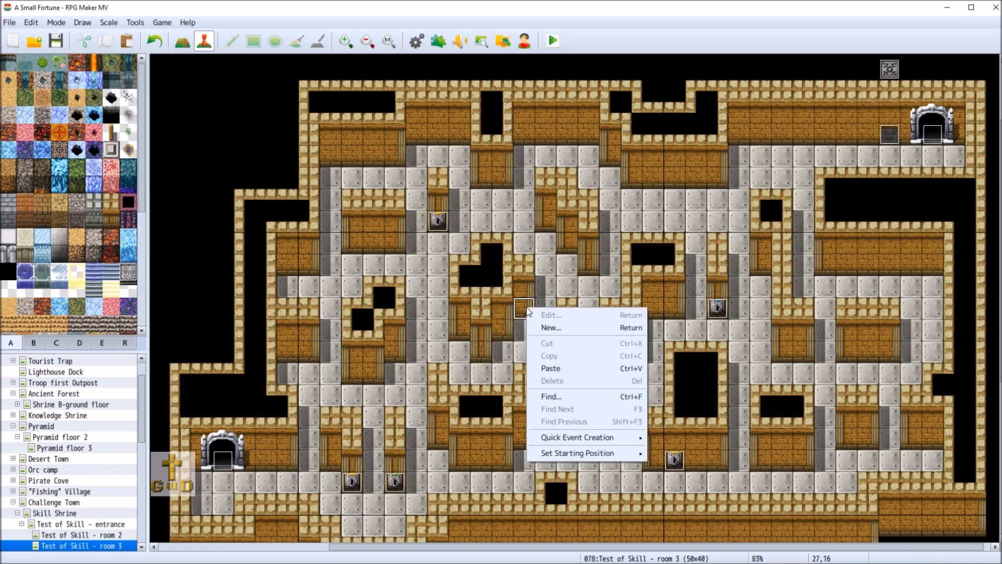
left_click(552, 368)
right_click(525, 302)
left_click(591, 308)
left_click(299, 121)
key("BackSpace")
type("coy yellow c")
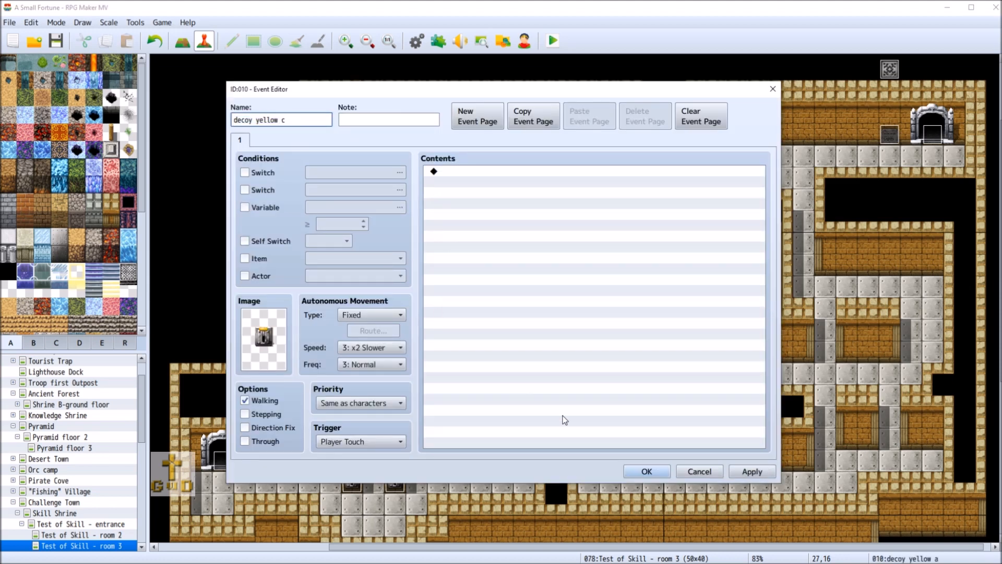
key("Return")
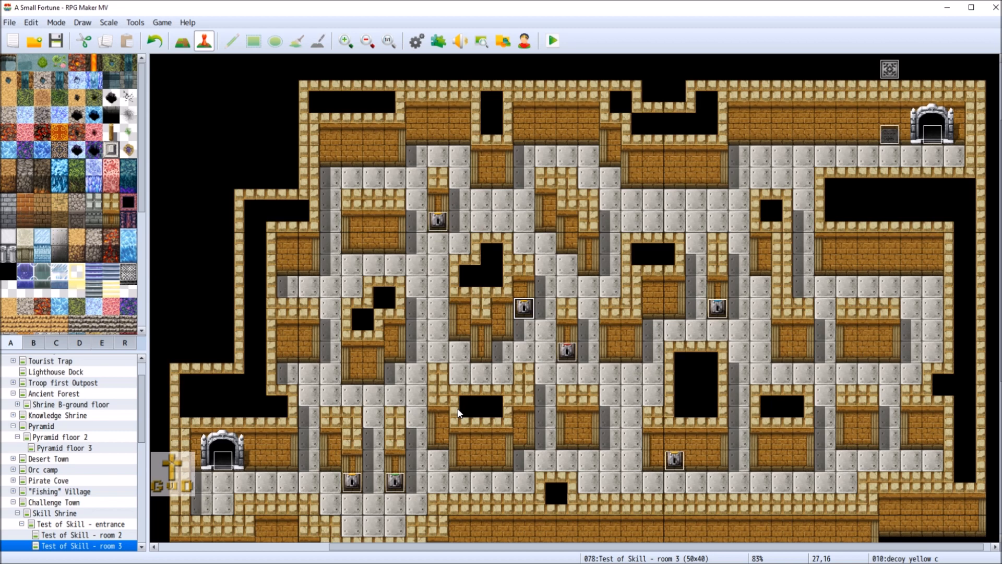
Check the riddle text and the required switch color sequence in the Skill Shrine Riddle event
right_click(889, 137)
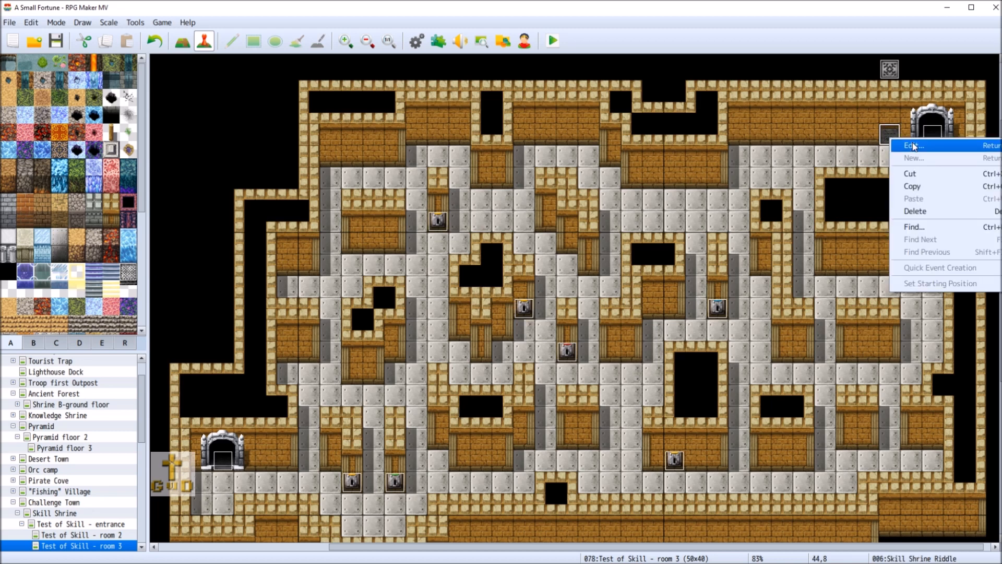
left_click(906, 145)
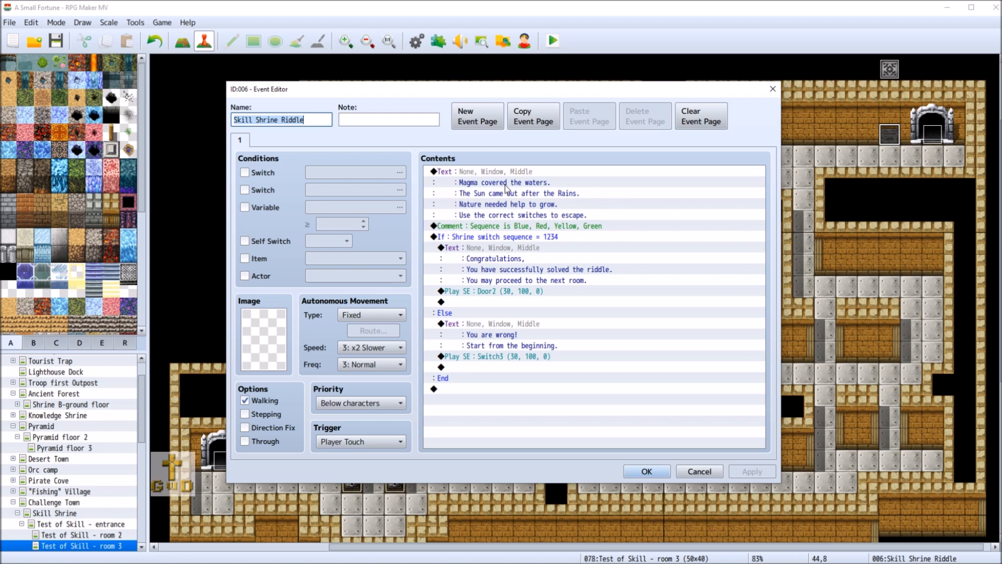
left_click(687, 473)
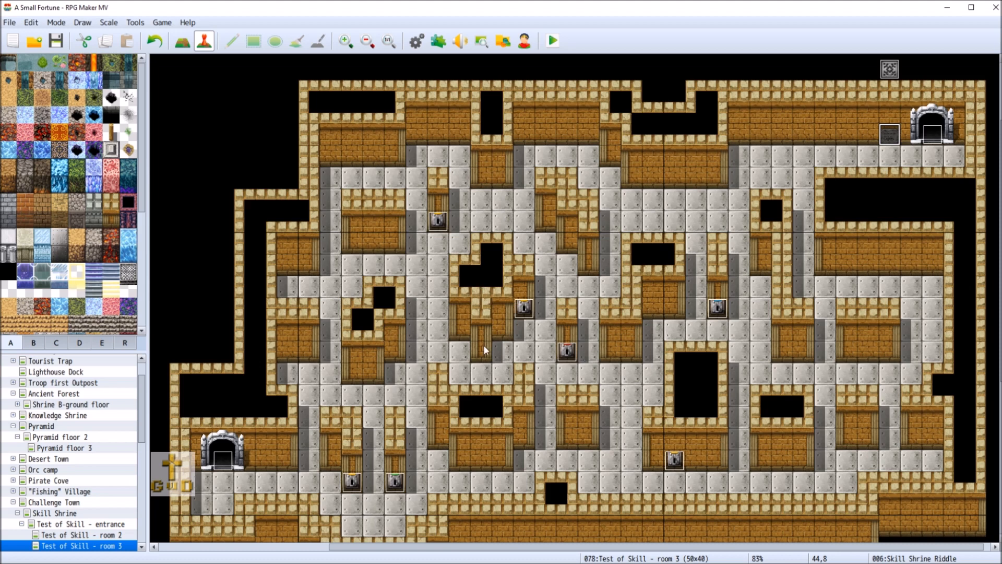
Create a new event at tile 25,23 with the blue switch image from !Switch2 and a Player Touch trigger
right_click(483, 455)
left_click(522, 452)
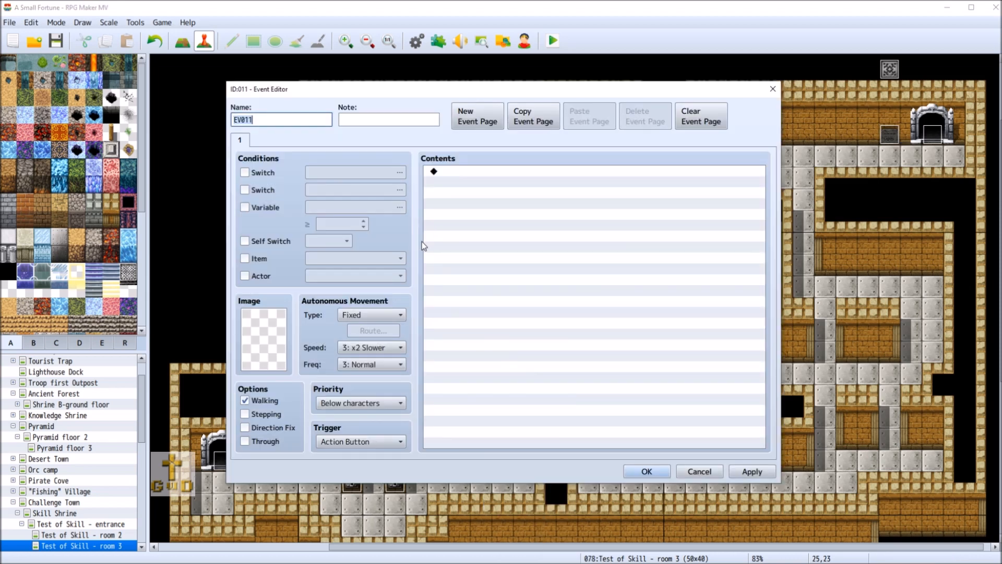
double_click(270, 342)
left_click_drag(417, 200, 417, 334)
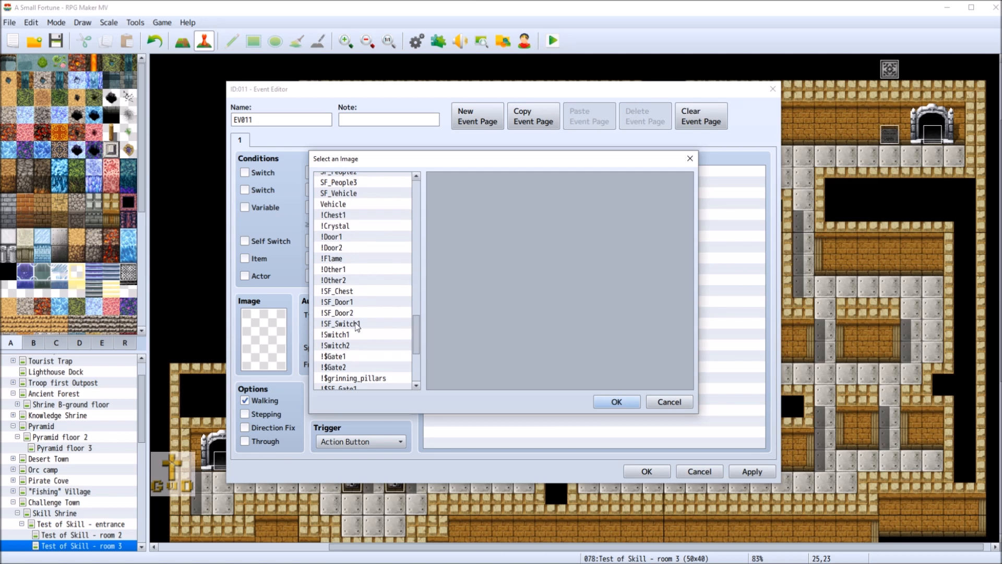
left_click(350, 346)
double_click(629, 183)
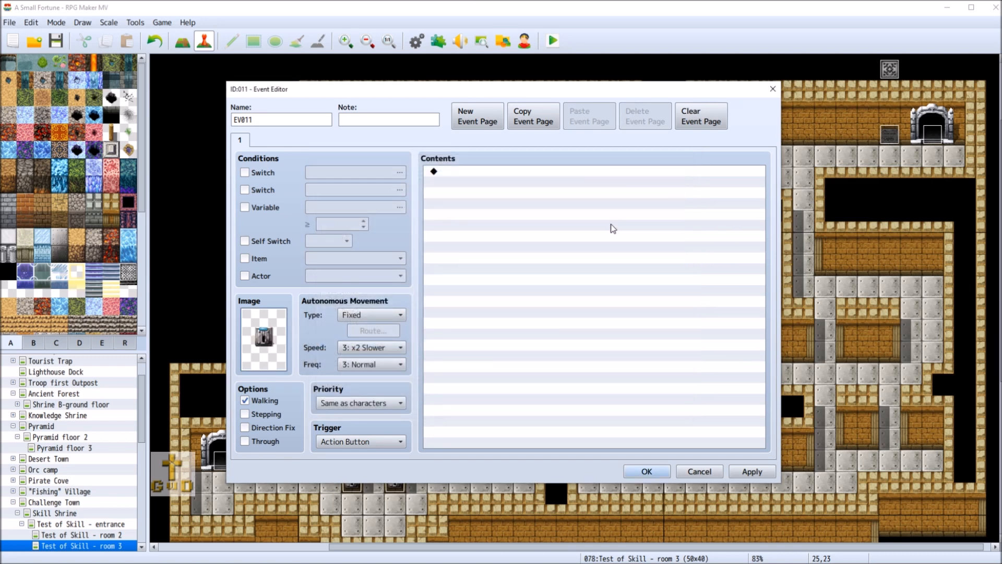
left_click(373, 443)
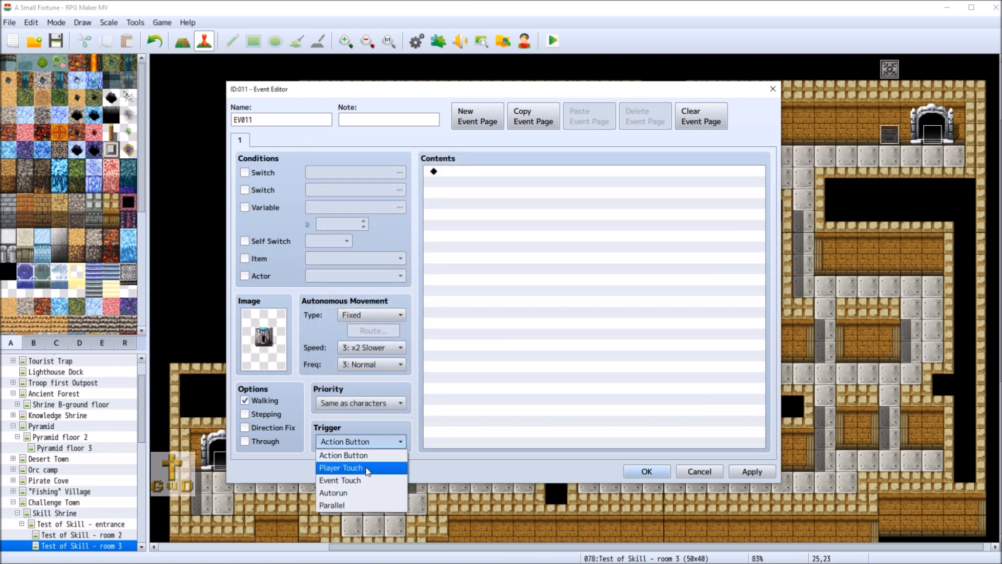
left_click(368, 468)
Name the new blue switch event Decoy Blue a and save it
left_click(271, 117)
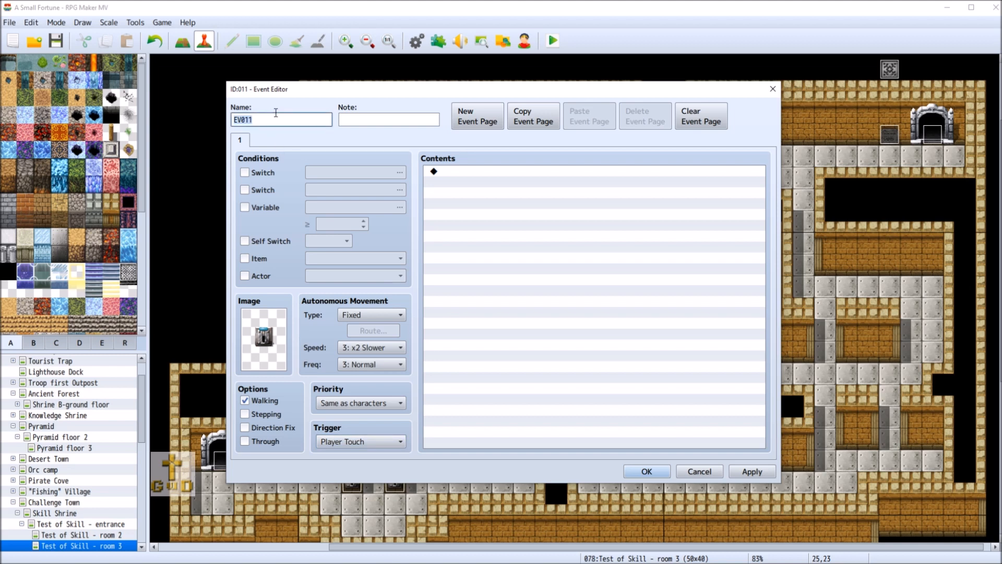
type("Blue")
key("BackSpace")
key("BackSpace")
key("BackSpace")
key("BackSpace")
key("BackSpace")
type("Decoy Blue a")
left_click(751, 472)
left_click(646, 471)
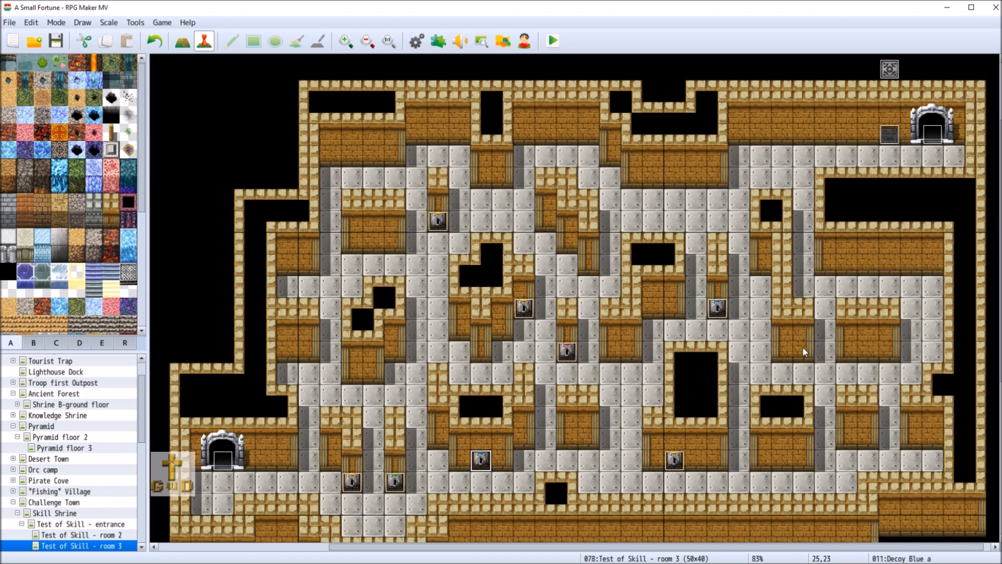
right_click(868, 347)
left_click(903, 362)
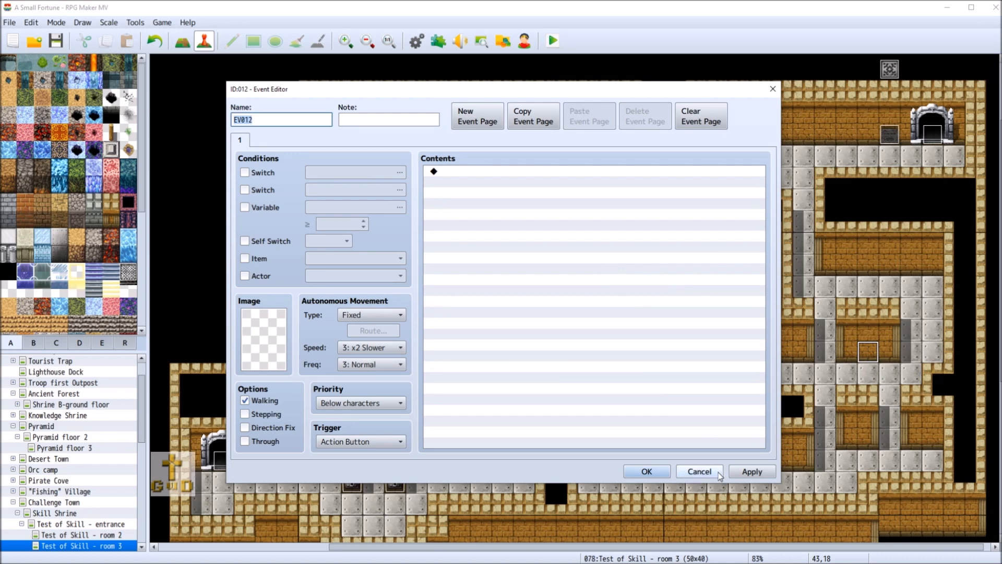
left_click(686, 471)
Copy the Decoy Blue a event onto tile 43,18 and confirm the copy with the name Decoy Blue a
right_click(483, 458)
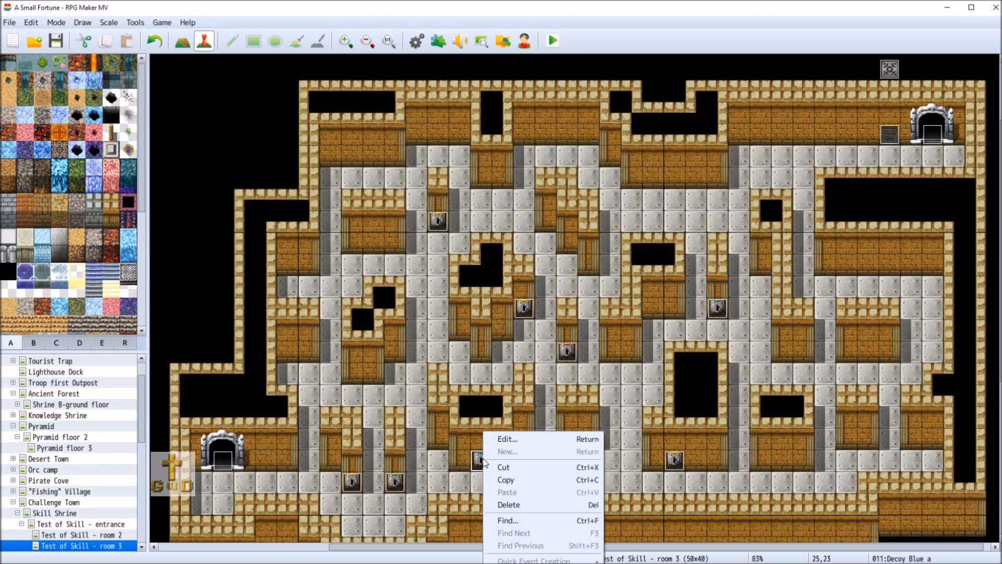
left_click(517, 480)
right_click(863, 351)
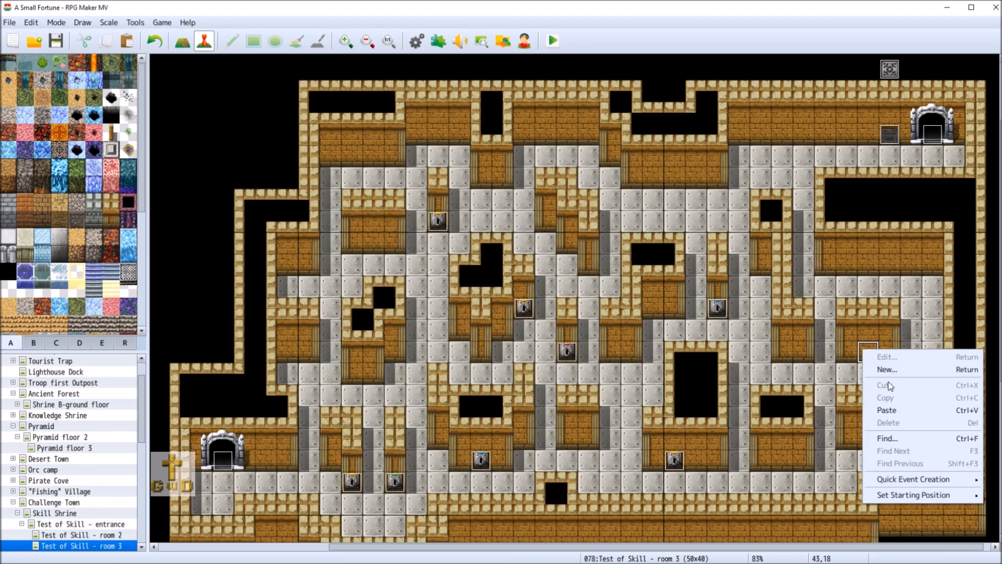
left_click(889, 410)
right_click(867, 352)
left_click(887, 358)
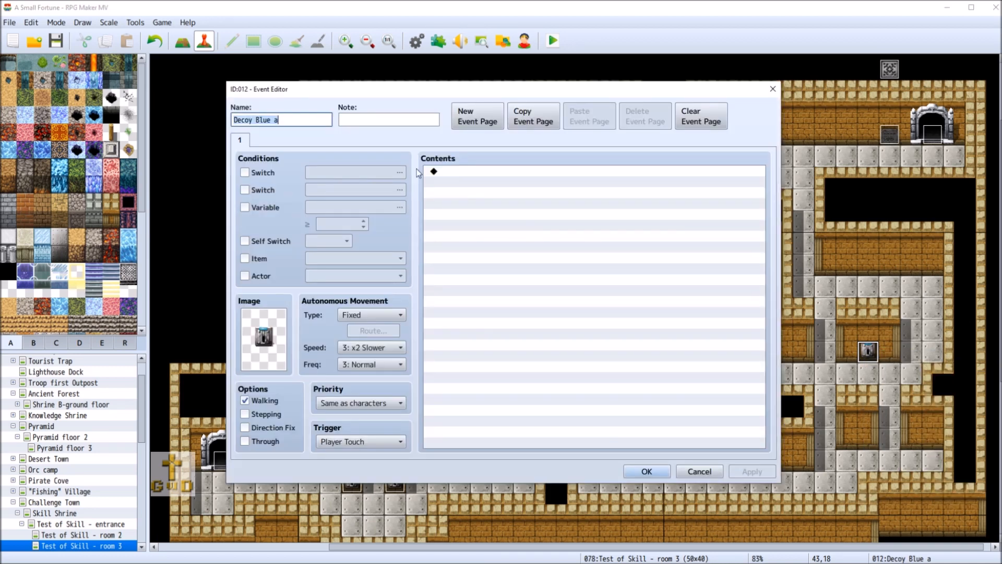
left_click(302, 120)
key("BackSpace")
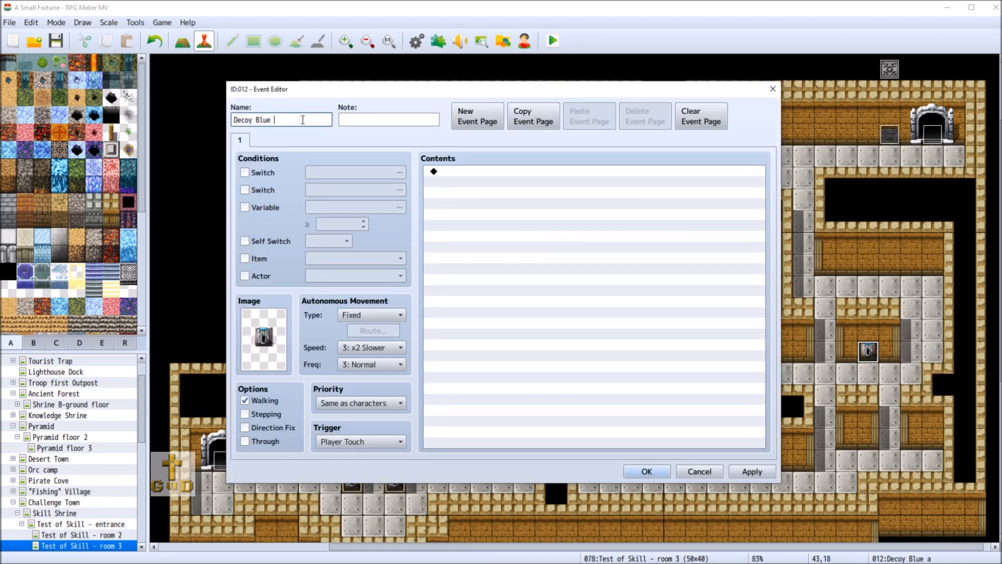
type("a")
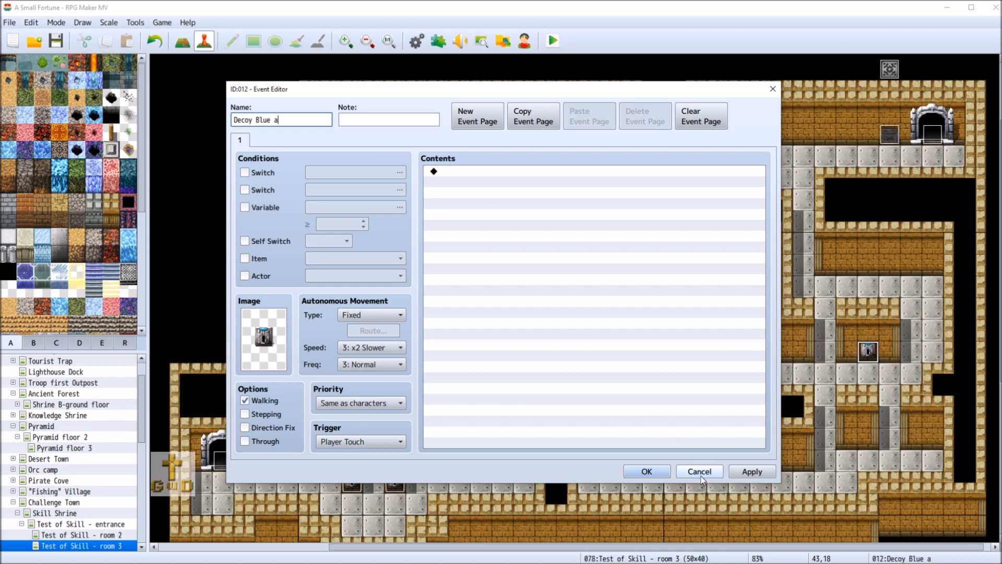
left_click(646, 471)
Rename the original blue decoy event at tile 25,23 to Decoy Blue c and save it
right_click(479, 458)
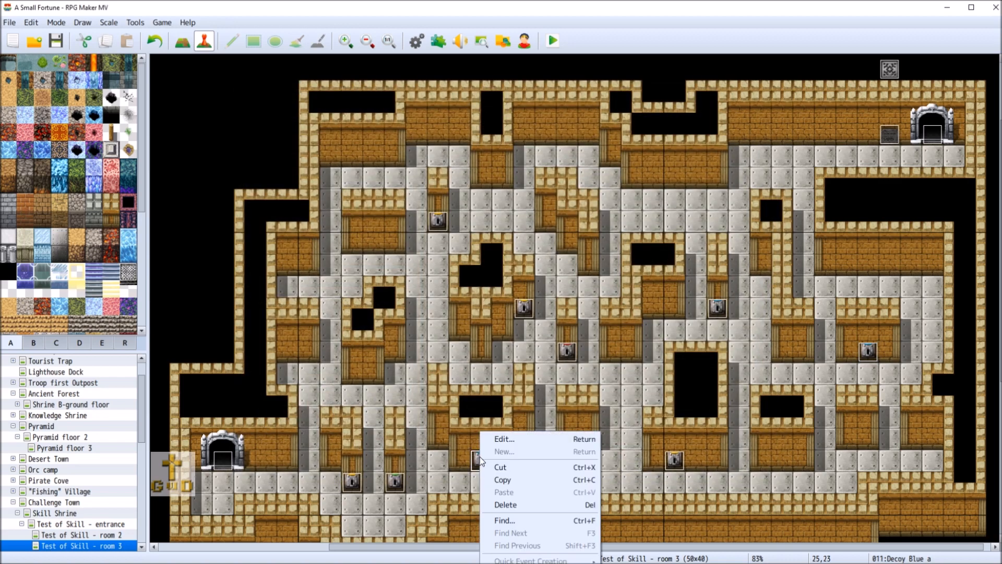
left_click(511, 438)
left_click(288, 120)
key("BackSpace")
type("coy Blue c")
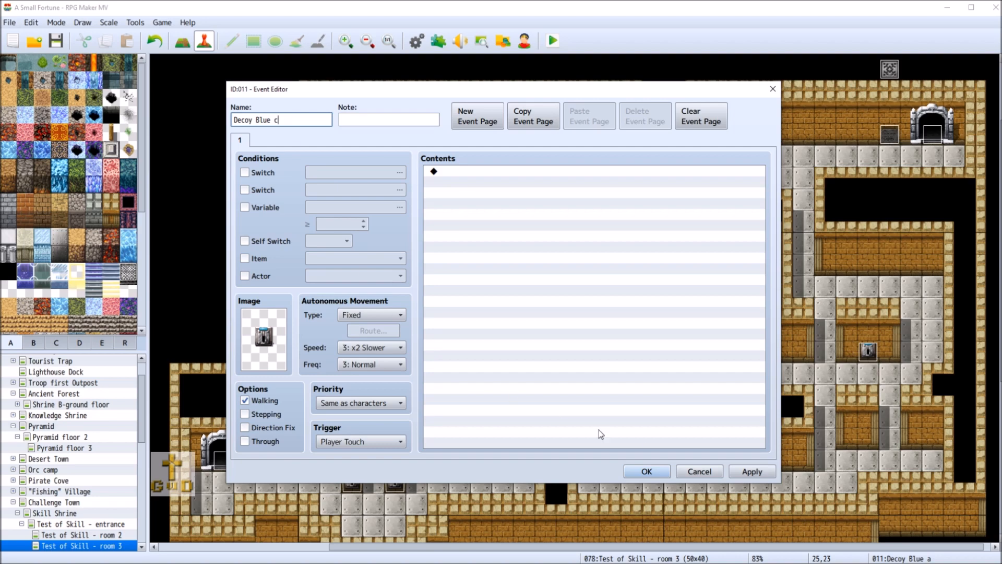
left_click(752, 471)
left_click(647, 472)
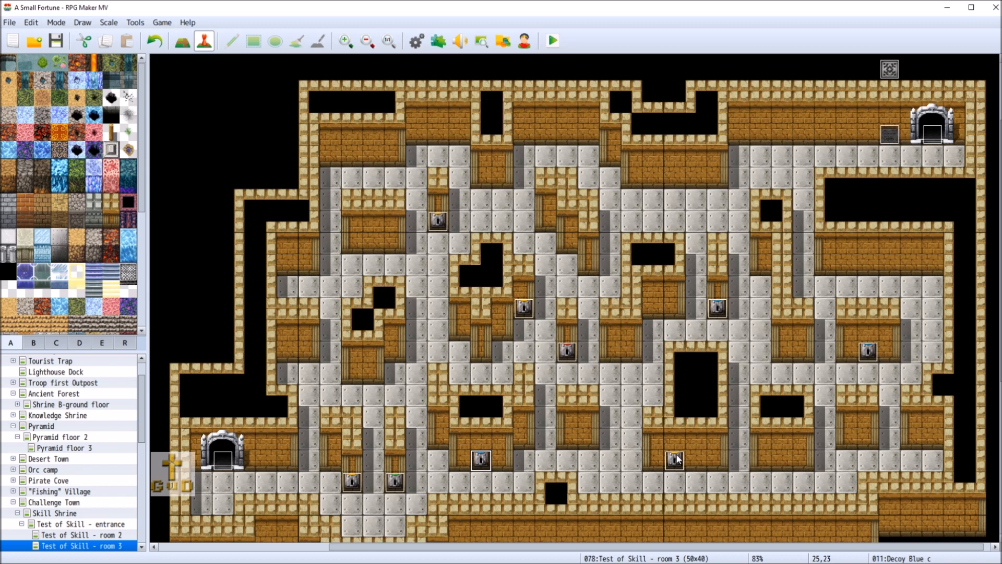
Move the decoy yellow c event from tile 27,16 to the wall tile at 38,14
right_click(524, 310)
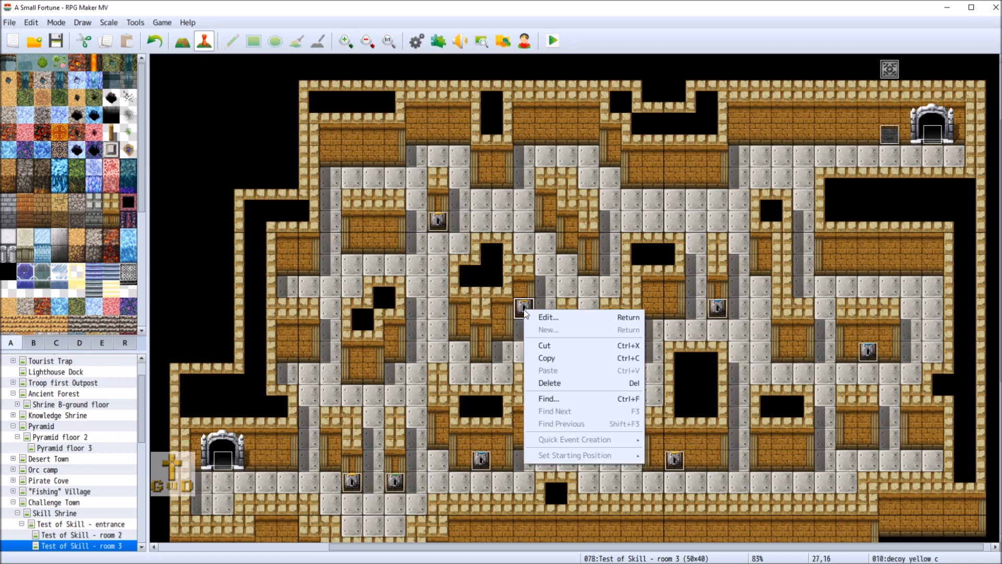
left_click(556, 348)
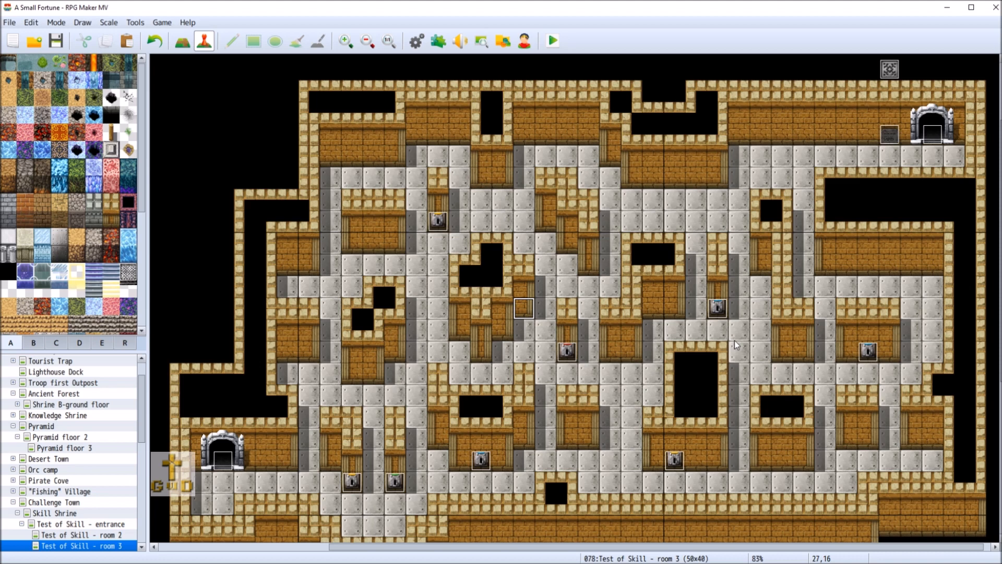
right_click(763, 260)
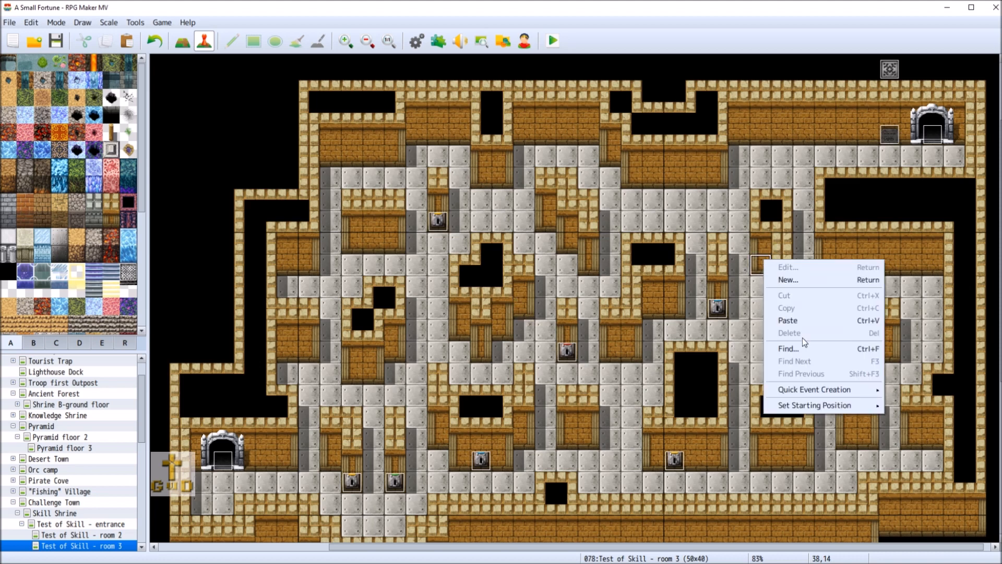
left_click(755, 302)
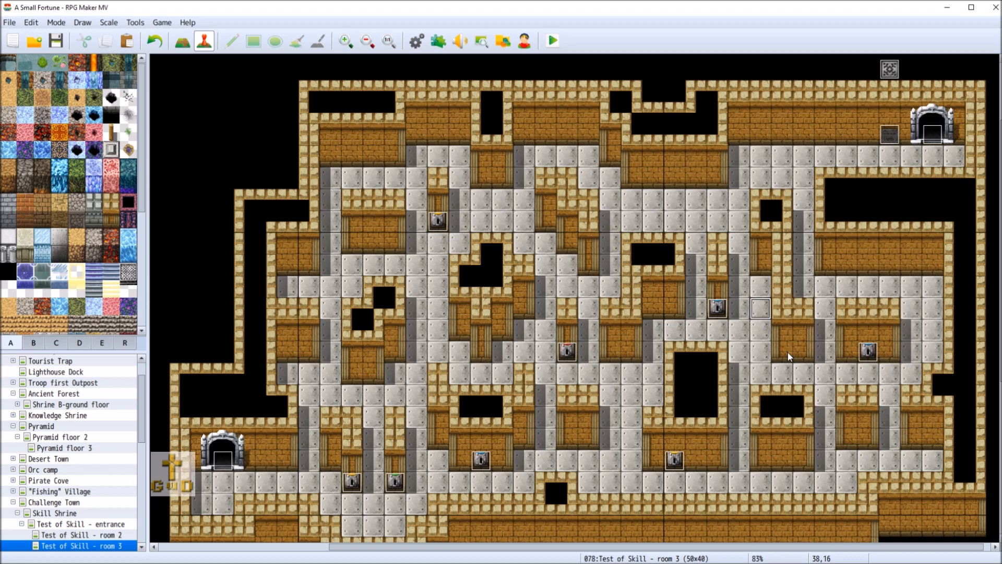
right_click(763, 261)
left_click(796, 324)
Rename the yellow decoy event at tile 38,14 to decoy yellow a and confirm it
right_click(763, 264)
left_click(784, 270)
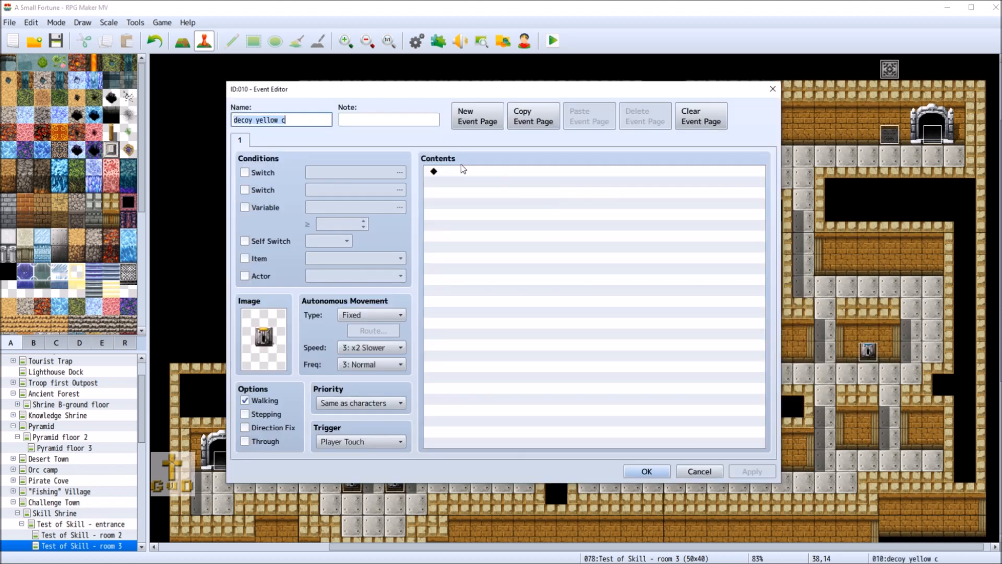
left_click(293, 120)
key("BackSpace")
type("a")
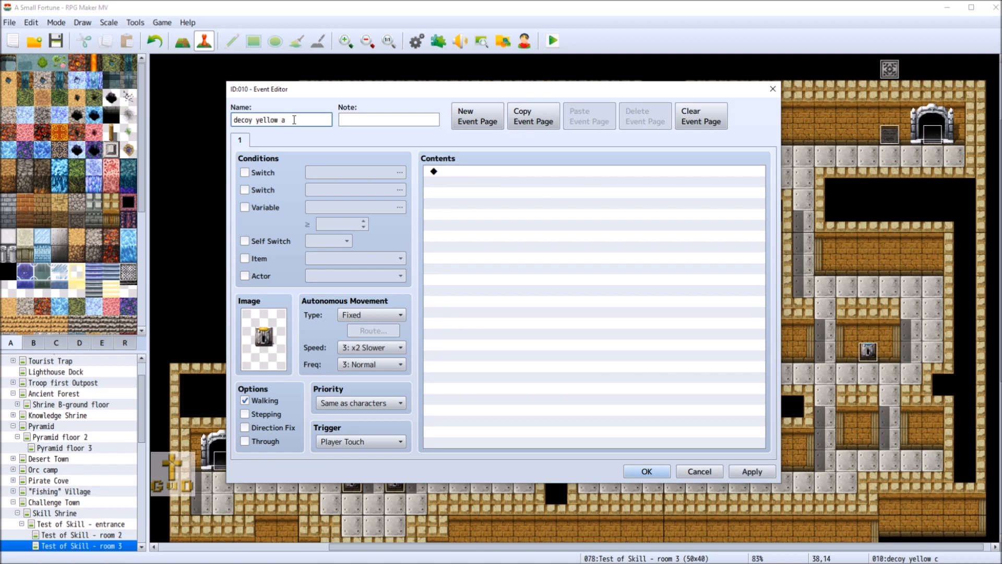
left_click(647, 471)
Check the name of the yellow decoy event at tile 34,23 and close it without changes
right_click(672, 460)
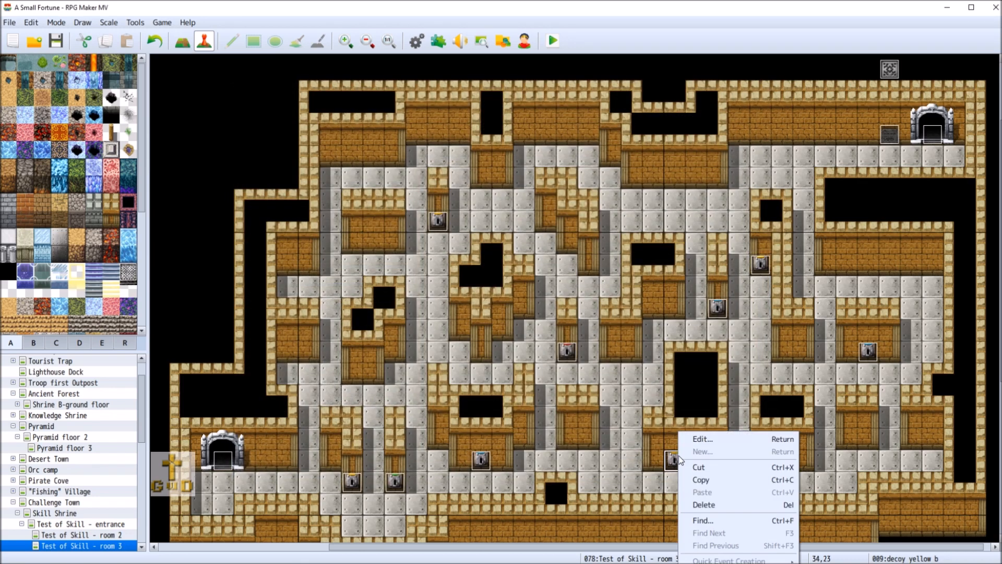
left_click(700, 438)
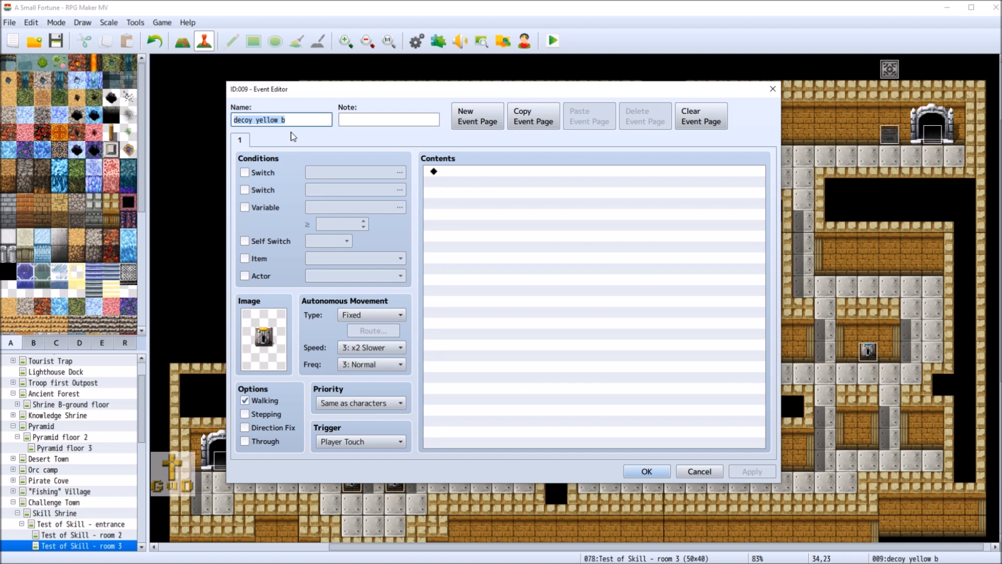
left_click(646, 472)
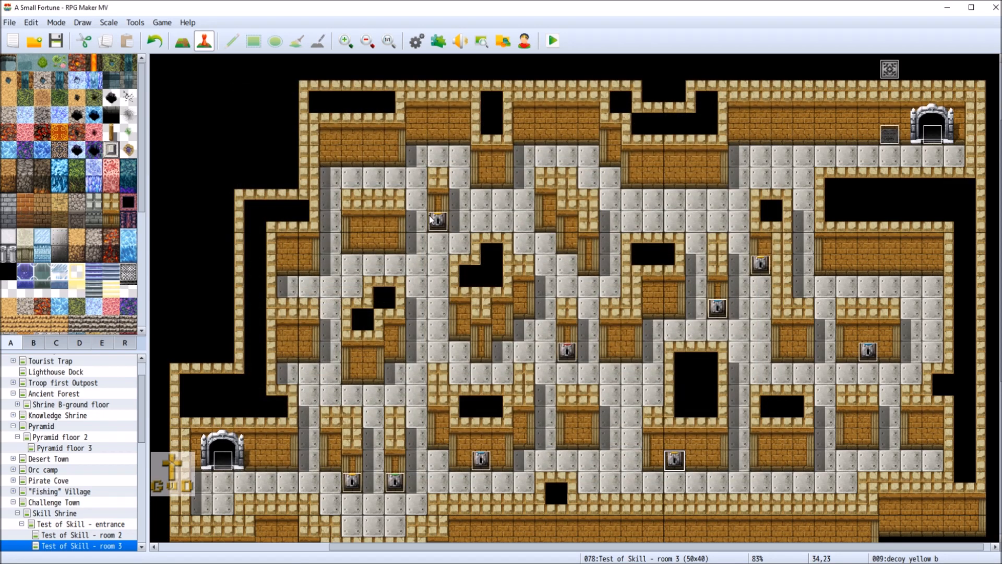
Rename the yellow decoy event at tile 19,24 to decoy yellow c and save the project
right_click(349, 483)
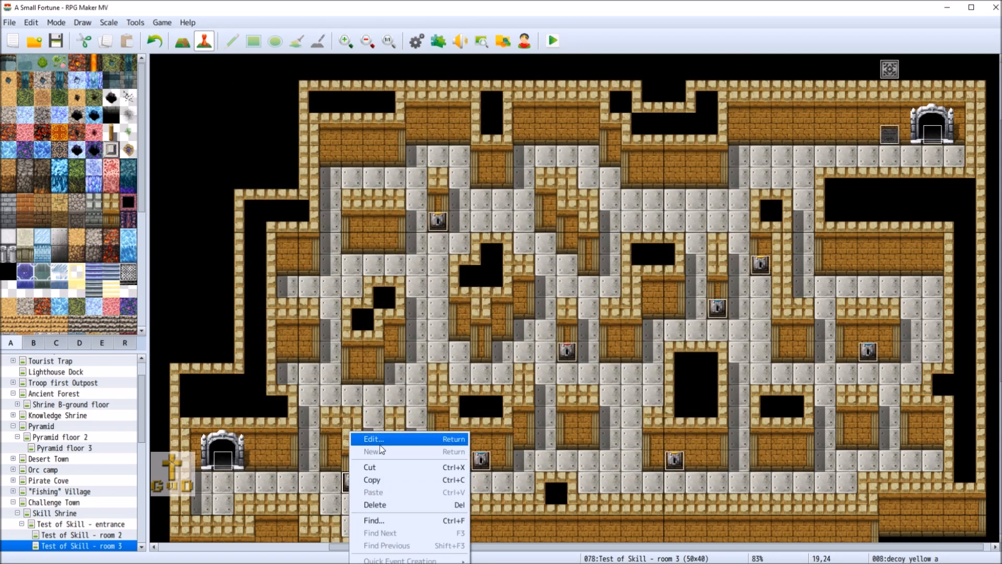
left_click(379, 439)
left_click(291, 119)
key("BackSpace")
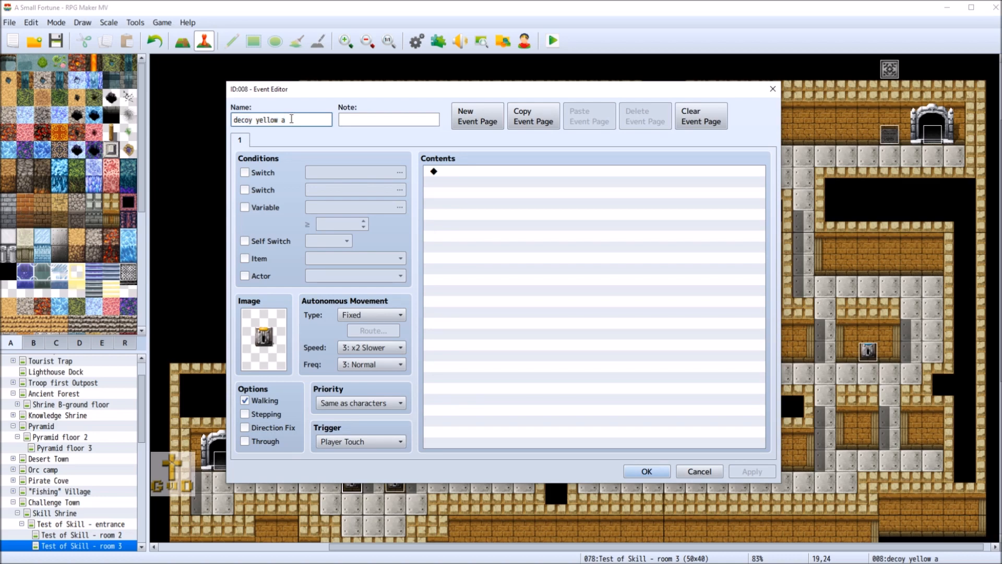
type("c")
left_click(653, 469)
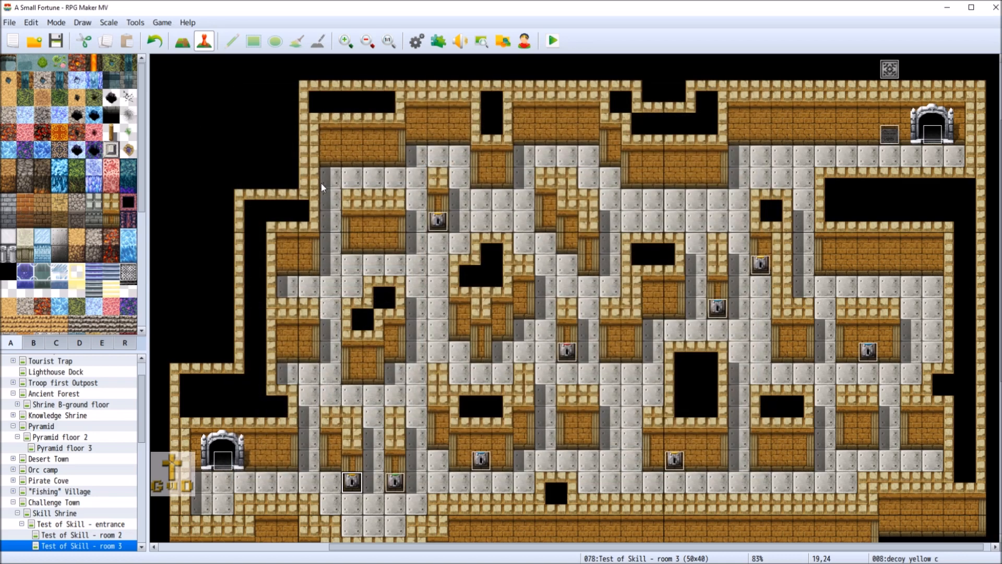
key("ctrl+s")
Create a new event at tile 39,23 with the green lever graphic from the !Switch2 image set
right_click(784, 459)
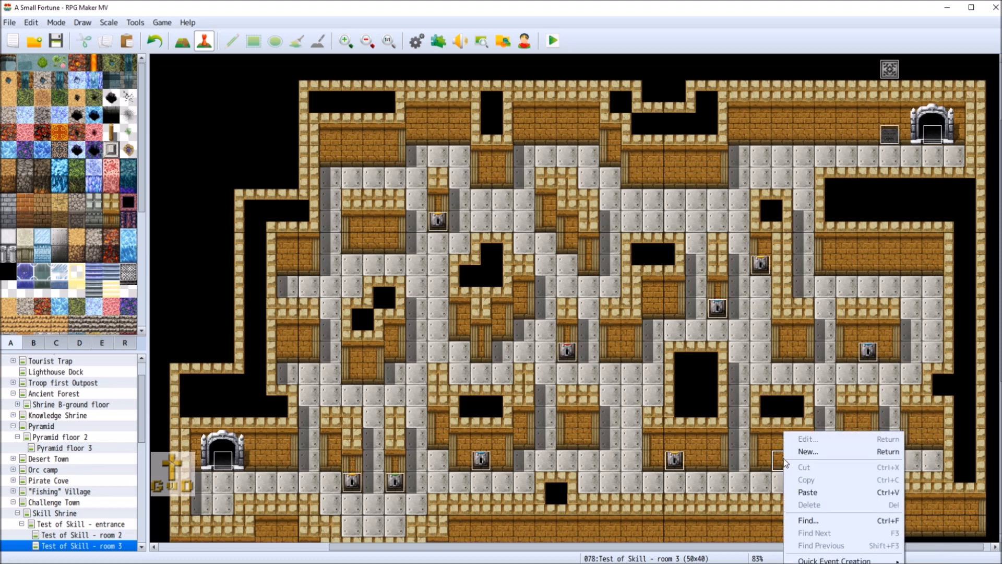
left_click(816, 454)
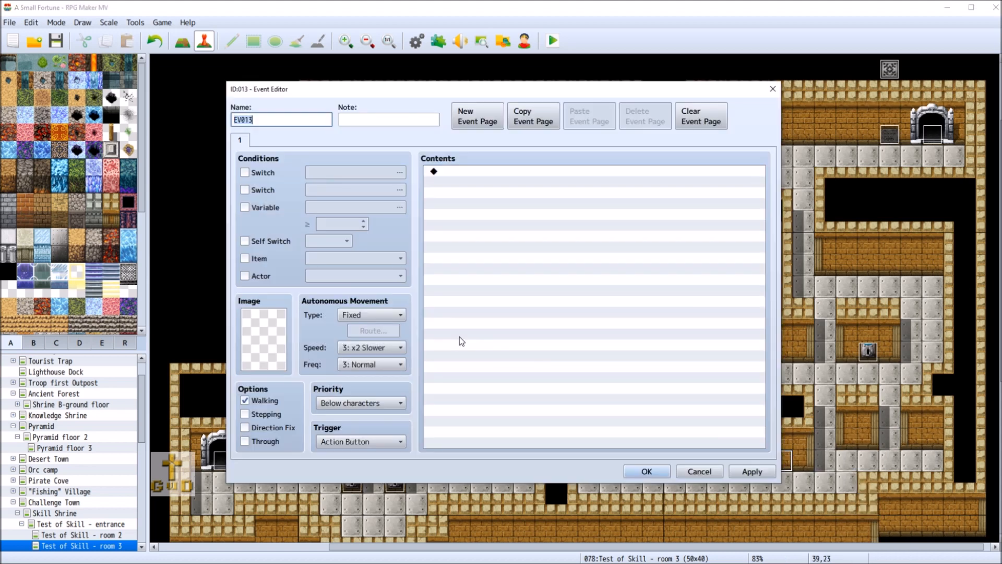
double_click(272, 338)
left_click_drag(418, 192, 419, 328)
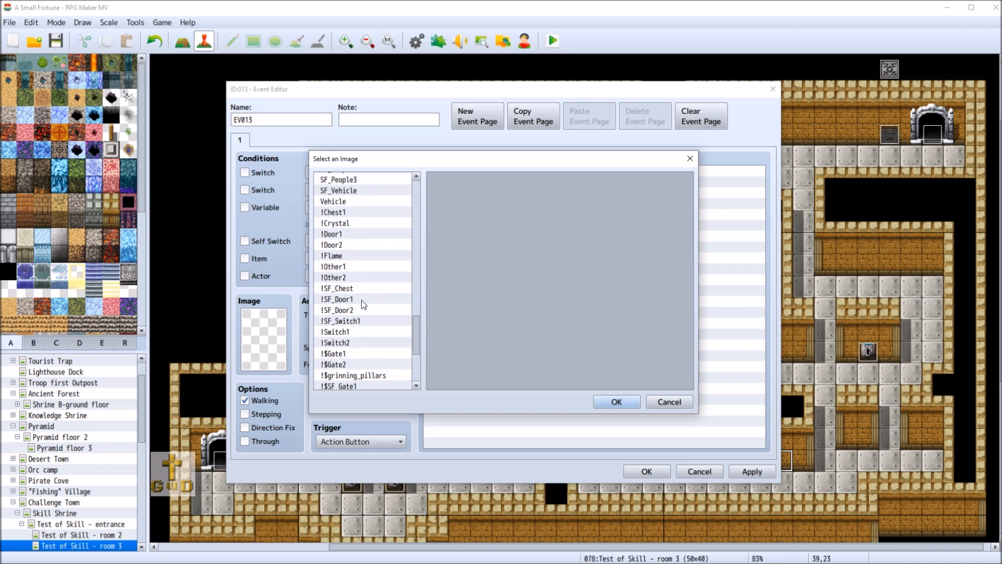
left_click(357, 342)
left_click(572, 181)
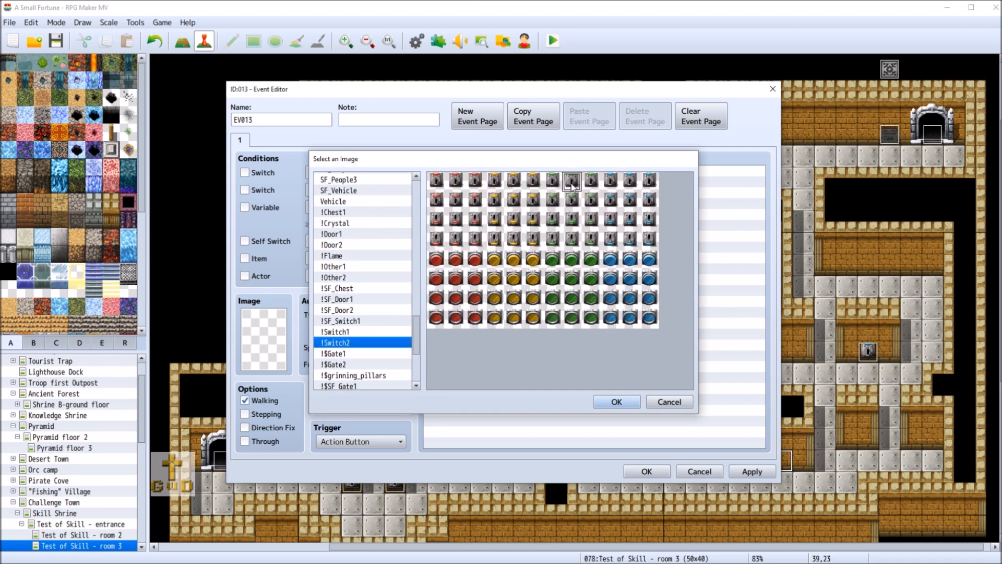
left_click(597, 401)
Name the new green switch event Decoy green a and confirm it
type("Decoy green")
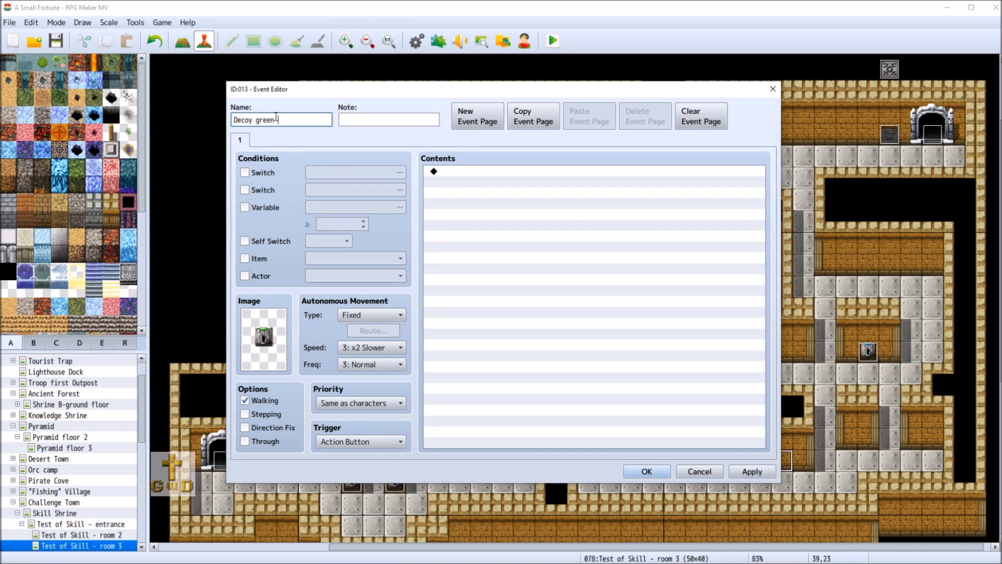
type(" a")
left_click(756, 475)
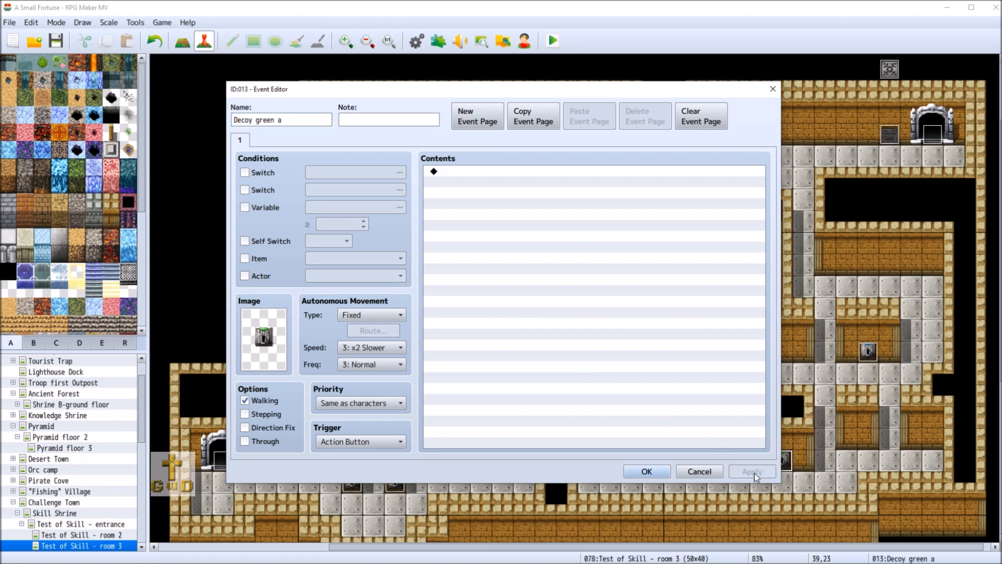
left_click(646, 471)
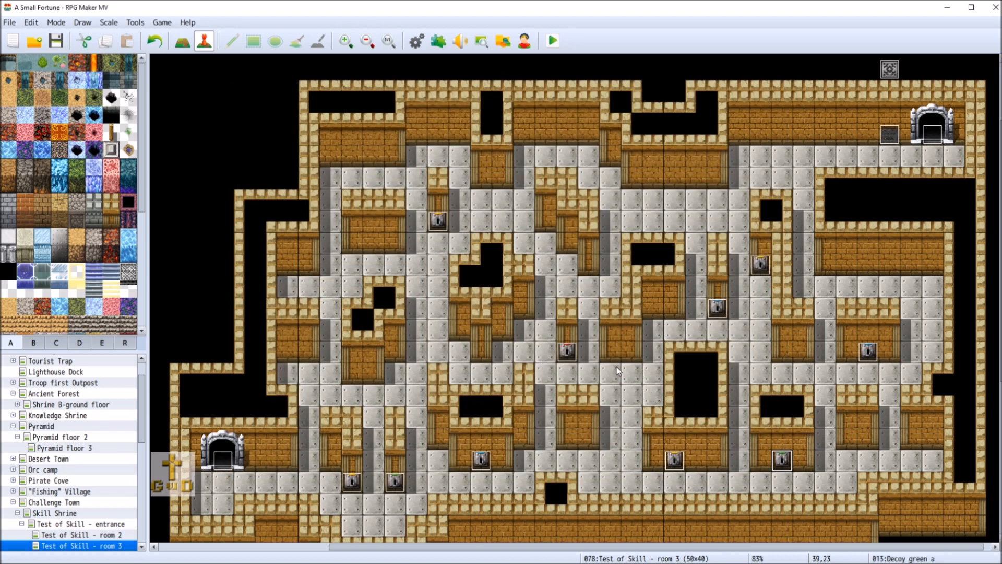
Copy the Decoy green a event from tile 39,23 onto the wall tile at 30,14
right_click(590, 268)
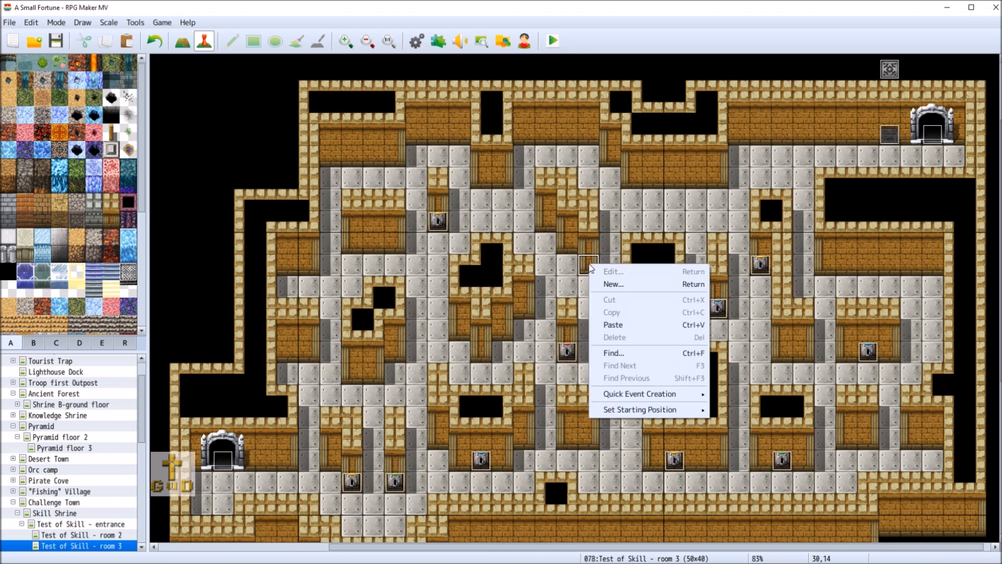
right_click(783, 461)
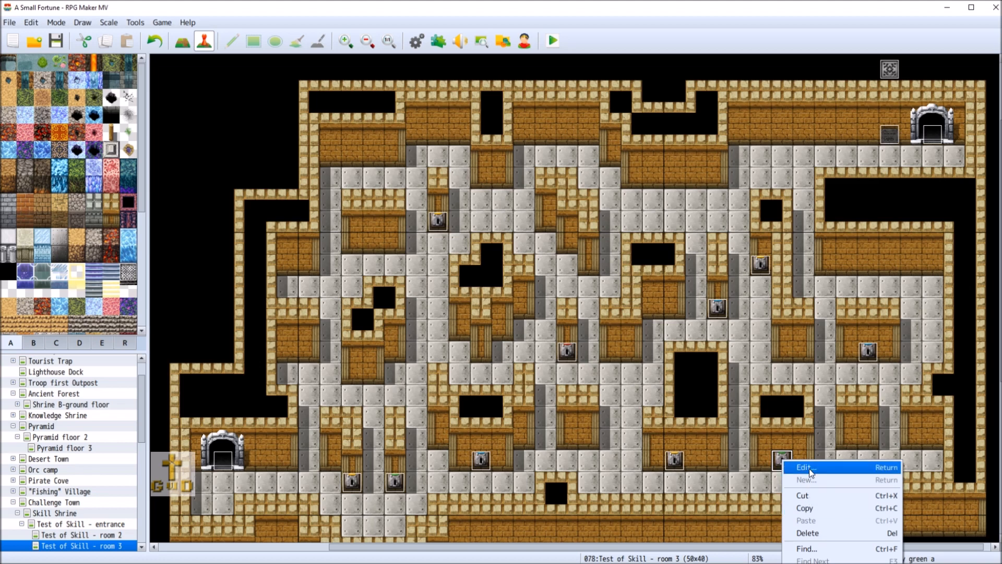
left_click(811, 509)
right_click(582, 261)
left_click(613, 322)
Rename the green copy at tile 30,14 to Decoy green b and set its trigger to Player Touch
right_click(589, 263)
left_click(625, 268)
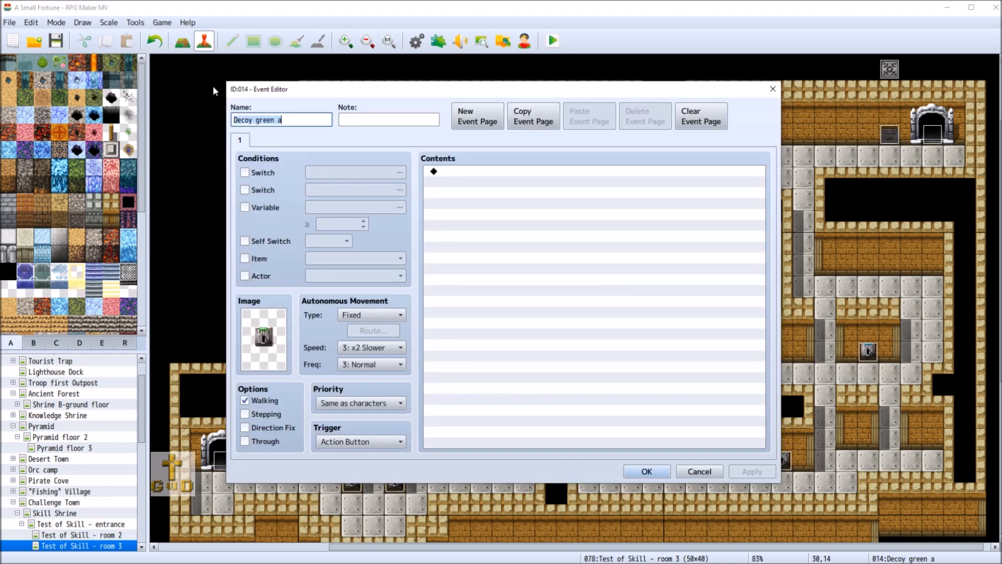
left_click(288, 119)
key("BackSpace")
key("BackSpace")
type("b")
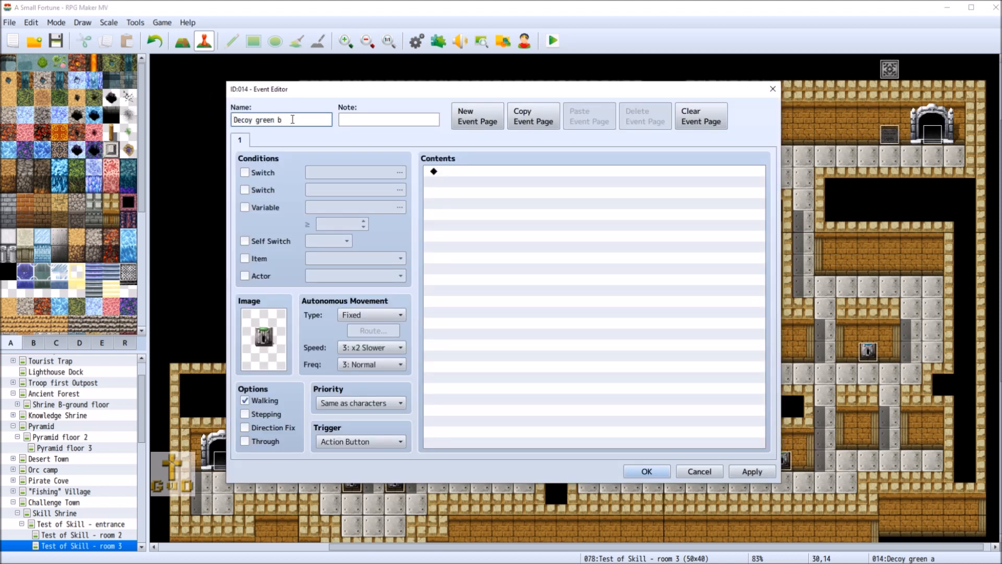
left_click(353, 442)
left_click(353, 466)
left_click(647, 472)
Set the trigger of the Decoy green a event at tile 39,23 to Player Touch
right_click(795, 431)
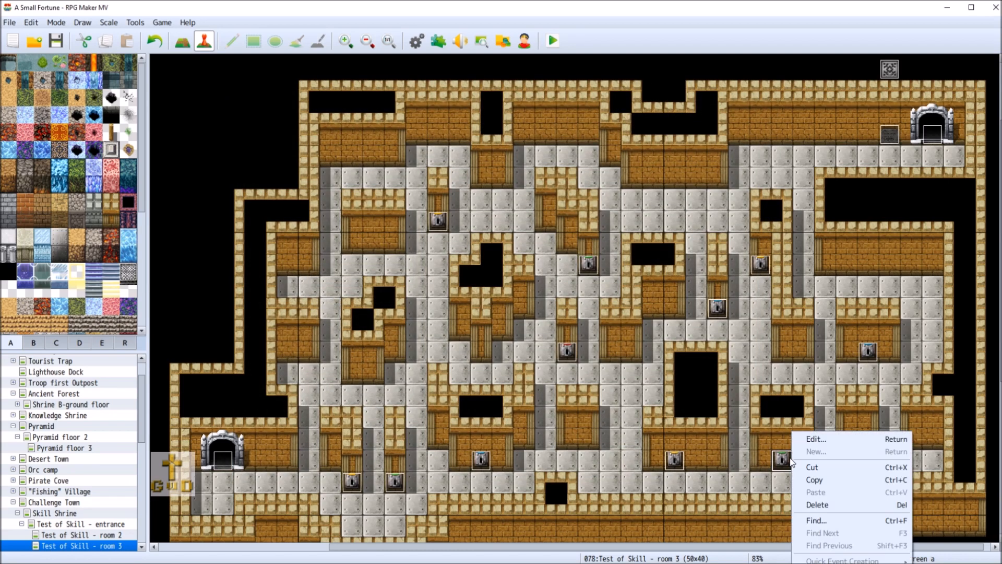
key("Escape")
key("Return")
left_click(388, 443)
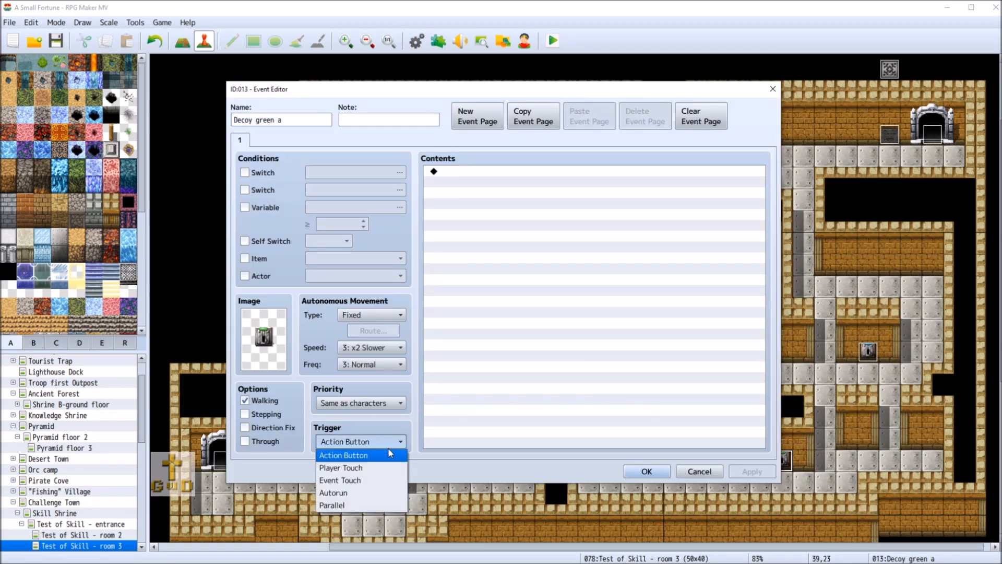
left_click(388, 466)
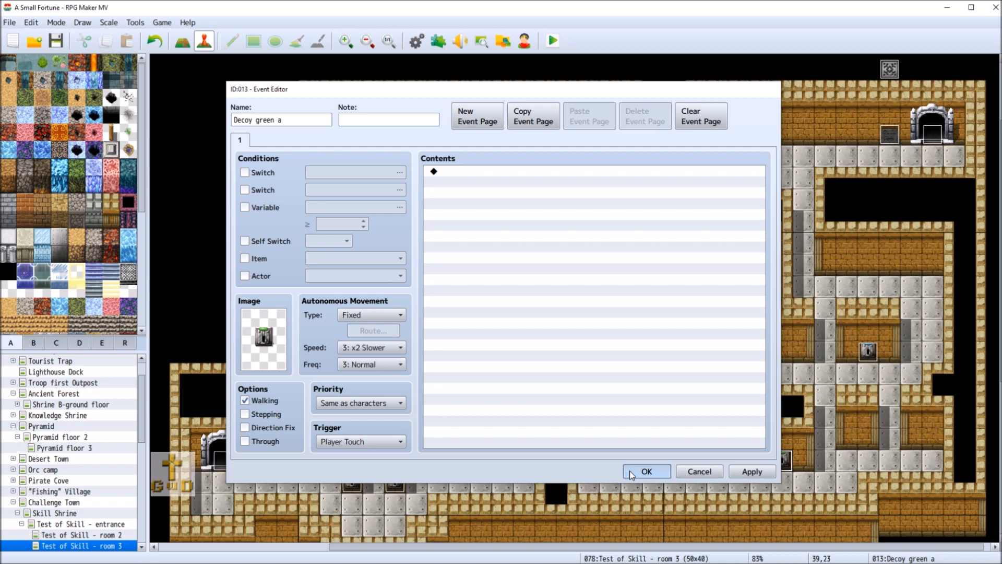
left_click(646, 471)
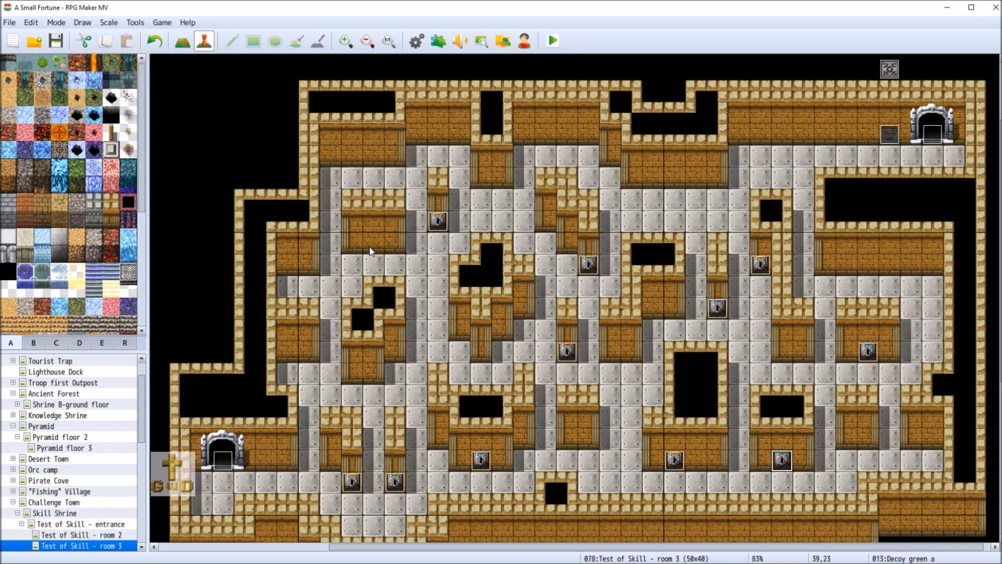
Paste another copy of the green decoy event at tile 29,22 and rename it Decoy green c
right_click(574, 438)
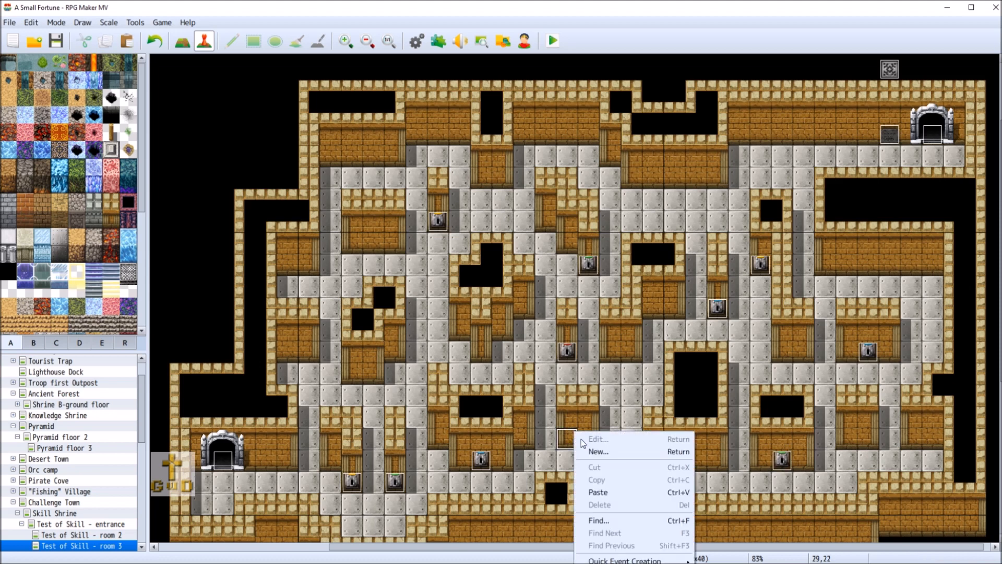
left_click(617, 492)
right_click(569, 434)
left_click(584, 441)
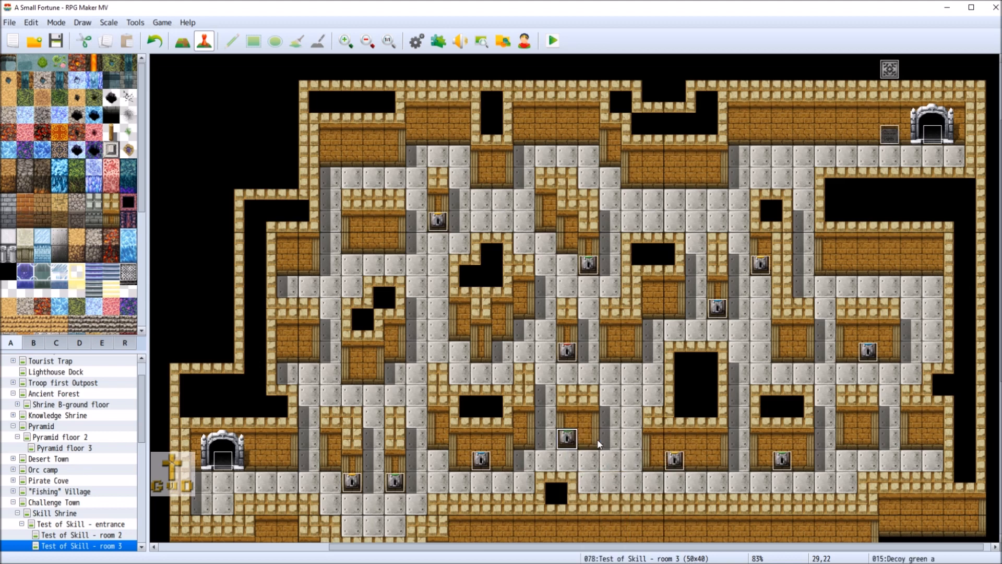
left_click(296, 121)
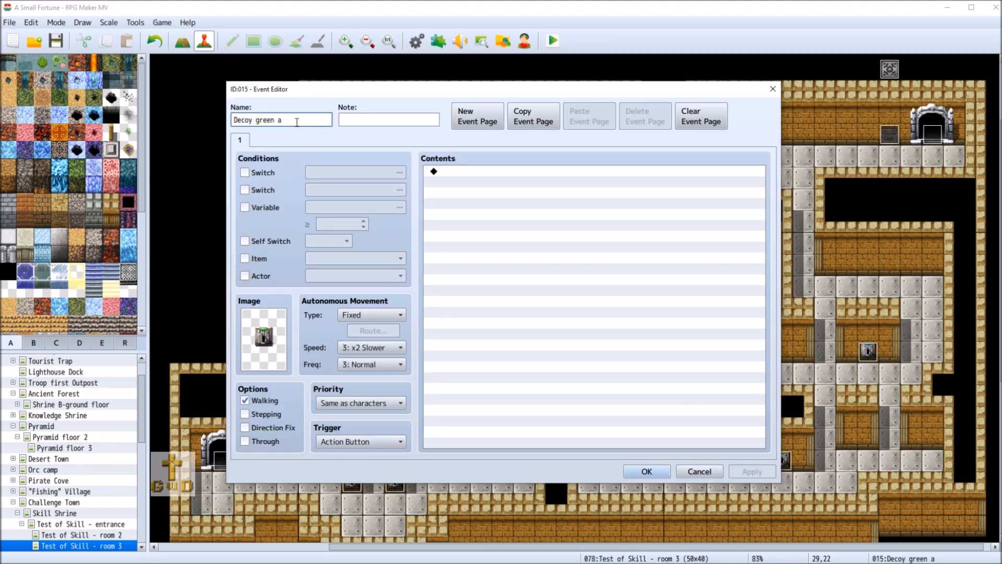
key("BackSpace")
type("c")
Set the trigger of Decoy green c to Player Touch and save the project
left_click(358, 441)
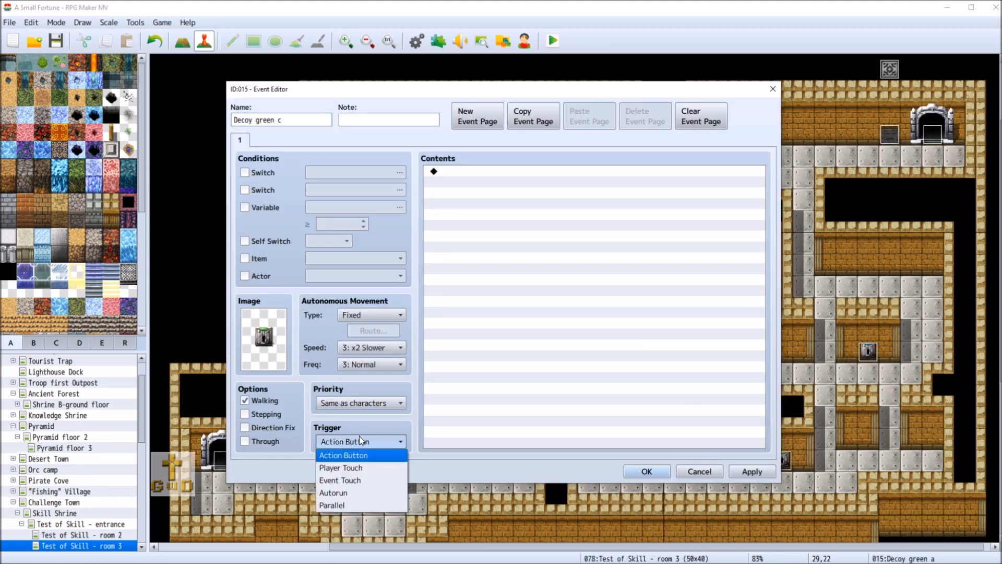
left_click(371, 468)
left_click(650, 472)
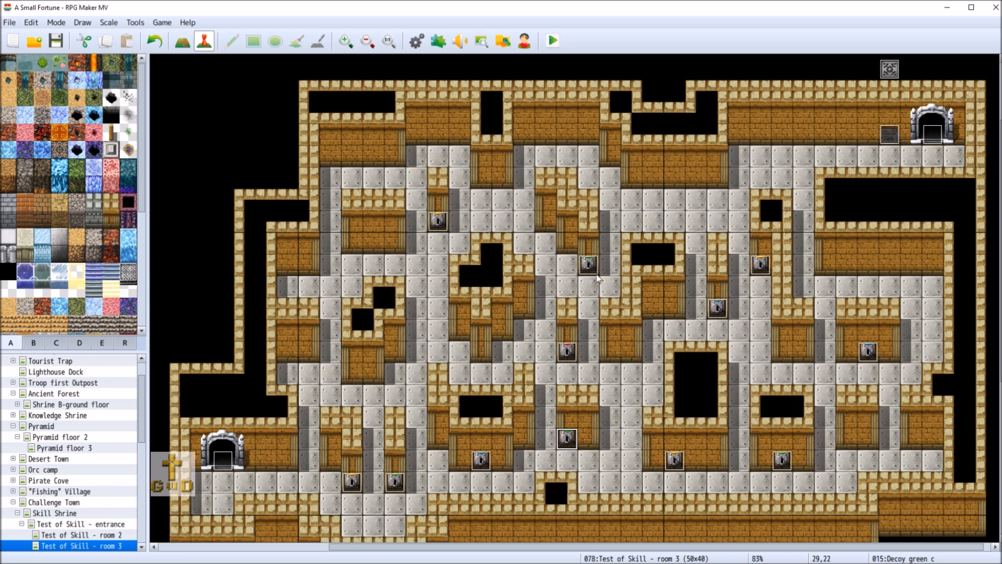
left_click(56, 44)
Copy the Decoy Blue a event from tile 43,18 onto the wall tile at 25,18
right_click(867, 355)
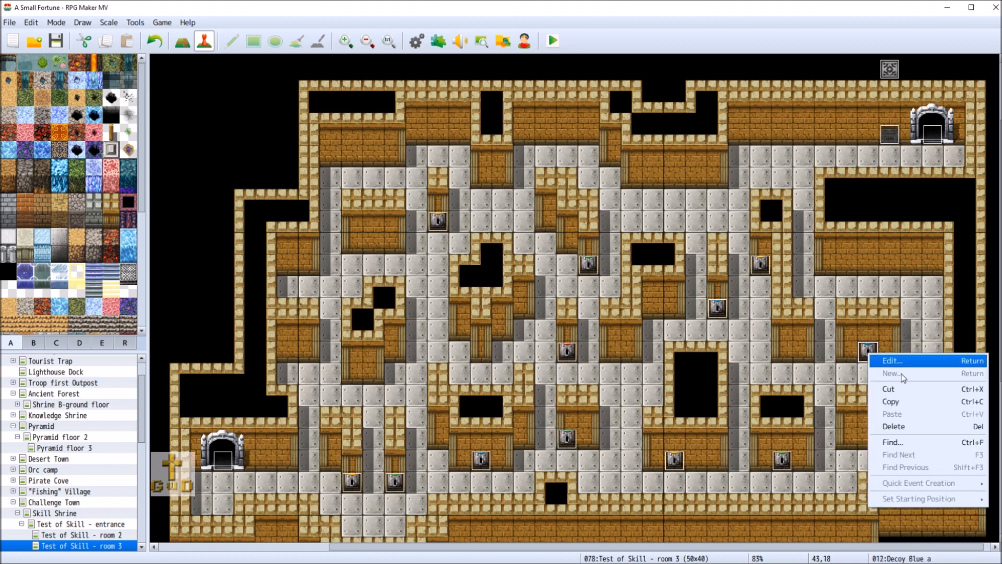
left_click(908, 402)
right_click(484, 348)
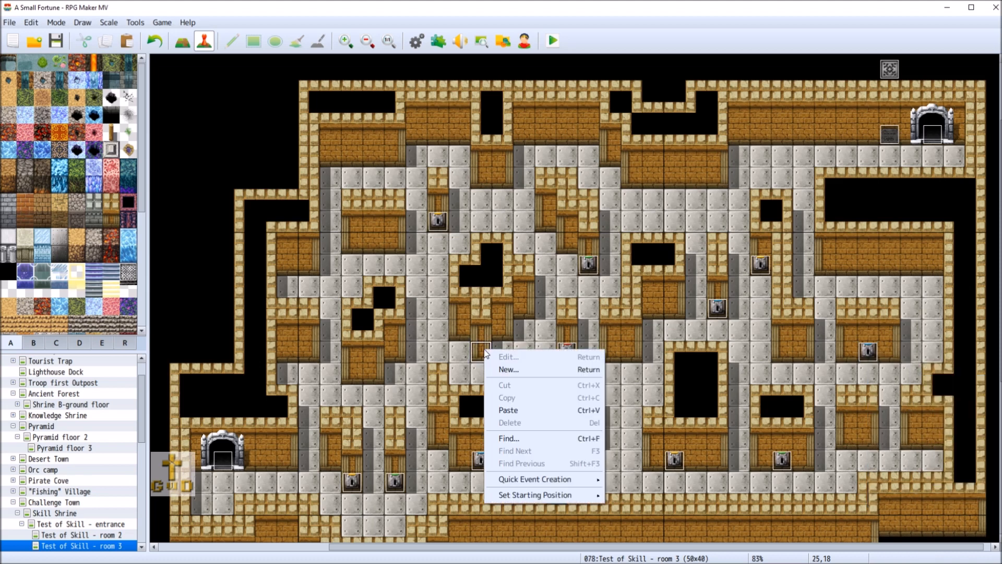
left_click(524, 403)
Rename the blue copy at tile 25,18 to Decoy Blue c and confirm it
right_click(467, 343)
left_click(440, 351)
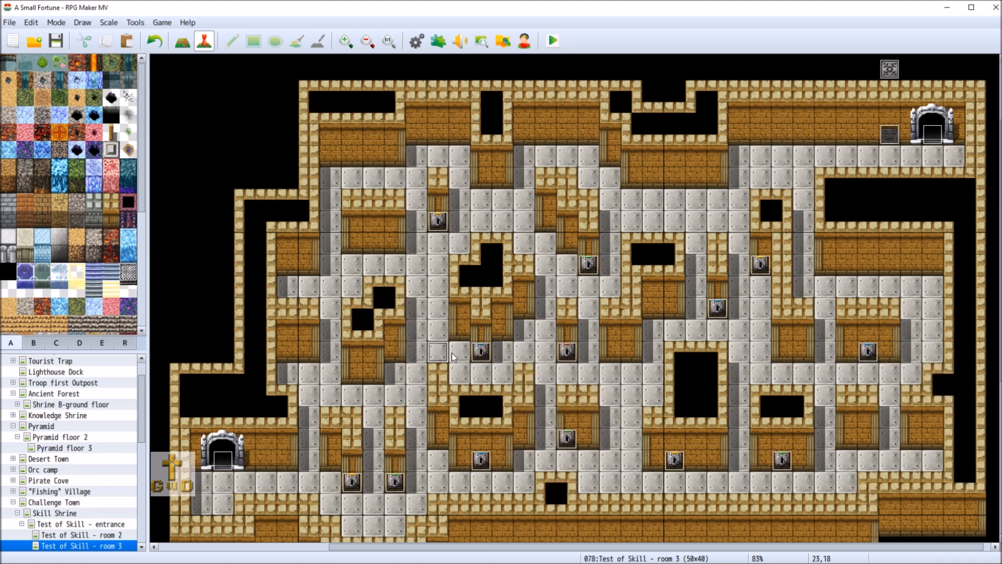
right_click(494, 351)
right_click(480, 351)
left_click(576, 358)
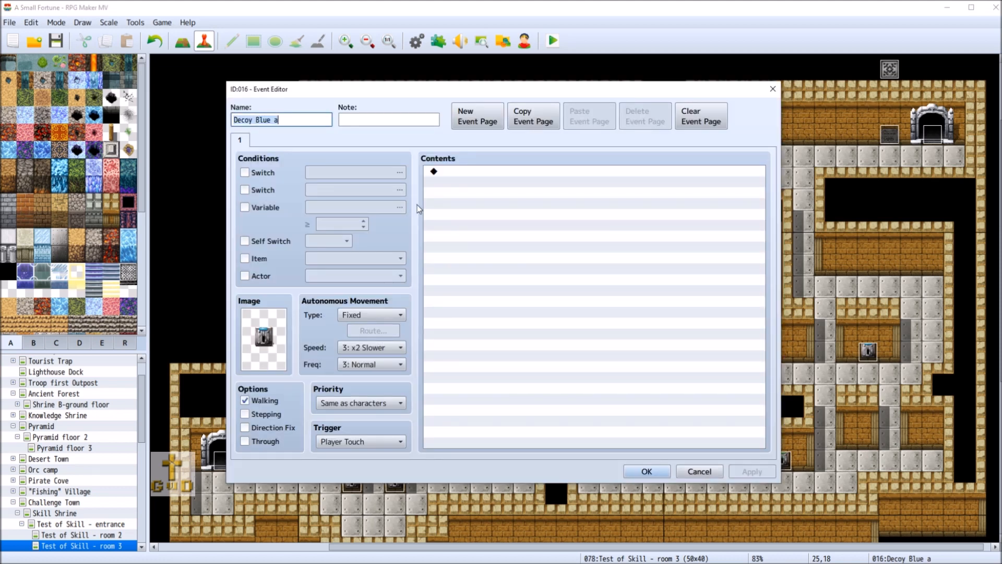
left_click(279, 119)
key("BackSpace")
type("c")
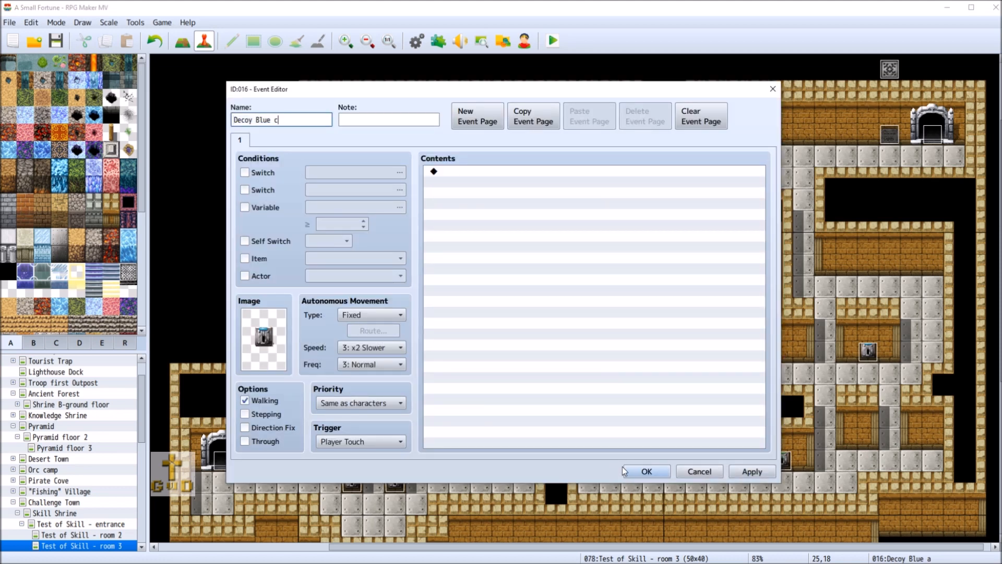
left_click(647, 472)
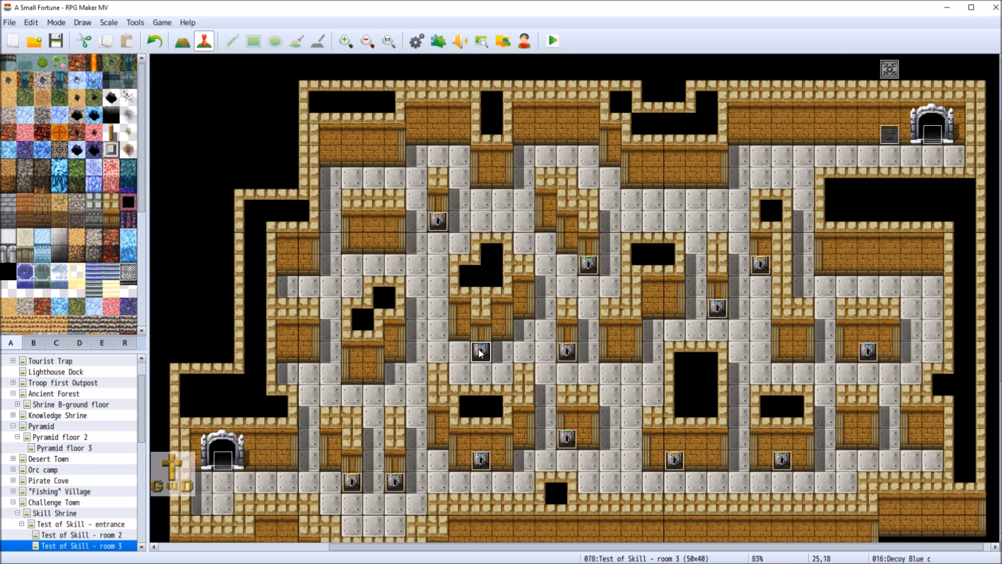
Open the Skill Shrine Riddle event at tile 44,8 to view its contents
right_click(890, 140)
left_click(906, 139)
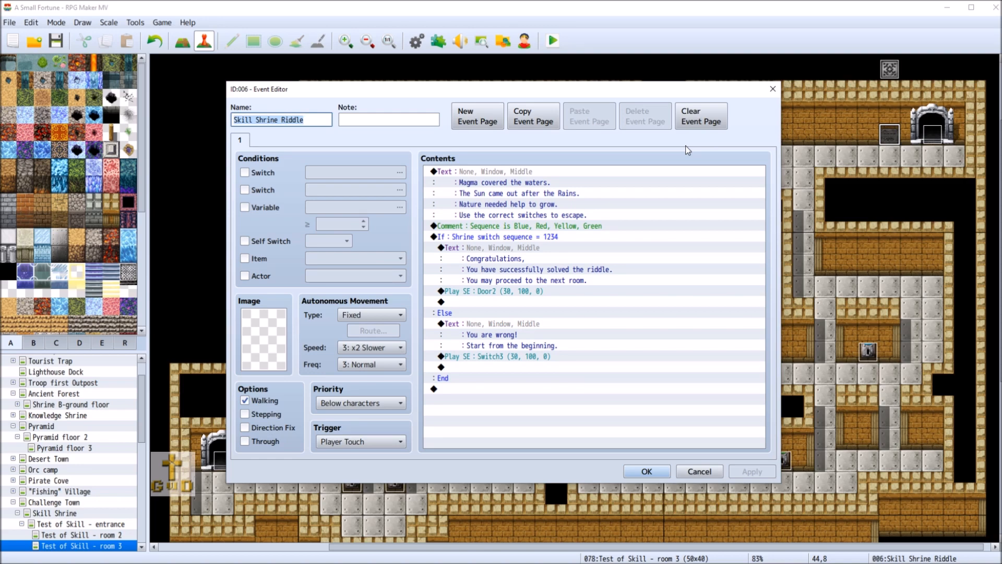
Close the riddle event and create a new event at tile 33,16 using the red switch image from !Switch2
left_click(701, 472)
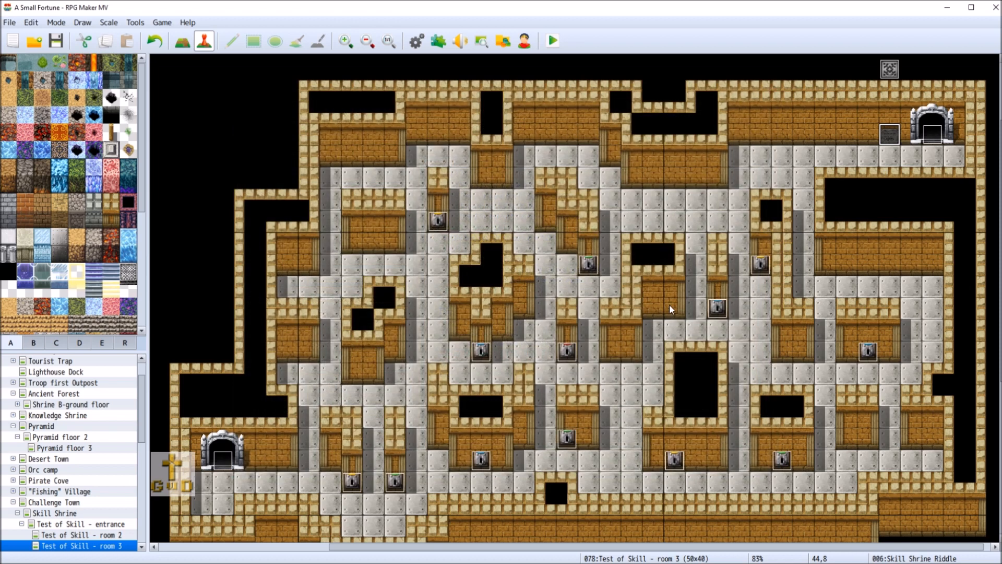
right_click(655, 308)
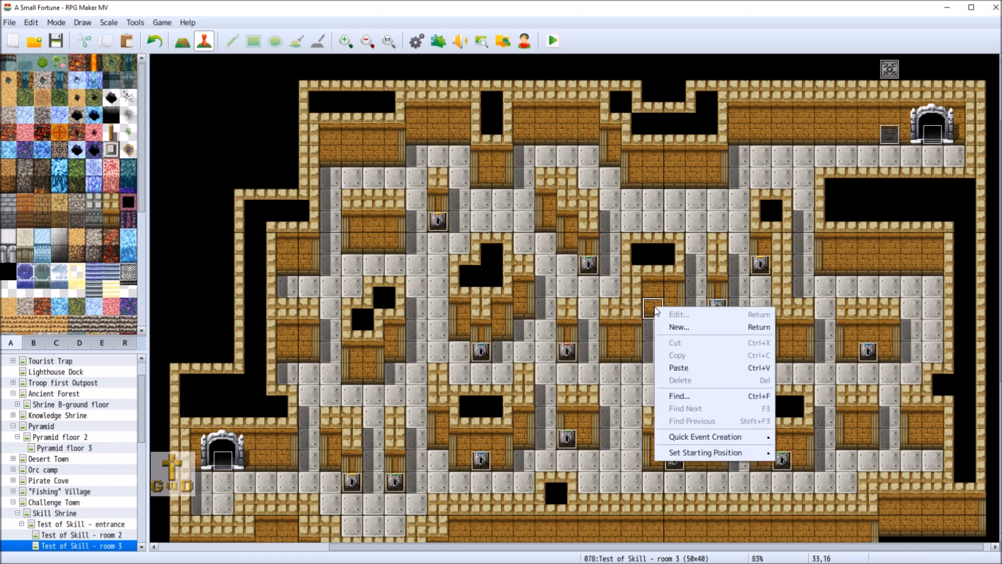
left_click(684, 327)
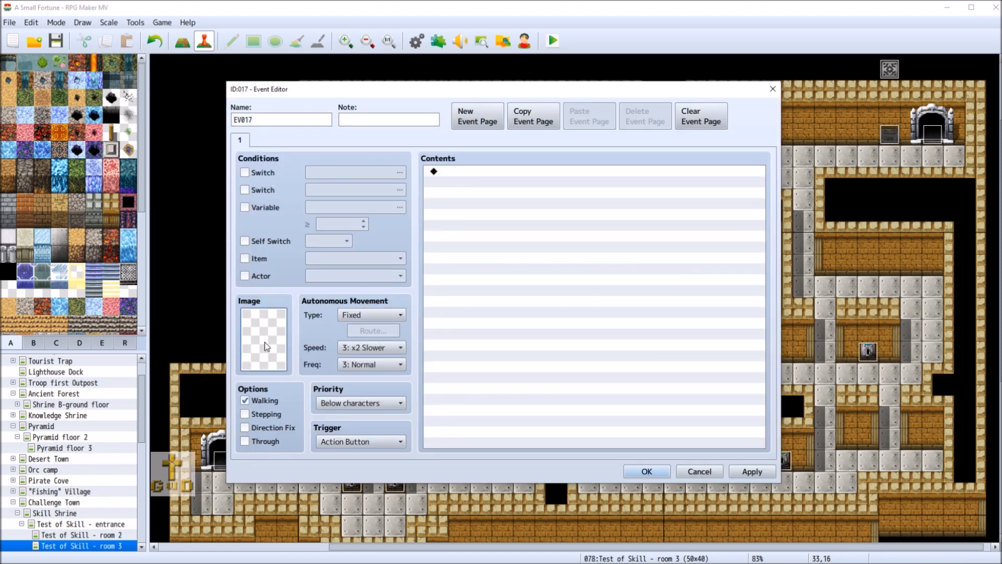
double_click(265, 342)
scroll(407, 208, "down", 5)
left_click_drag(421, 310, 418, 331)
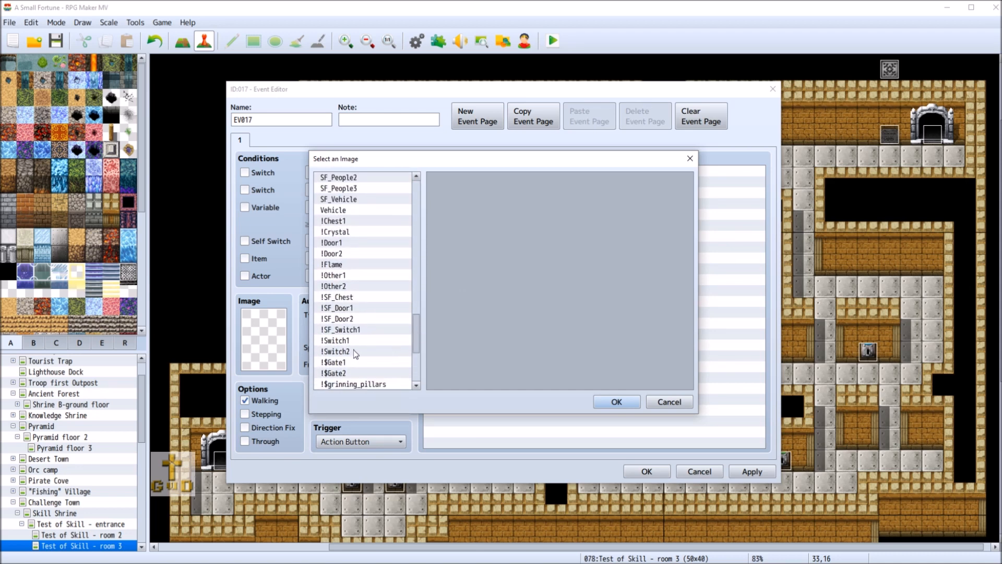
left_click(354, 351)
double_click(456, 183)
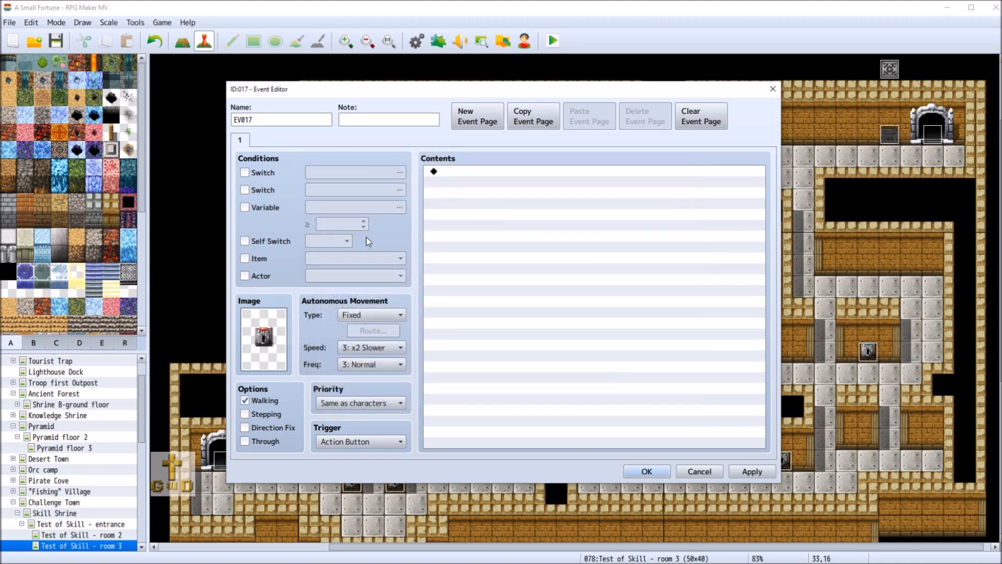
Set the new event's trigger to Player Touch, name it Decoy Red b and confirm it
left_click(354, 442)
left_click(353, 465)
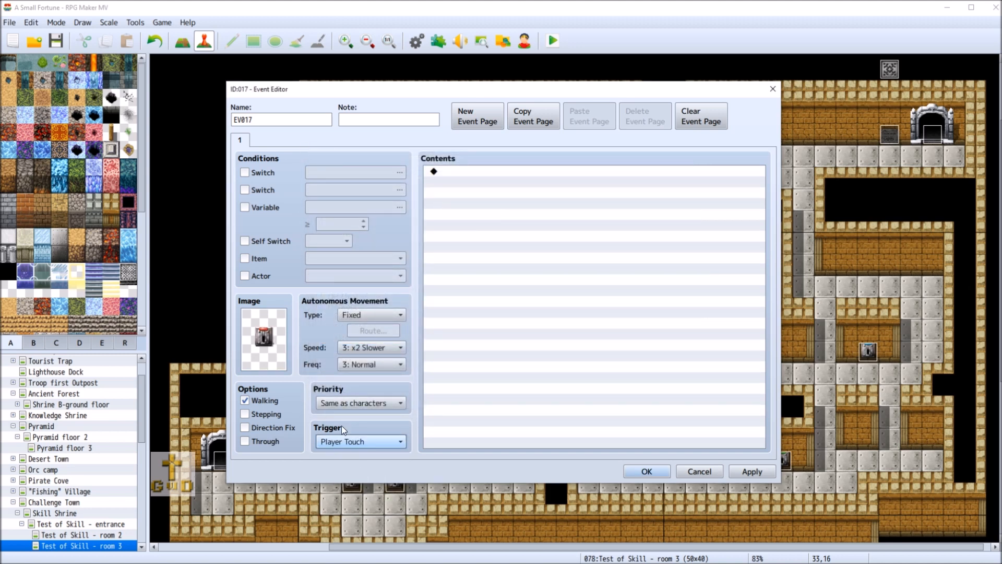
double_click(270, 121)
type("De")
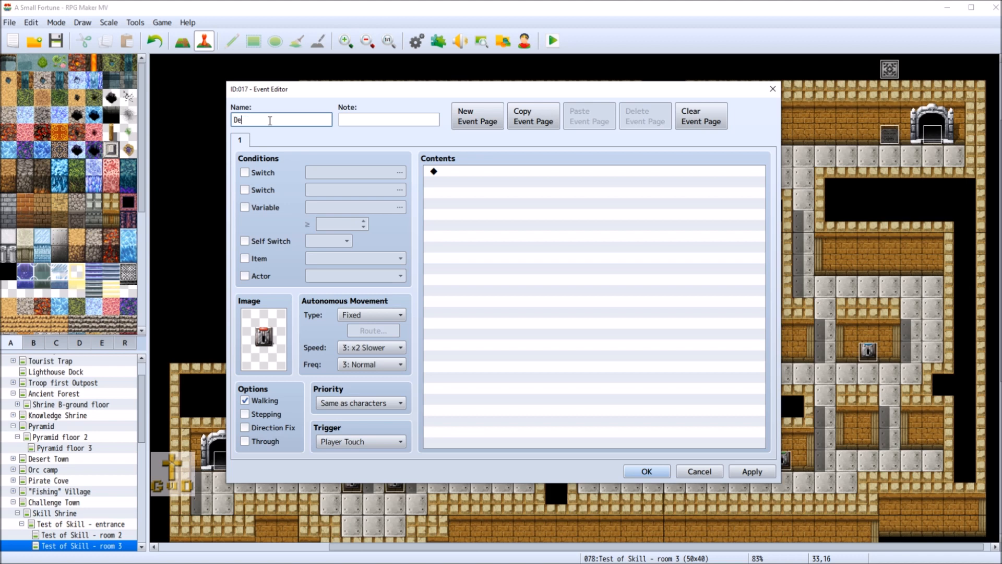
type("coy Red b")
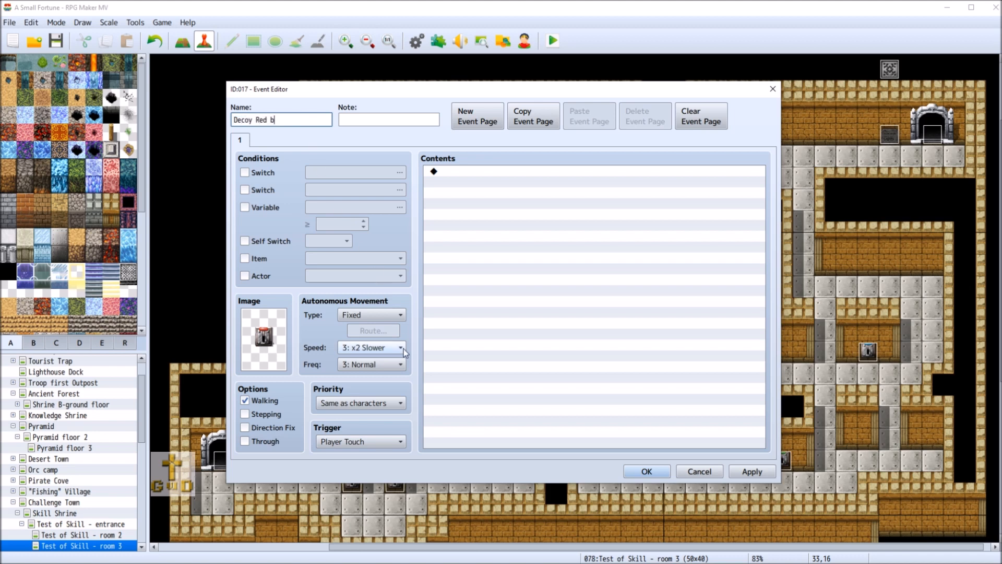
left_click(646, 472)
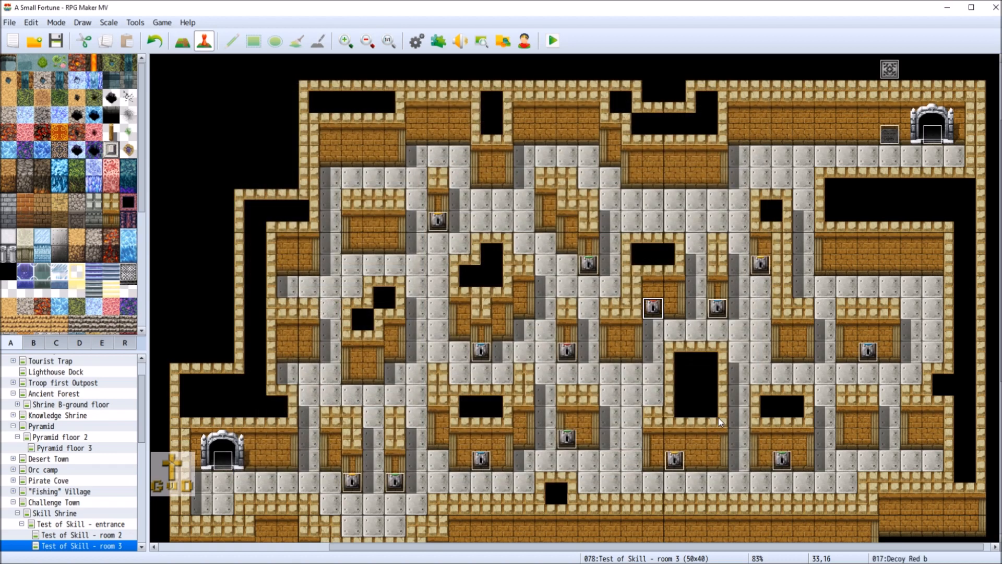
Copy the Decoy Red b event from tile 33,16 onto the wall tile at 43,22
right_click(865, 437)
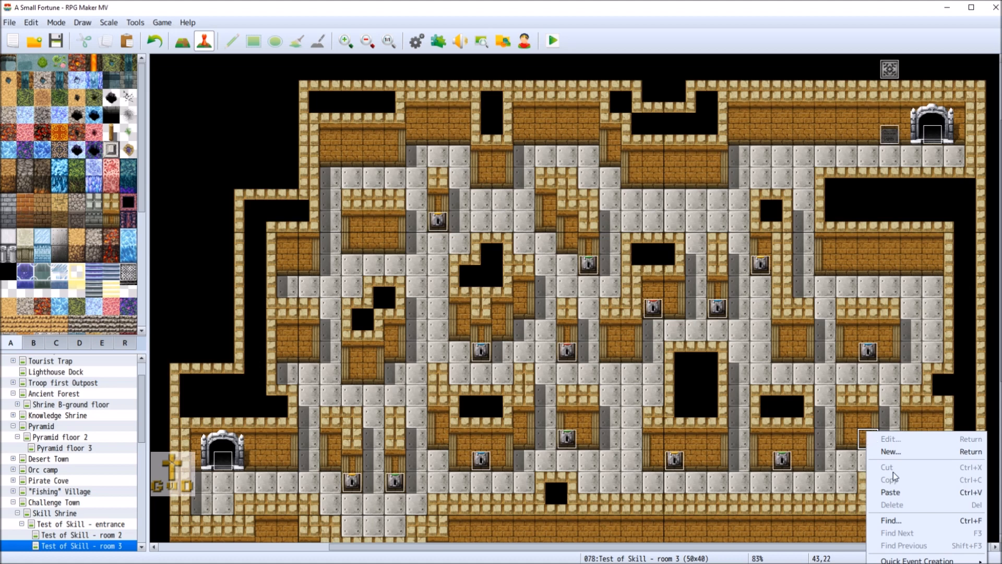
right_click(652, 308)
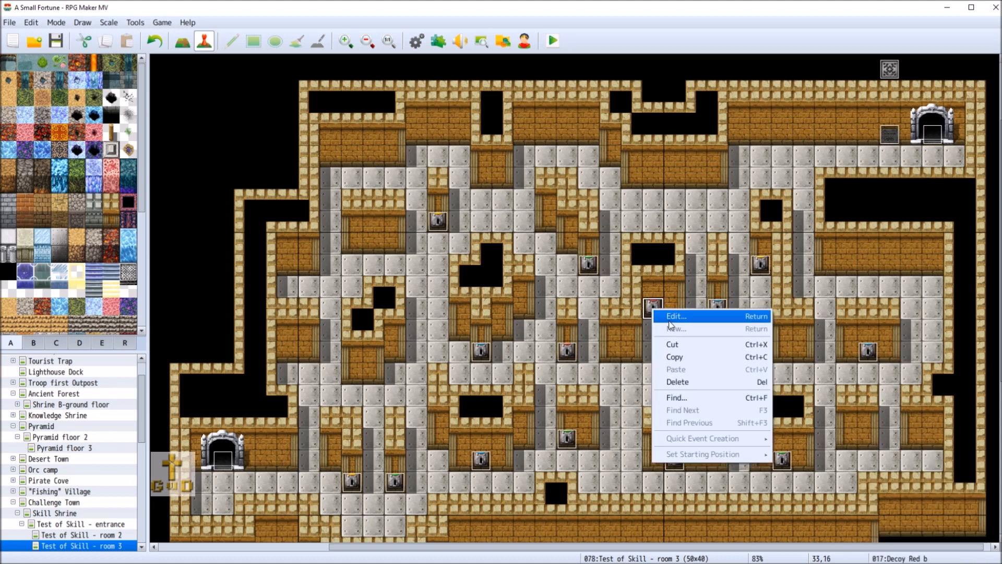
left_click(694, 358)
right_click(870, 436)
left_click(897, 490)
Rename the red copy at tile 43,22 to Decoy Red a and confirm it
right_click(871, 431)
left_click(906, 439)
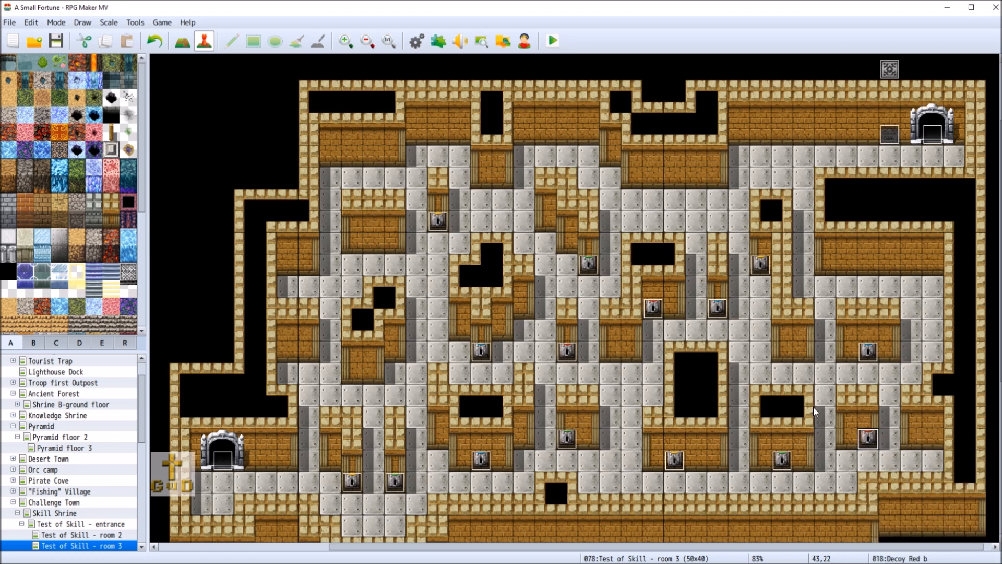
left_click(278, 124)
key("BackSpace")
type("a")
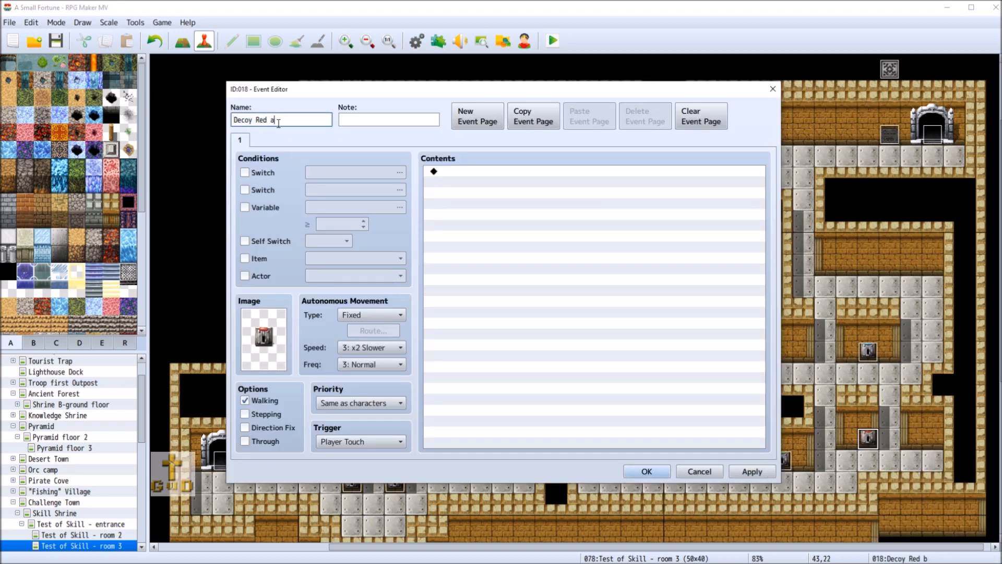
left_click(643, 472)
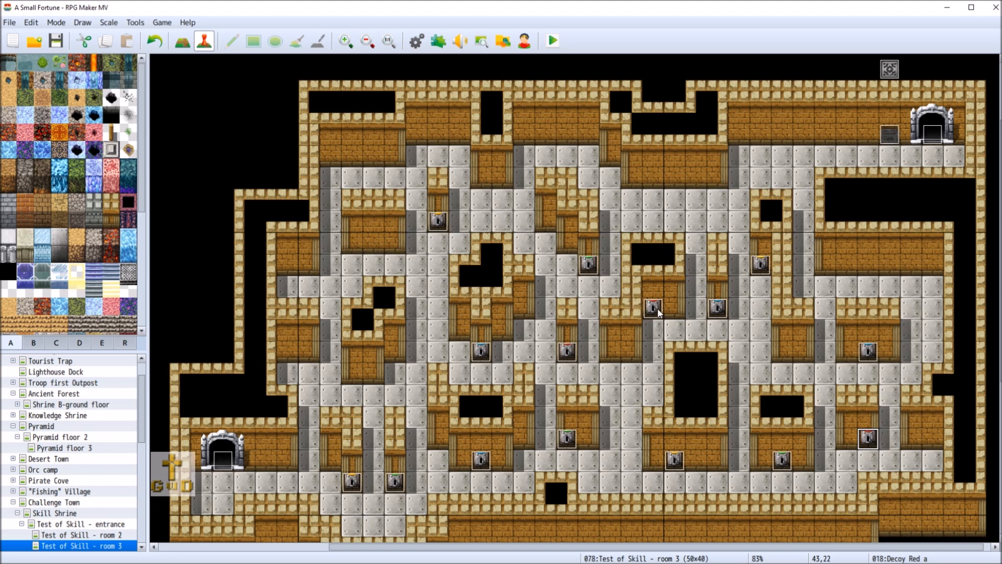
Place another copy of the red decoy at tile 20,13 and rename it to Decoy Red c
right_click(373, 244)
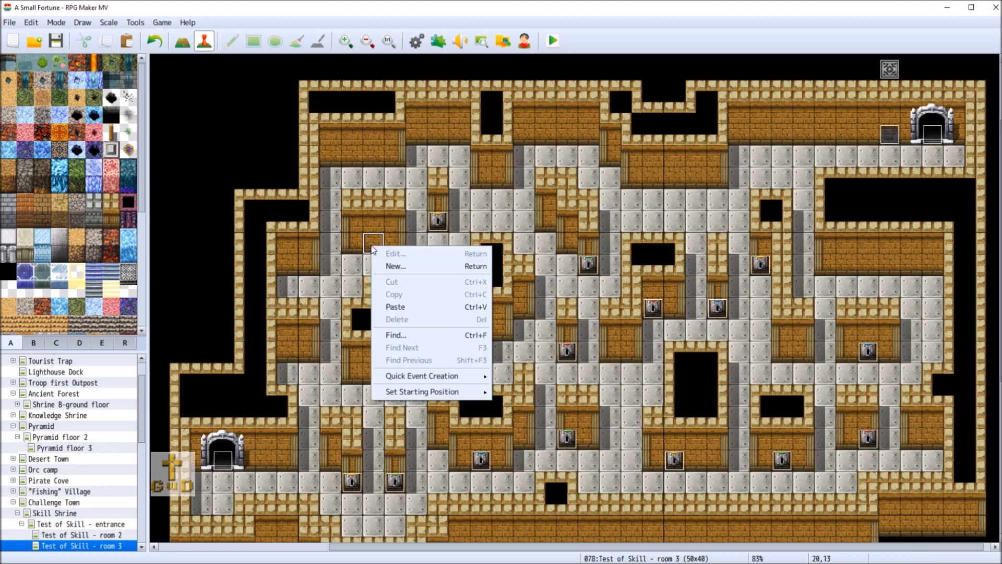
left_click(424, 308)
right_click(371, 235)
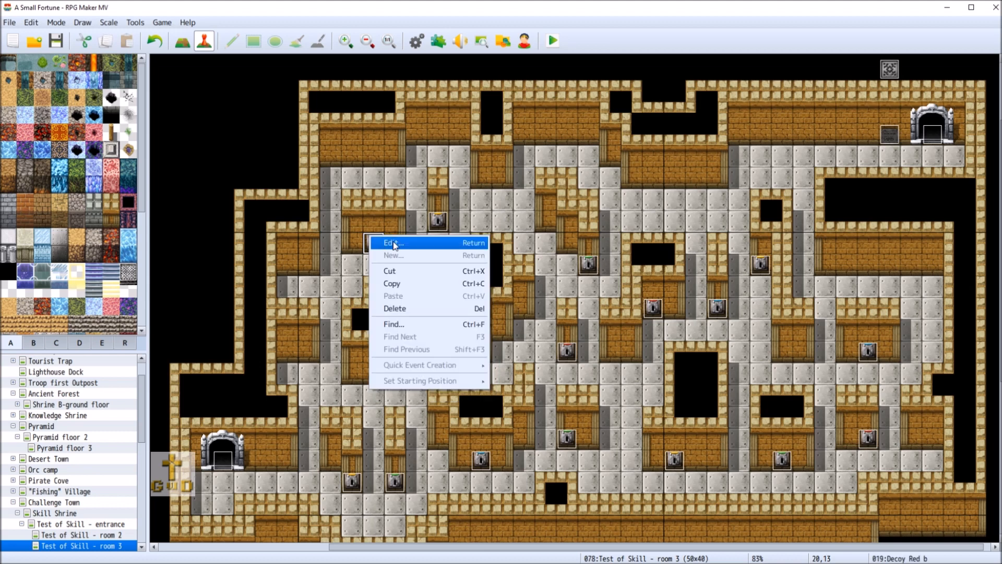
left_click(412, 242)
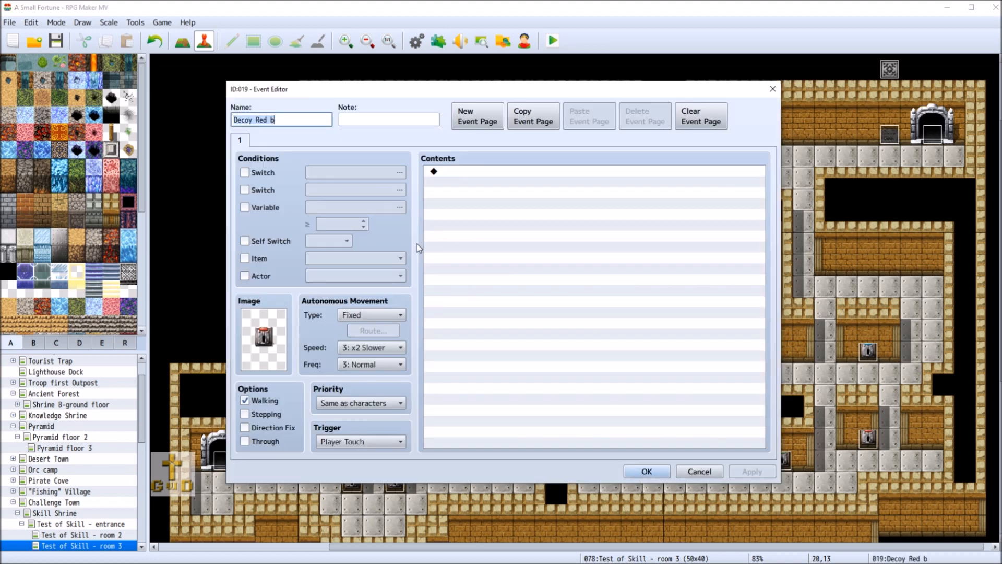
left_click(296, 115)
key("BackSpace")
type("a")
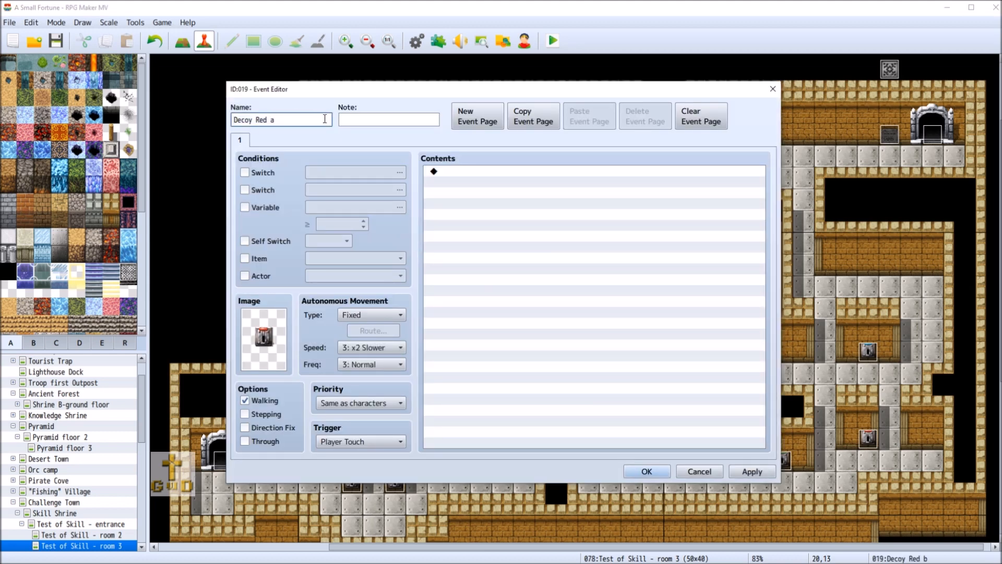
key("BackSpace")
type("c")
left_click(660, 472)
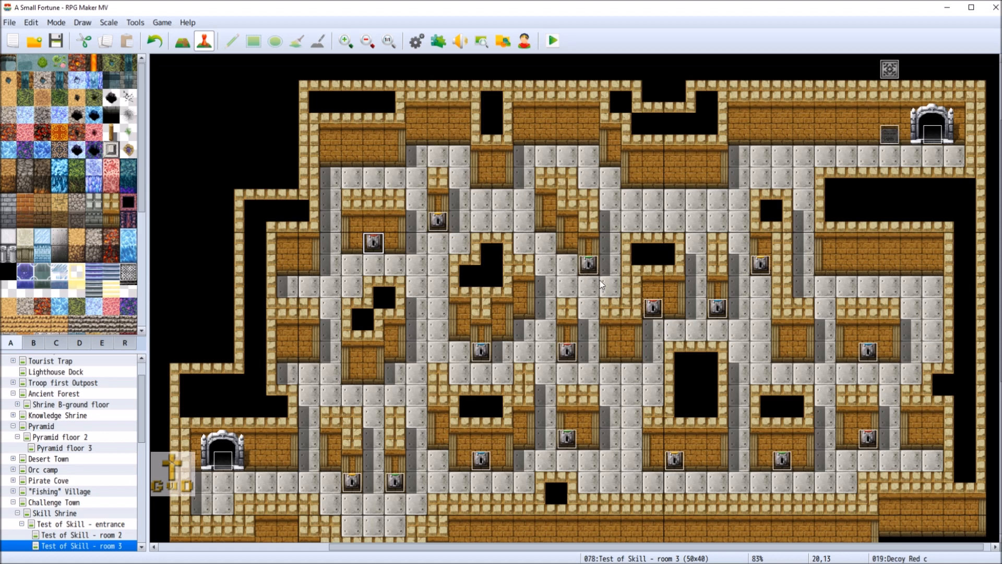
Remove Decoy Red b from tile 33,16 and move Decoy green b there from tile 30,14
right_click(652, 309)
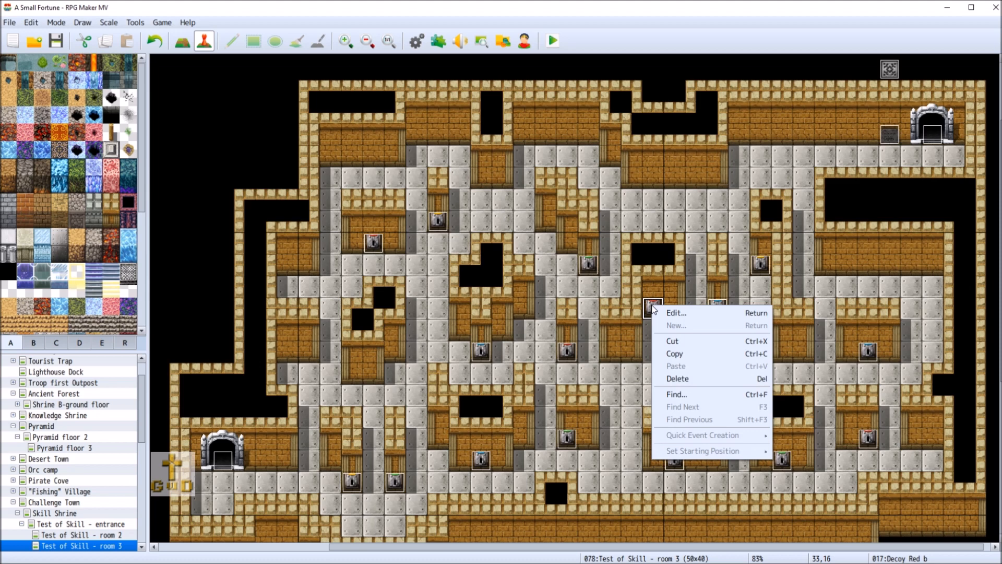
left_click(694, 342)
right_click(589, 264)
left_click(627, 300)
right_click(653, 305)
left_click(667, 367)
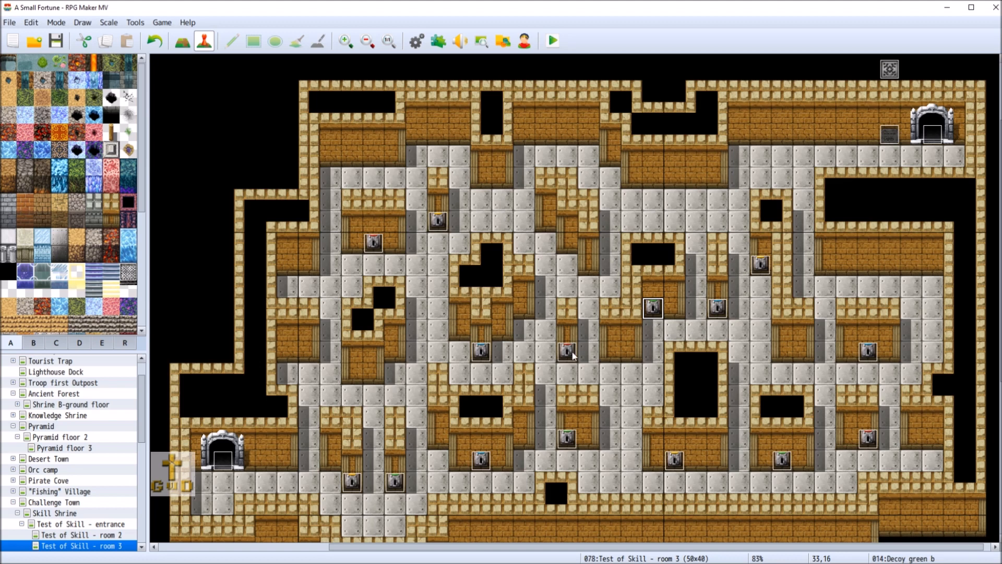
Copy the Decoy Red c event from tile 20,13 onto the vacated wall tile at 30,14
right_click(371, 246)
left_click(394, 291)
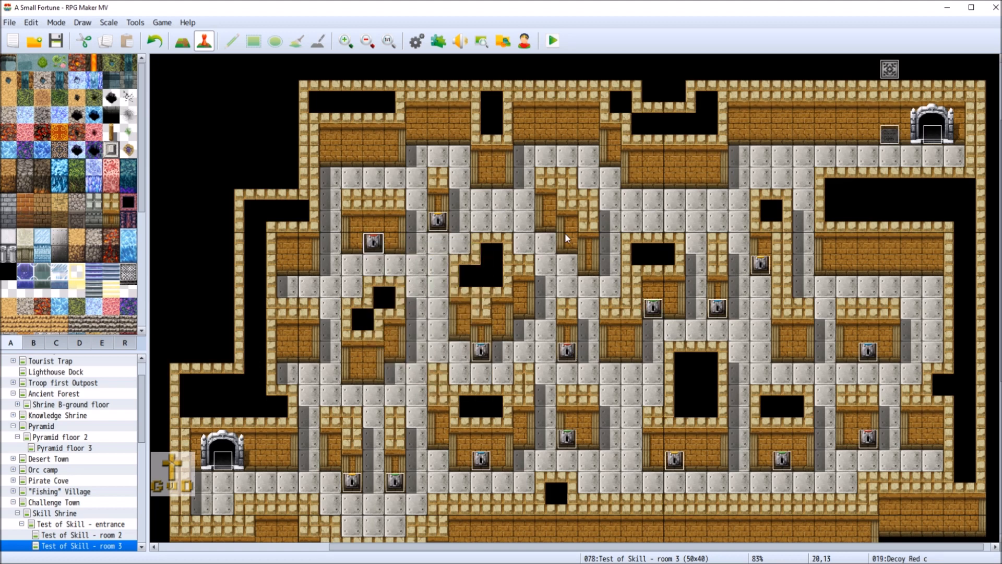
right_click(589, 264)
left_click(610, 330)
Rename the red copy at tile 30,14 to Decoy Red b and confirm it
right_click(588, 267)
left_click(606, 273)
left_click(290, 119)
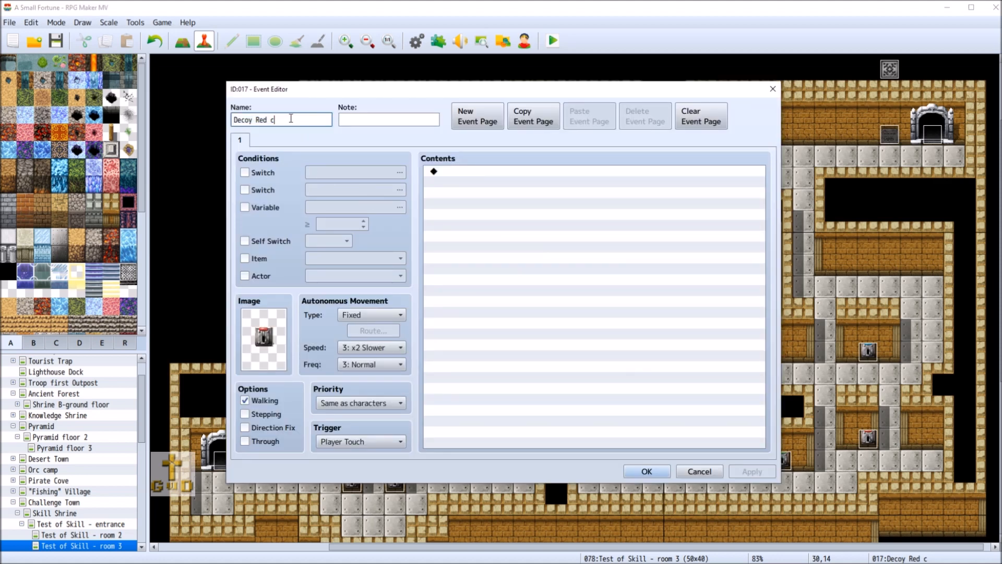
key("BackSpace")
type("b")
left_click(662, 468)
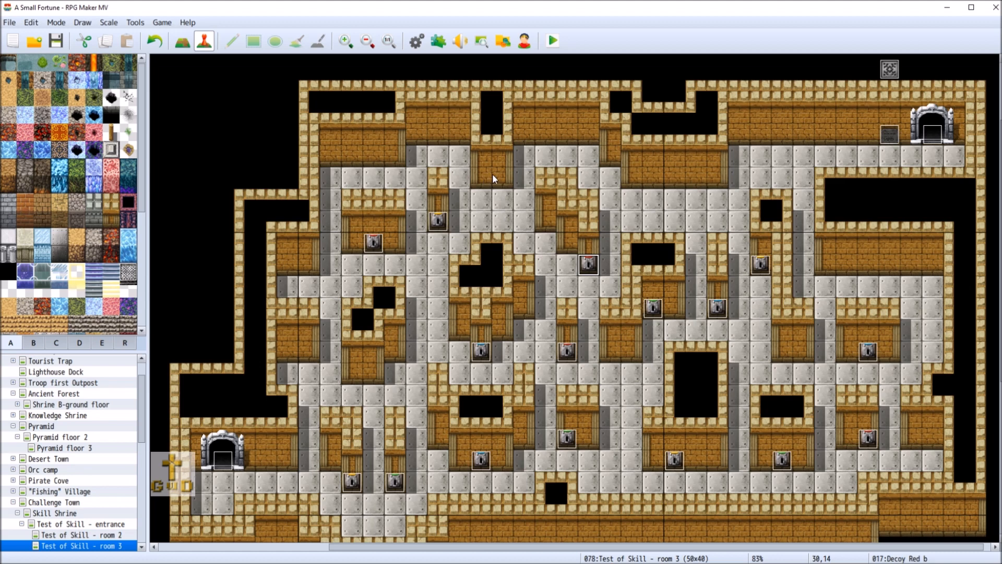
Copy the Decoy green c event from tile 29,22 onto the wall tile at 25,10
right_click(572, 433)
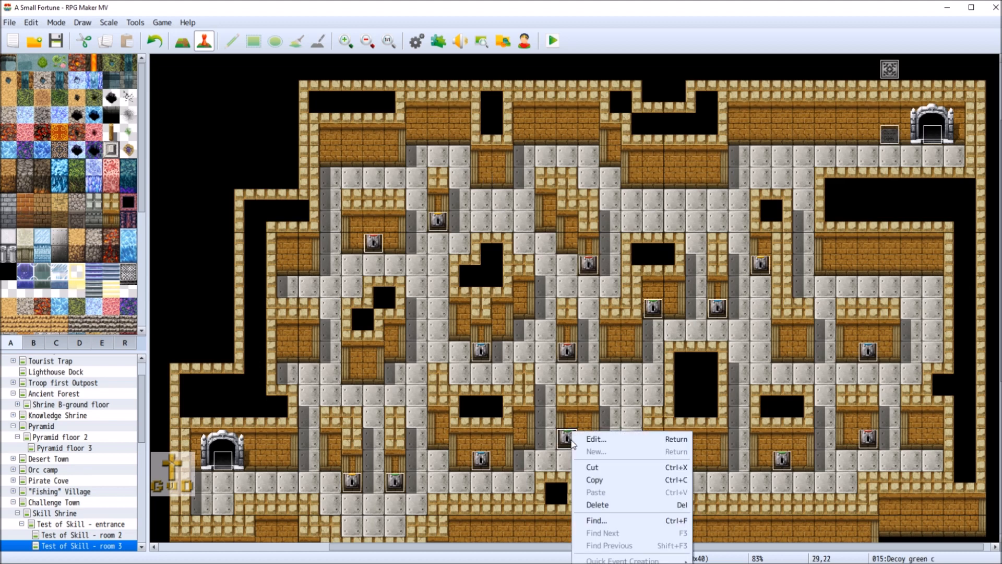
left_click(595, 480)
right_click(482, 174)
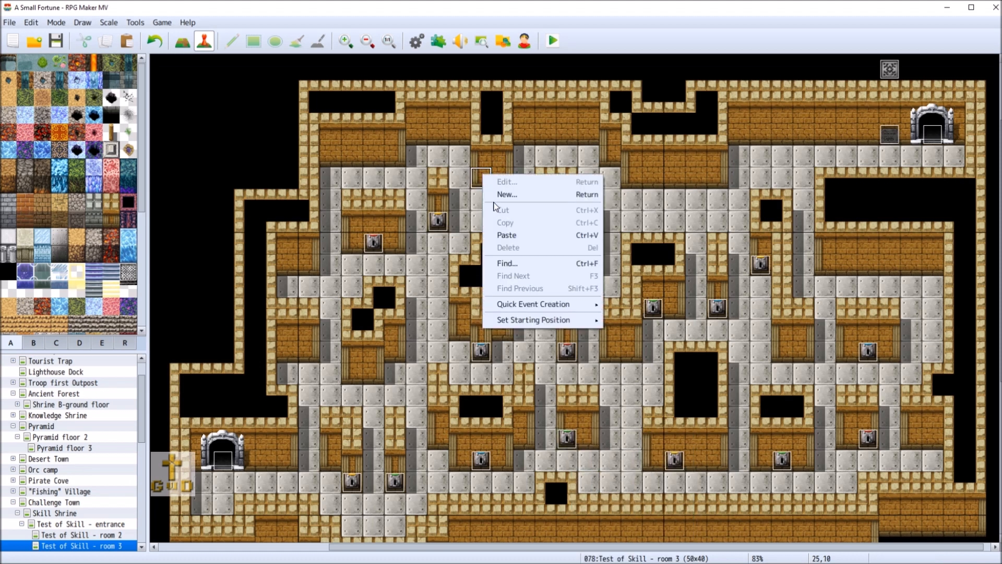
left_click(503, 233)
Rename the green copy at tile 25,10 to Decoy green d and confirm it
right_click(477, 165)
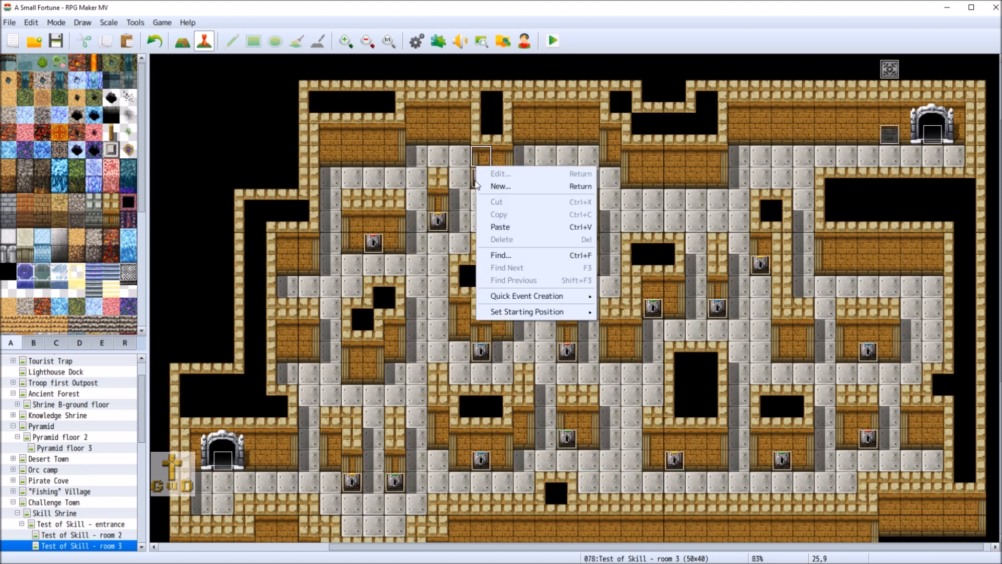
left_click(473, 180)
right_click(475, 179)
key("Escape")
double_click(481, 177)
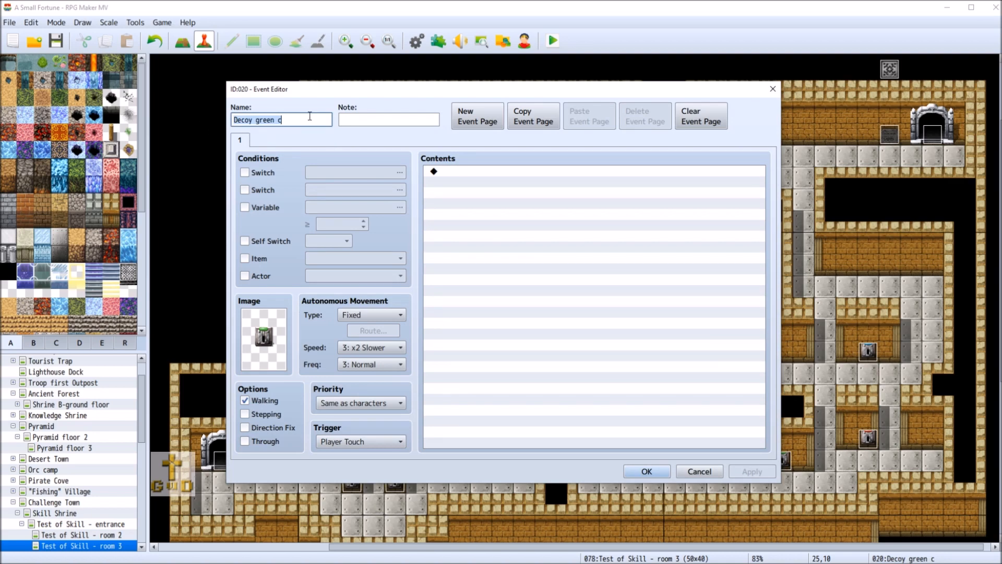
left_click(310, 119)
key("BackSpace")
type("d")
left_click(662, 471)
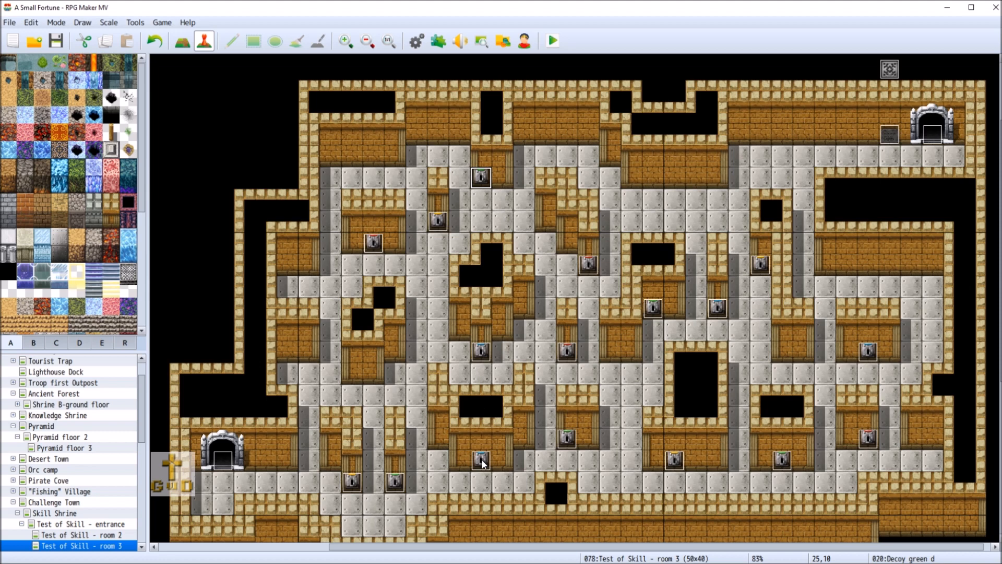
Move the Decoy Blue c event from tile 25,18 to the wall tile at 28,12
right_click(480, 350)
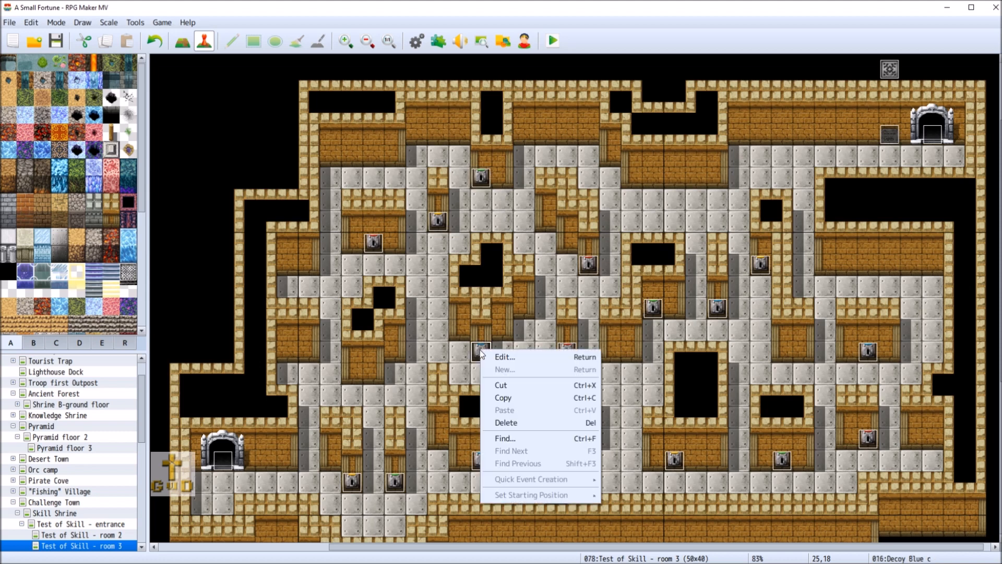
left_click(521, 385)
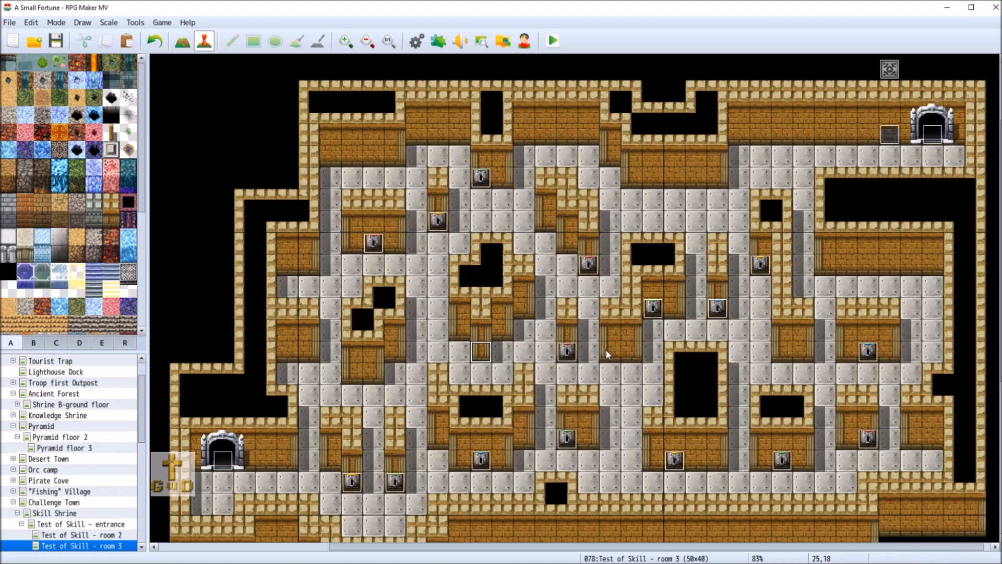
right_click(544, 217)
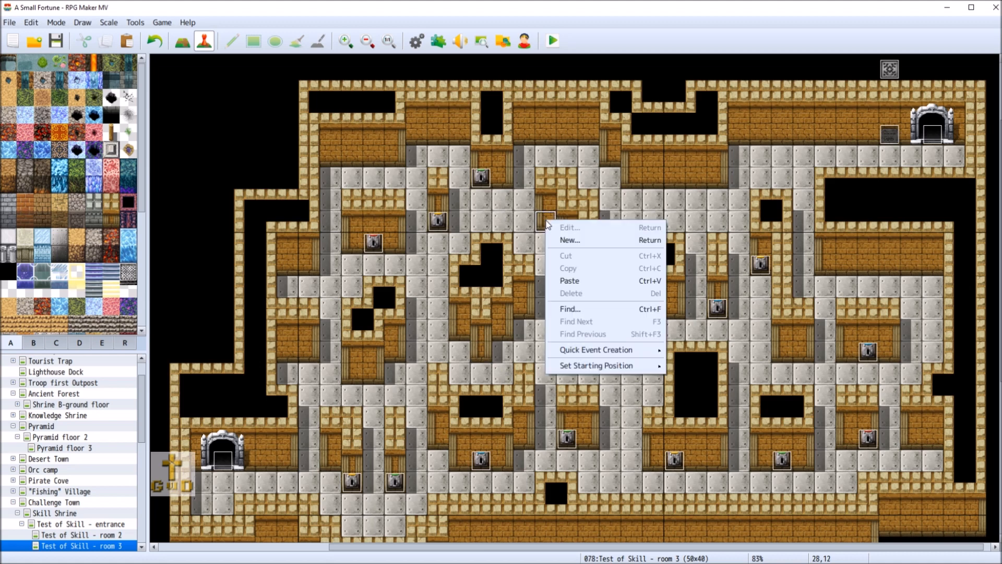
left_click(585, 280)
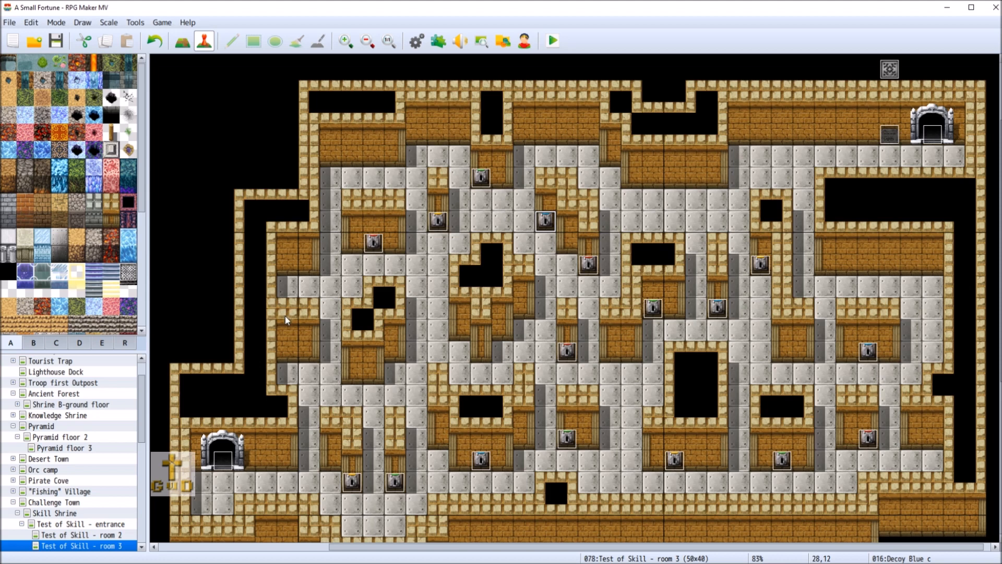
Paste the copied Decoy Blue c event onto the wall tile at 17,18 and rename the copy Decoy Blue d
right_click(313, 349)
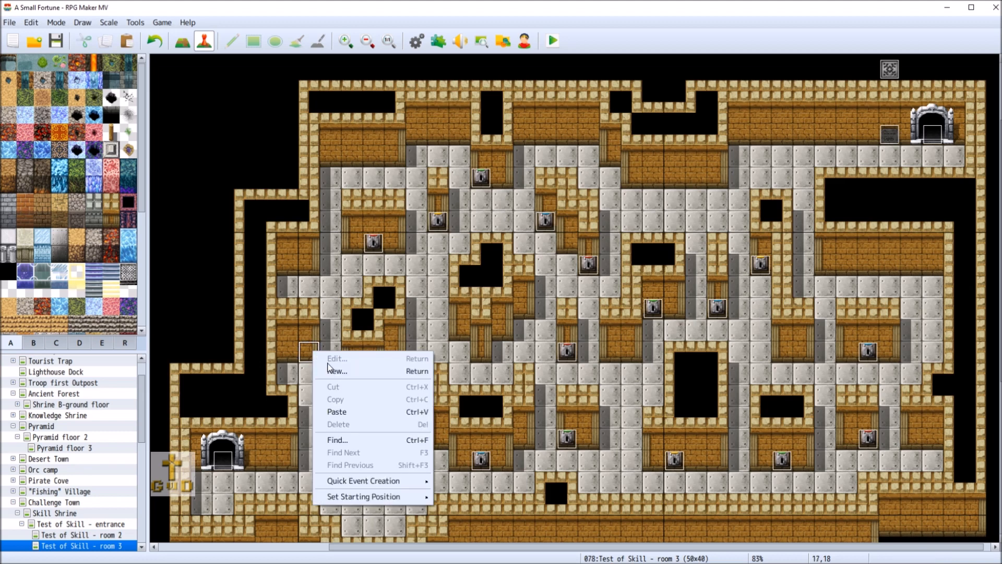
left_click(340, 410)
right_click(305, 355)
left_click(326, 364)
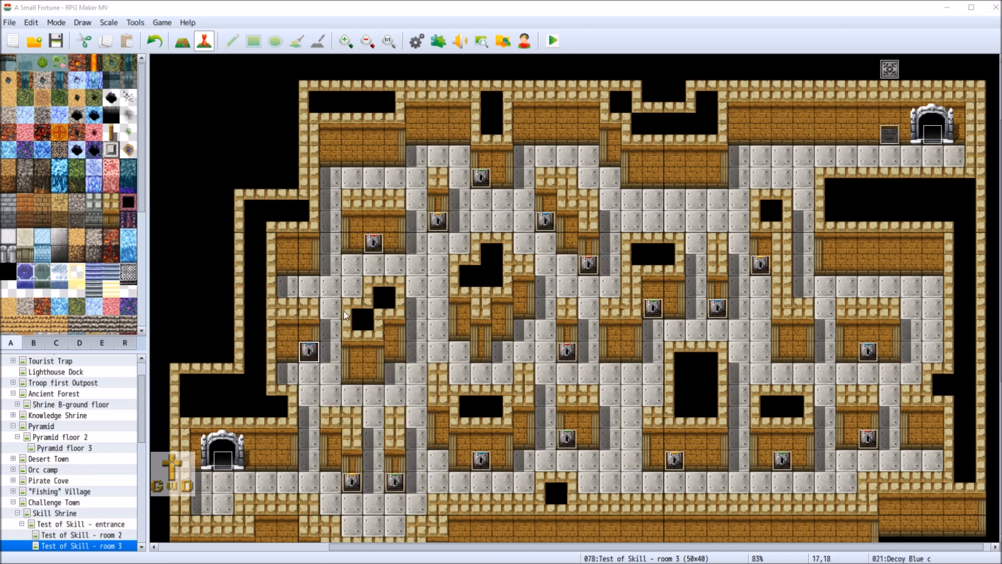
left_click(291, 118)
key("BackSpace")
type("d")
left_click(658, 471)
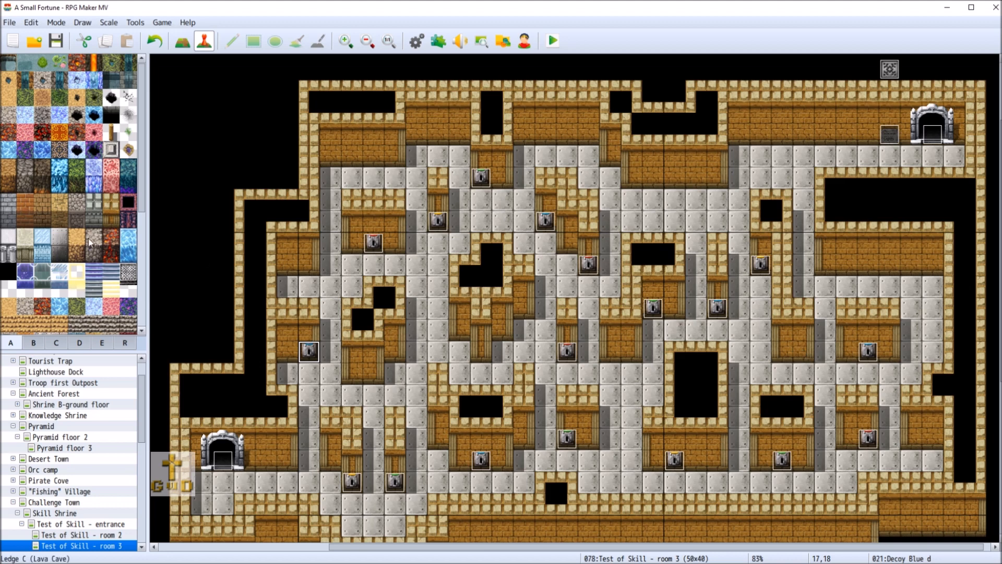
Paint metal floor over the wall's lower row at tiles 41,14 to 44,14 and add fort wall along 41,12 to 44,12
left_click(182, 41)
scroll(13, 299, "down", 2)
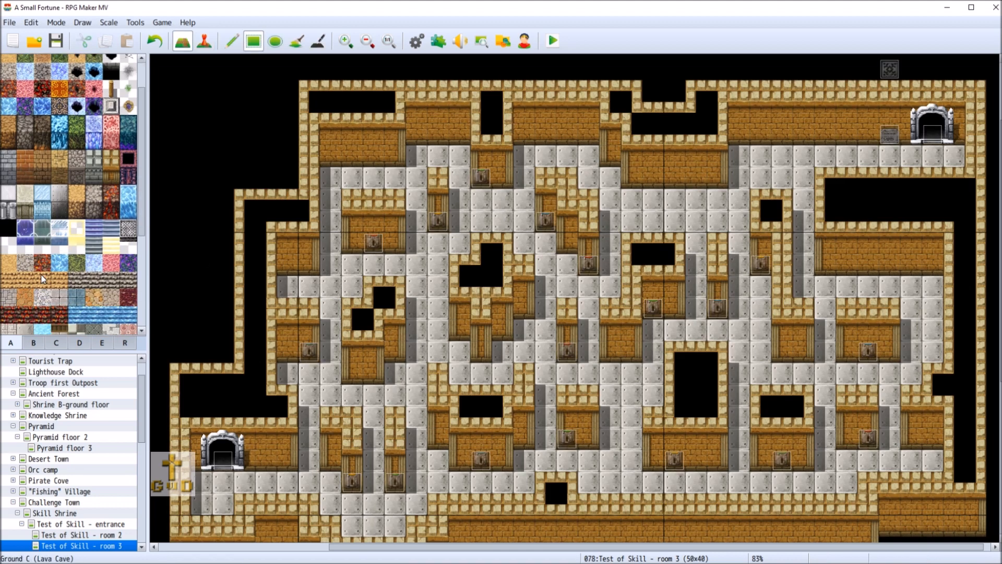
left_click(25, 288)
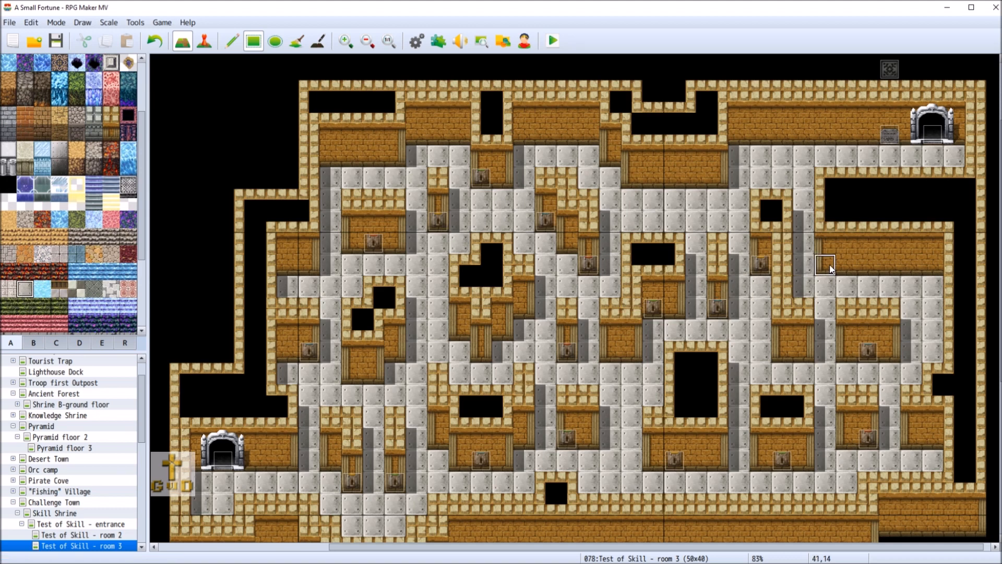
left_click_drag(830, 269, 885, 267)
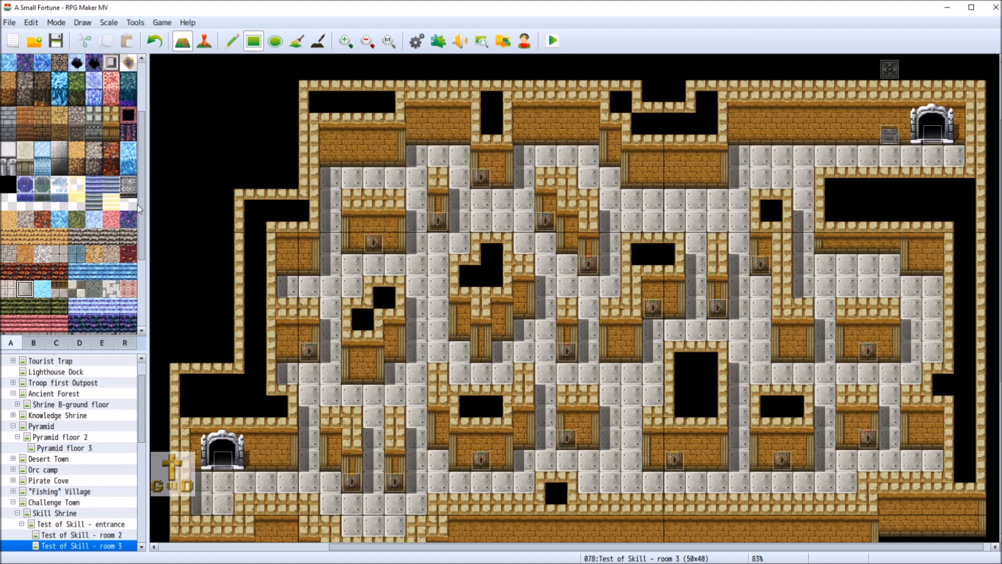
left_click(110, 133)
left_click(823, 233)
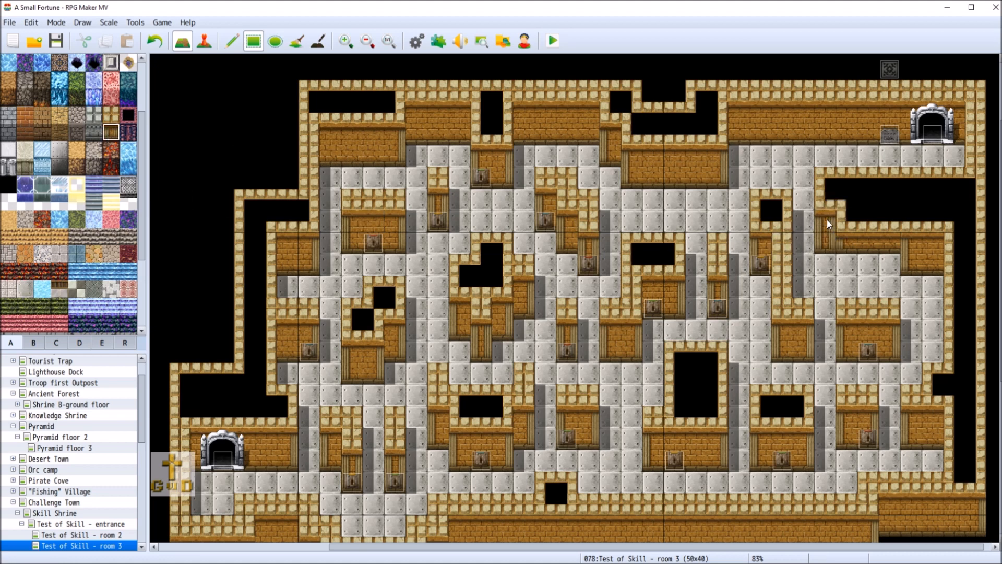
left_click_drag(825, 221, 880, 221)
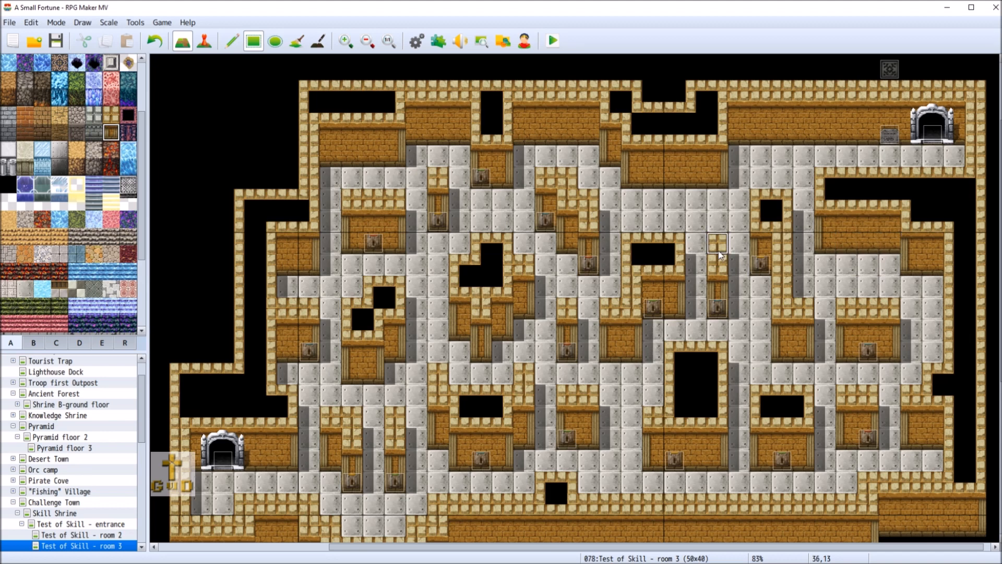
Extend the raised wall section one tile with metal floor at 45,14 and fort wall at 45,12
left_click(24, 288)
left_click(911, 265)
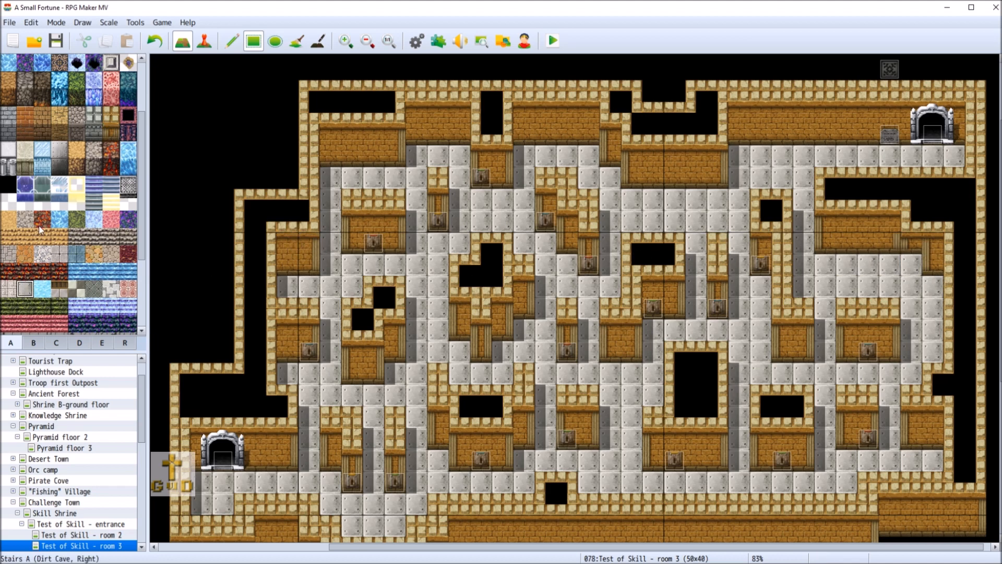
left_click(111, 132)
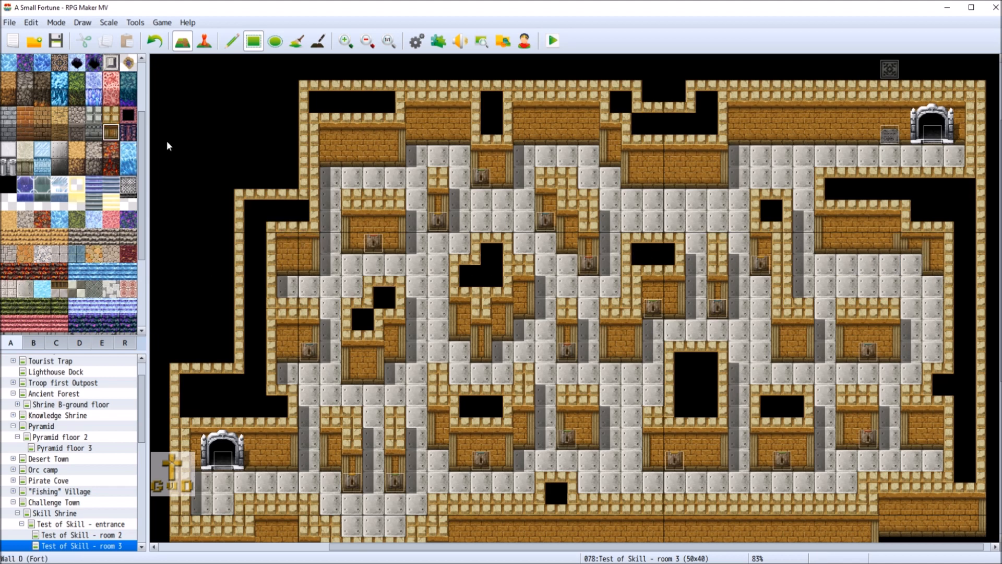
left_click(914, 229)
Add fort ceiling tiles at 43,15 and 44,15 to deepen the wall block below the corridor
left_click(112, 115)
left_click(867, 286)
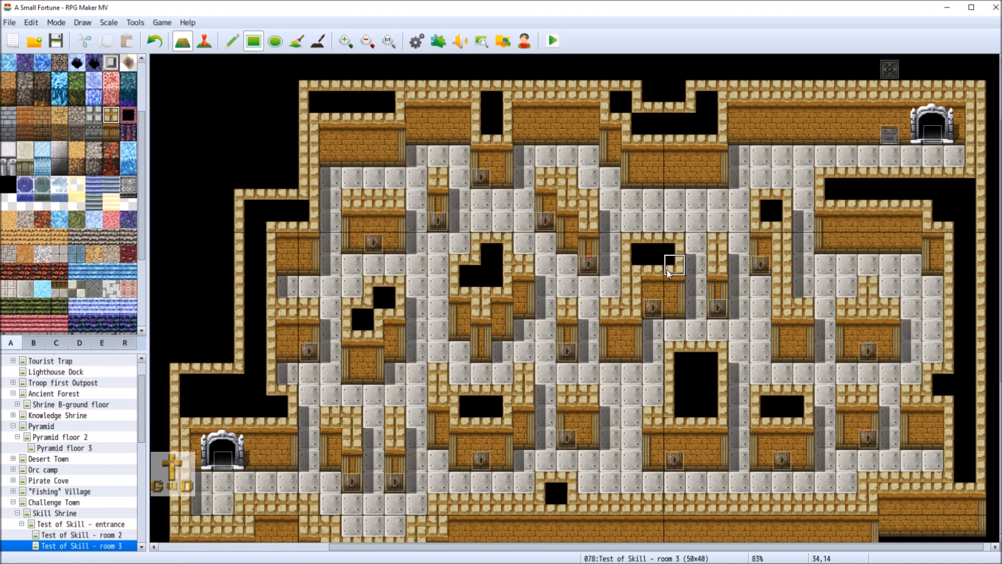
left_click(885, 286)
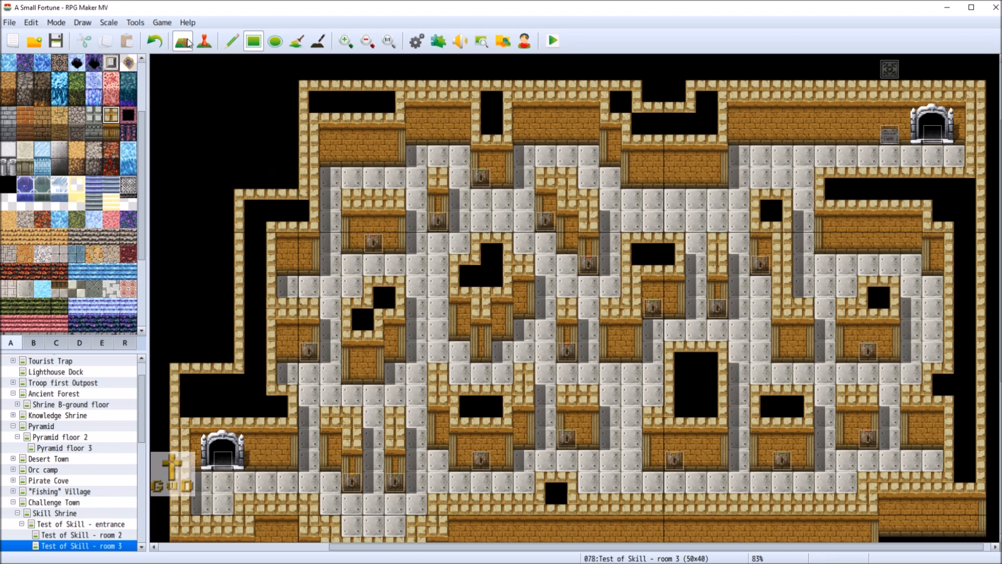
Copy the decoy yellow c event from tile 19,24 onto the wall tile at 25,18
left_click(204, 41)
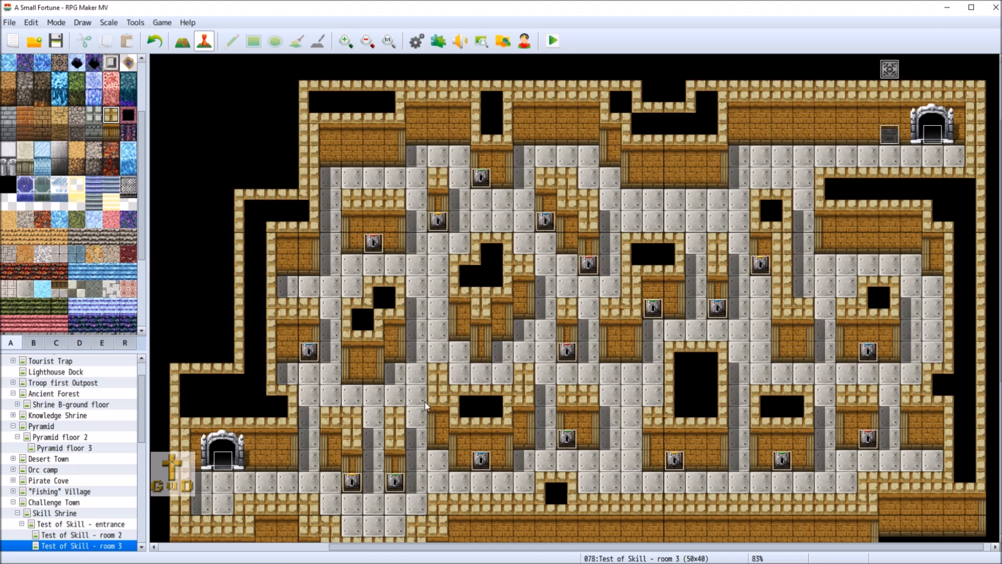
right_click(353, 484)
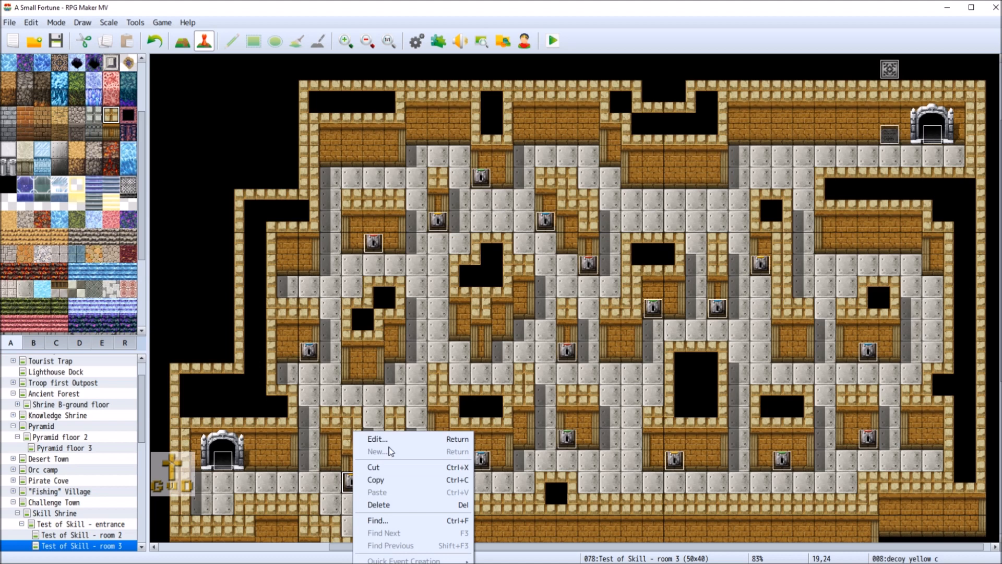
left_click(392, 479)
right_click(481, 350)
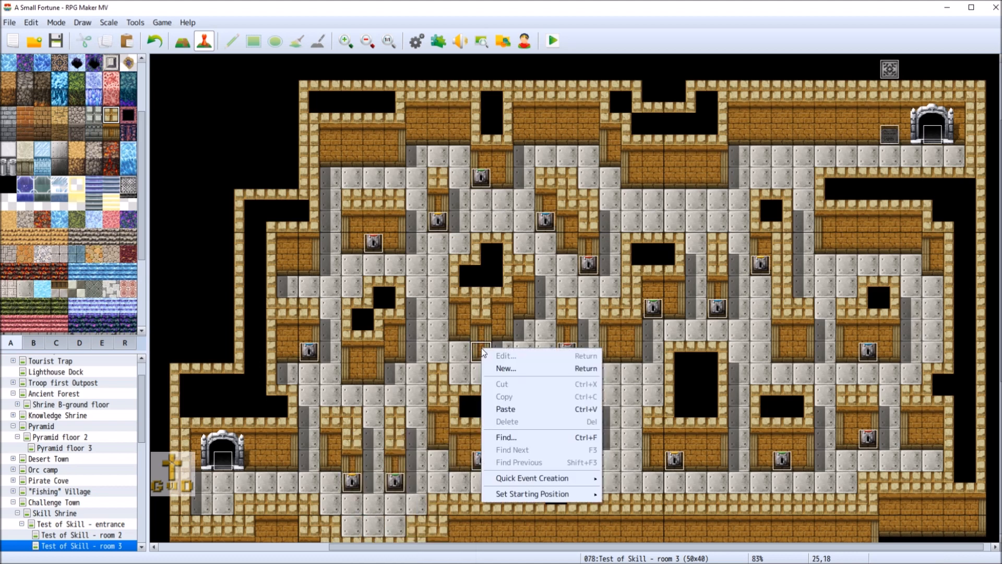
left_click(505, 409)
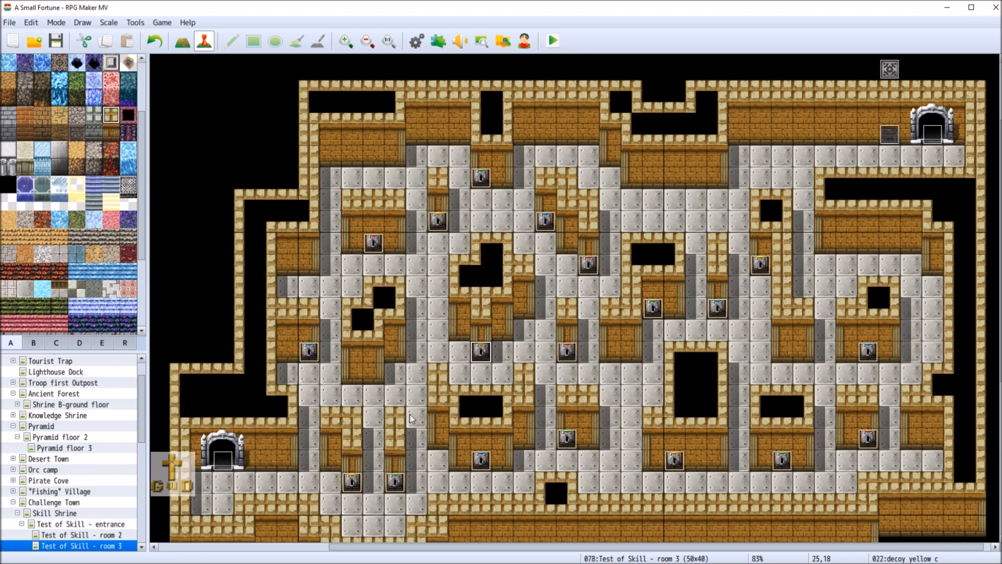
right_click(481, 344)
left_click(506, 353)
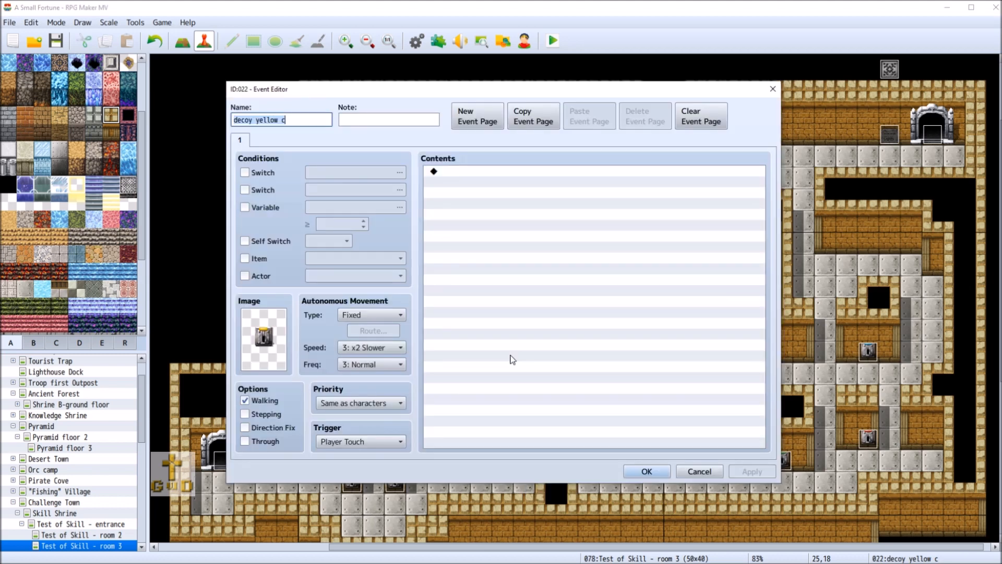
left_click(700, 471)
Rename the yellow switch event at tile 19,24 to decoy yellow d and confirm it
right_click(348, 482)
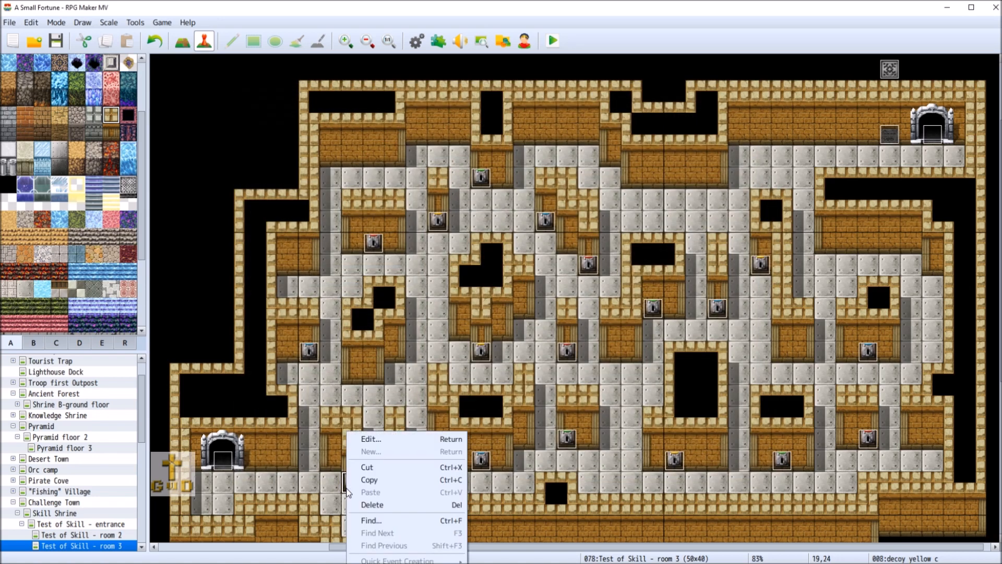
left_click(393, 443)
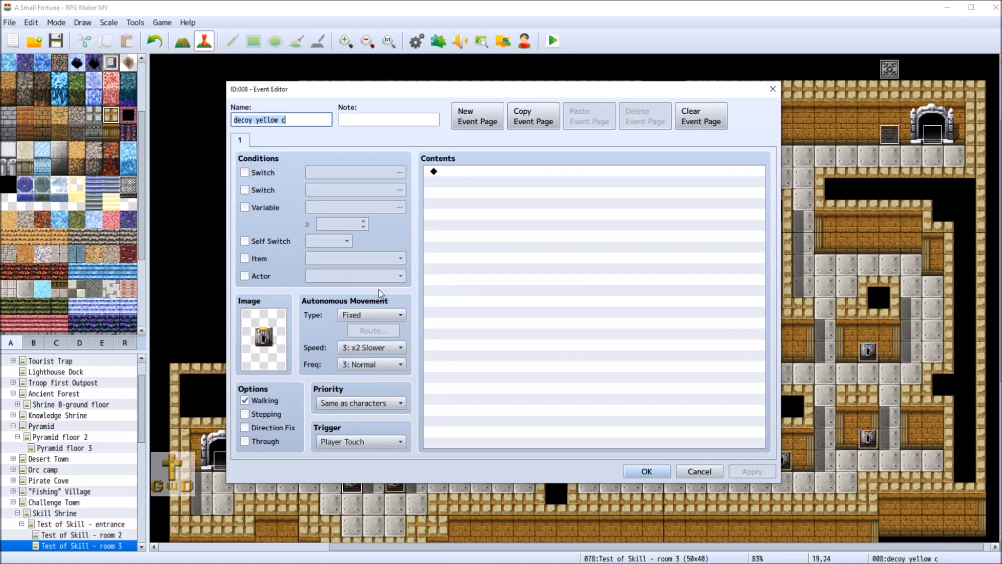
left_click(291, 119)
key("BackSpace")
type("d")
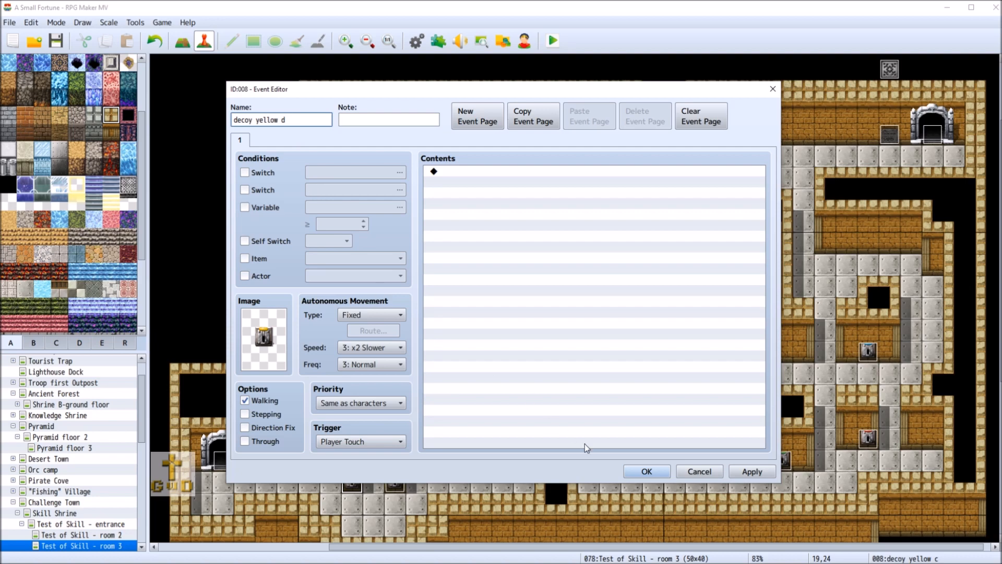
left_click(647, 471)
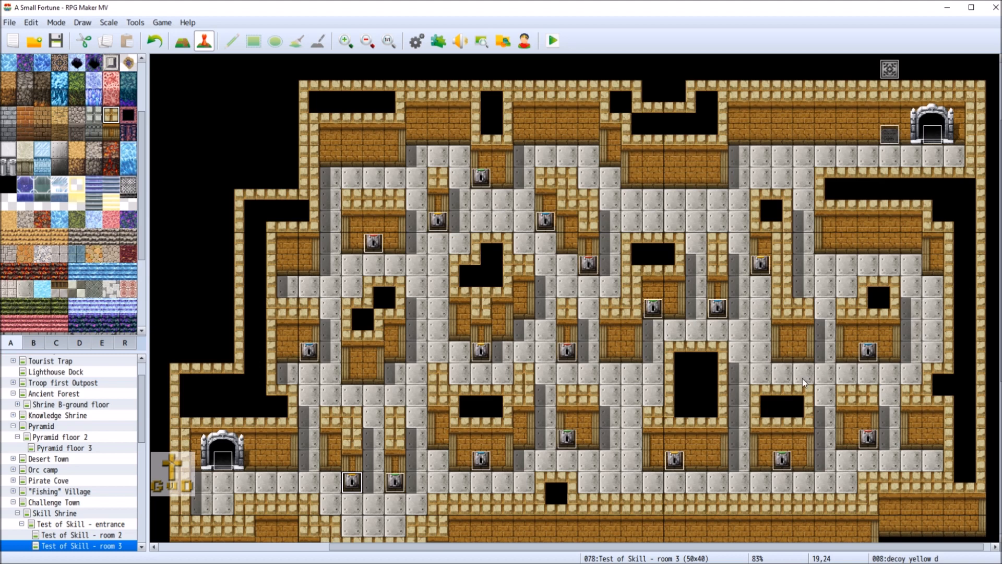
Copy the Decoy Red a event from tile 43,22 to the wall tile at 39,18 and cut the original
right_click(870, 434)
left_click(916, 479)
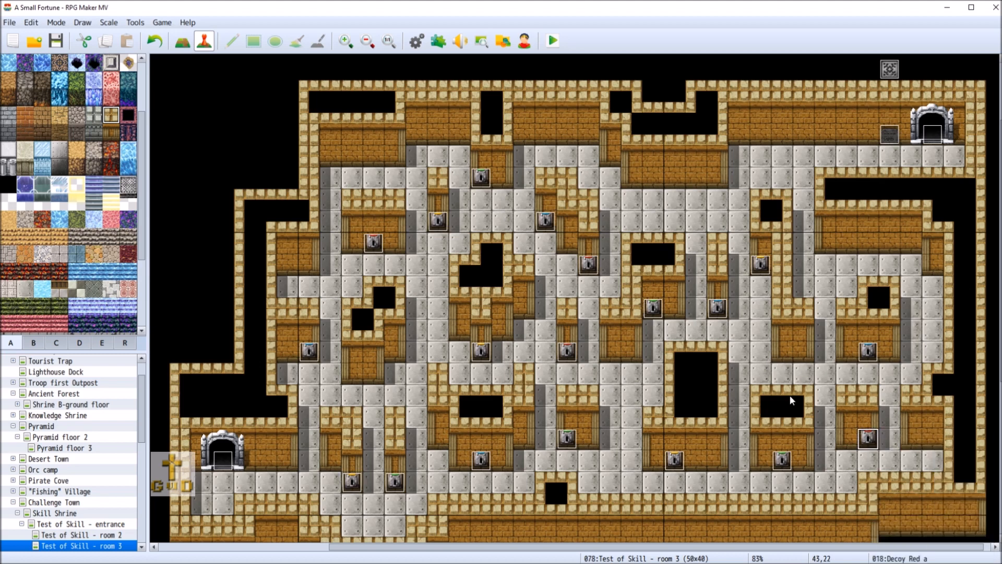
right_click(784, 350)
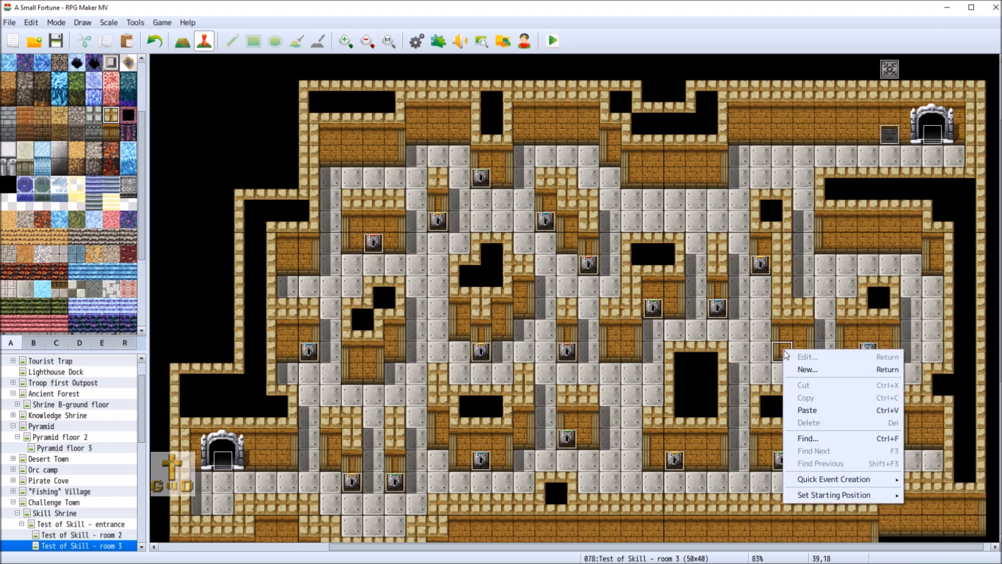
left_click(818, 410)
right_click(868, 435)
left_click(909, 476)
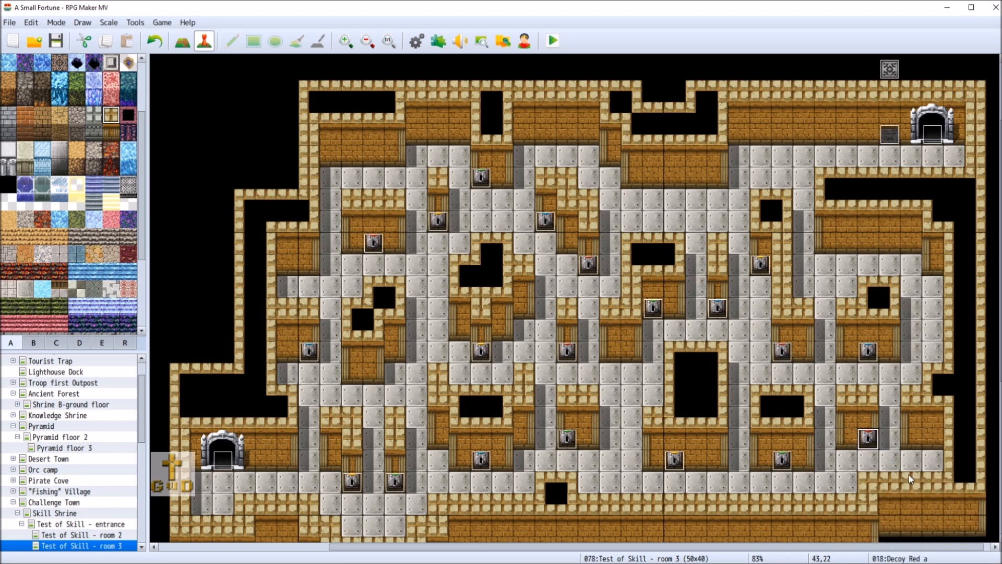
right_click(862, 434)
left_click(903, 468)
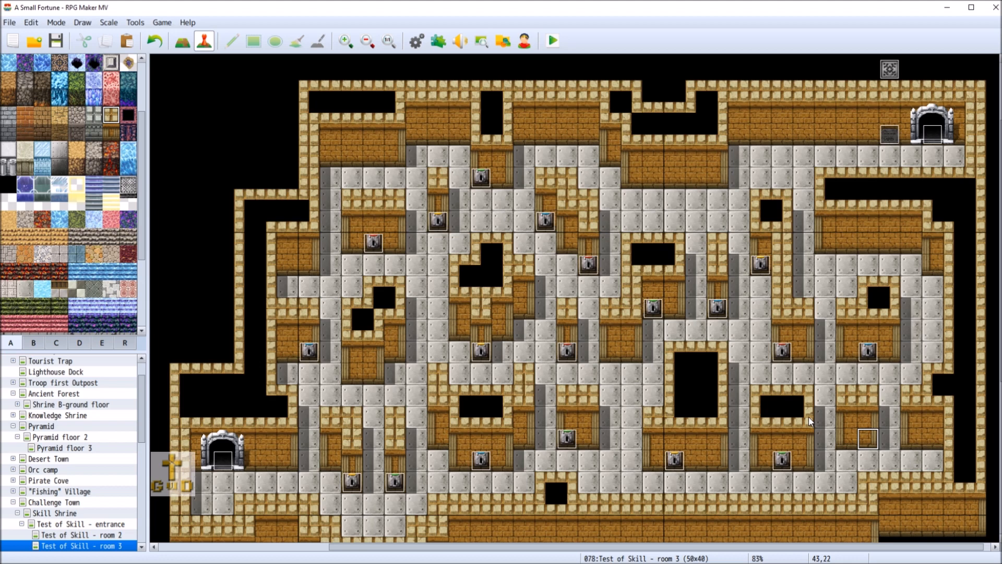
Move the Decoy Blue a event from tile 43,18 to the emptied wall tile at 43,22
right_click(869, 354)
left_click(904, 389)
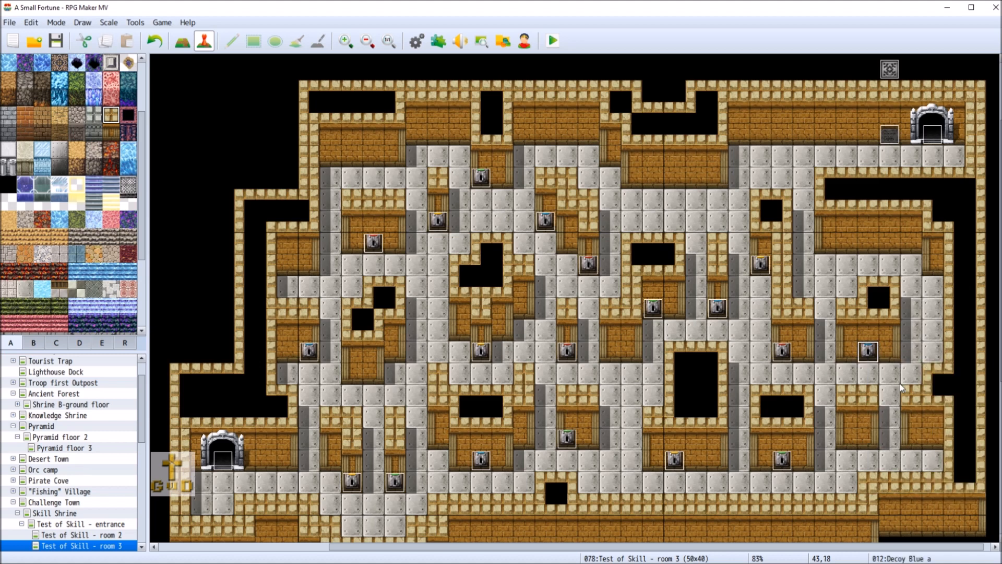
right_click(865, 437)
left_click(894, 492)
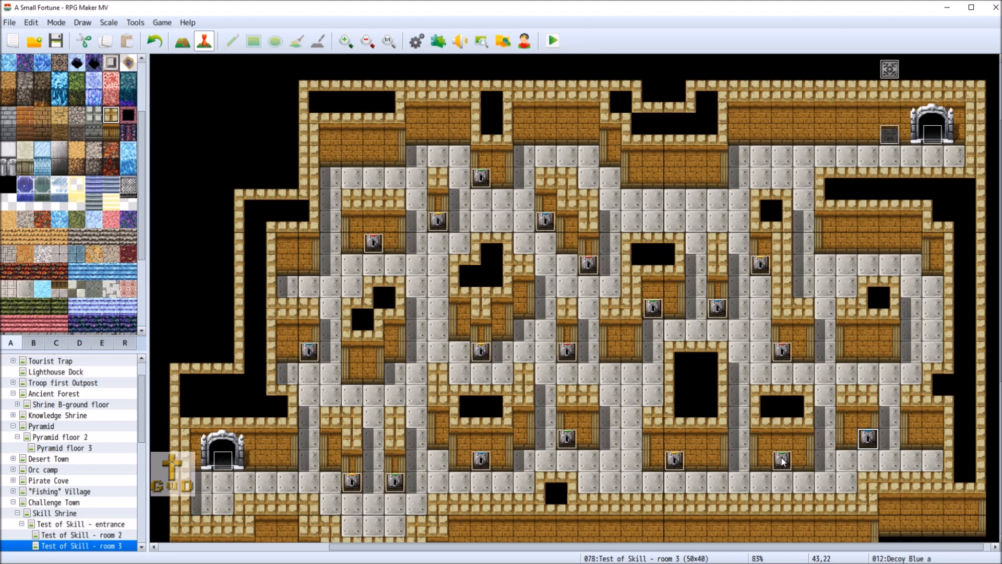
Move the red decoy event from tile 39,18 to the wall tile at 43,18
right_click(782, 351)
left_click(816, 386)
right_click(871, 351)
left_click(894, 411)
right_click(762, 263)
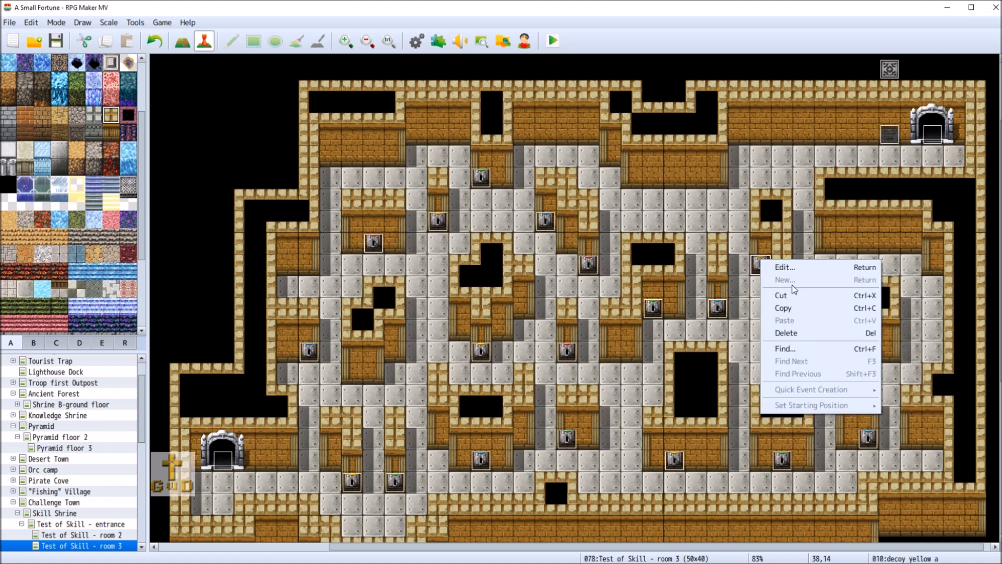
left_click(743, 294)
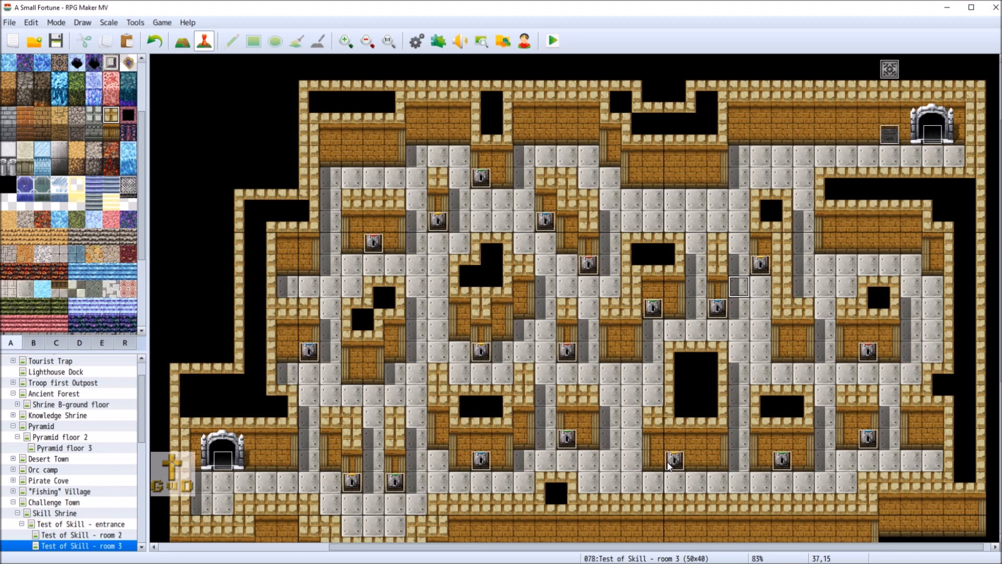
left_click(780, 462)
right_click(777, 463)
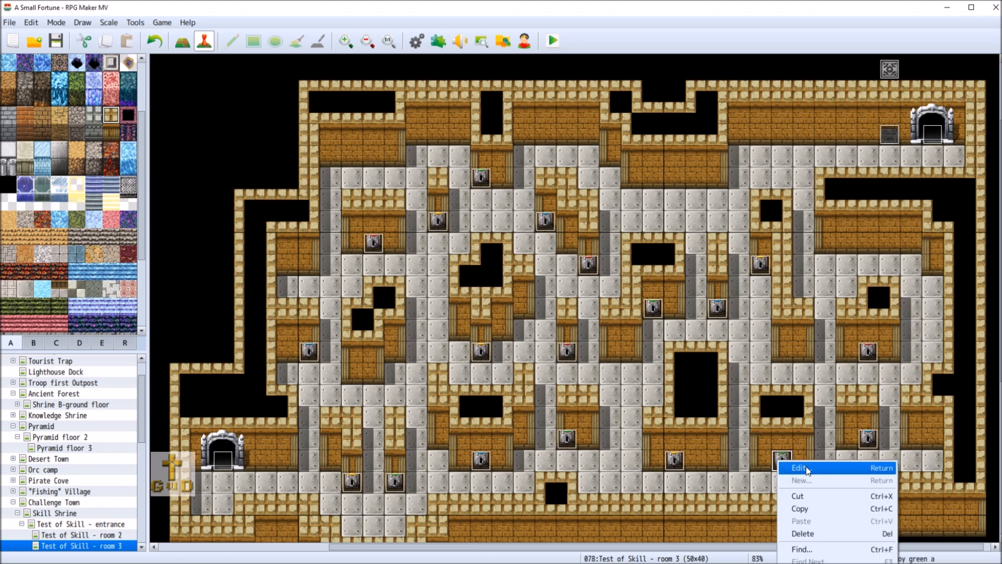
left_click(796, 497)
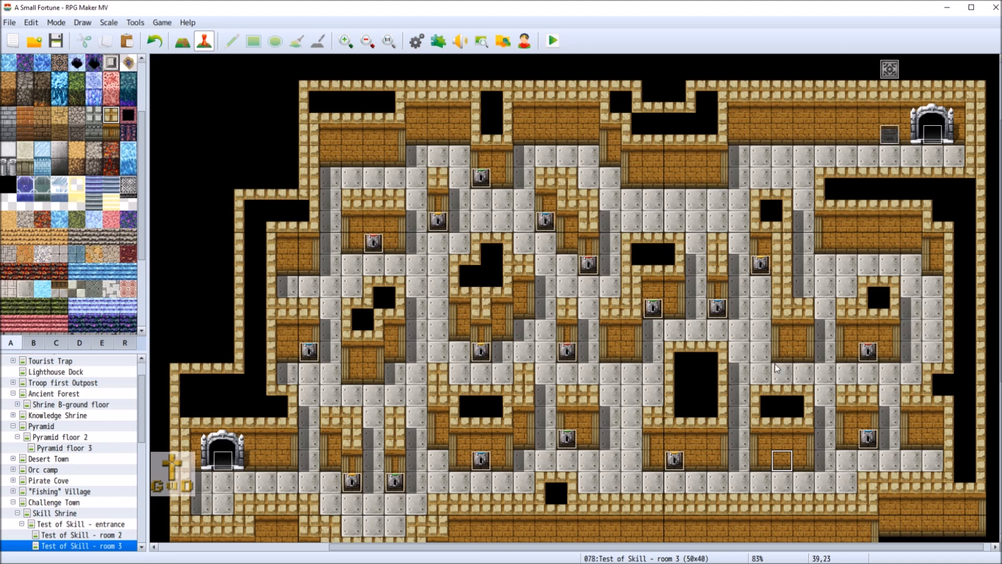
right_click(782, 462)
left_click(818, 489)
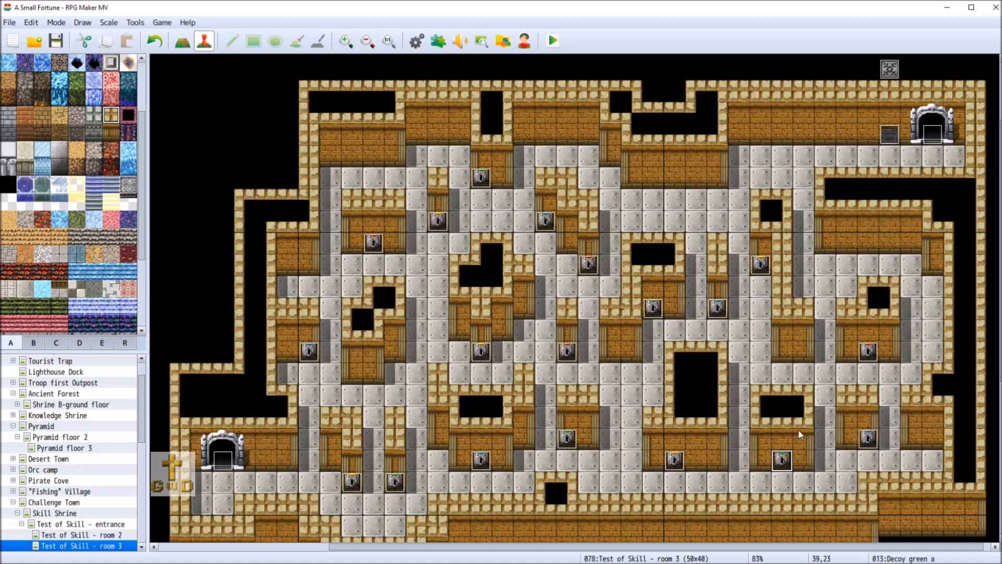
Move the decoy yellow a event from tile 38,14 to the wall tile at 40,18
right_click(759, 264)
left_click(803, 292)
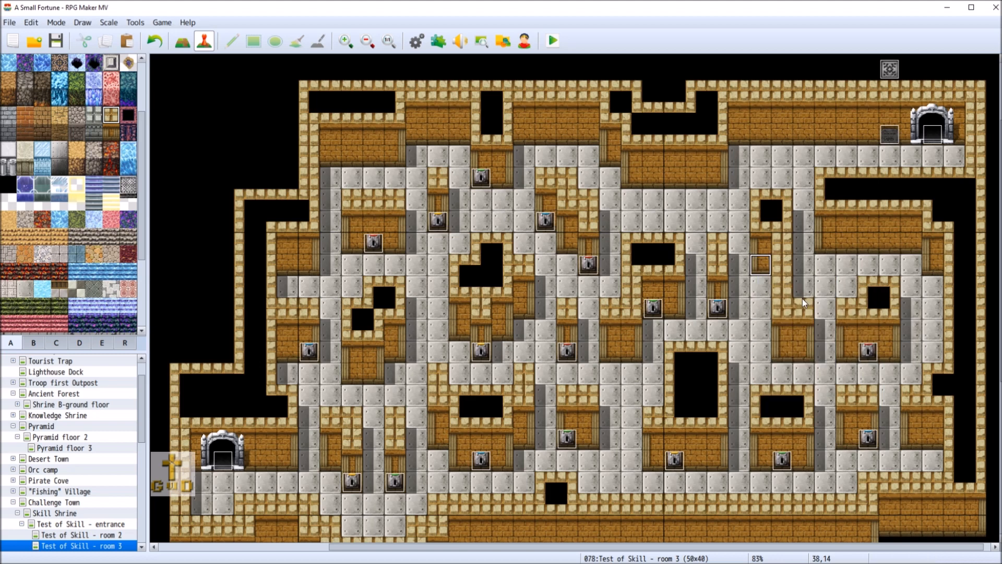
right_click(801, 350)
left_click(820, 410)
Move the Decoy green a event from tile 39,23 to the wall tile at 38,14
right_click(785, 469)
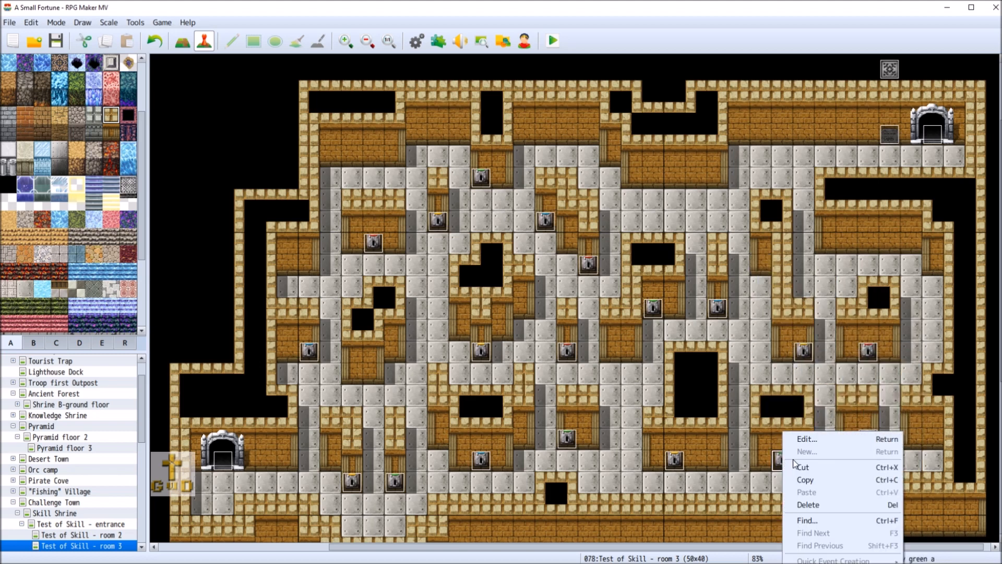
left_click(810, 471)
right_click(762, 264)
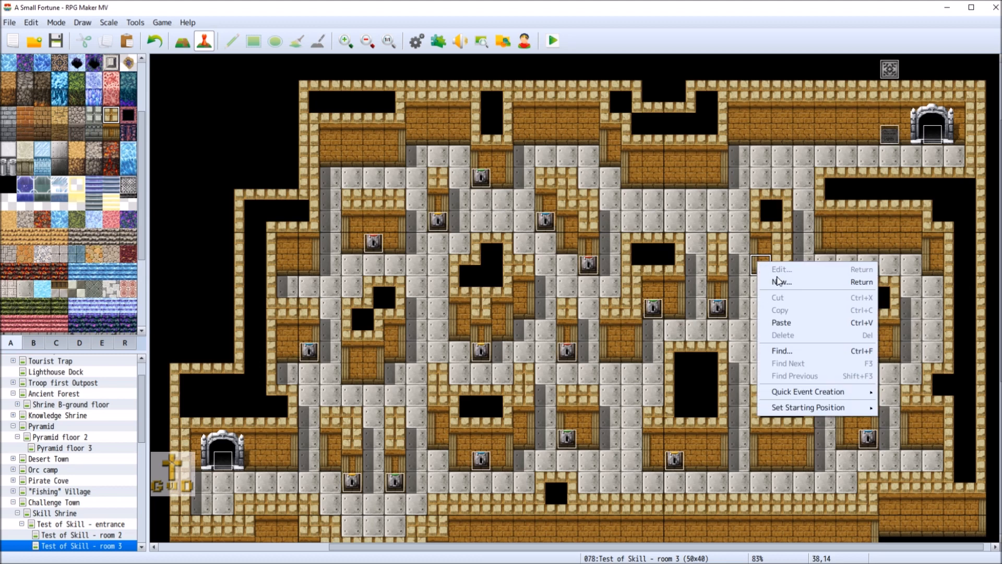
left_click(798, 328)
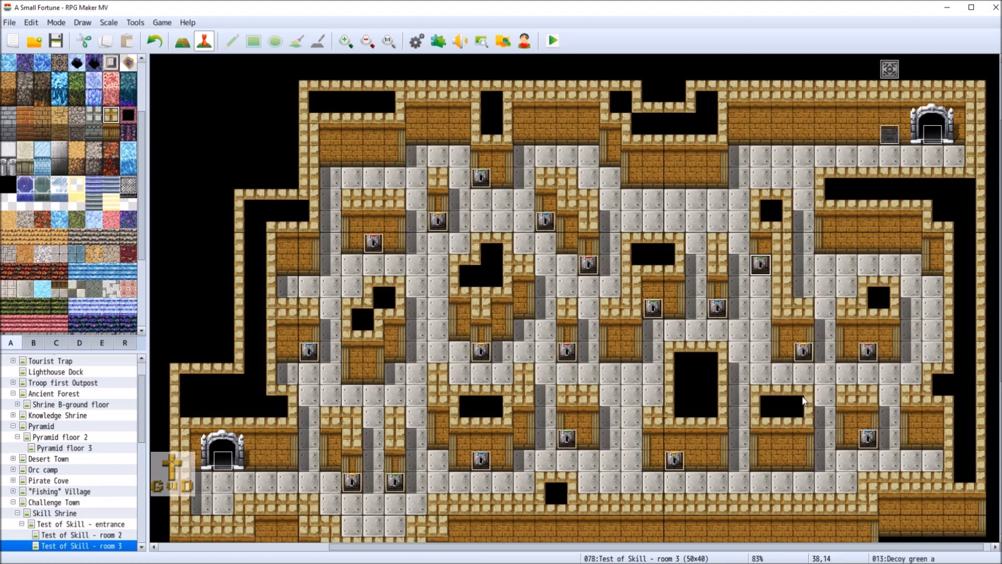
Move the Decoy green b event from tile 33,16 to the wall tile at 35,23
right_click(652, 303)
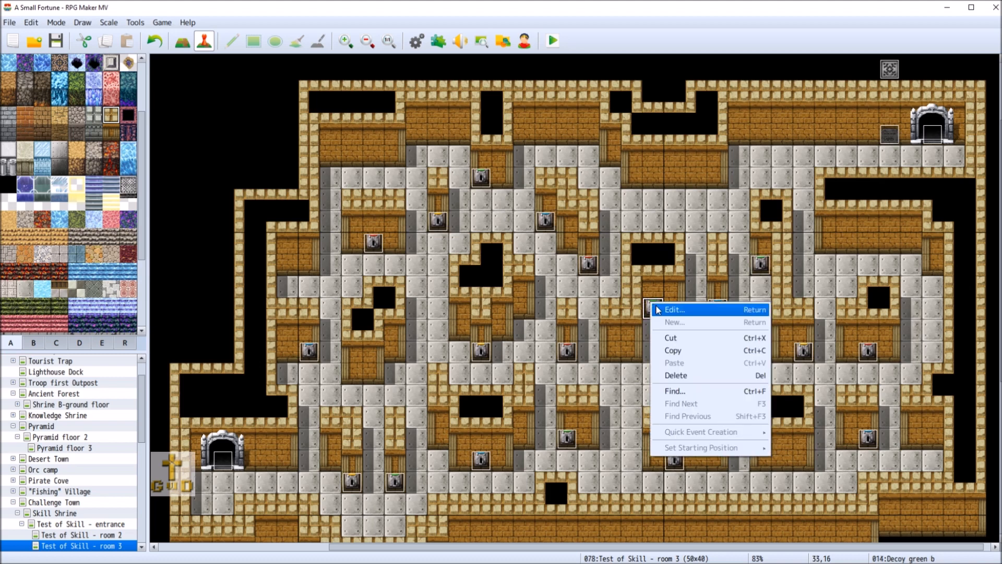
left_click(696, 340)
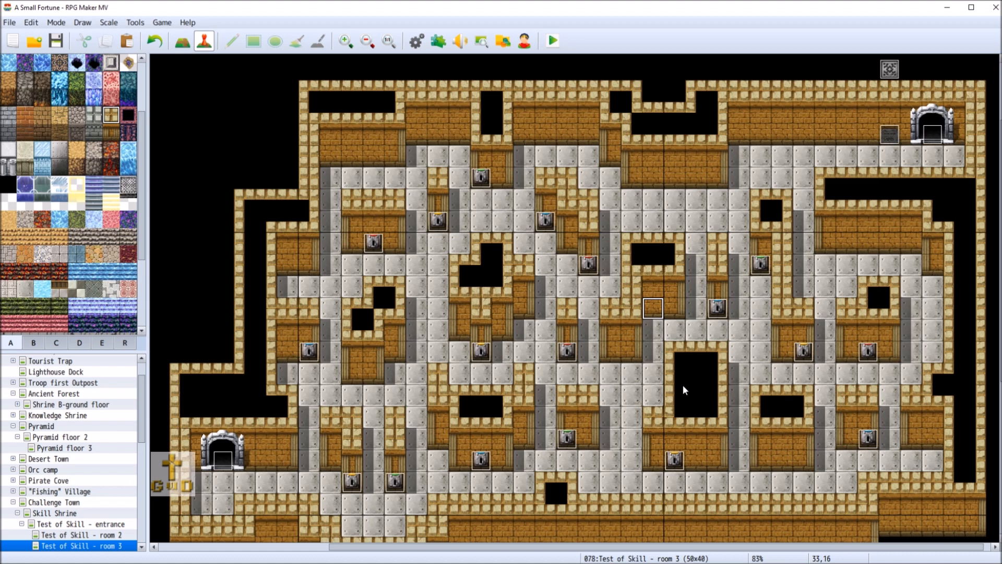
right_click(694, 458)
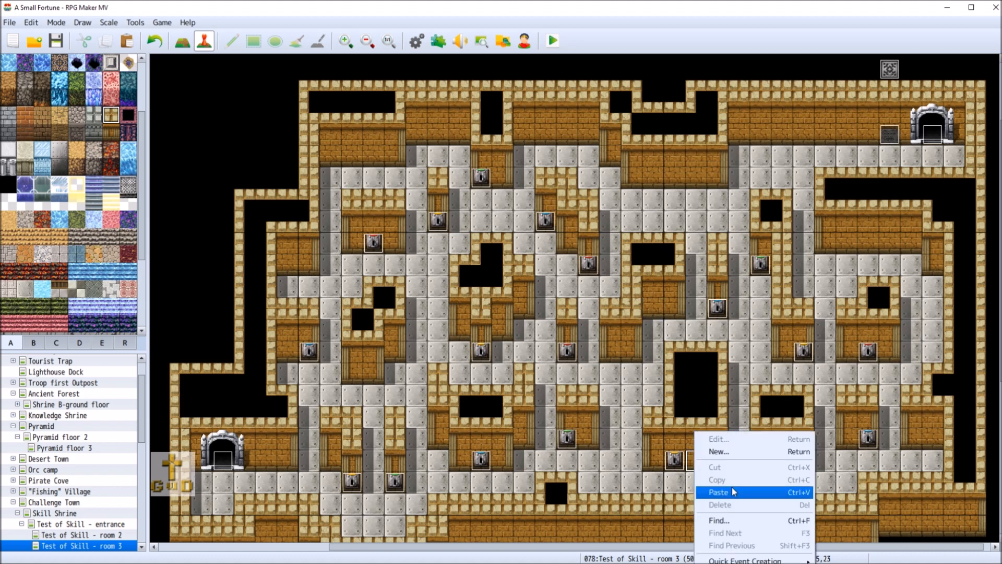
left_click(730, 493)
Move the decoy yellow b event from tile 34,23 to the wall tile at 32,18
right_click(670, 464)
left_click(699, 468)
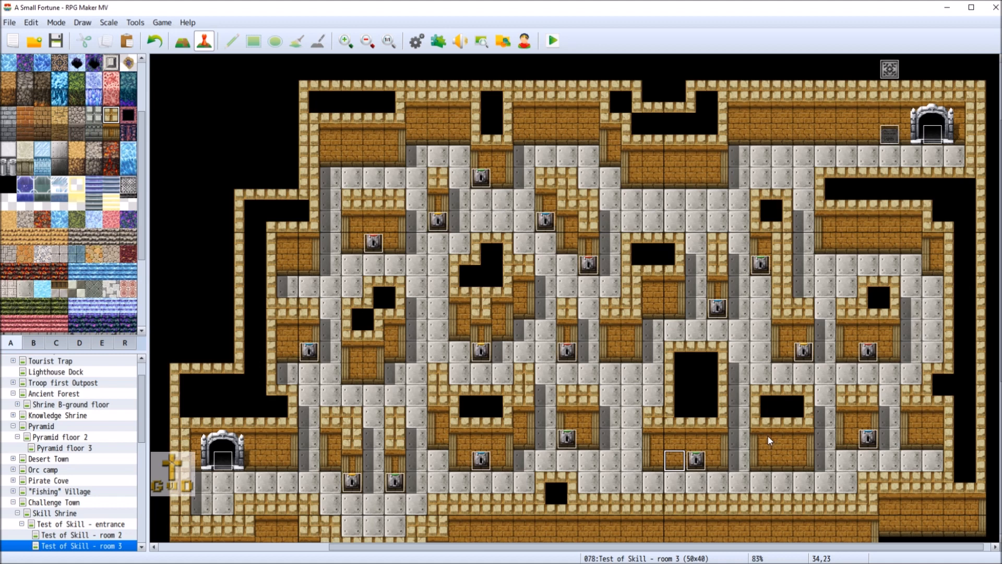
right_click(569, 243)
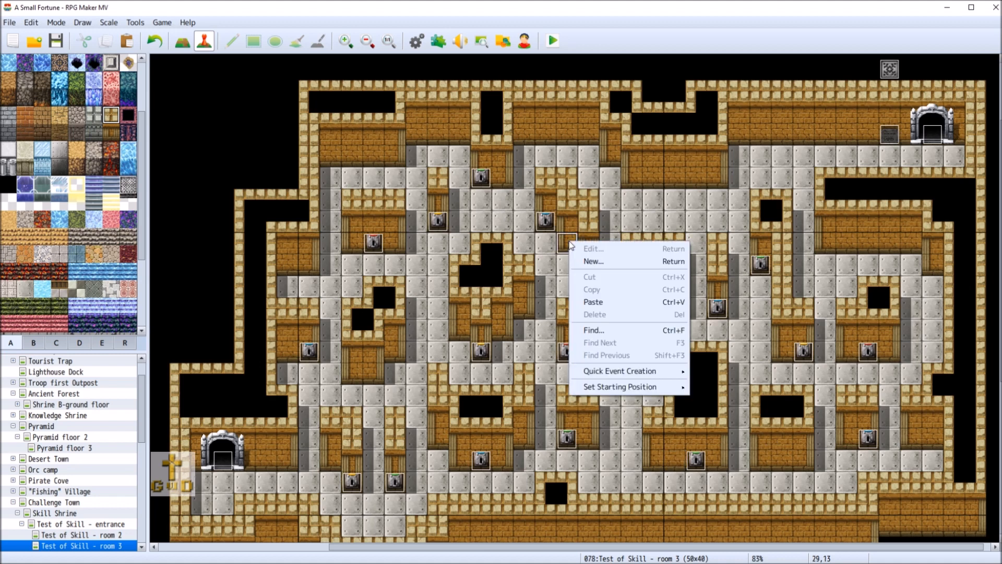
left_click(545, 287)
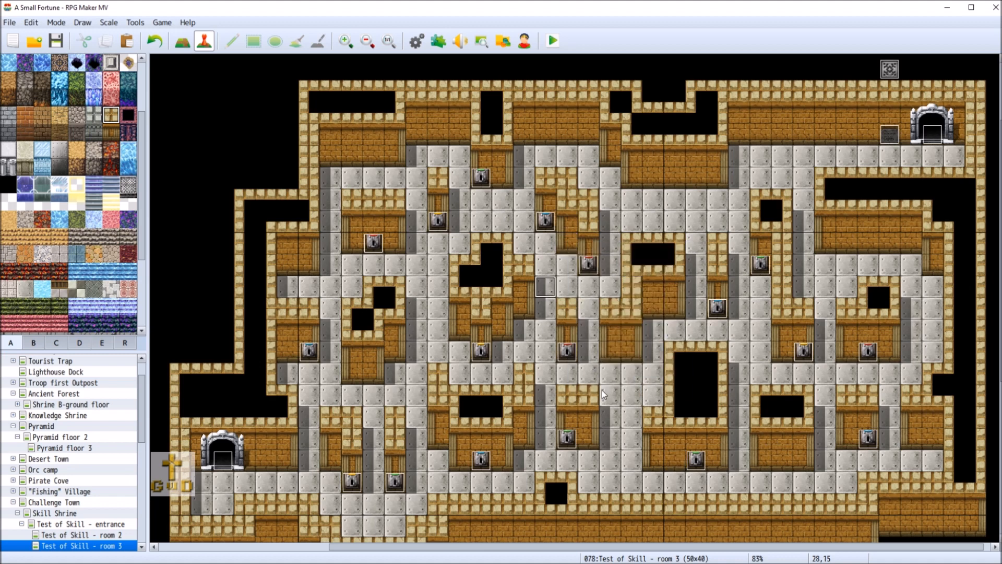
right_click(631, 347)
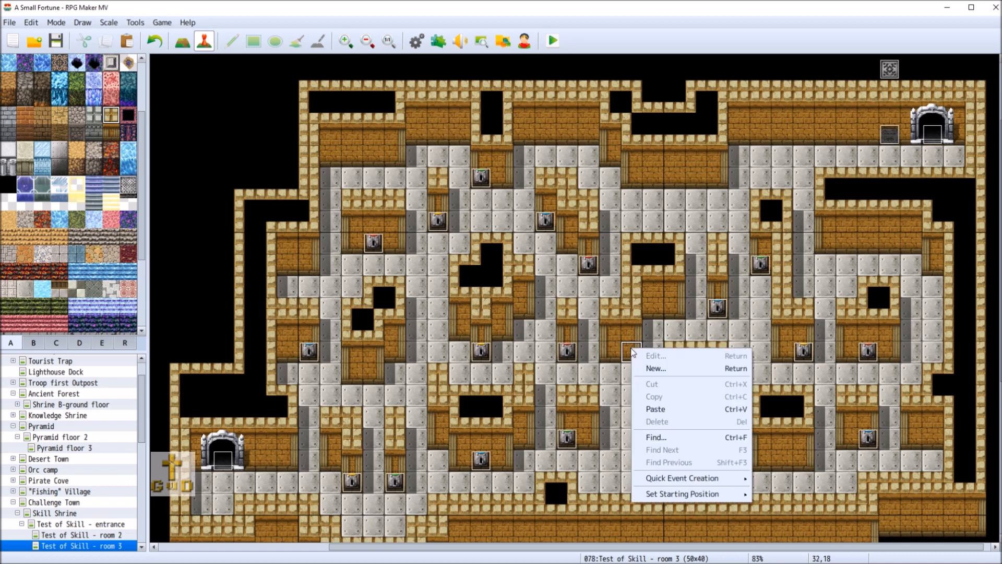
left_click(680, 409)
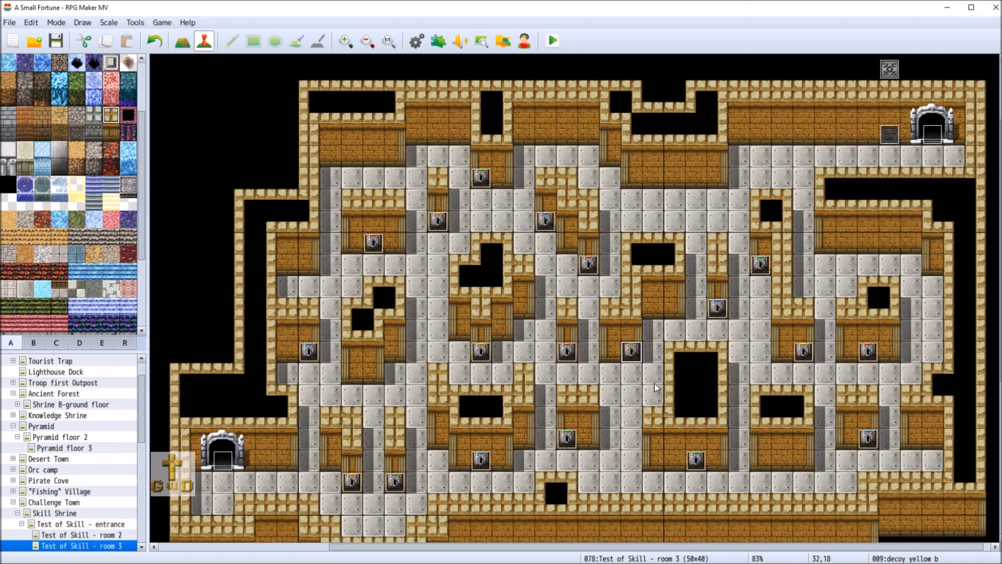
Copy the Decoy Blue a event from tile 43,22 to the wall tile at 42,13, keeping the original
right_click(862, 440)
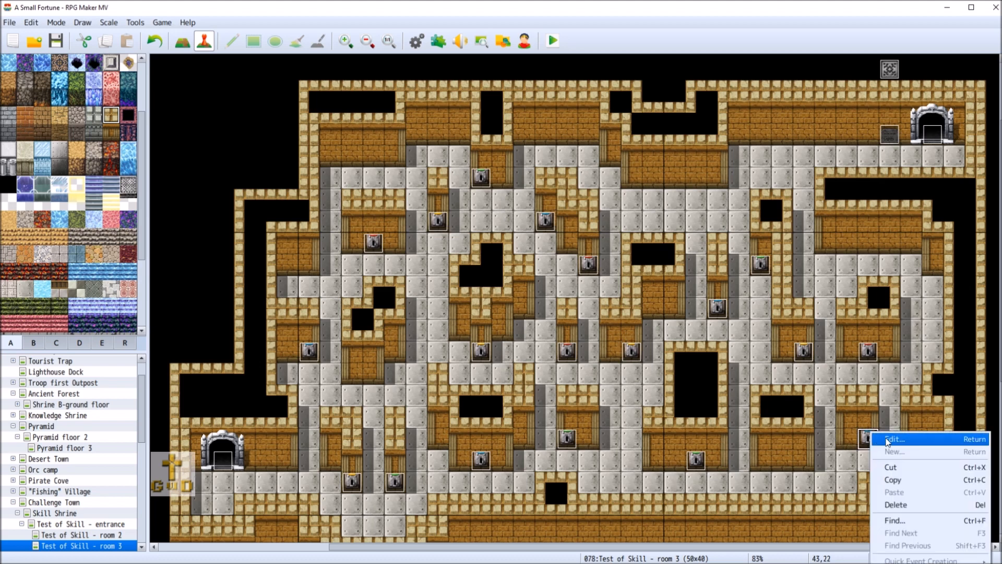
left_click(896, 481)
right_click(851, 242)
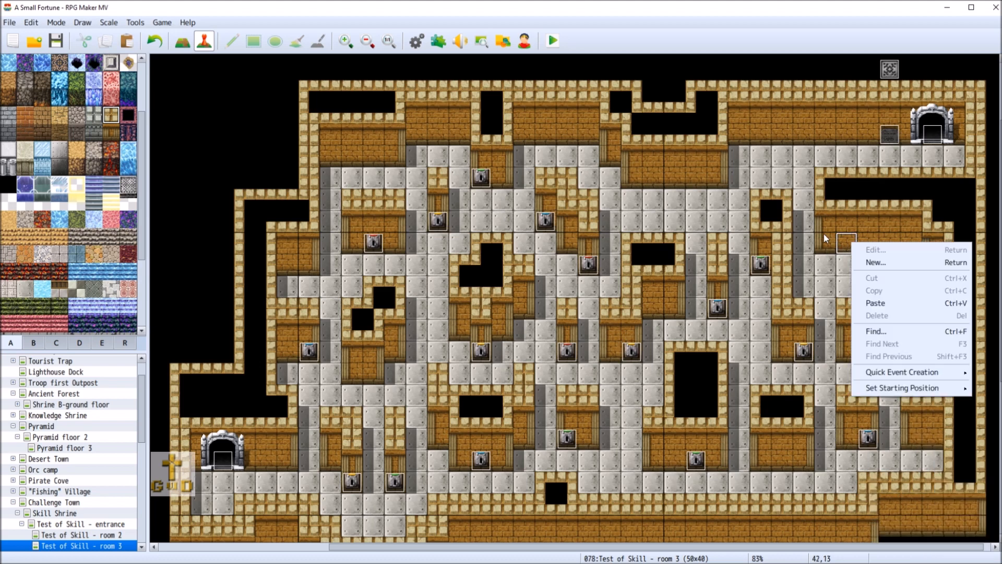
left_click(888, 308)
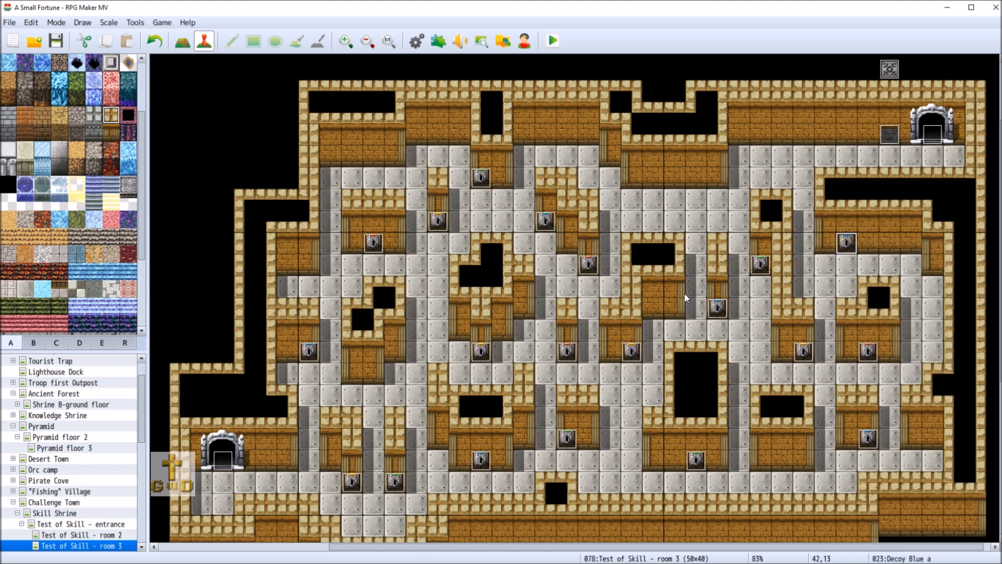
right_click(851, 239)
left_click(861, 249)
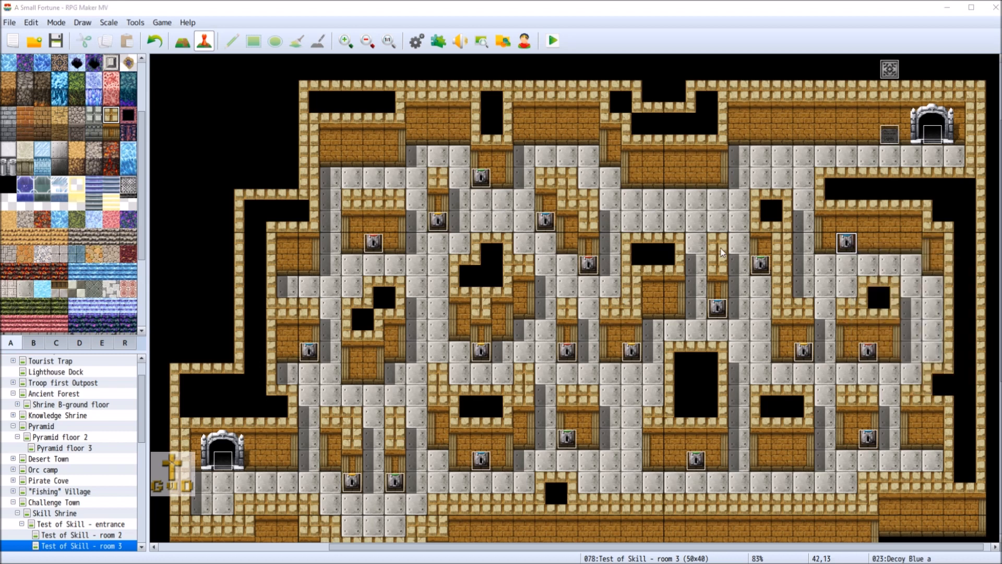
left_click(298, 117)
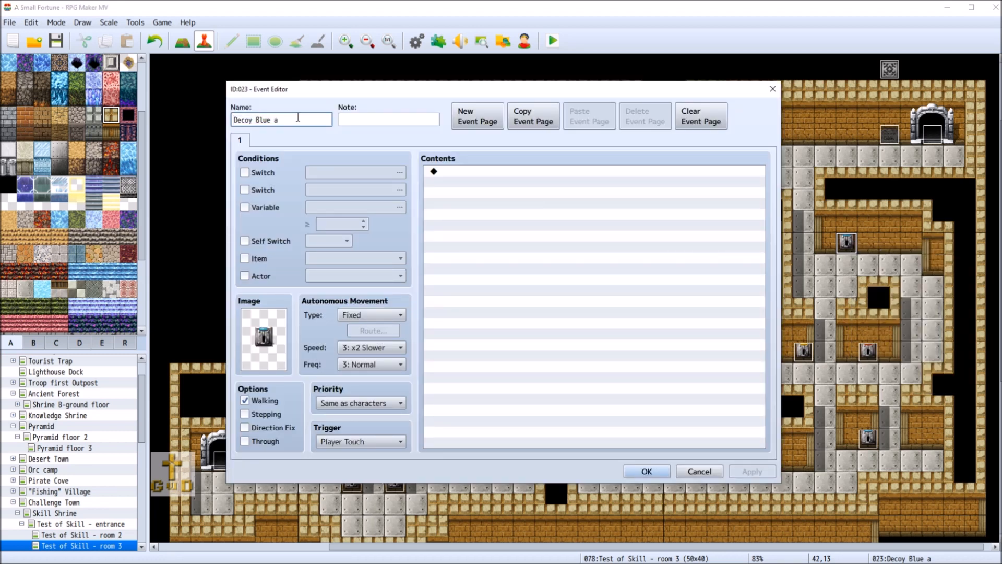
left_click(699, 471)
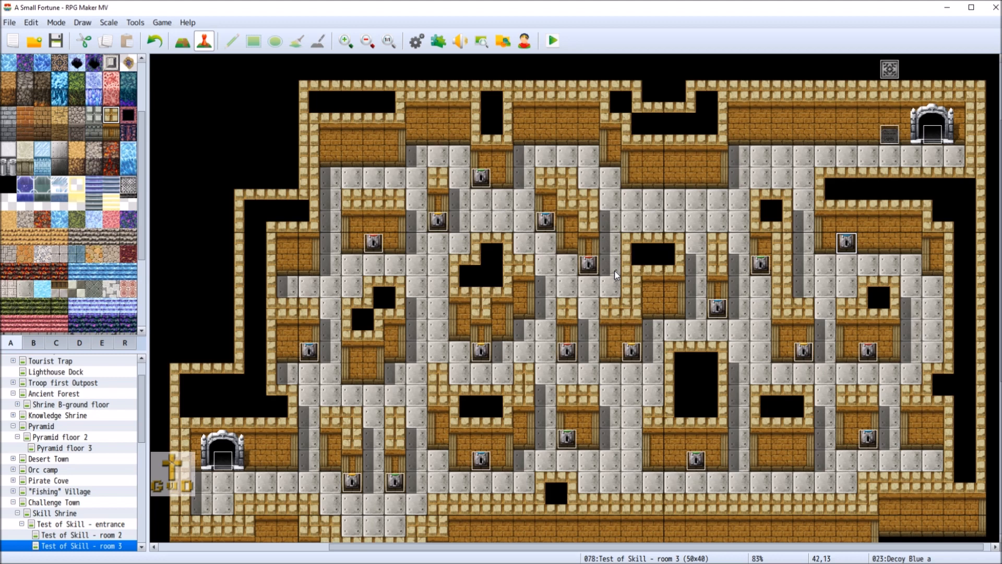
Move the Decoy green d event from tile 25,10 to the wall tile at 45,22
right_click(481, 177)
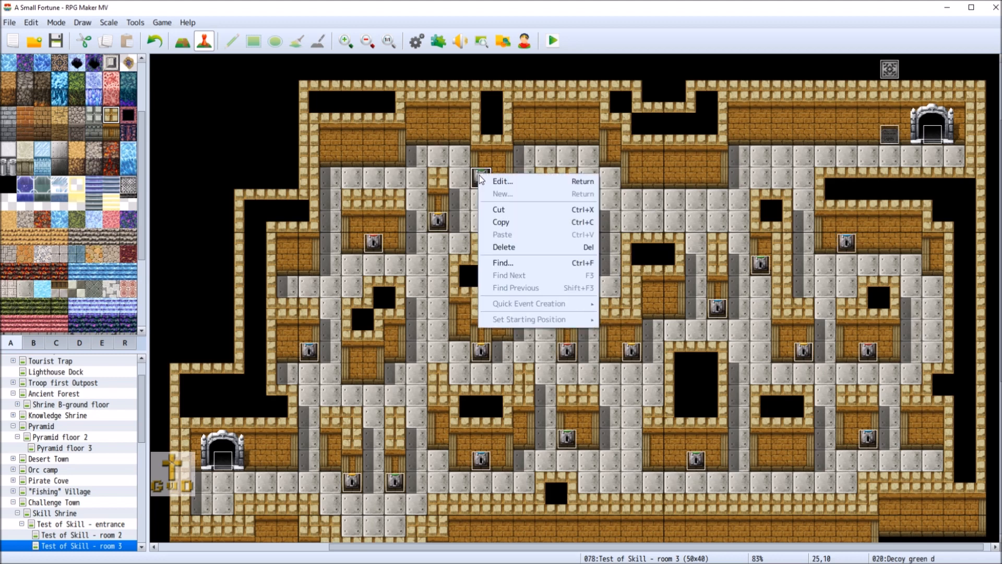
left_click(516, 209)
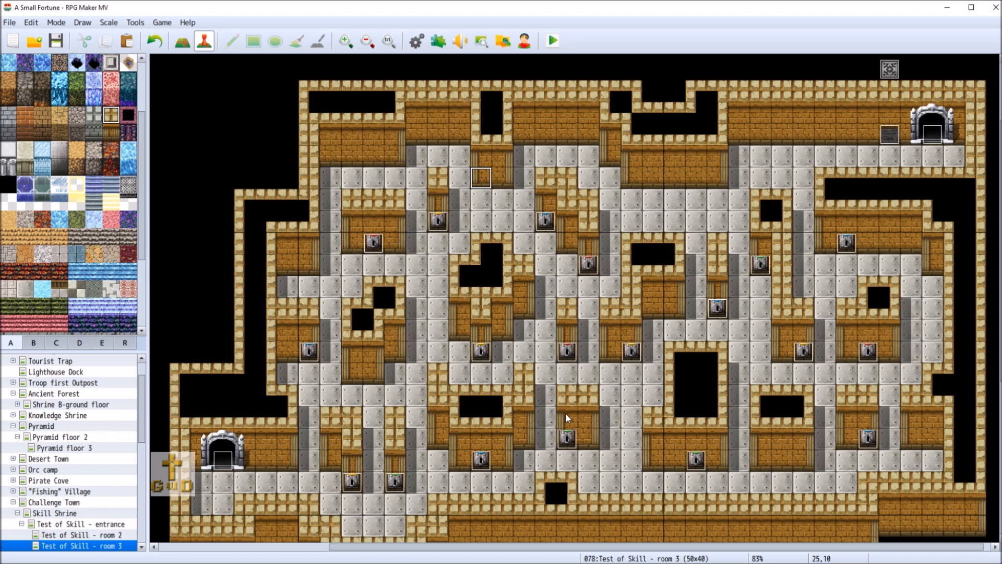
right_click(909, 435)
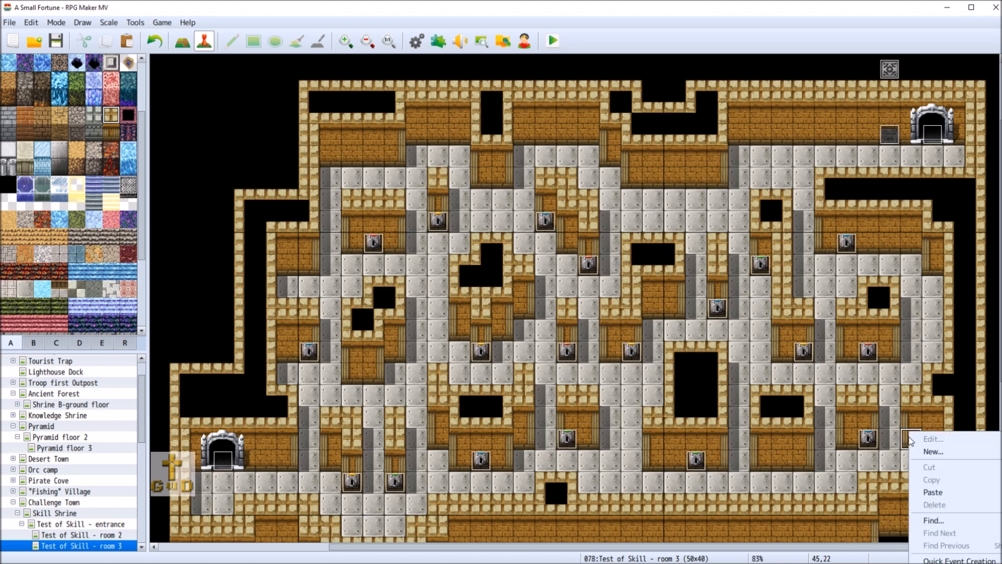
left_click(932, 492)
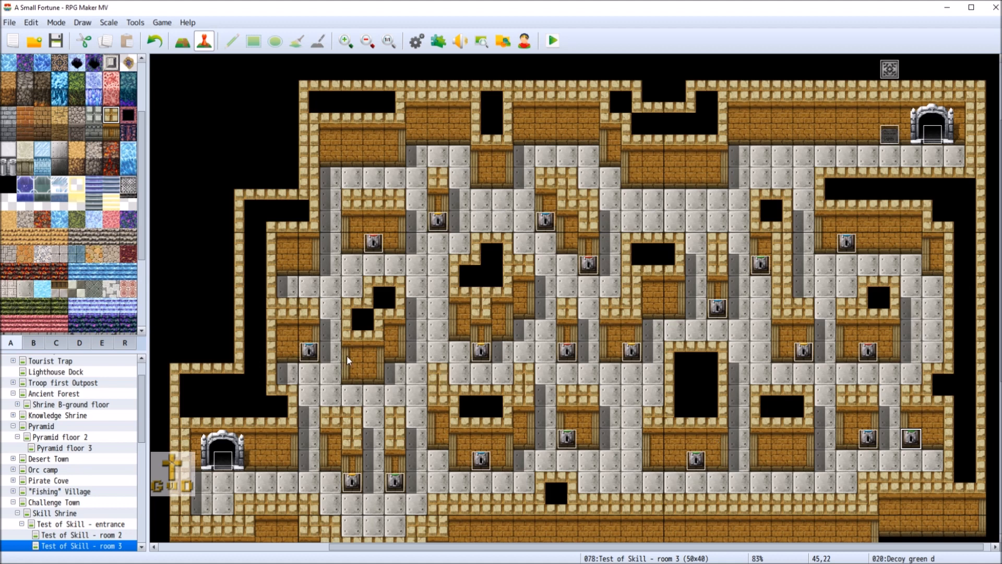
Copy the decoy yellow d event from tile 19,24 to the wall tile at 29,13, keeping the original
right_click(359, 483)
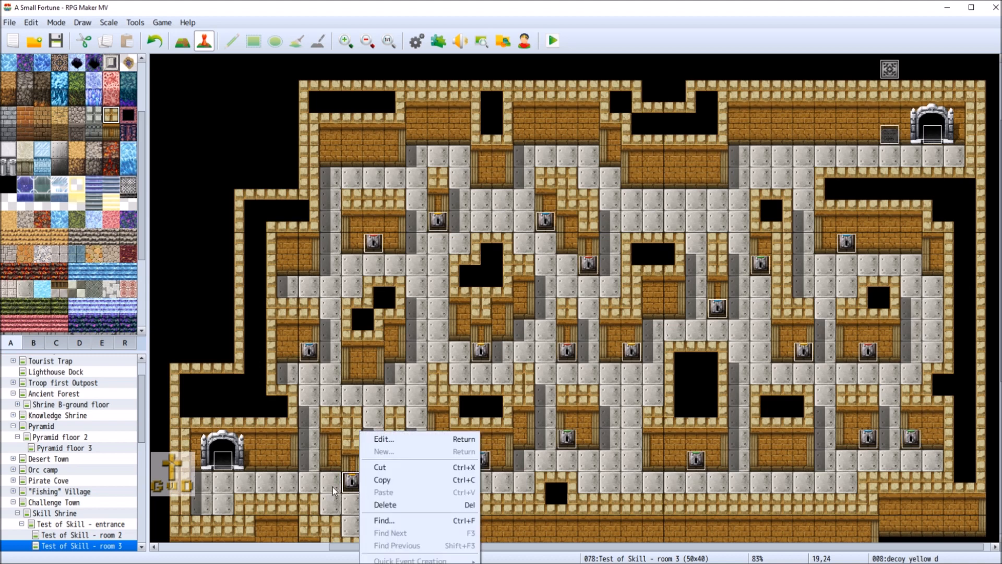
left_click(387, 479)
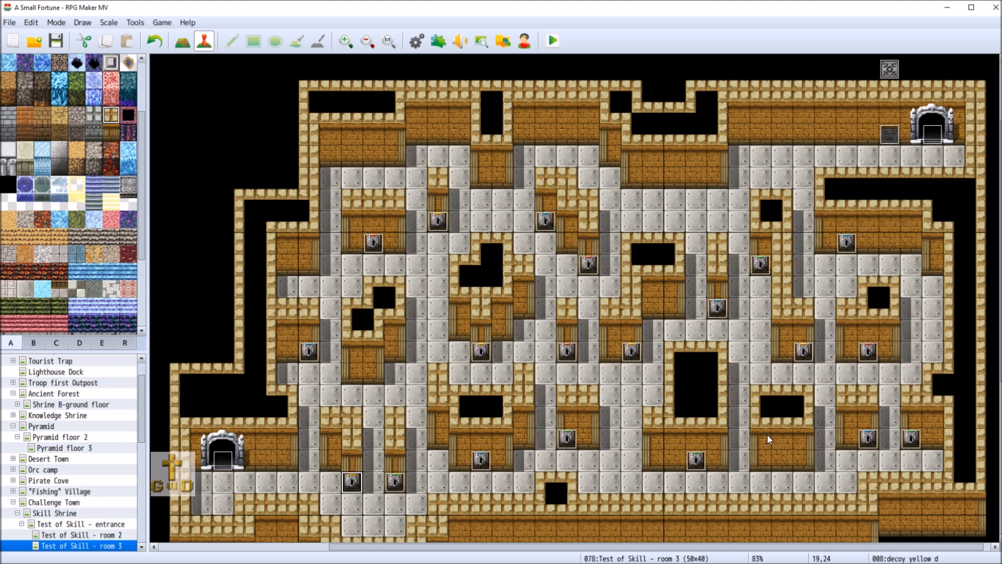
right_click(568, 238)
left_click(595, 296)
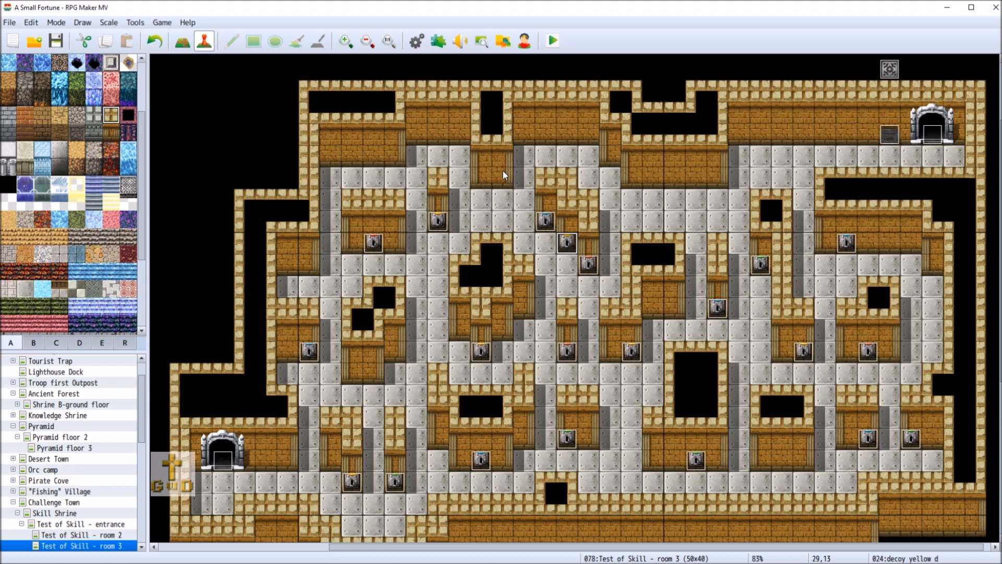
Copy the Decoy green d event from tile 45,22 to the wall tile at 26,10, keeping the original
right_click(908, 439)
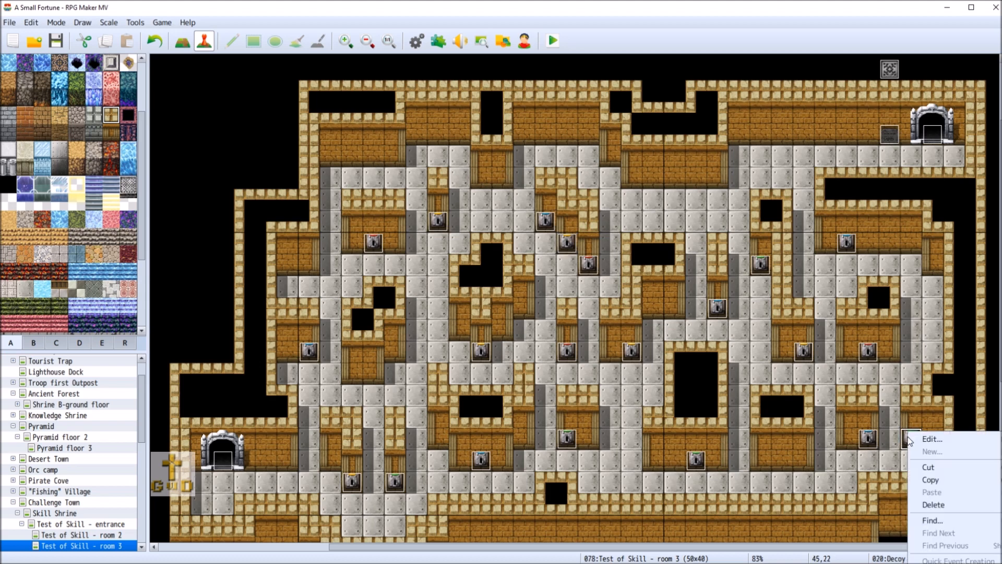
left_click(930, 480)
right_click(502, 176)
left_click(545, 233)
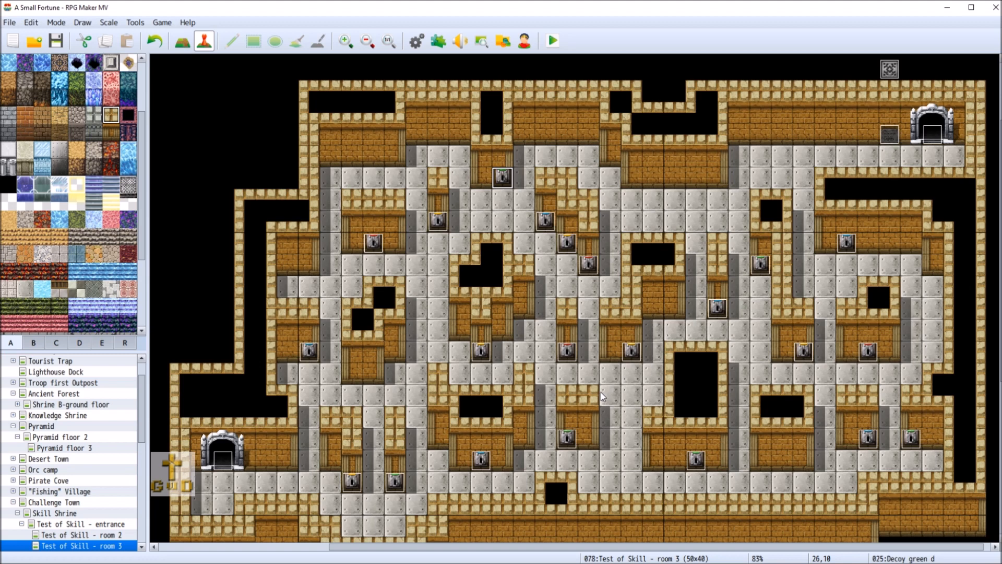
Copy the Decoy Red c event from tile 20,13 to the wall tile at 35,10, keeping the original
right_click(376, 236)
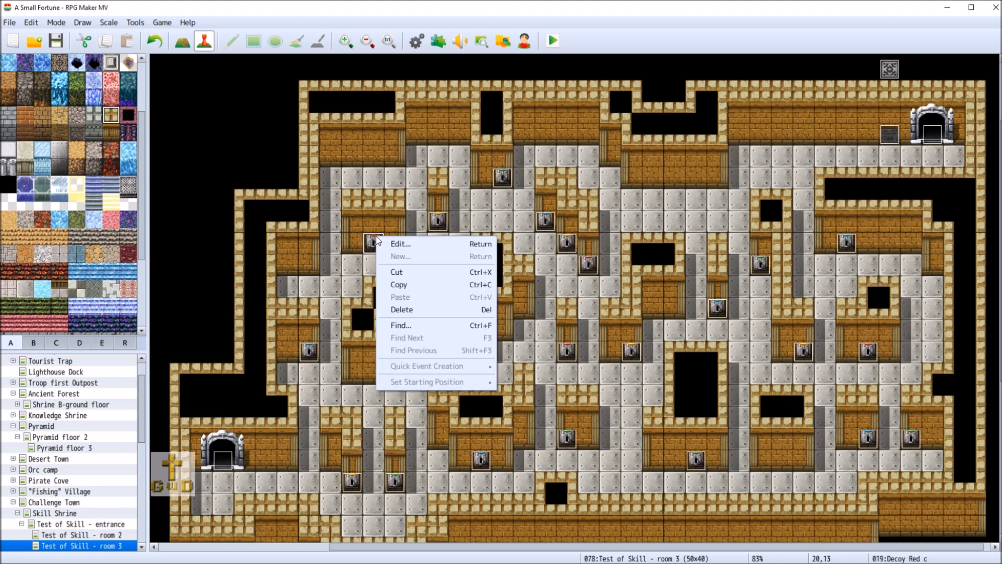
left_click(454, 285)
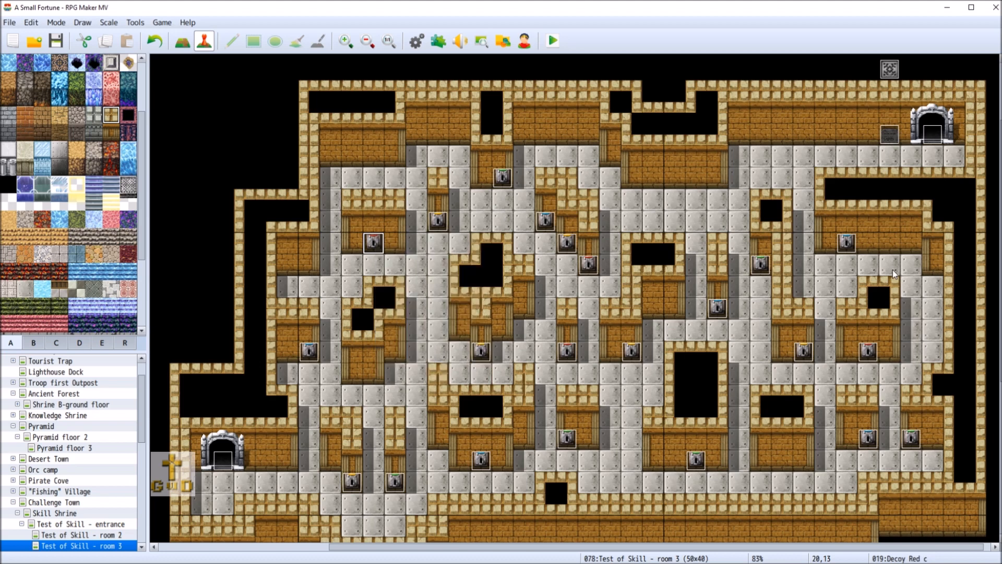
right_click(895, 243)
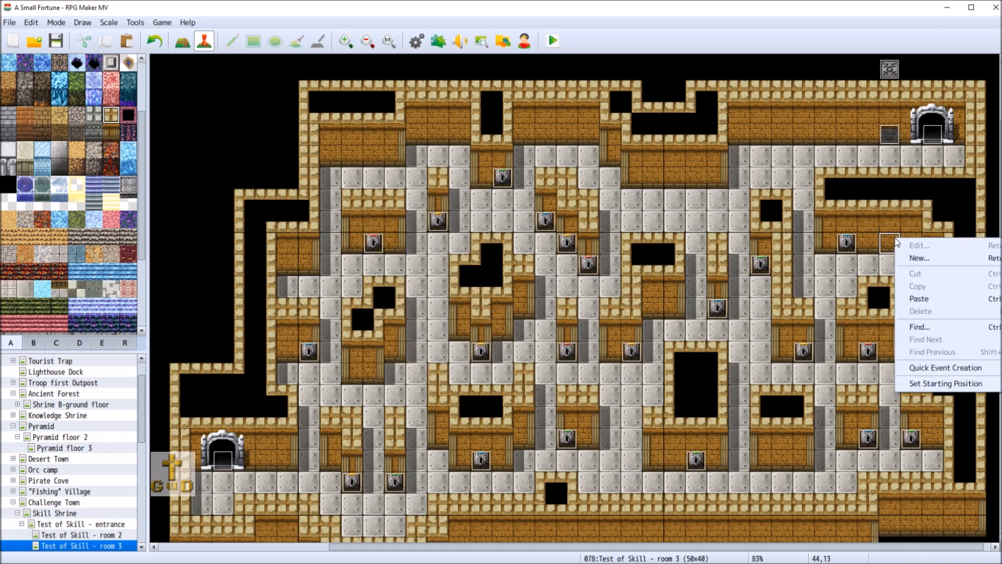
right_click(675, 176)
right_click(652, 178)
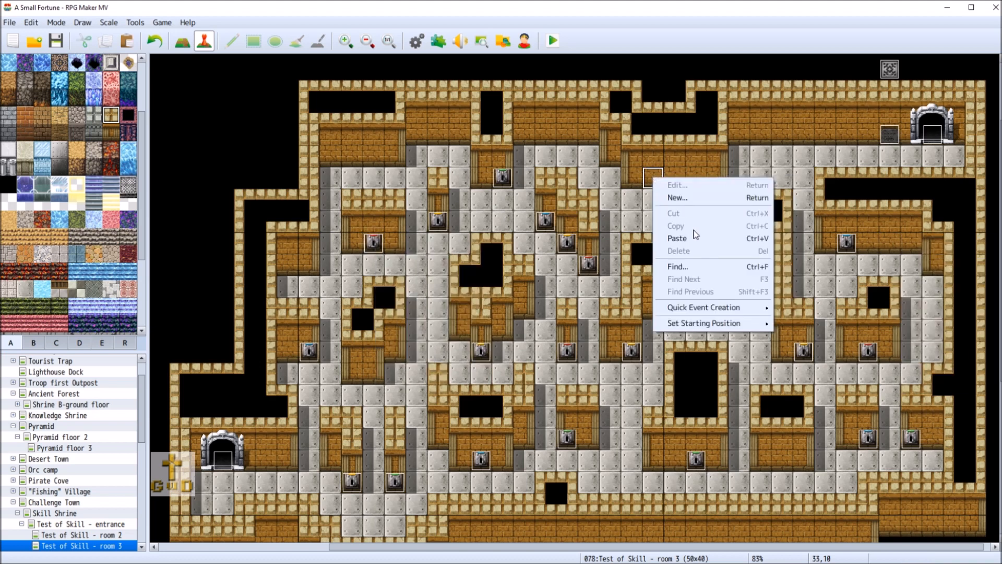
right_click(700, 173)
right_click(699, 173)
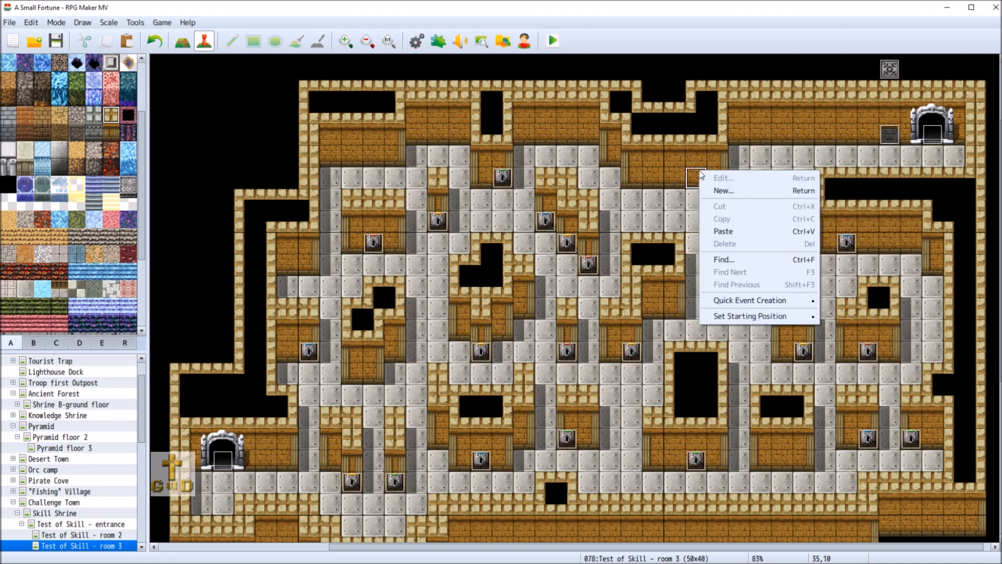
left_click(731, 233)
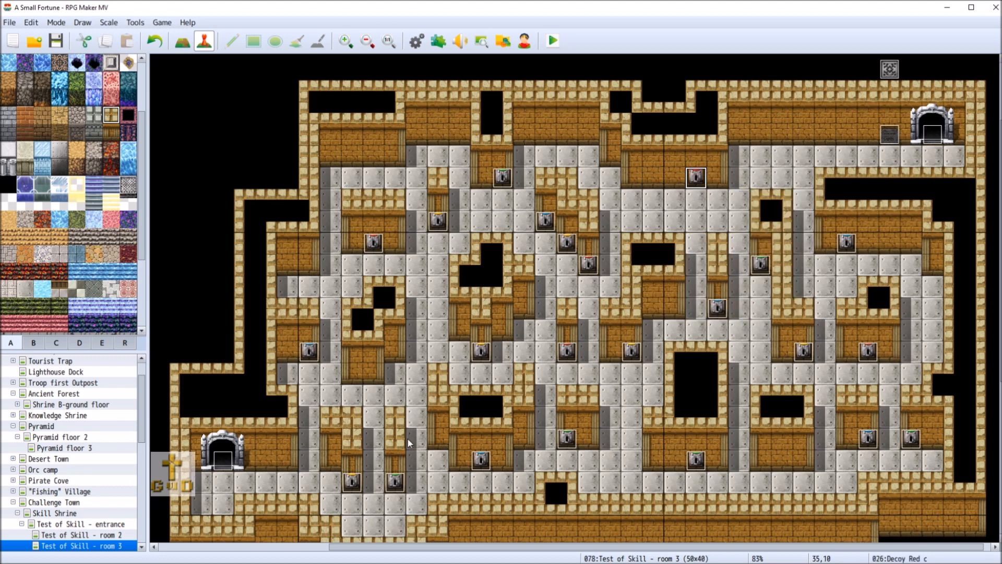
Copy the Decoy Blue d event from tile 17,18 to the wall tile at 33,10, keeping the original
right_click(316, 351)
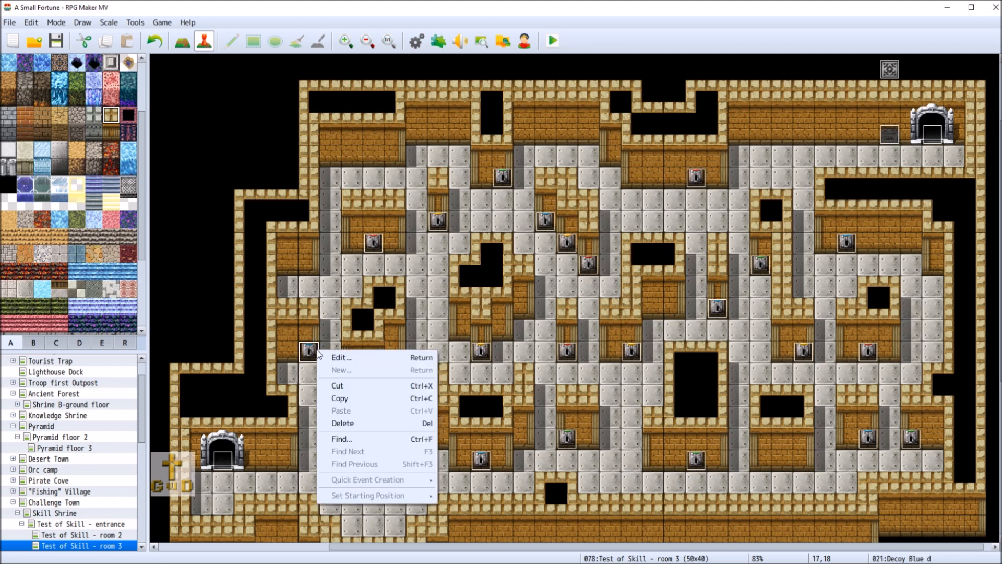
left_click(348, 399)
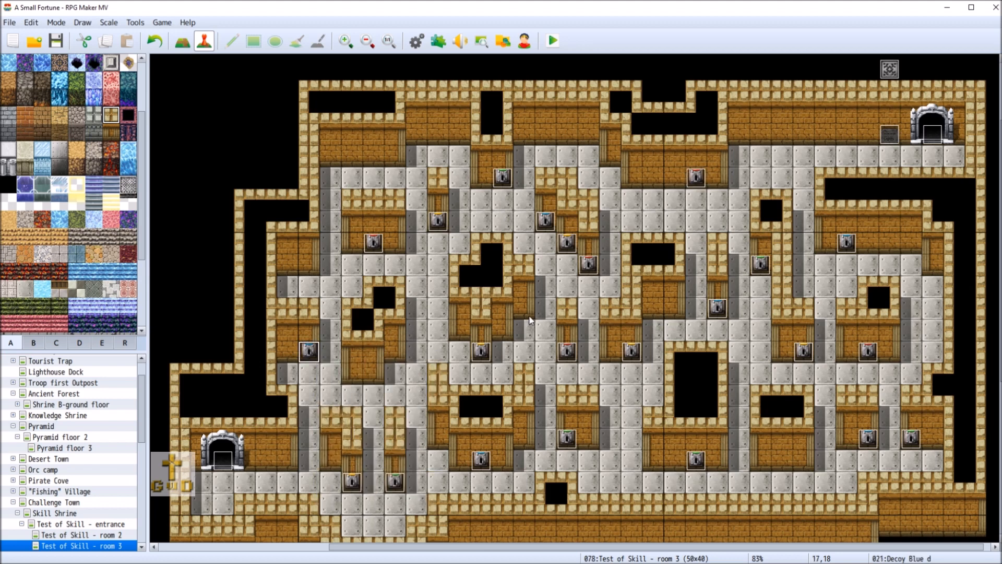
right_click(653, 174)
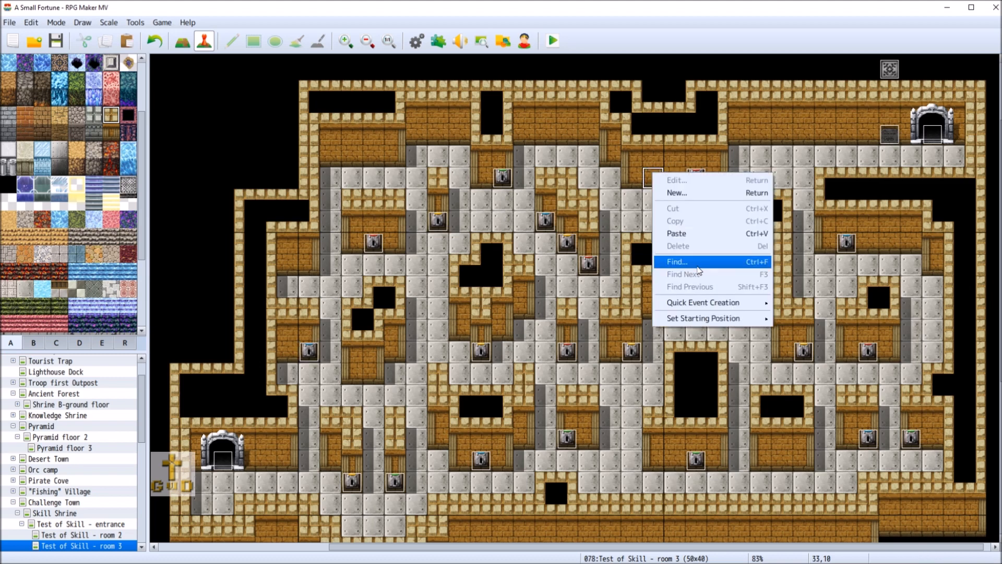
left_click(700, 239)
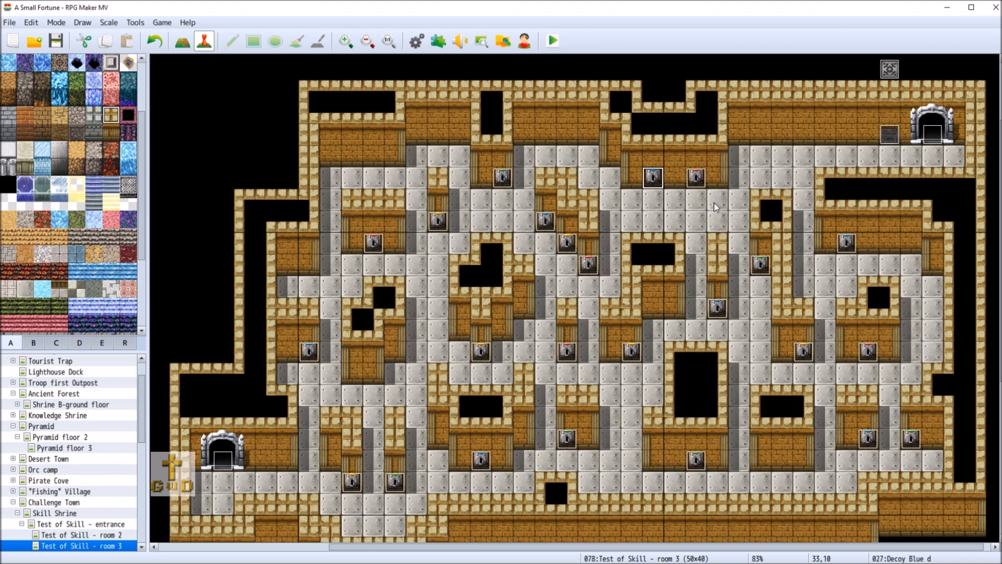
Copy the Decoy green d event from tile 45,22 to the wall tile at 24,17, keeping the original
right_click(909, 442)
left_click(914, 481)
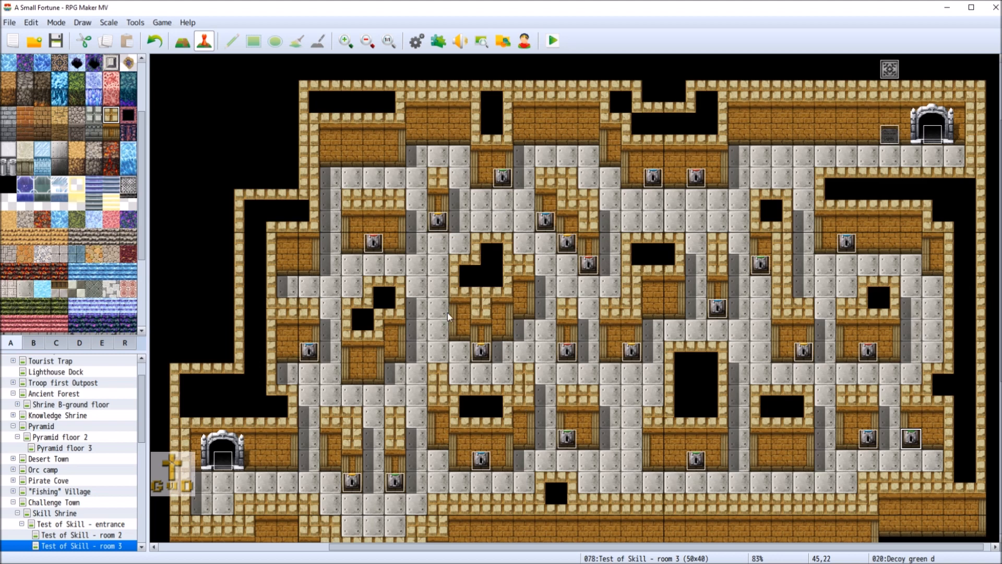
right_click(457, 327)
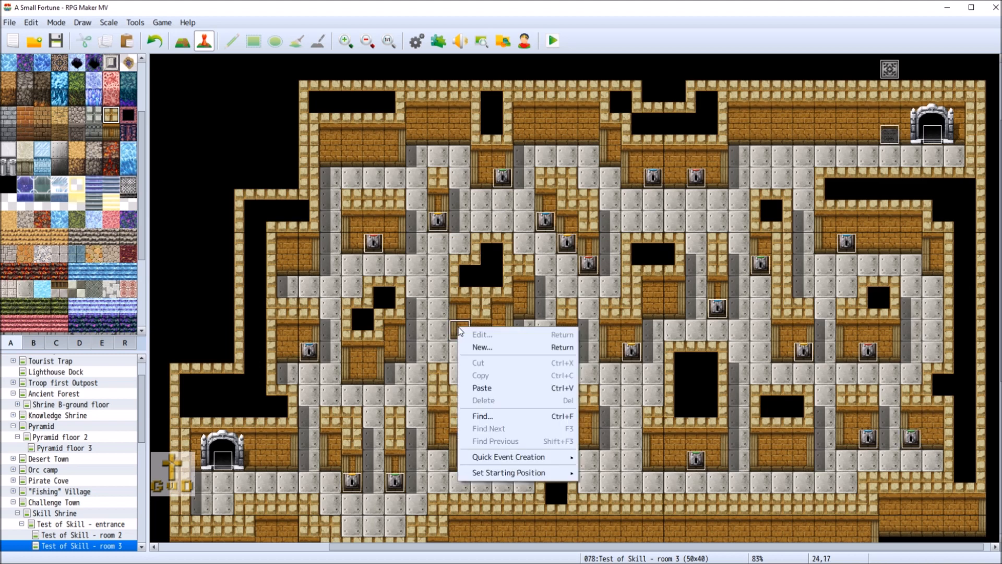
left_click(497, 390)
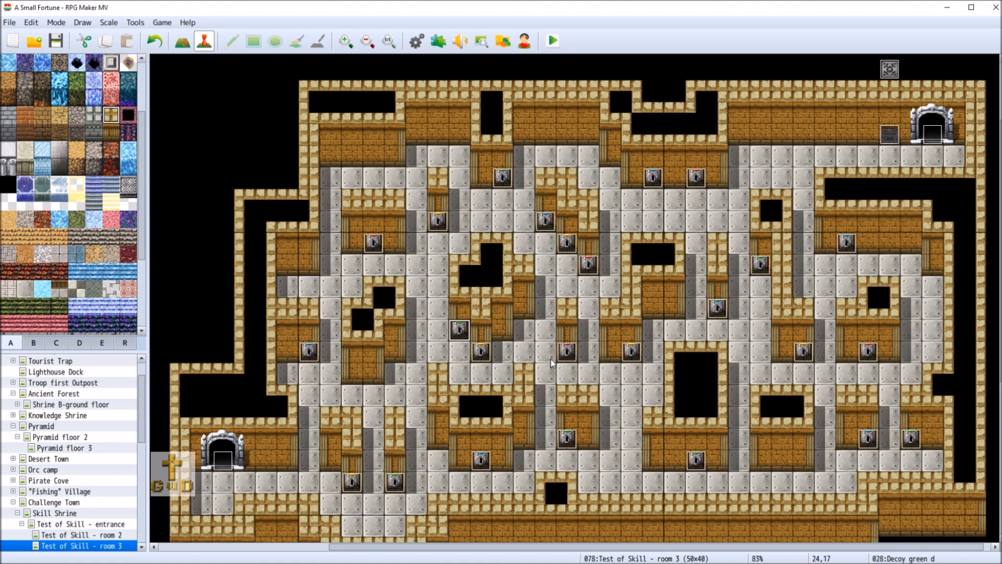
Copy the Decoy Red c event from tile 20,13 to the wall tile at 16,23, keeping the original
right_click(374, 245)
left_click(444, 298)
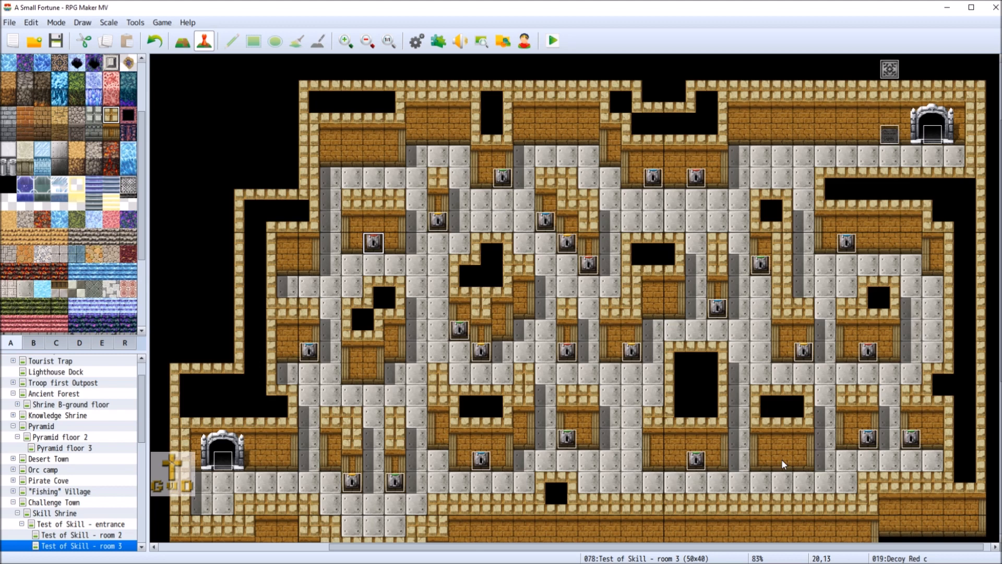
right_click(288, 457)
left_click(315, 493)
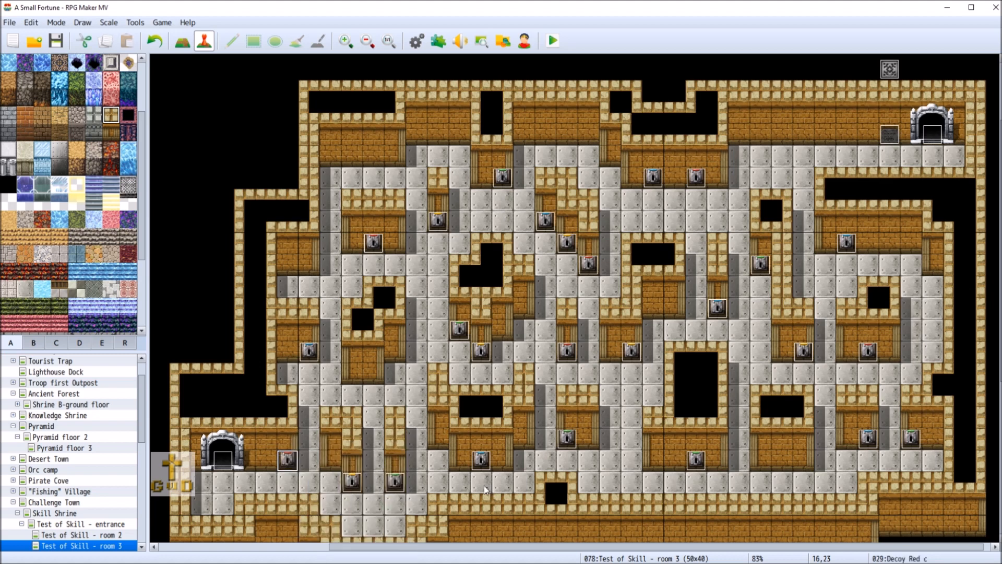
Move the Decoy Red c event from tile 16,23 to the wall tile at 39,23
right_click(282, 462)
left_click(316, 466)
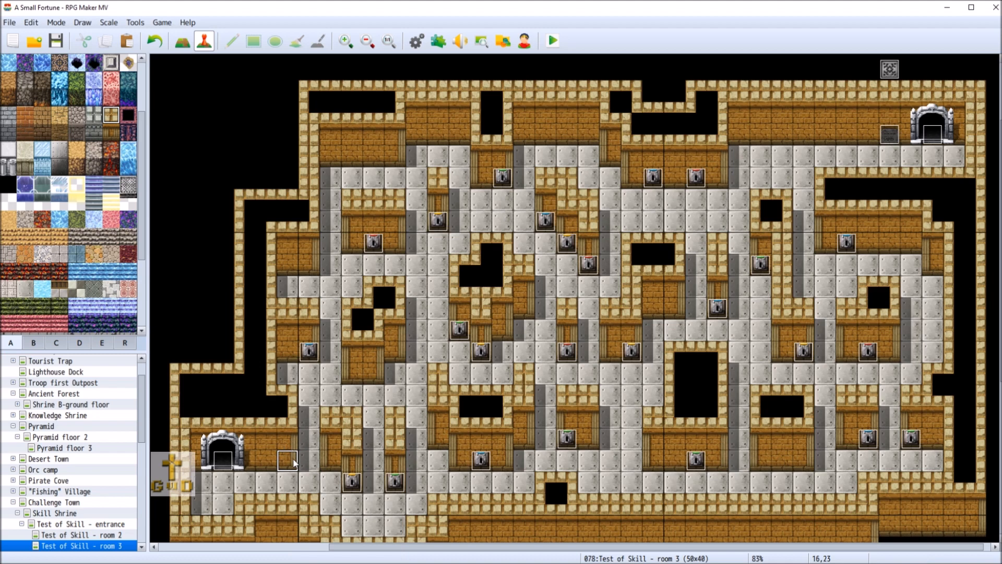
right_click(783, 451)
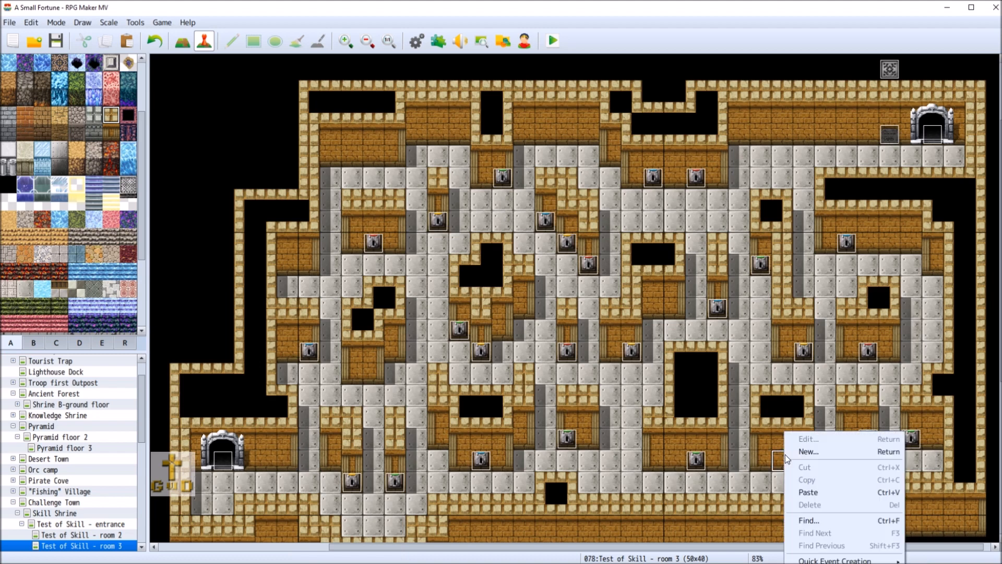
left_click(812, 487)
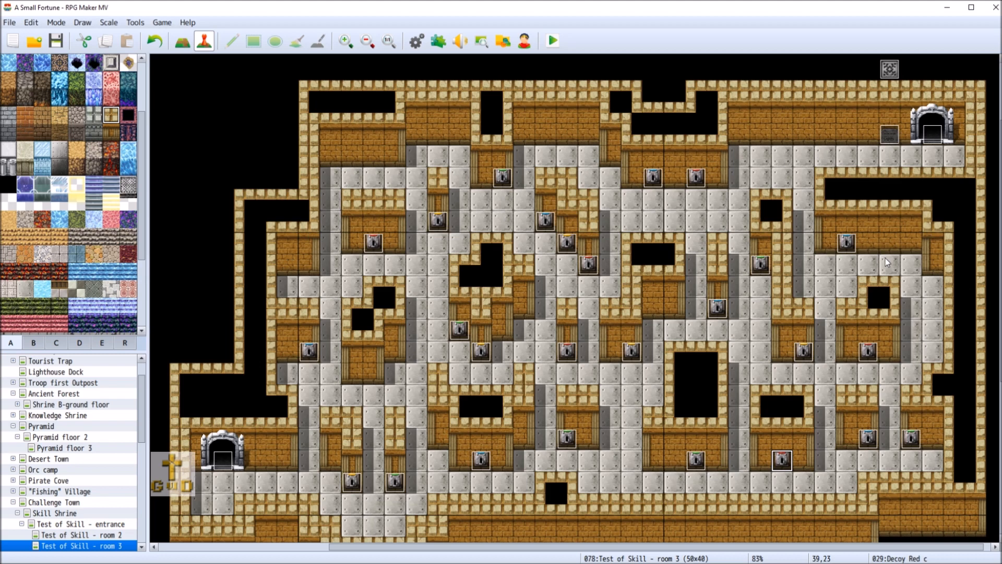
Move the Decoy Blue d event from tile 33,10 to the wall tile at 20,19 and remove the Decoy Blue d event at 17,18
right_click(651, 179)
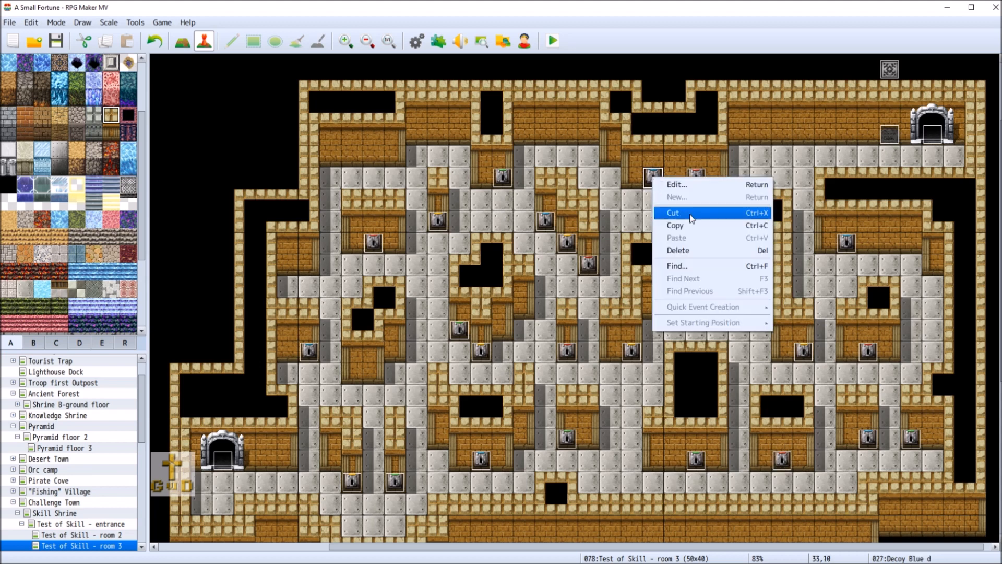
left_click(673, 213)
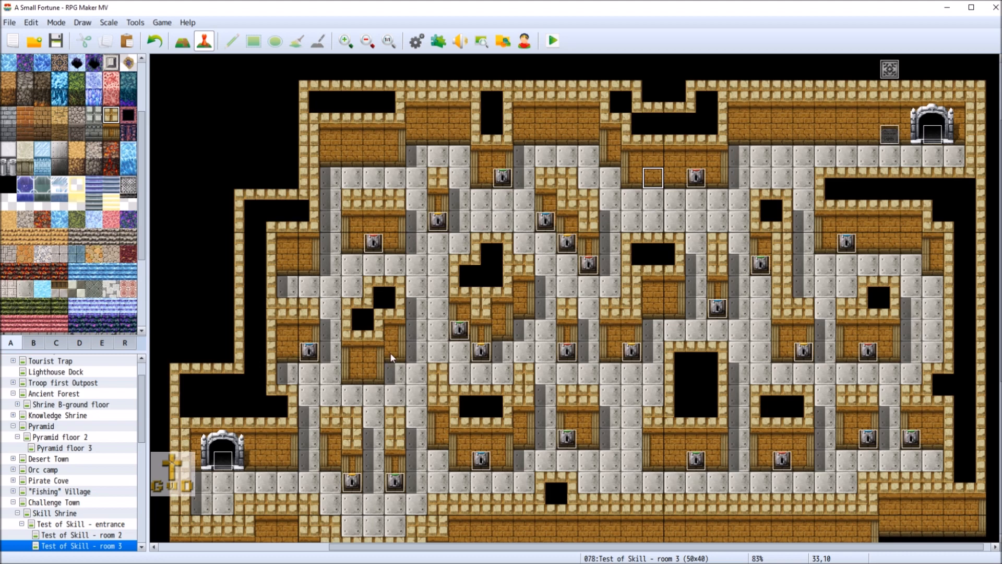
right_click(374, 367)
left_click(413, 428)
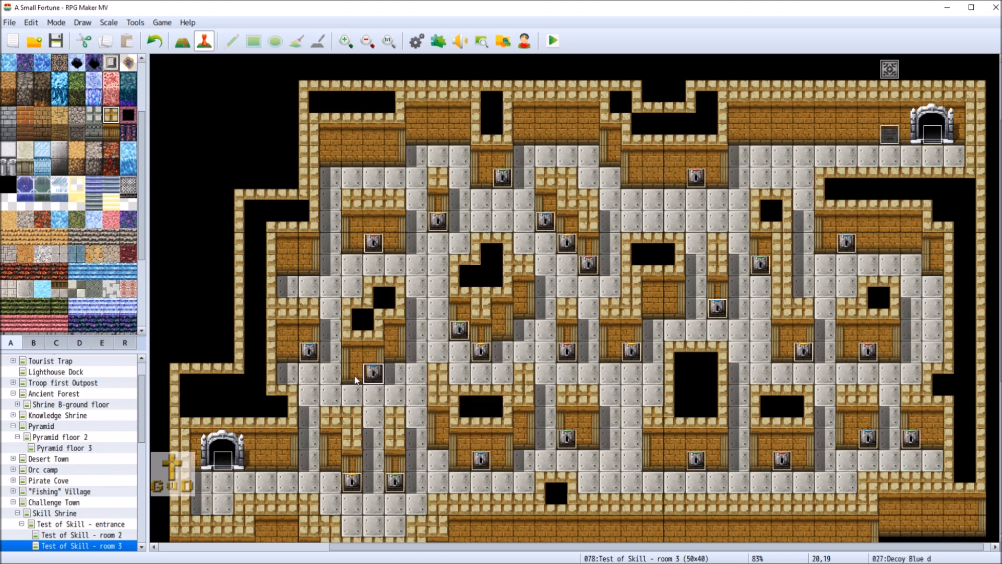
right_click(308, 353)
left_click(351, 389)
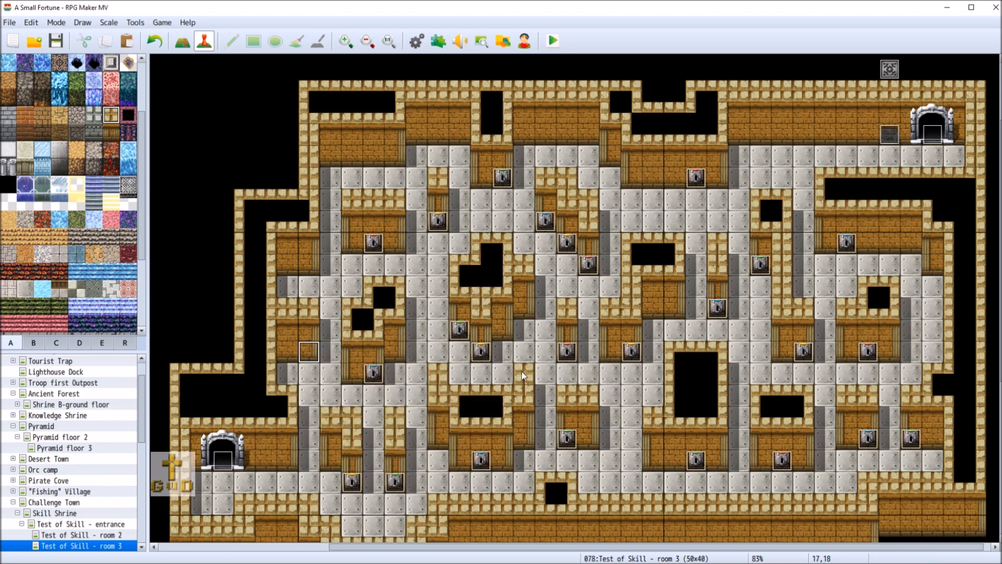
Move the Decoy Red c event from tile 35,10 to the wall tile at 34,16
right_click(698, 178)
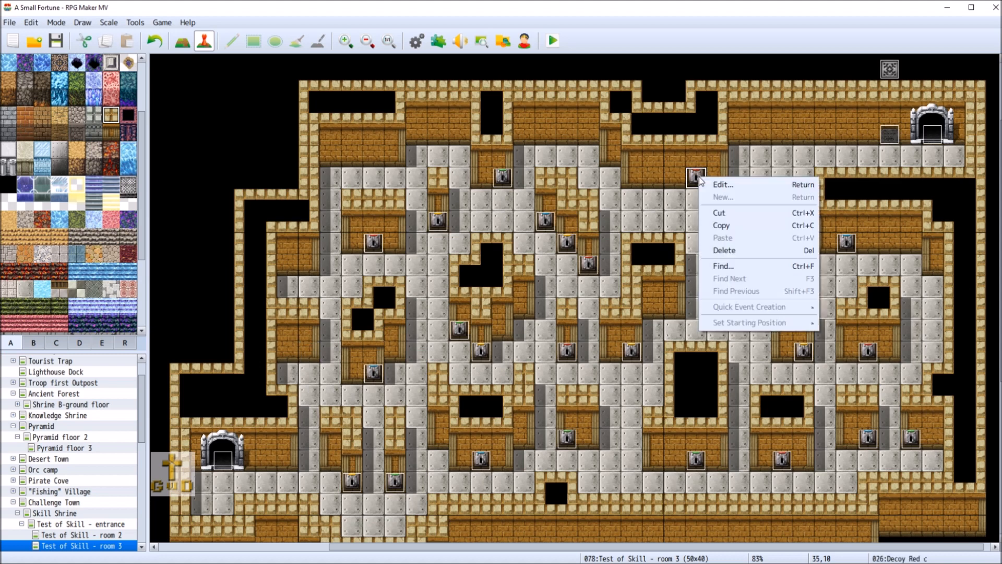
left_click(748, 213)
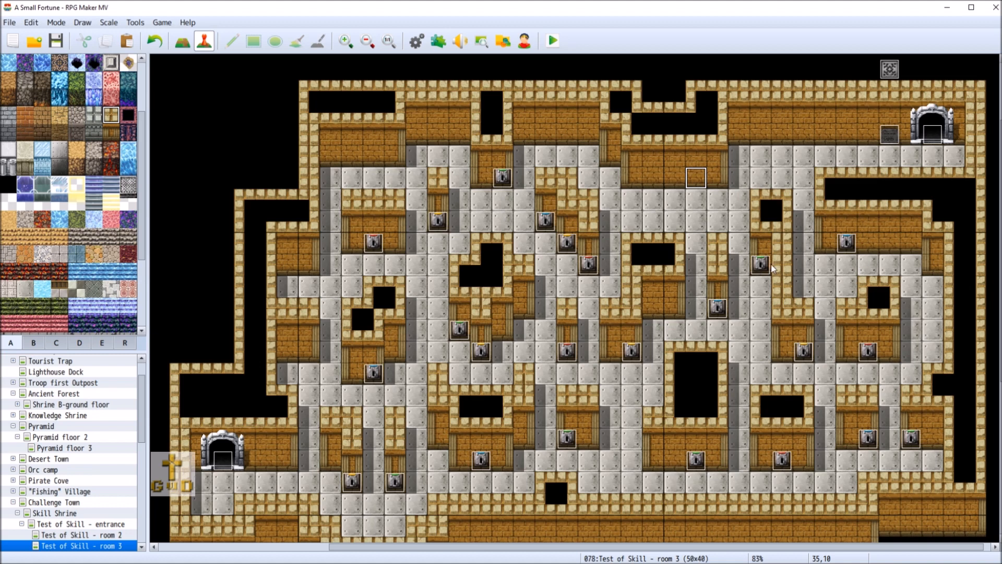
right_click(669, 306)
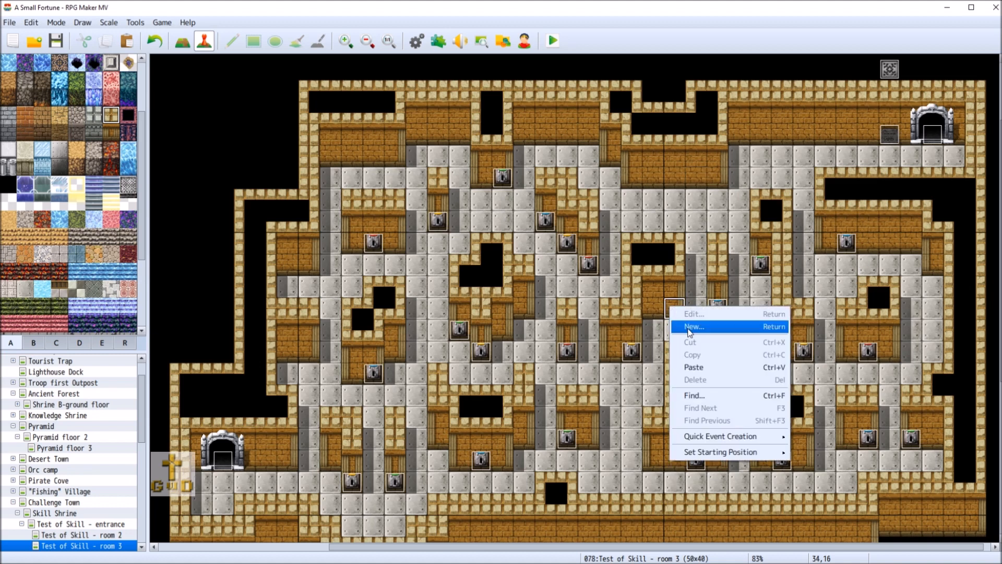
left_click(710, 368)
Move the Decoy Blue a event from tile 42,13 to the wall tile at 26,17 and remove the Decoy green d event at 26,10
right_click(848, 246)
left_click(943, 287)
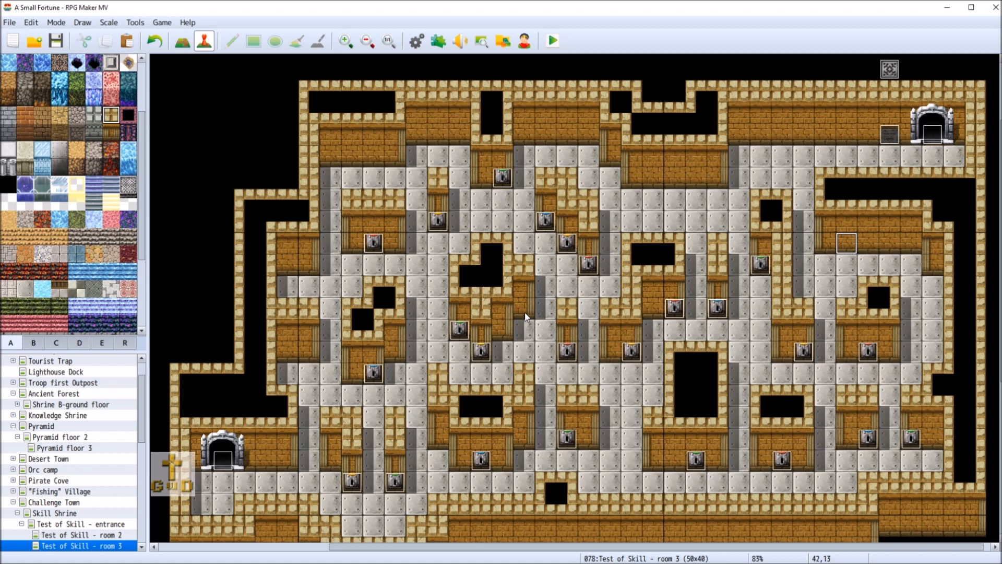
right_click(503, 328)
left_click(595, 387)
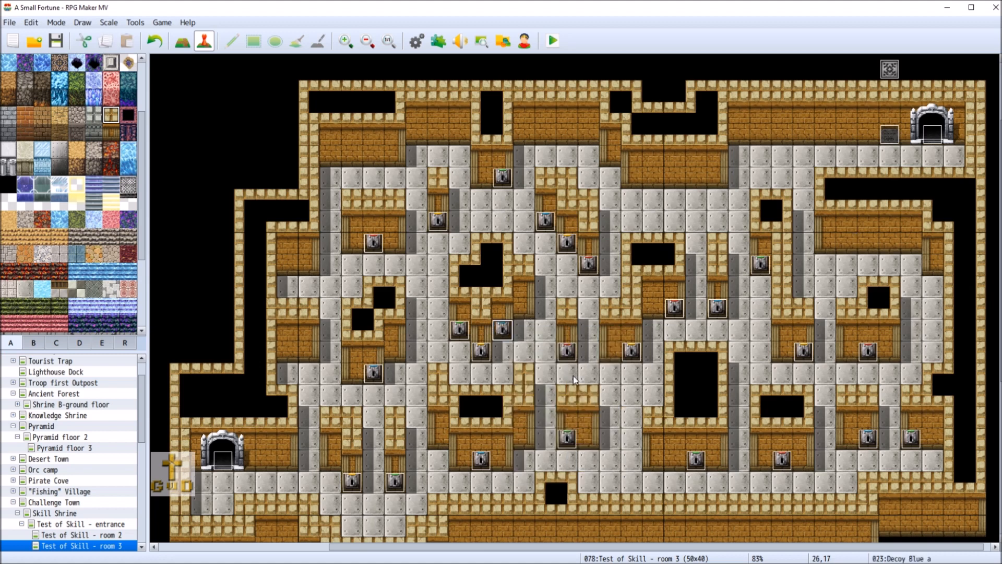
right_click(502, 178)
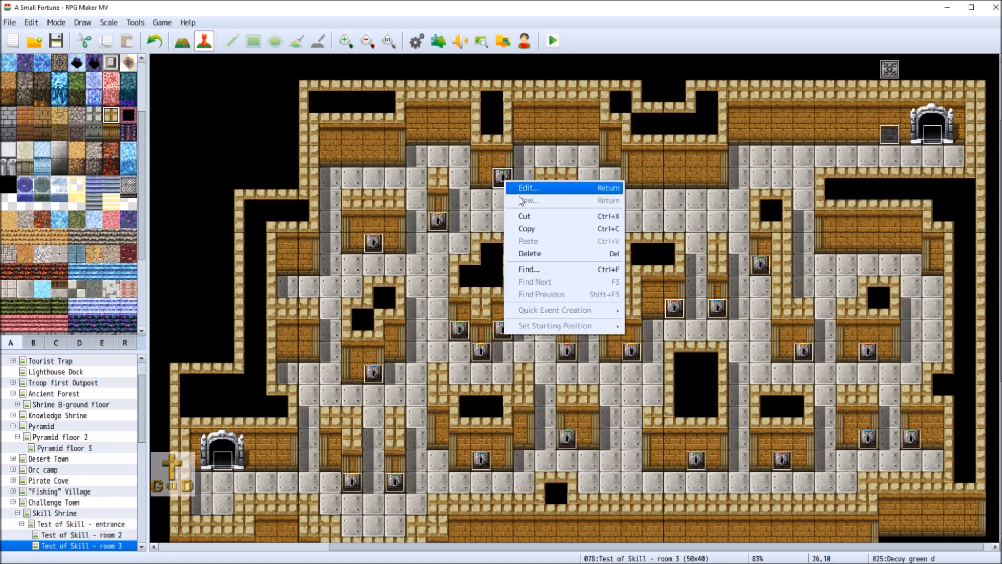
left_click(624, 225)
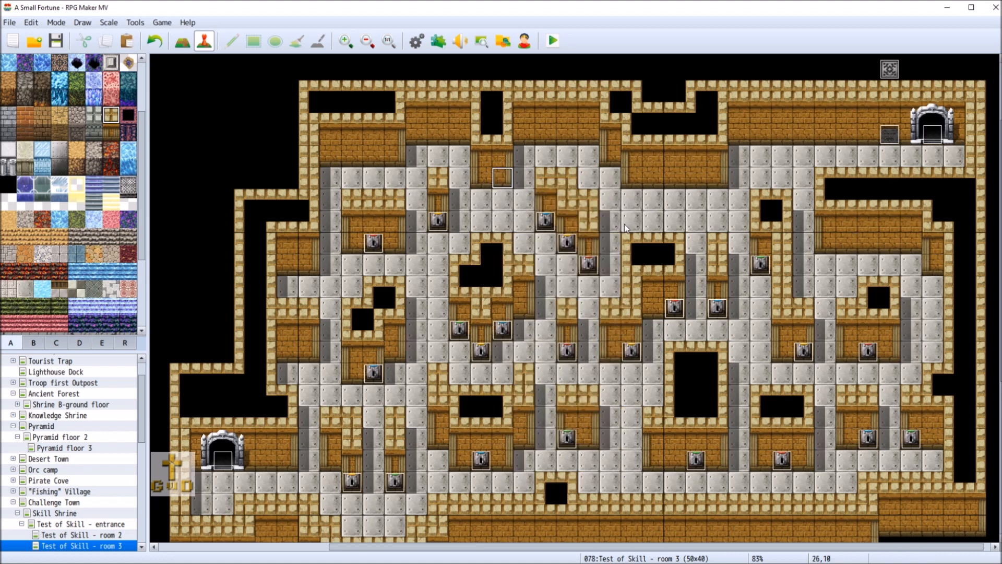
Copy the Decoy Red a event from tile 43,18 to the wall tile at 27,16 and remove the Decoy green d event at 45,22
right_click(873, 340)
left_click(890, 397)
left_click(525, 307)
right_click(527, 308)
left_click(556, 361)
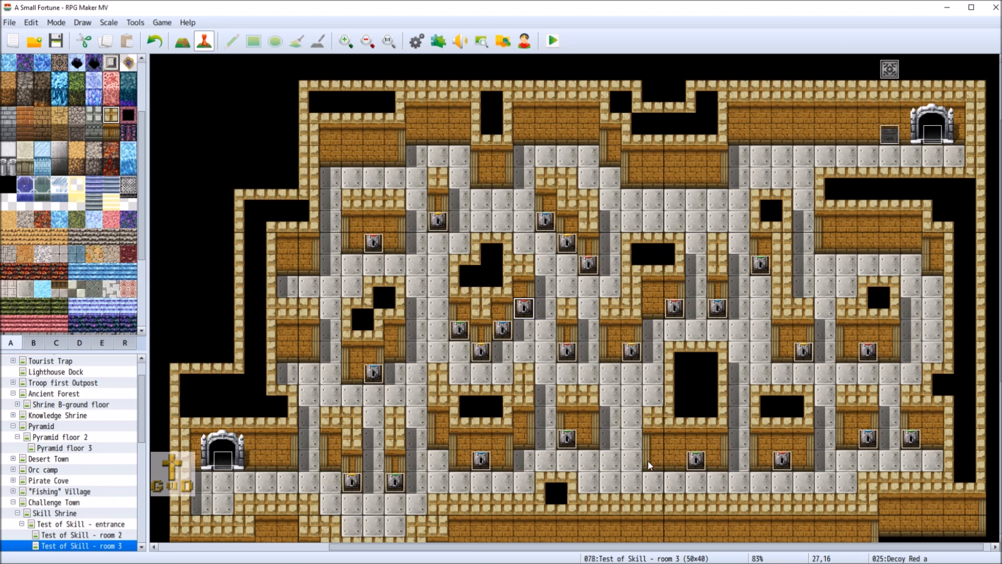
right_click(915, 444)
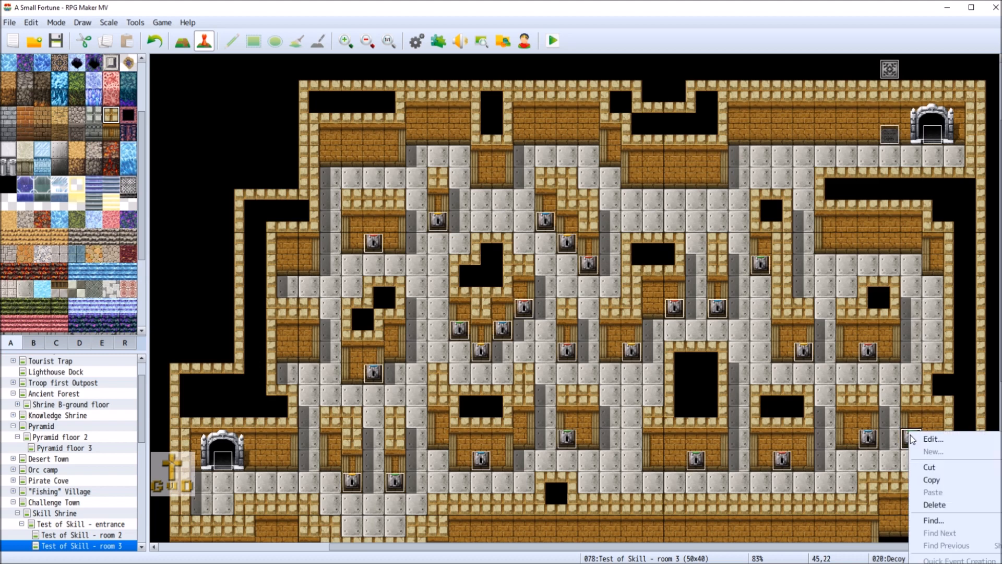
left_click(914, 463)
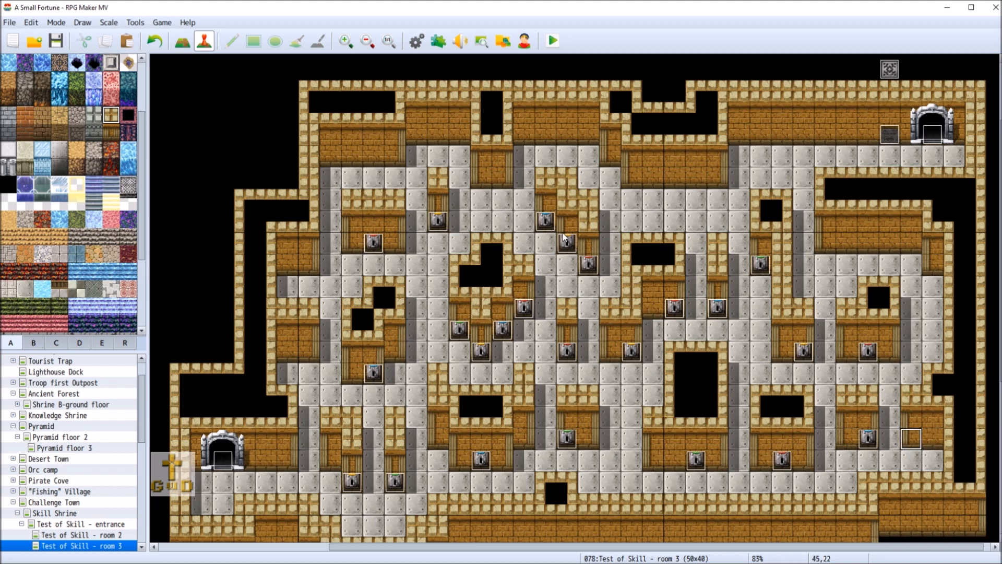
Copy the decoy yellow d event from tile 19,24 to the wall tile at 34,23, keeping the original
right_click(569, 246)
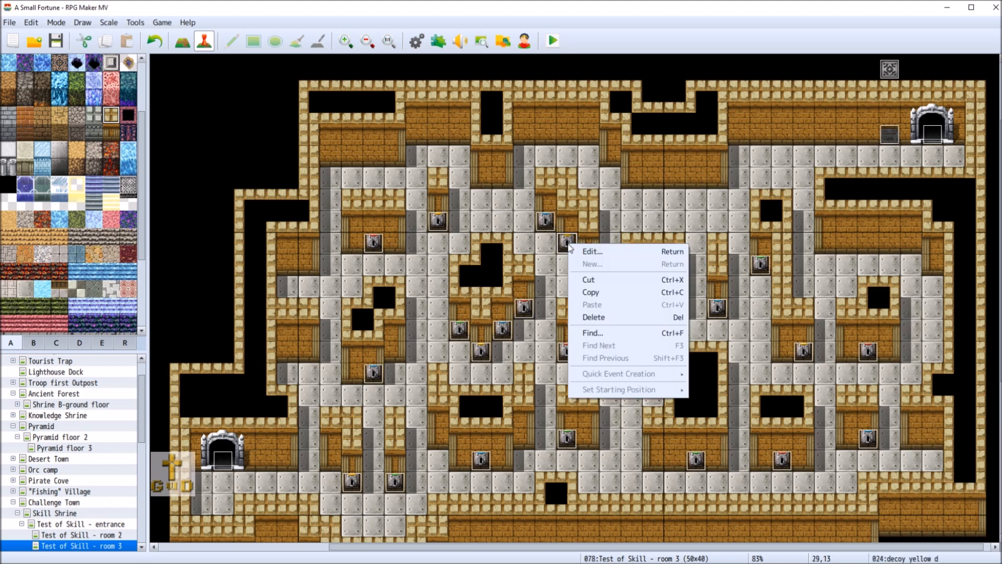
right_click(346, 478)
left_click(386, 528)
right_click(909, 437)
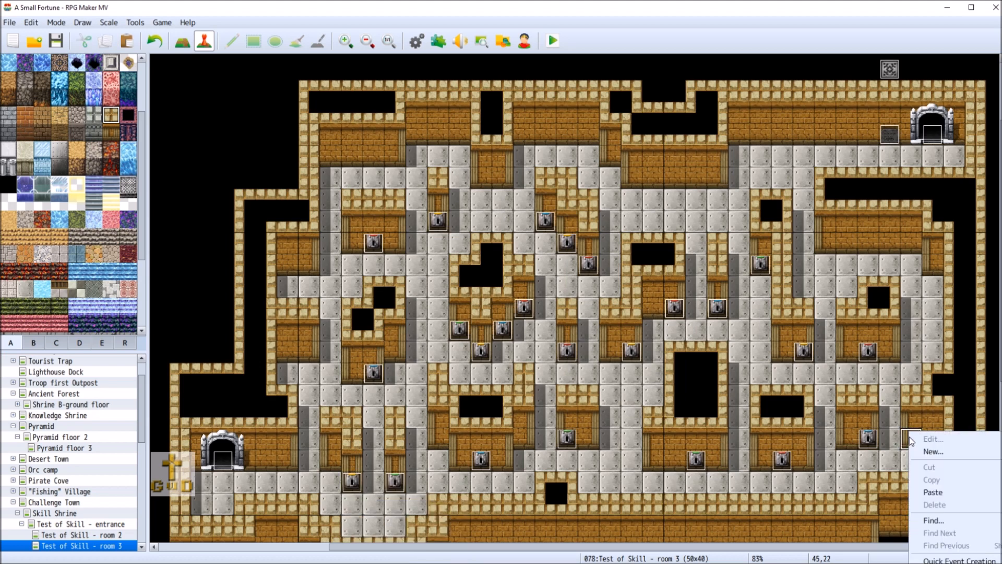
left_click(867, 504)
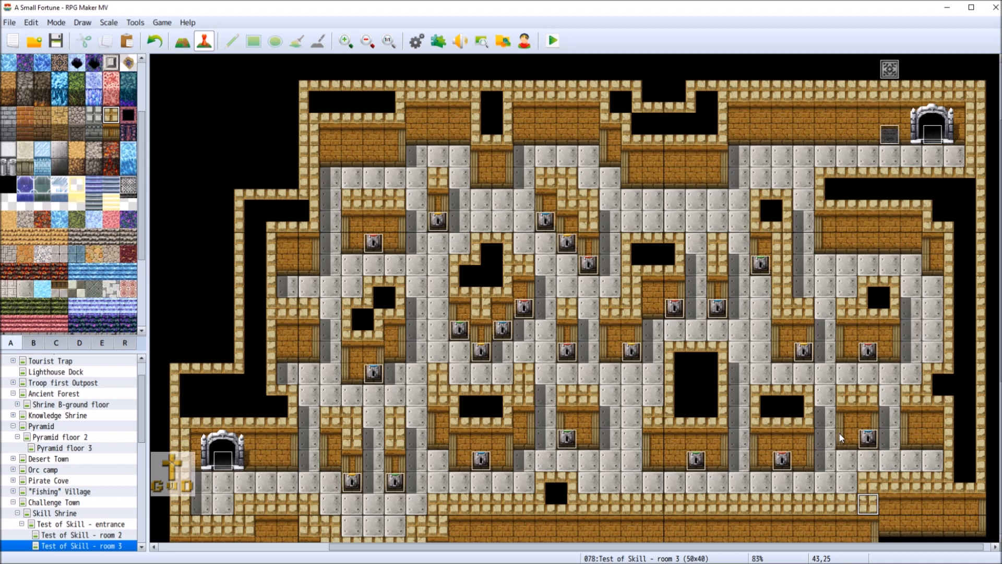
right_click(671, 458)
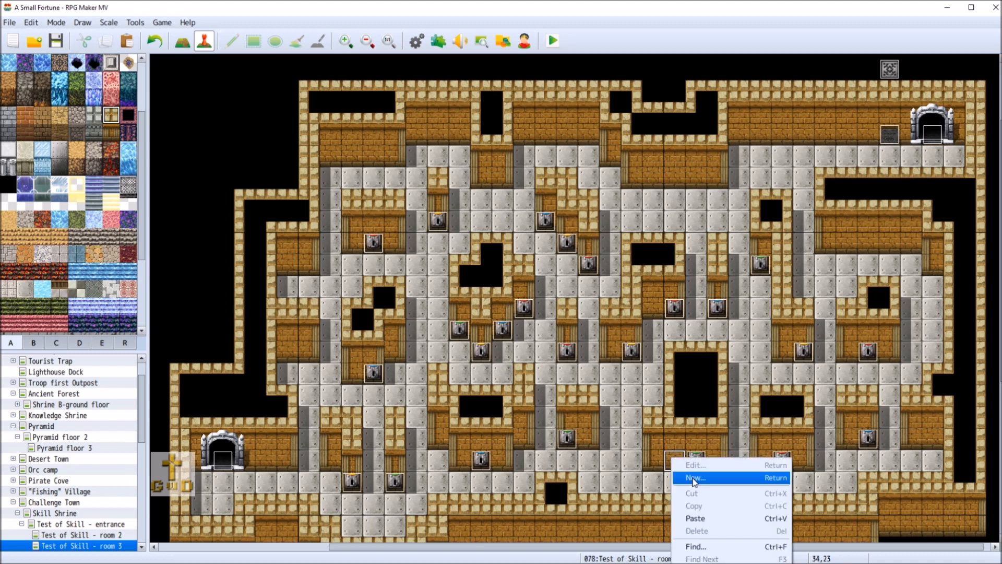
left_click(701, 518)
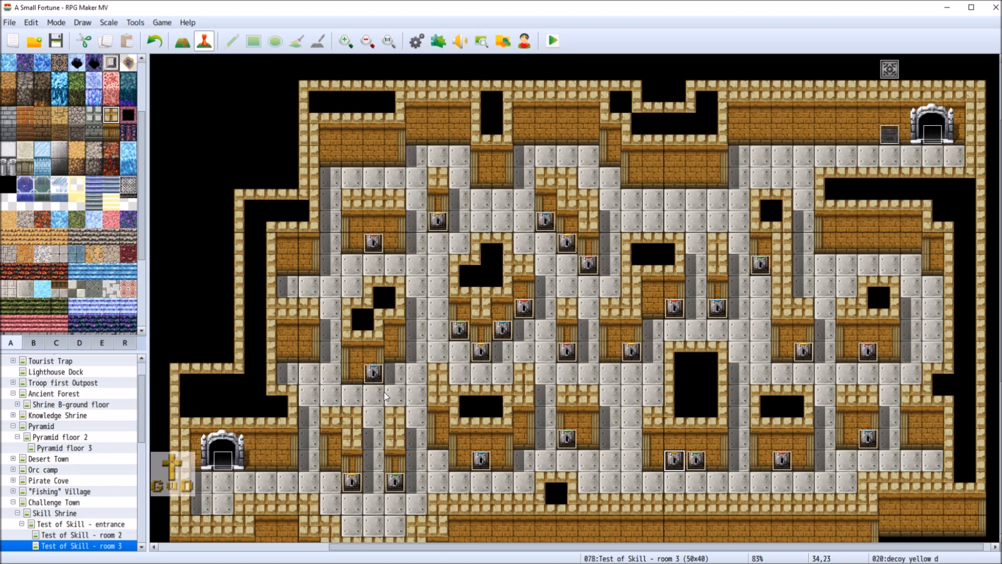
Switch to map editing and paint the grey metal floor over the wall tiles at 17,13 and 17,14
left_click(25, 290)
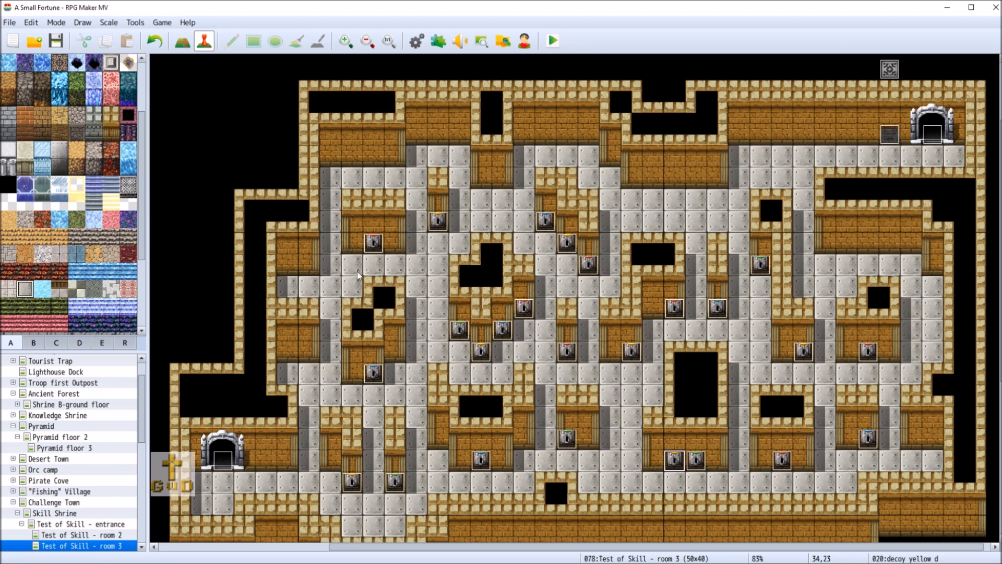
left_click(182, 40)
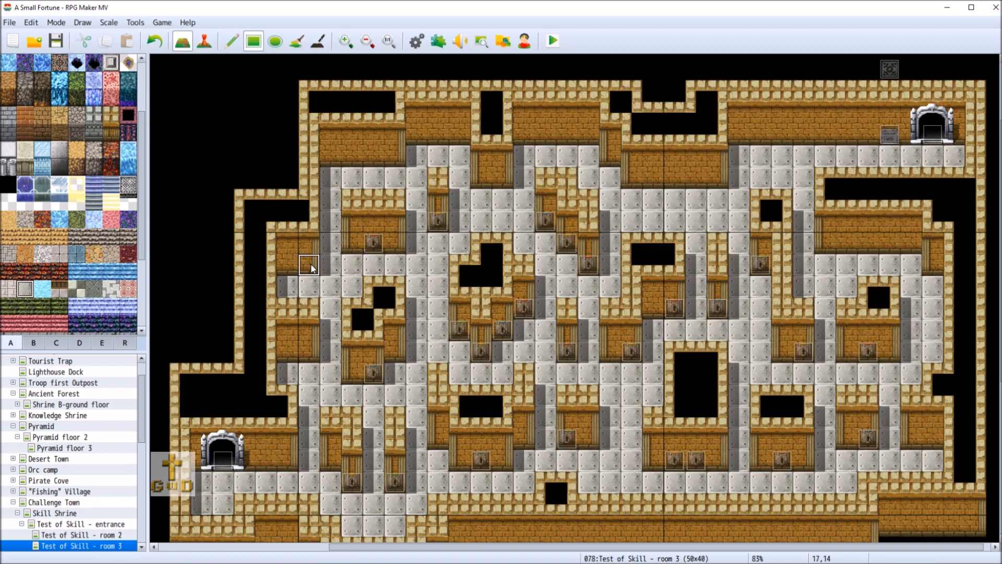
left_click_drag(311, 269, 312, 241)
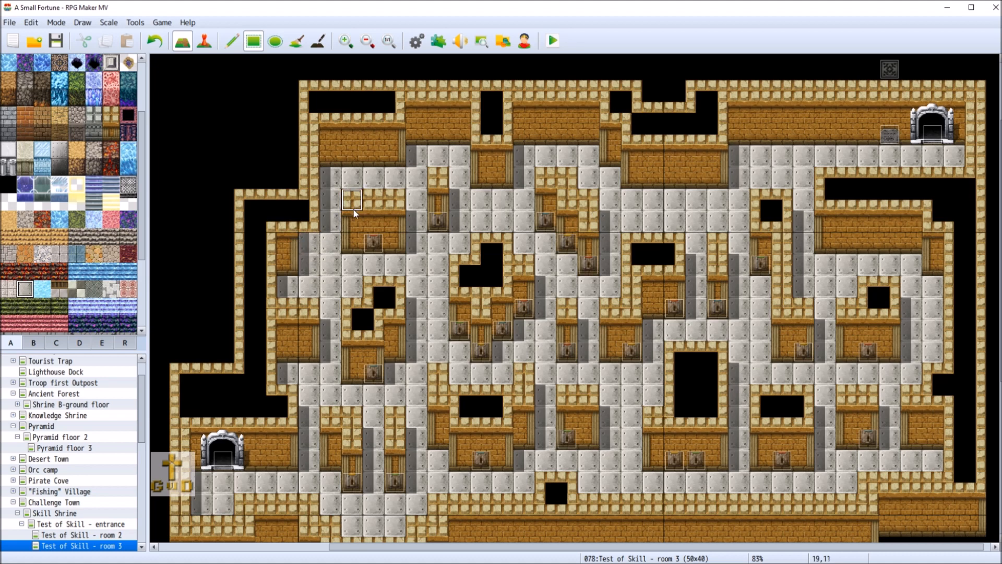
Paint brown brick wall face on tiles 17,11 and 17,12 and extend the sandstone wall top stepwise around the map's upper-left outer corner
left_click(111, 132)
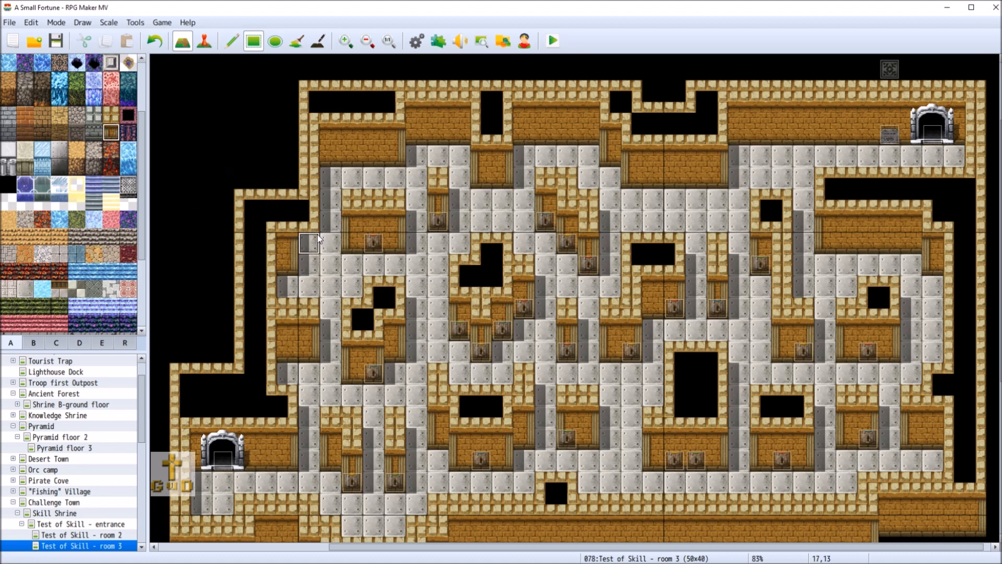
left_click_drag(317, 229, 315, 189)
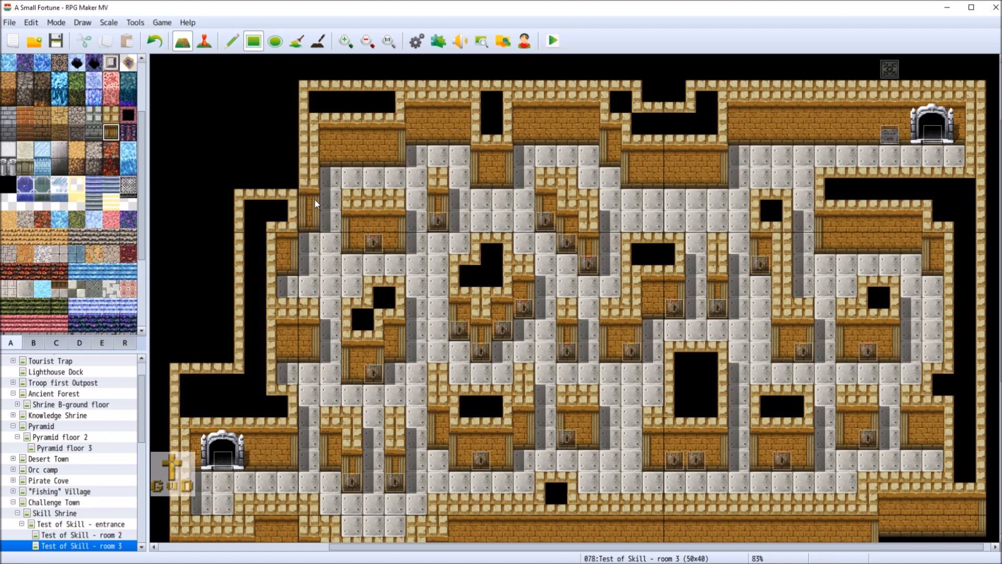
left_click(110, 115)
left_click(288, 177)
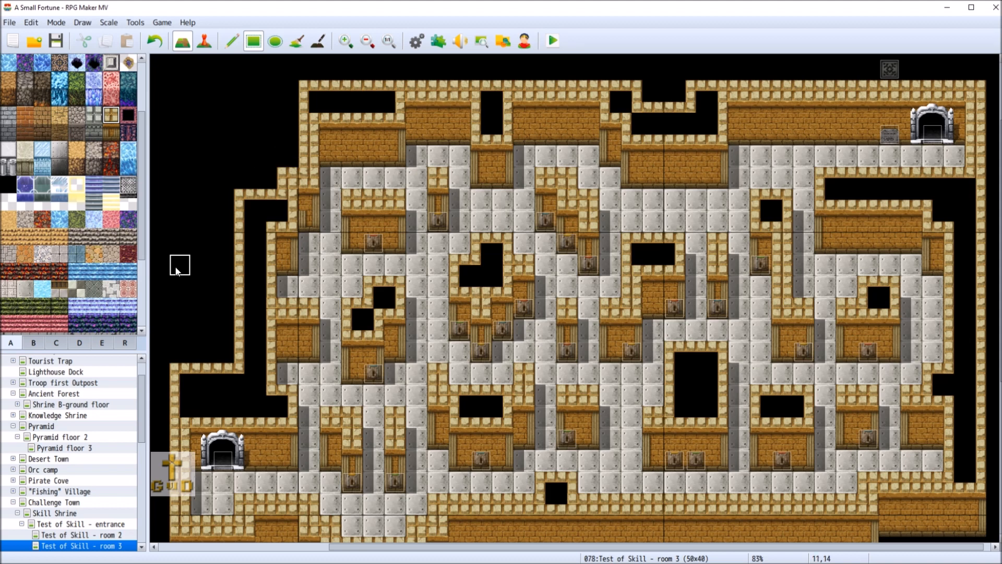
left_click(287, 157)
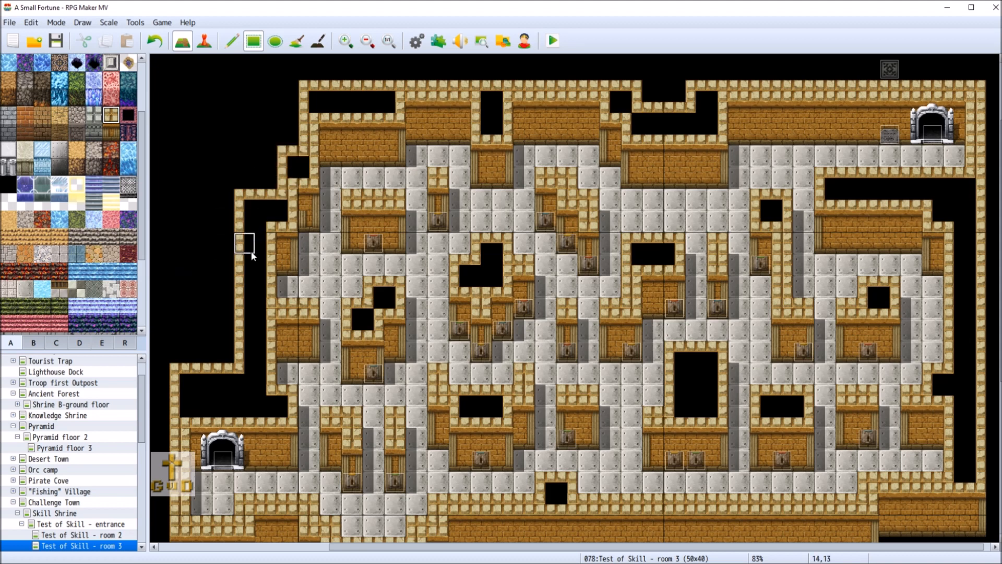
left_click(268, 180)
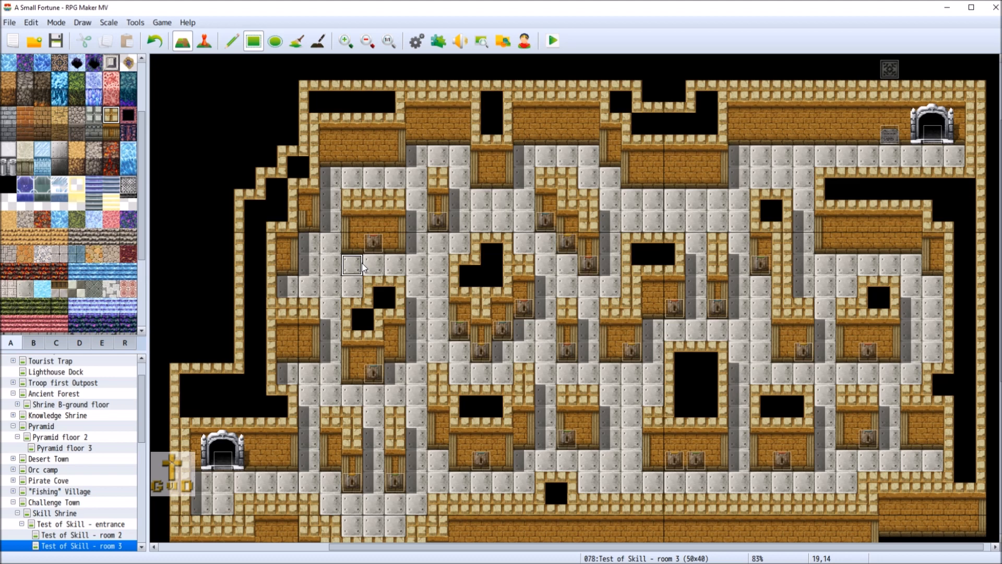
left_click(289, 124)
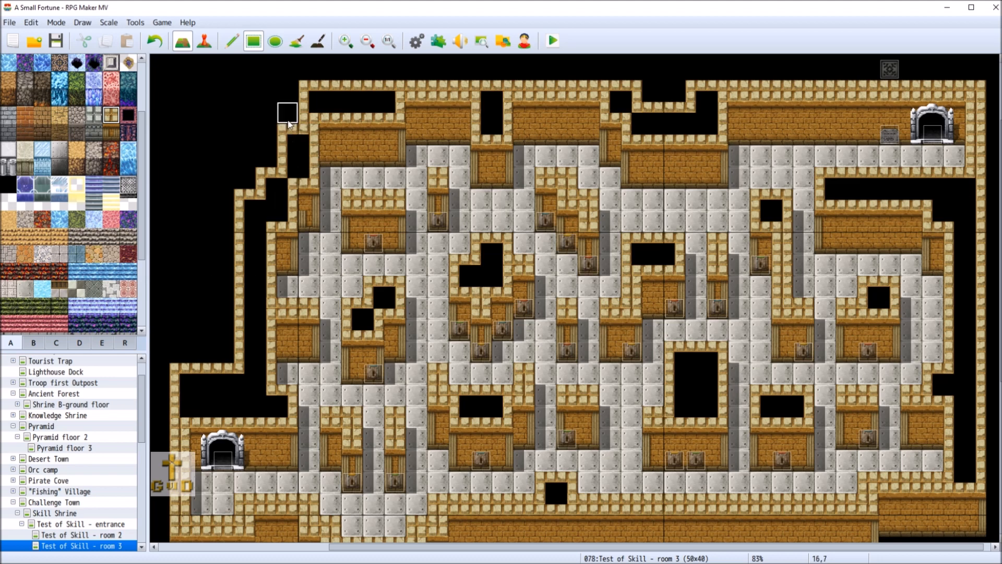
left_click(289, 121)
Add sandstone wall-top strips above the two raised brick sections on the map's north edge and over the brick wall along its south edge
mouse_move(439, 69)
left_mouse_down()
mouse_move(417, 69)
mouse_move(461, 74)
left_mouse_up()
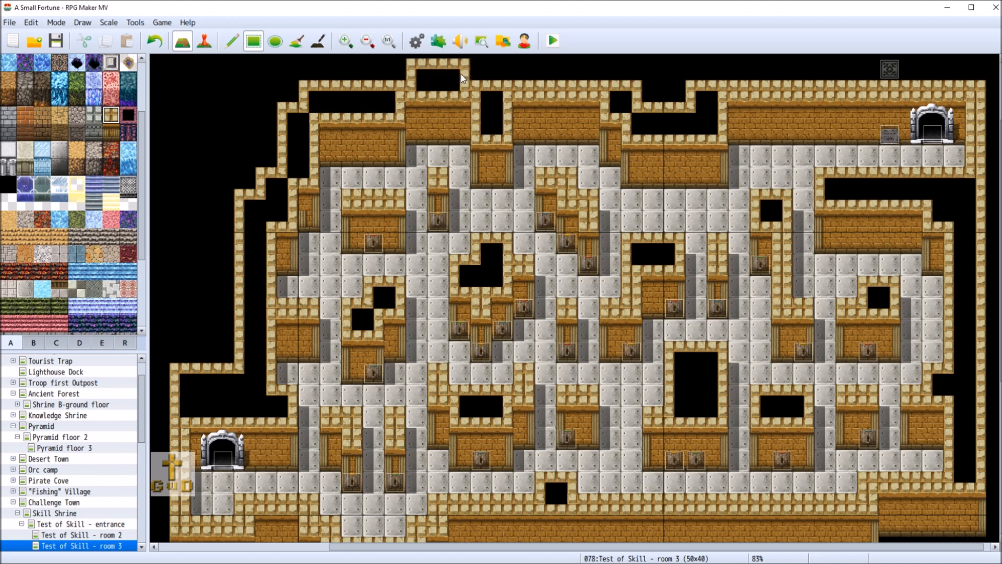
left_click_drag(589, 69, 528, 77)
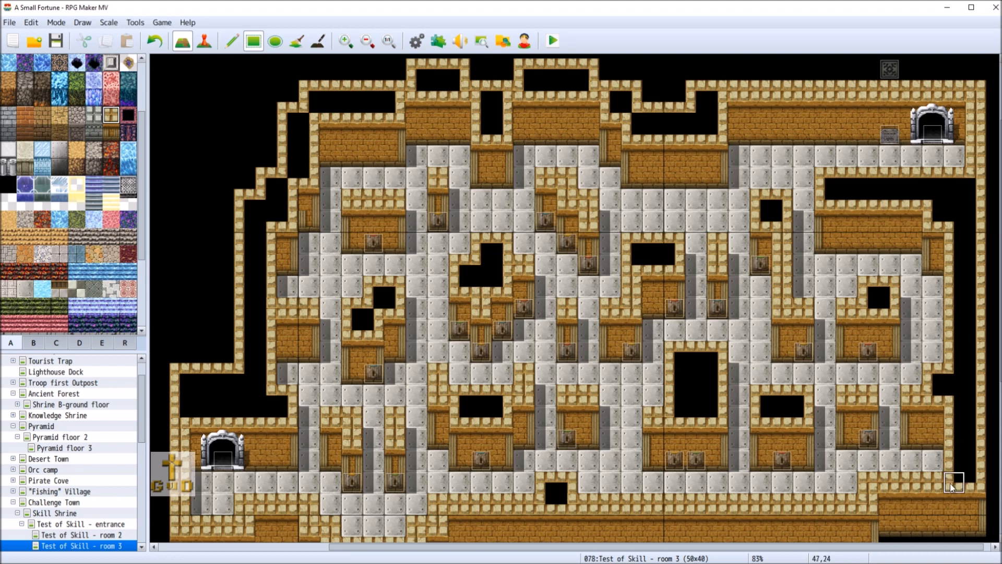
scroll(895, 498, "down", 2)
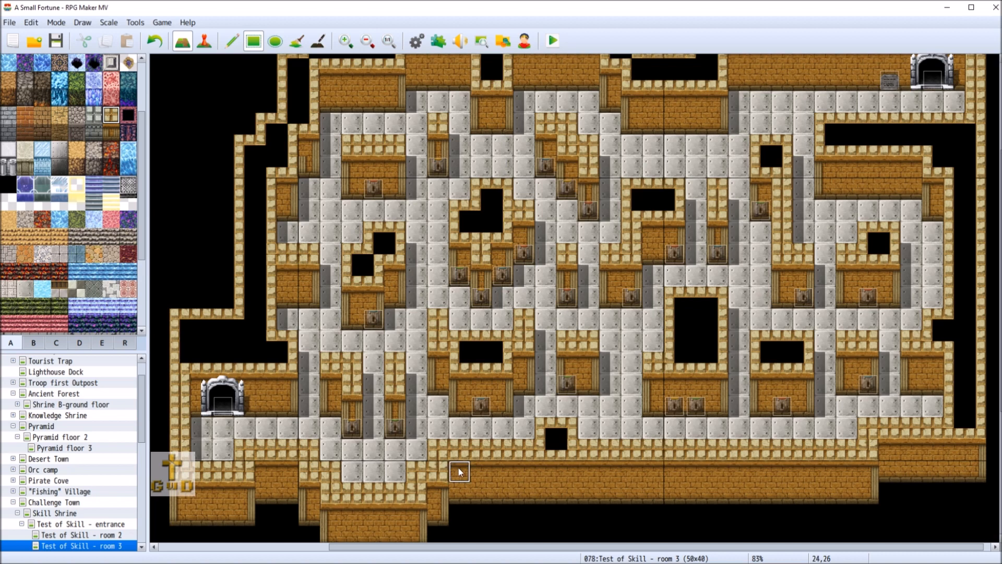
left_click_drag(459, 471, 530, 473)
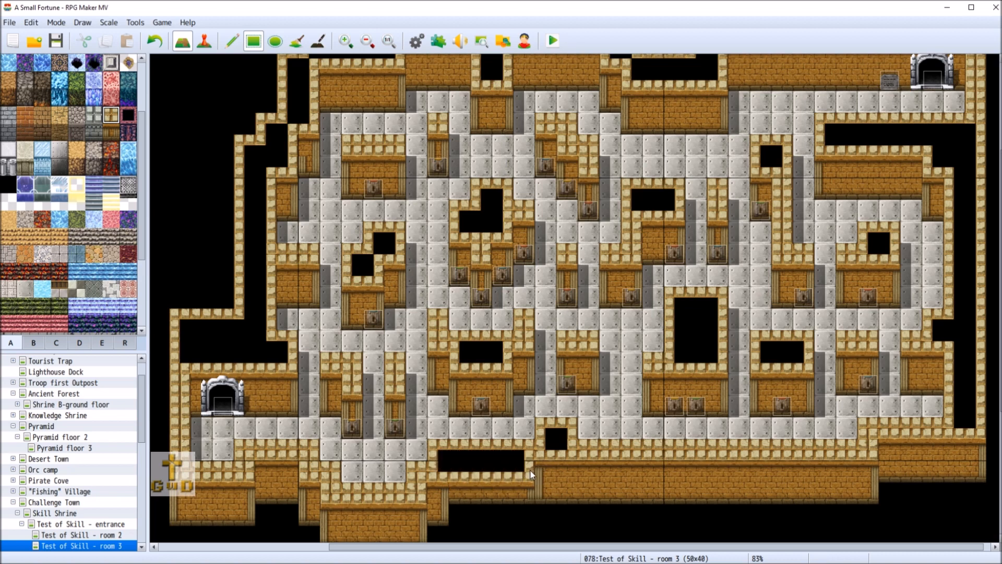
mouse_move(584, 467)
left_mouse_down()
mouse_move(885, 469)
mouse_move(901, 439)
mouse_move(922, 438)
left_mouse_up()
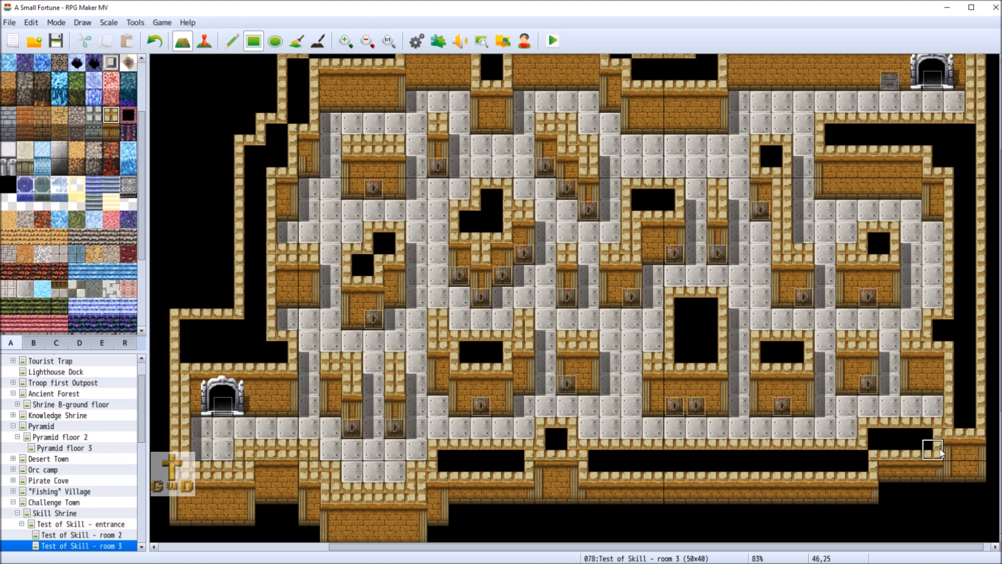
Paint brown brick wall face beneath the new wall tops along the map's south edge, giving each section a two-tile-high wall
left_click(110, 132)
scroll(921, 441, "down", 1)
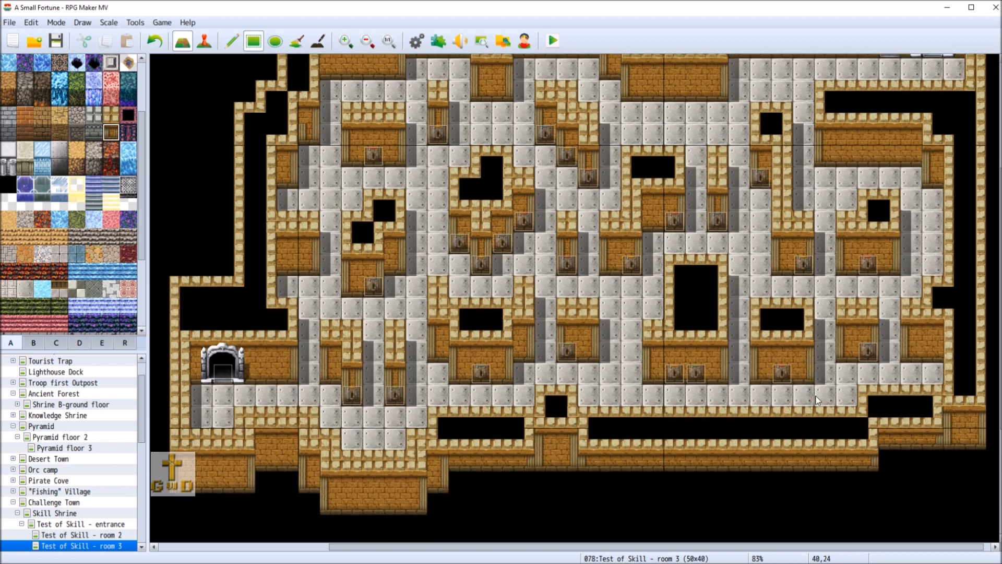
left_click_drag(894, 452, 938, 455)
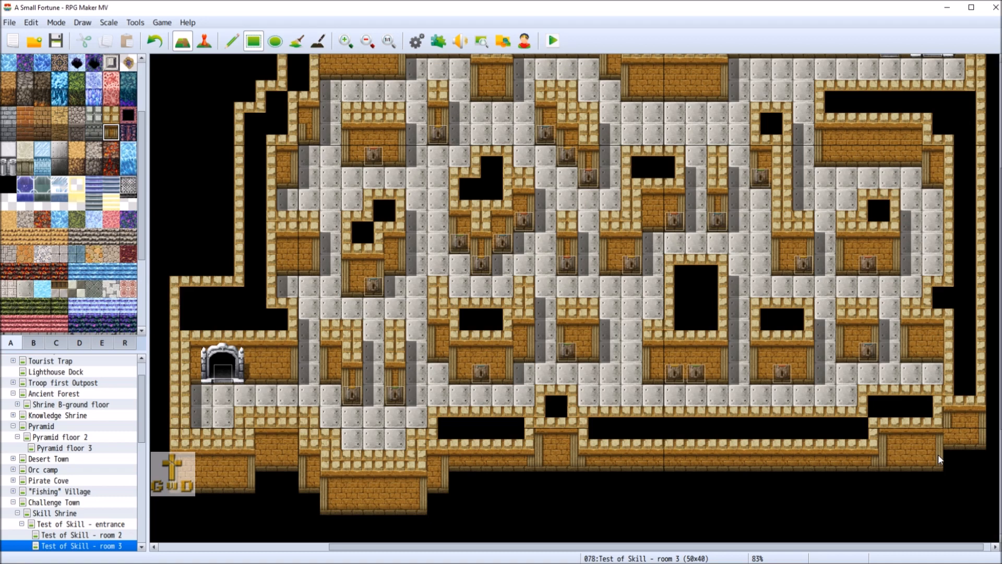
left_click_drag(887, 479, 588, 481)
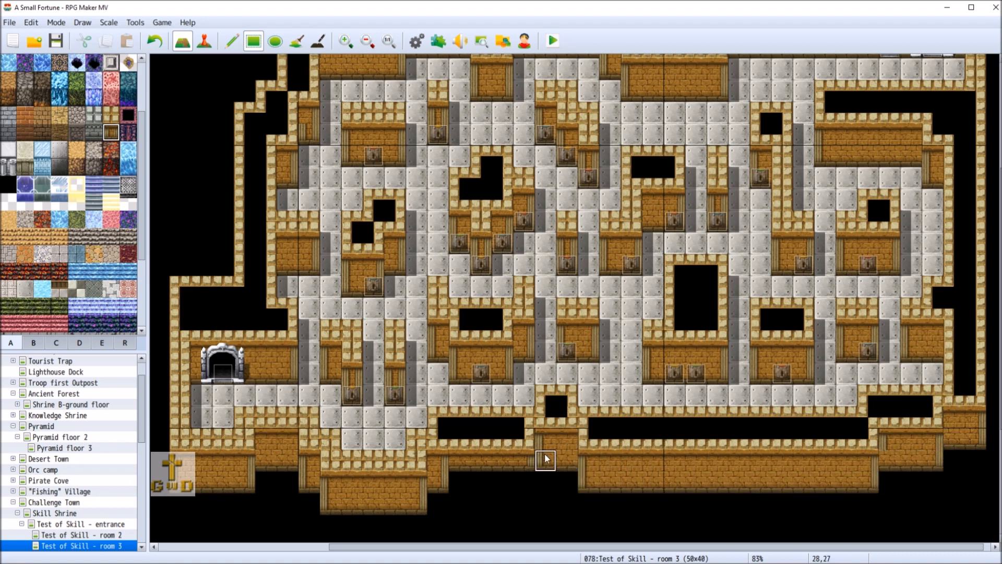
left_click_drag(524, 475, 502, 479)
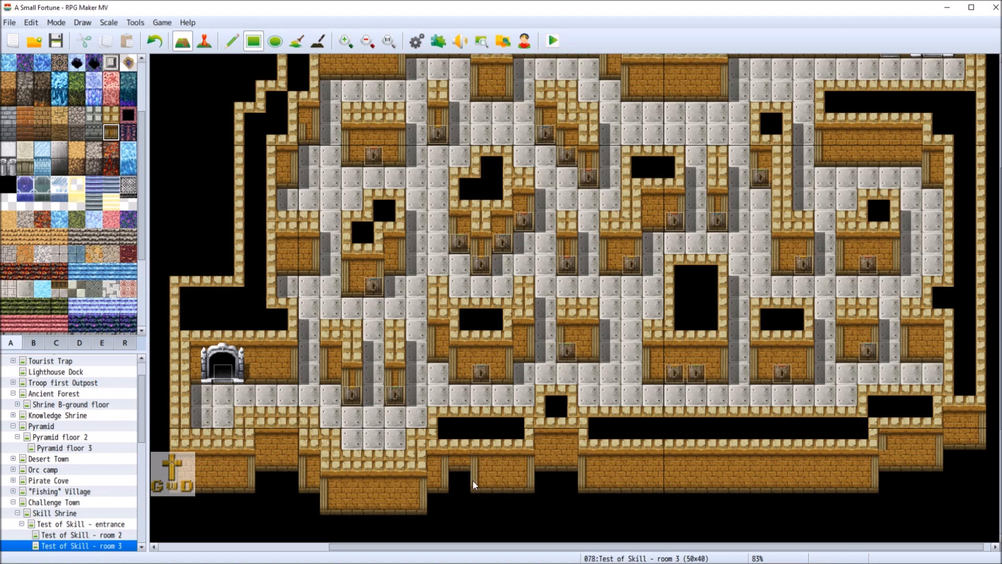
left_click(459, 480)
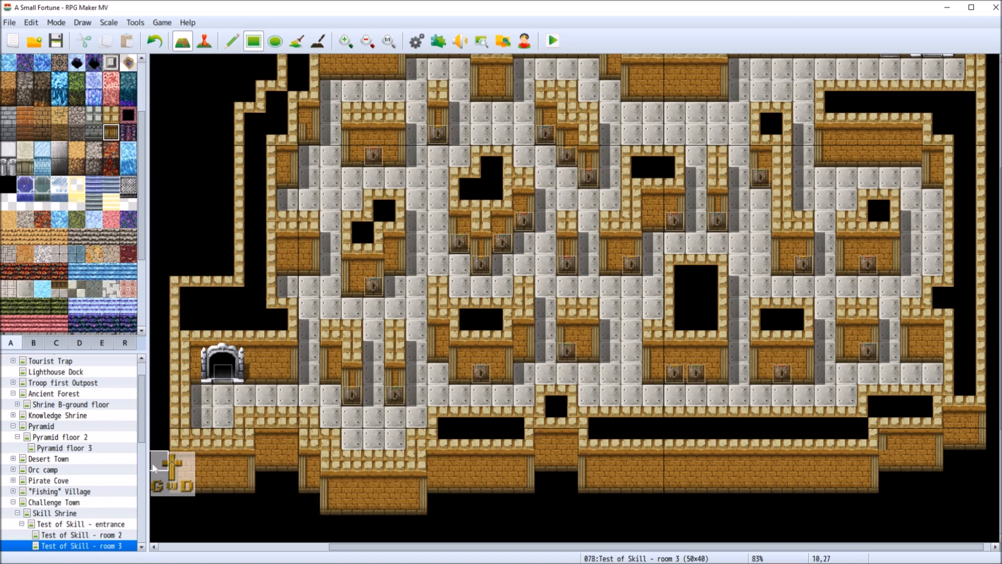
Review the finished room 3 layout and save the project
scroll(211, 416, "up", 5)
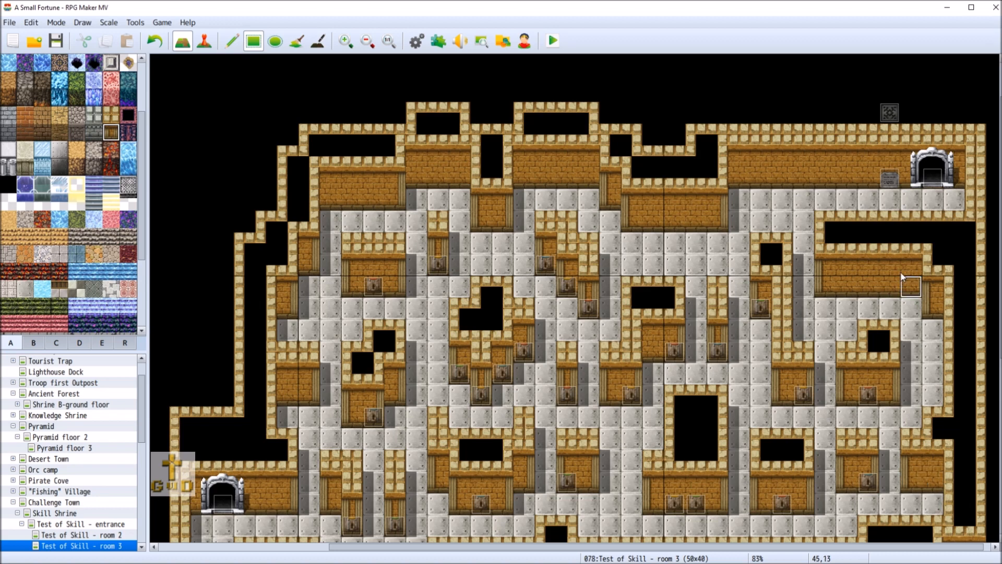
left_click(56, 41)
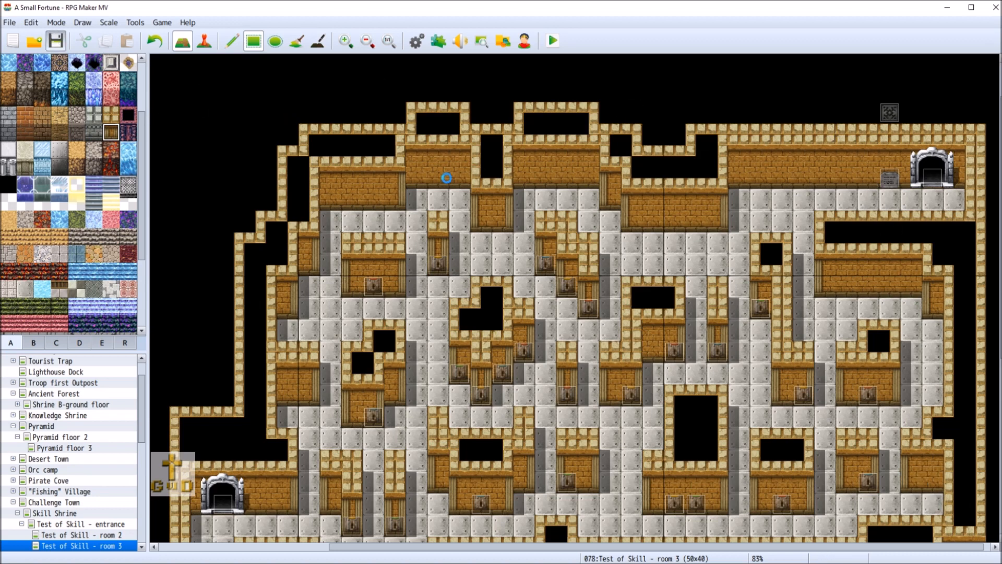
scroll(692, 307, "down", 3)
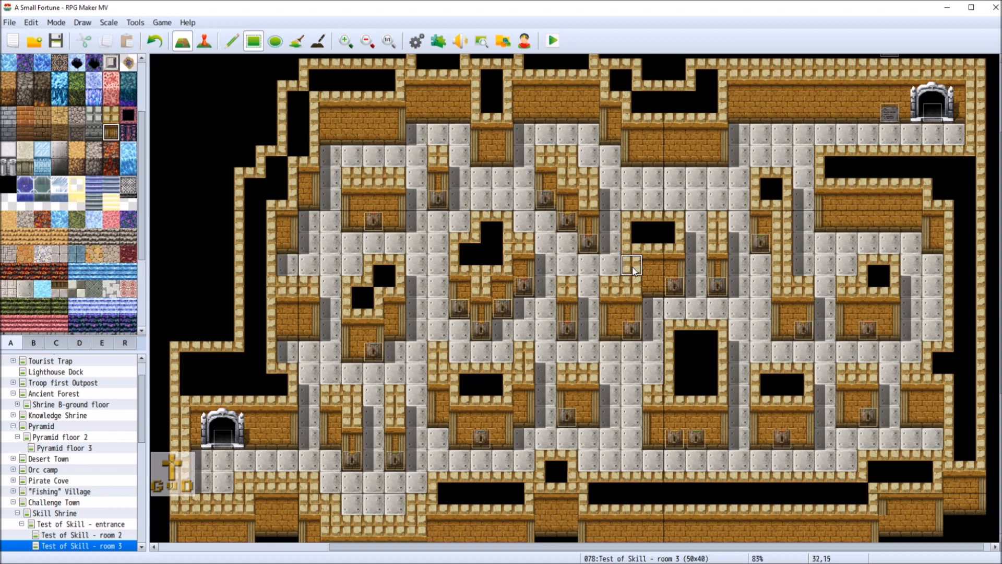
left_click(55, 41)
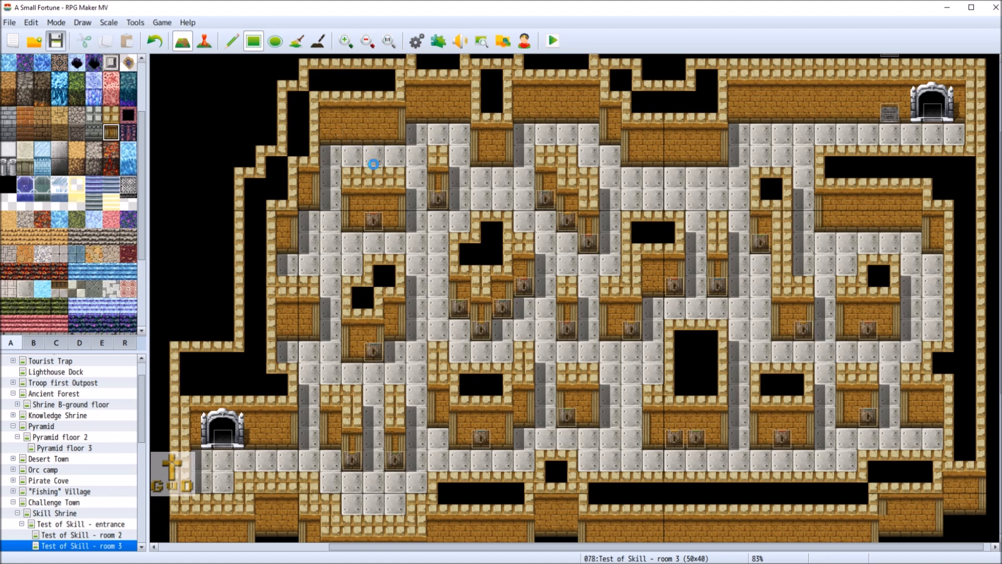